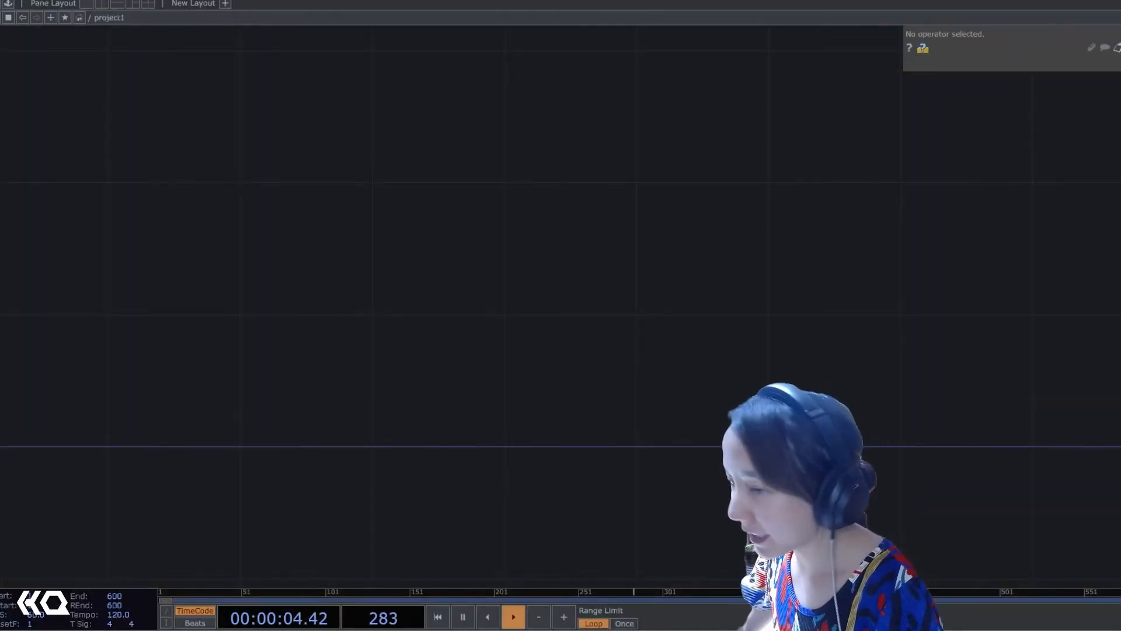
Import the RomanStatu geometry file into the network and view the bust from a slightly different angle in its node viewer.
left_click_drag(0, 133, 590, 263)
left_click(439, 374)
left_click_drag(438, 377, 256, 185)
left_click(383, 185)
scroll(288, 163, "up", 5)
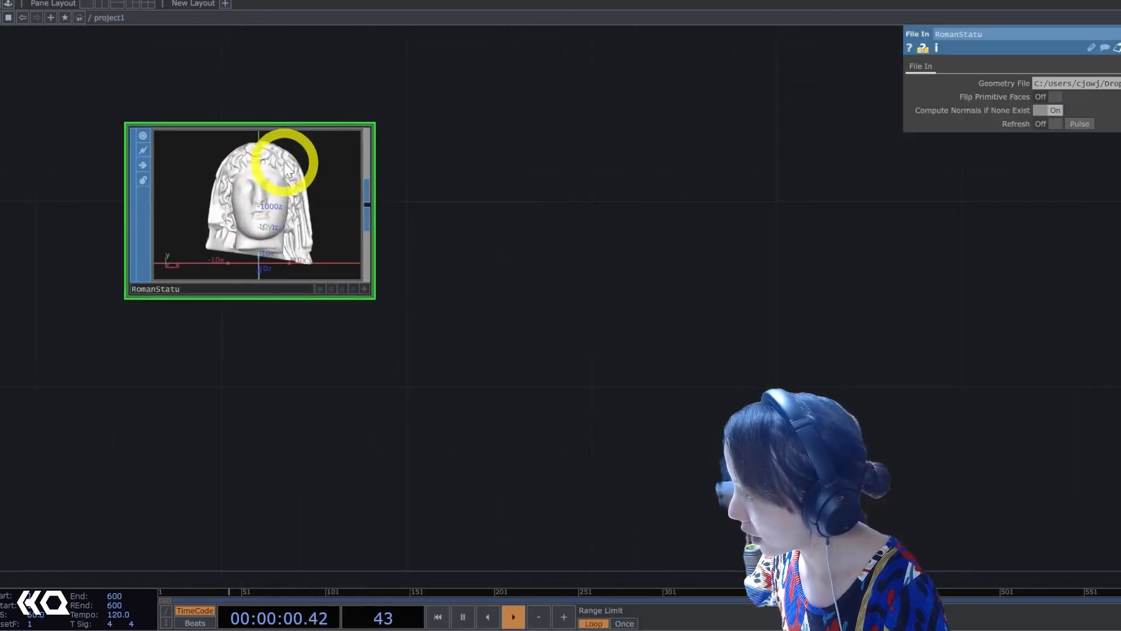
left_click_drag(450, 295, 590, 345)
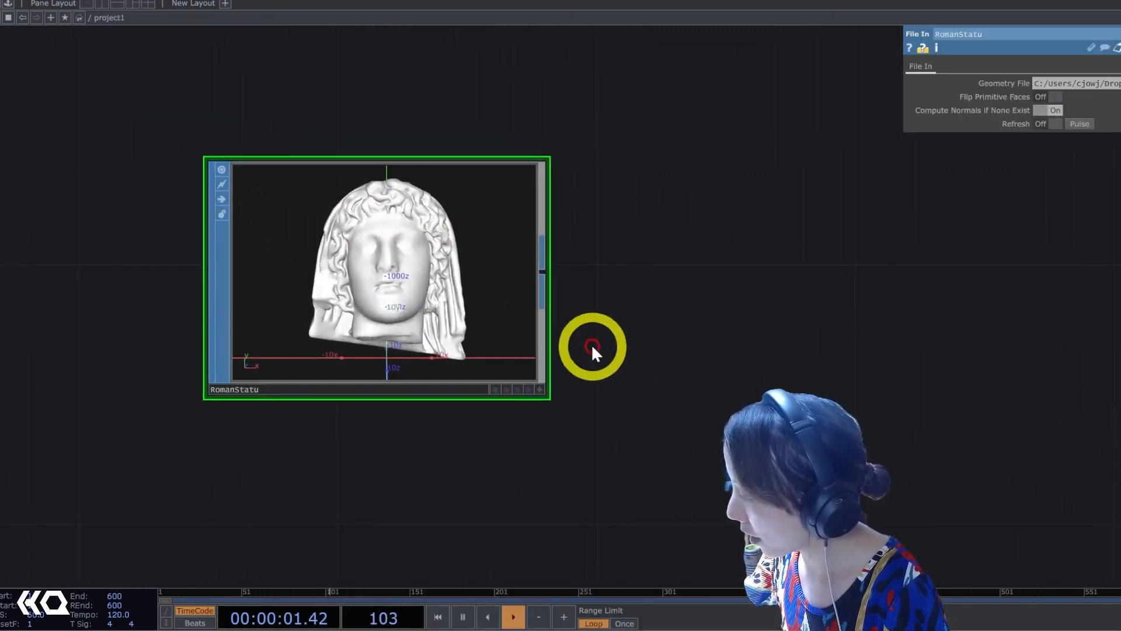
left_click(539, 389)
left_click_drag(525, 374, 411, 300)
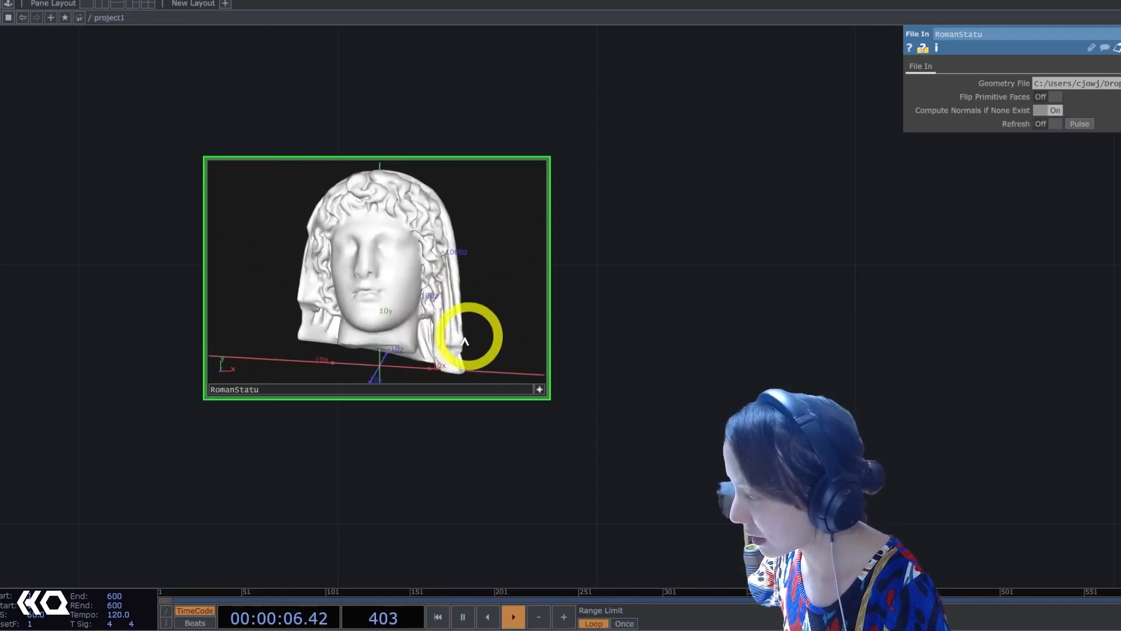
left_click(540, 388)
Add a Transform SOP connected to the output of the RomanStatu node, placing it beside that node.
left_click_drag(625, 350, 506, 348)
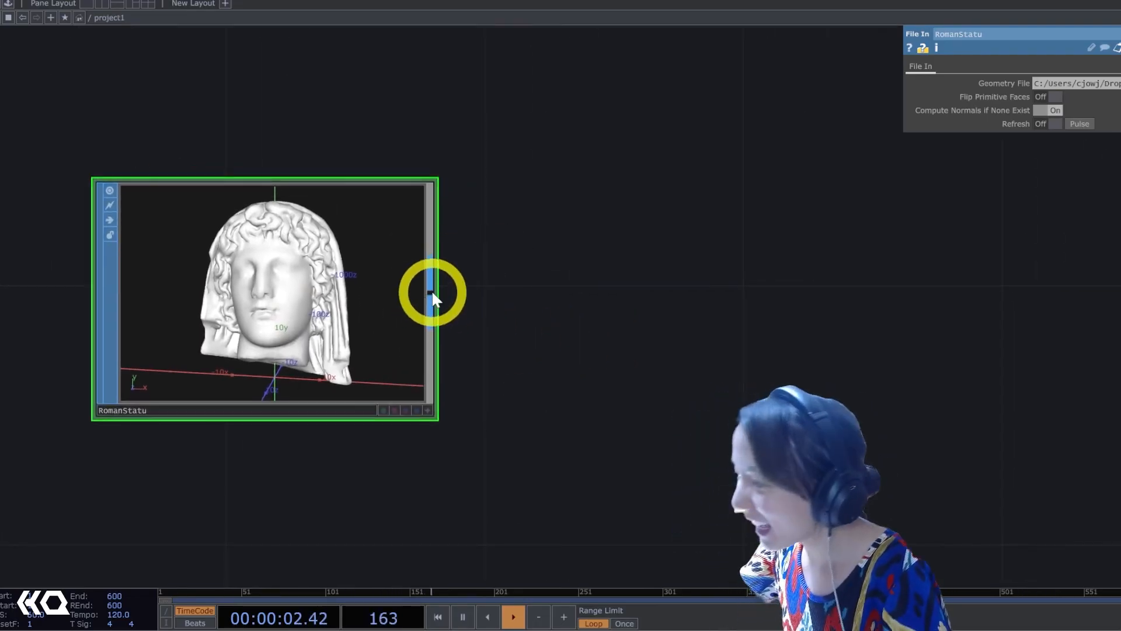
key("Tab")
type("tran")
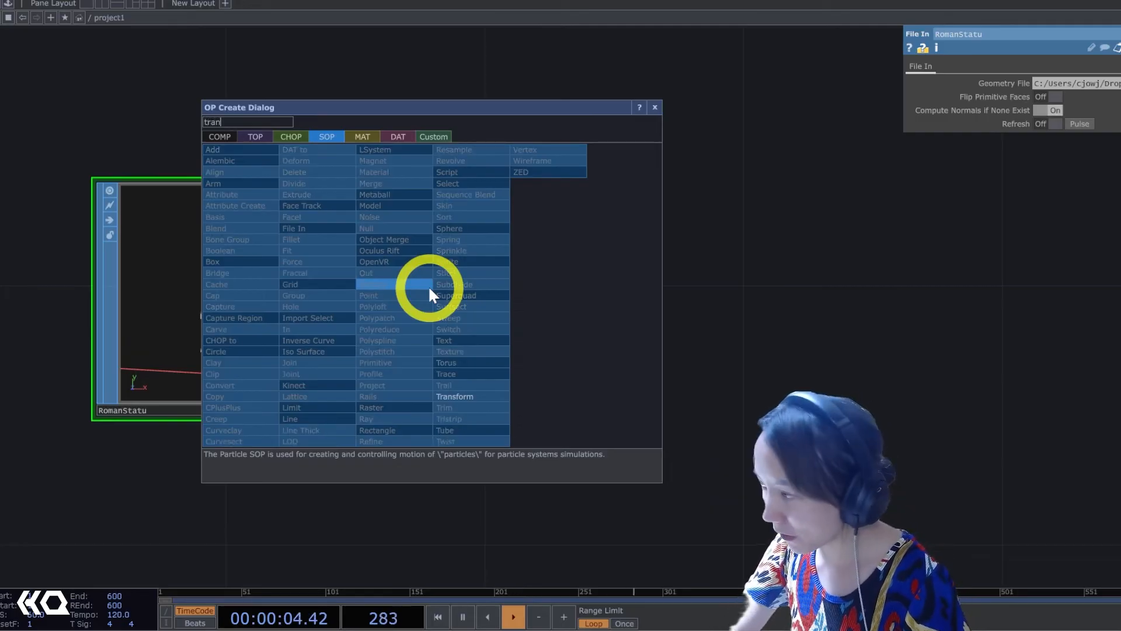
left_click(473, 396)
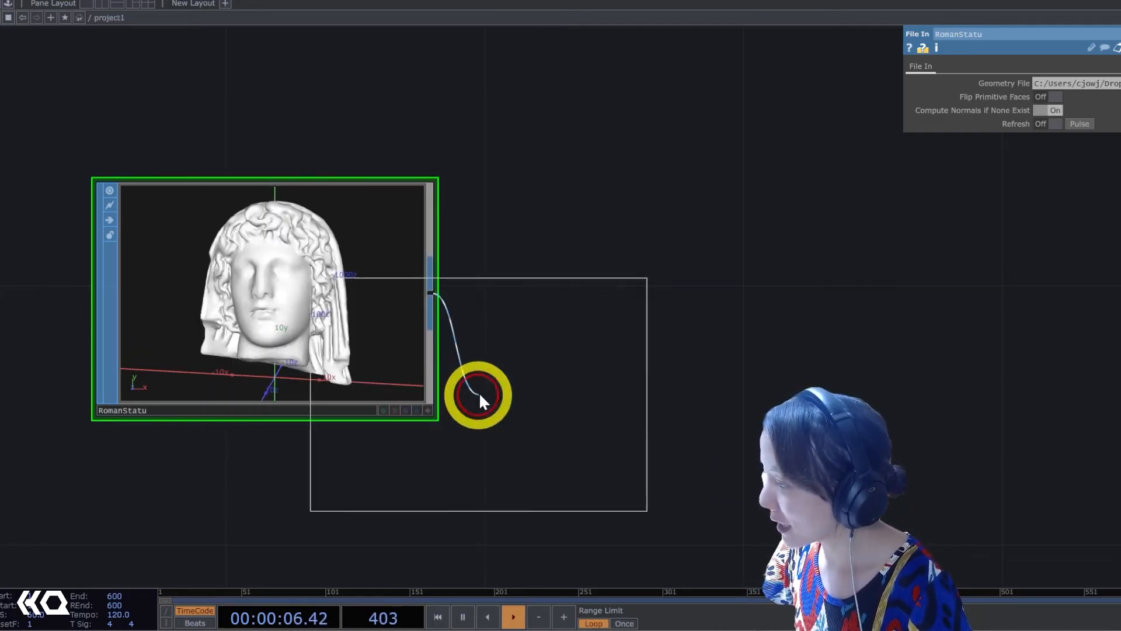
left_click(706, 295)
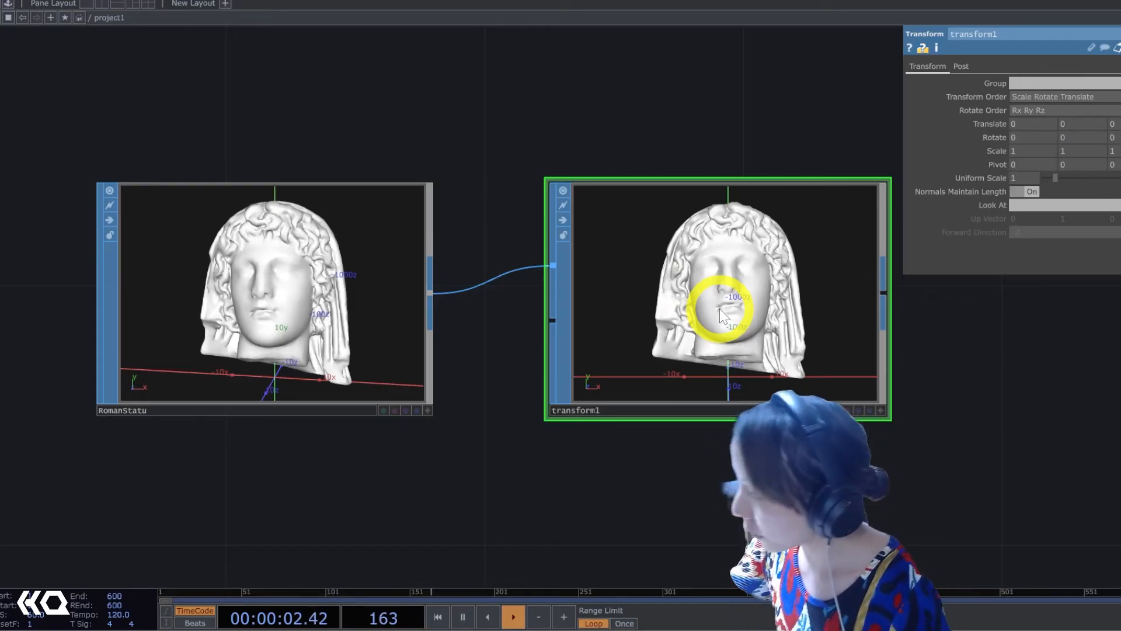
Set the Transform node's Uniform Scale to .01.
left_click_drag(867, 453, 795, 460)
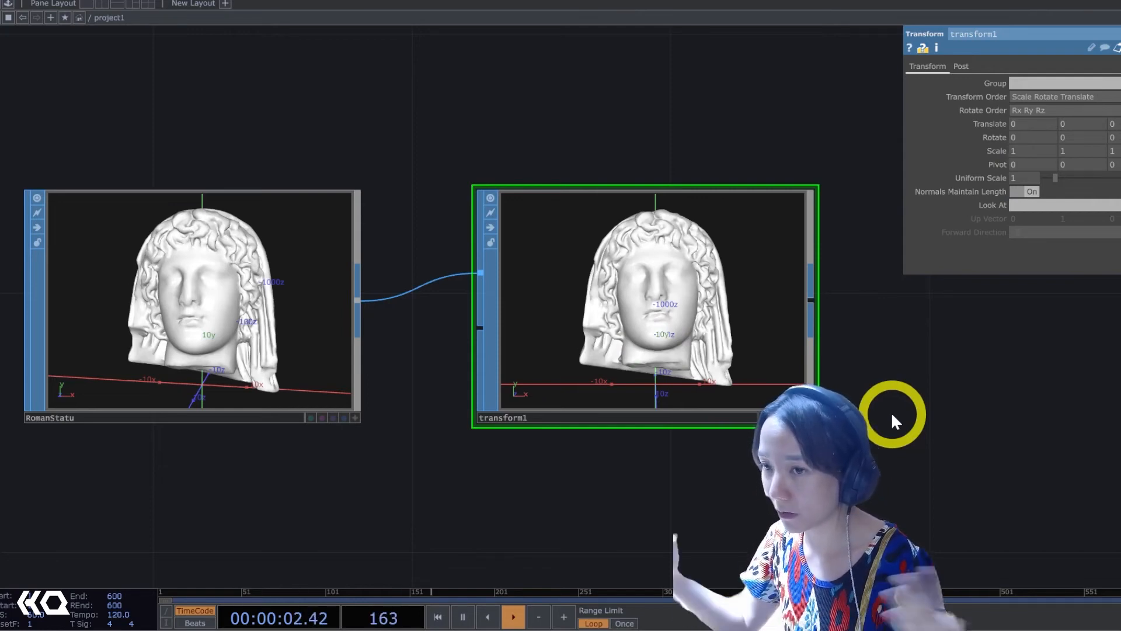
left_click_drag(850, 412, 634, 415)
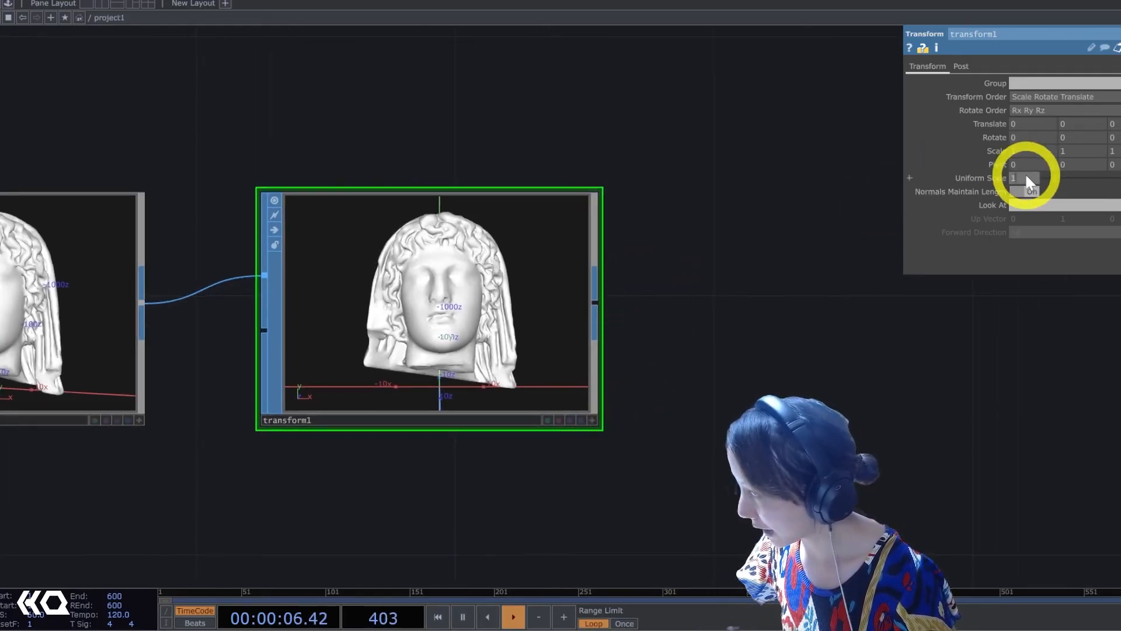
left_click(1026, 177)
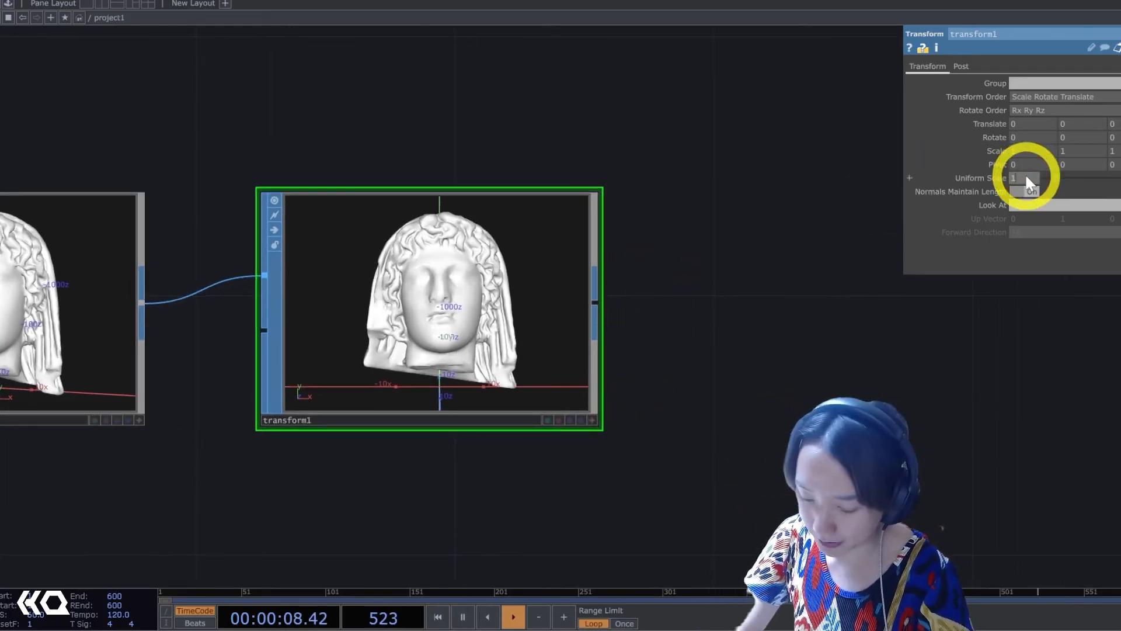
type(".01")
key("Return")
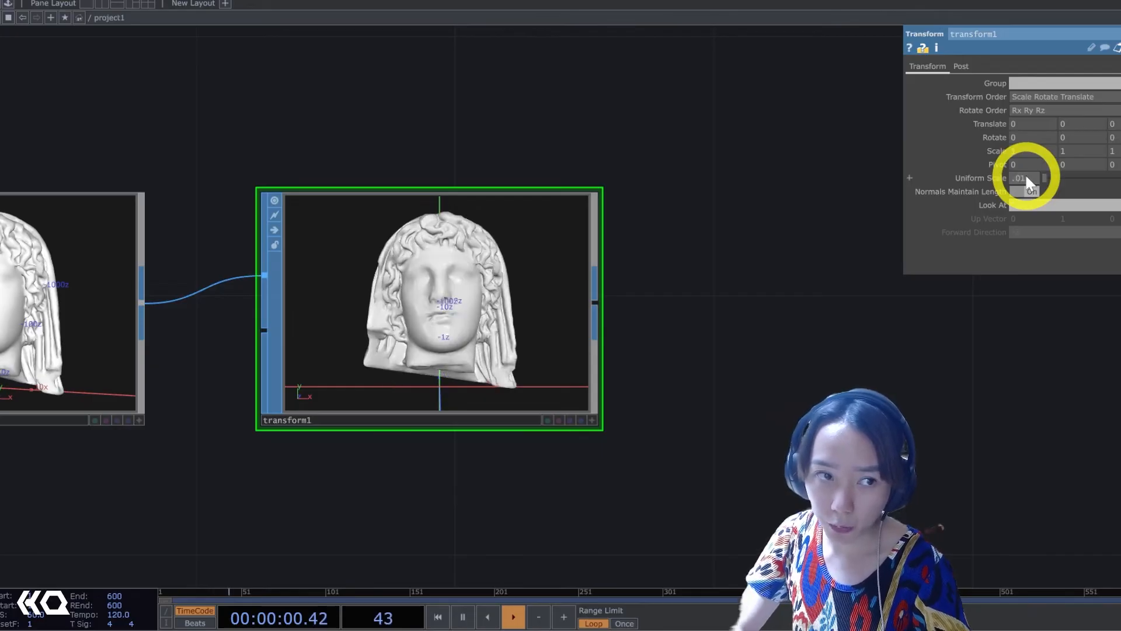
Add a Sprinkle SOP connected to the output of the Transform node.
left_click_drag(570, 401, 505, 312)
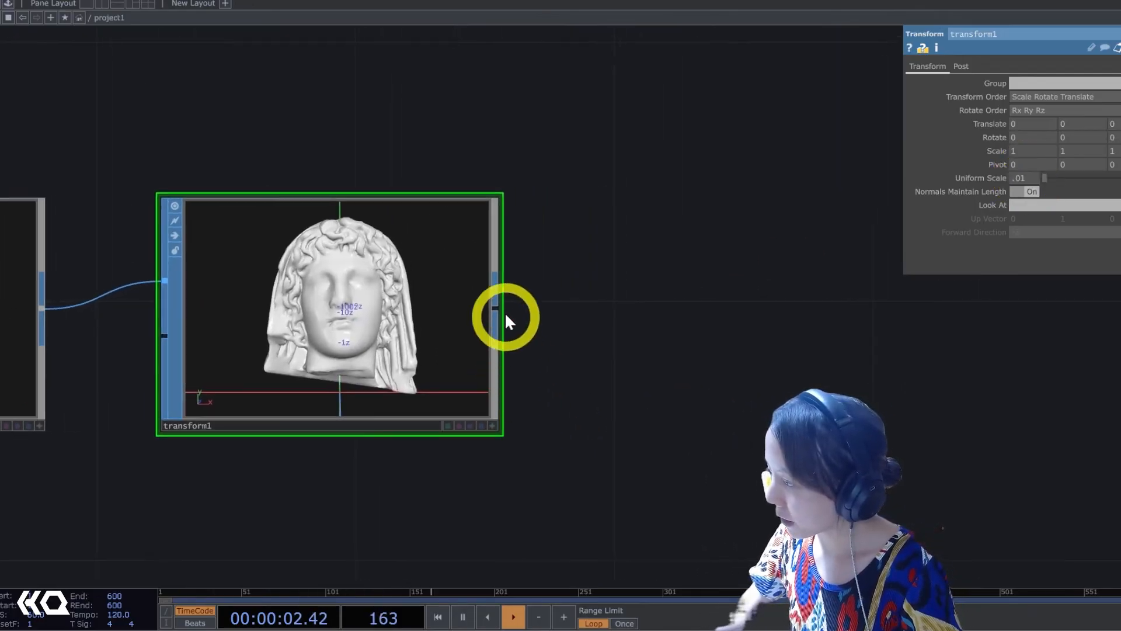
key("Tab")
type("s")
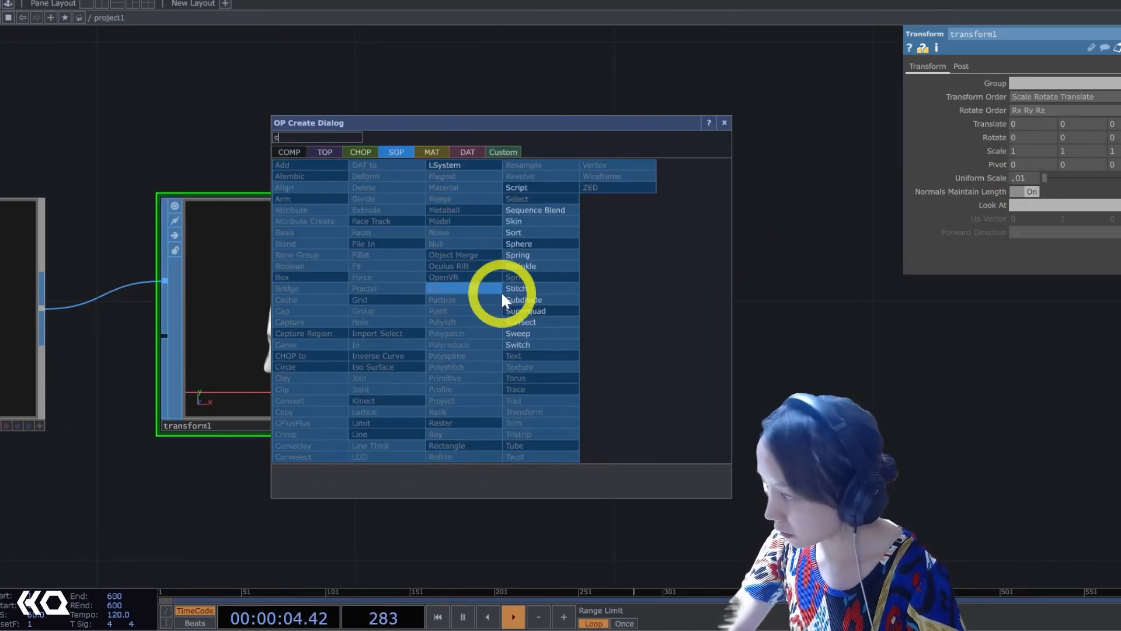
type("p")
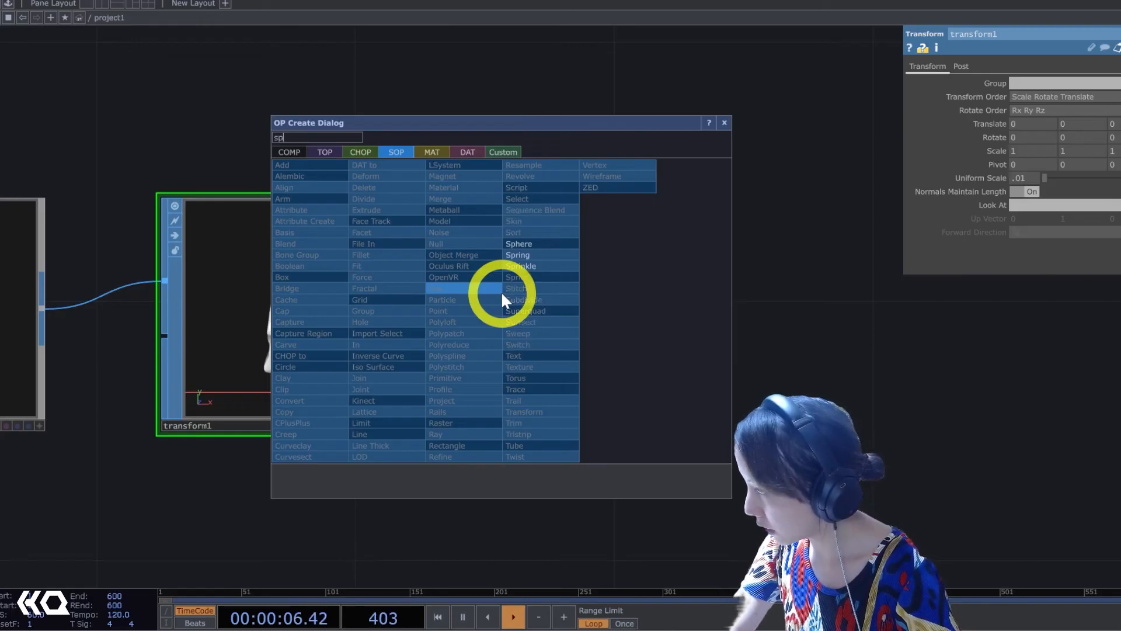
left_click(537, 266)
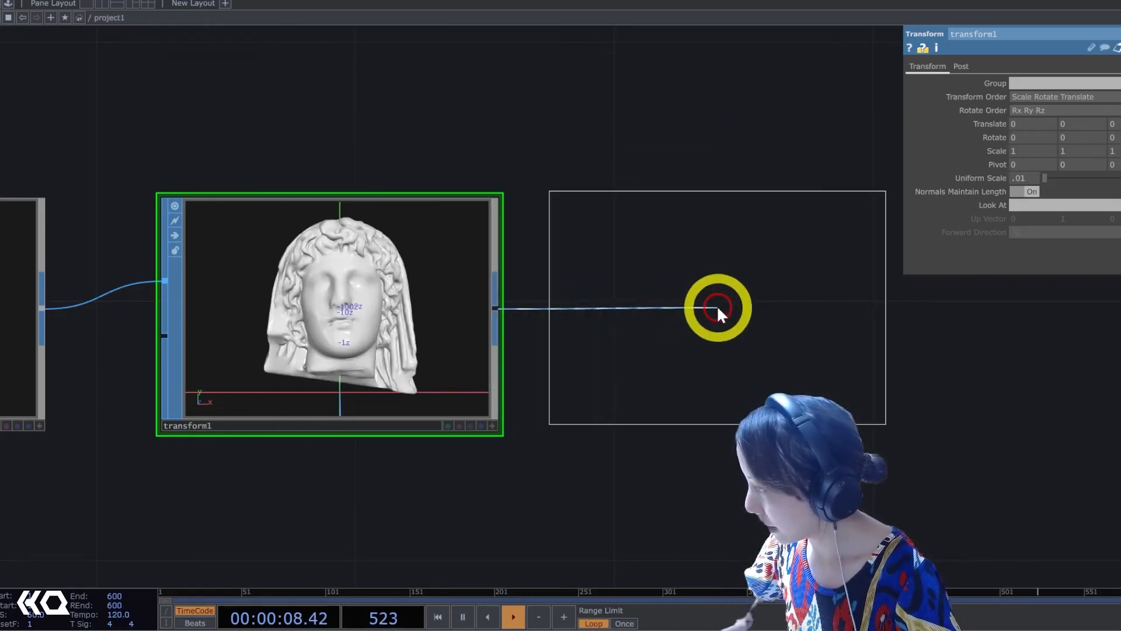
left_click(722, 284)
Inspect the sprinkled points up close and set the Sprinkle node's Number of Points to 10000.
left_click_drag(665, 116, 412, 68)
scroll(536, 278, "up", 6)
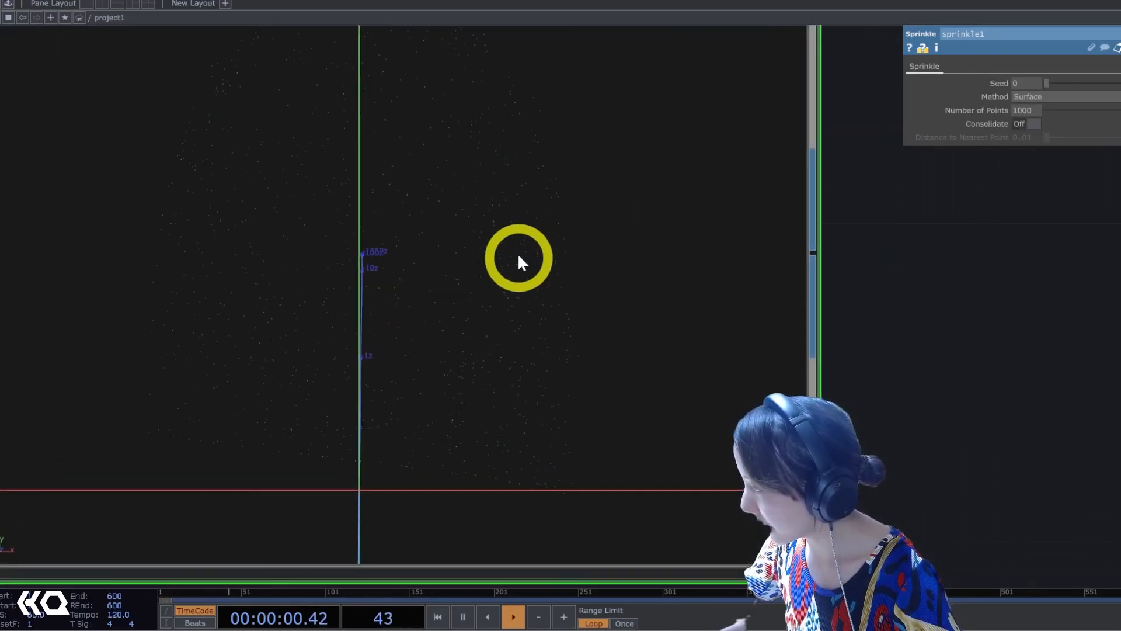
scroll(516, 267, "down", 2)
scroll(457, 183, "down", 2)
scroll(403, 323, "up", 4)
scroll(468, 303, "down", 4)
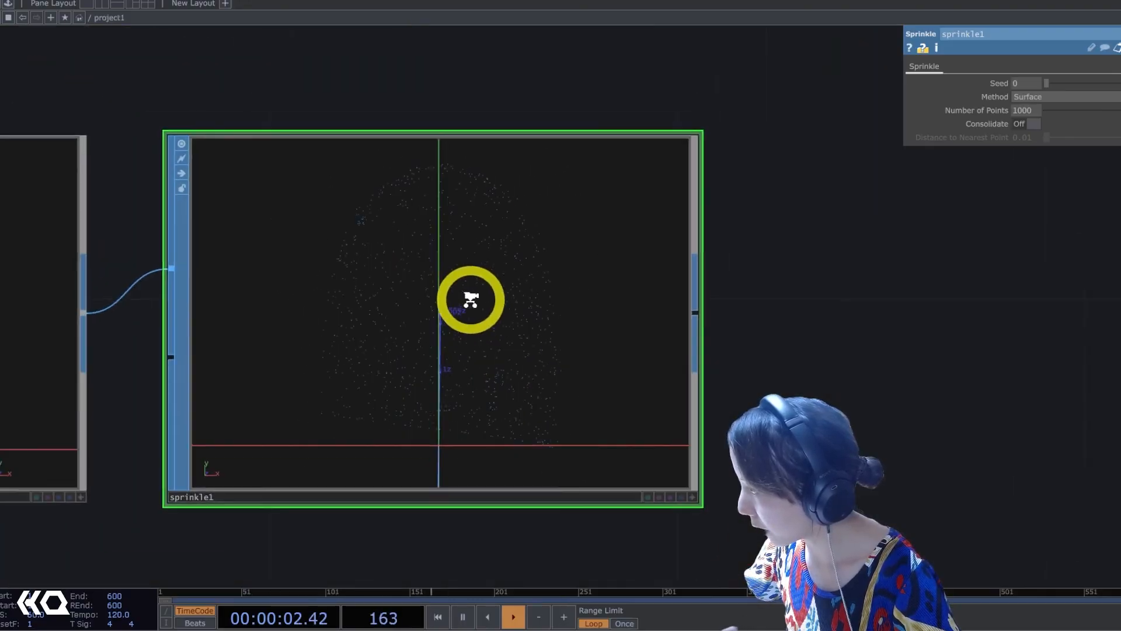
scroll(496, 336, "down", 1)
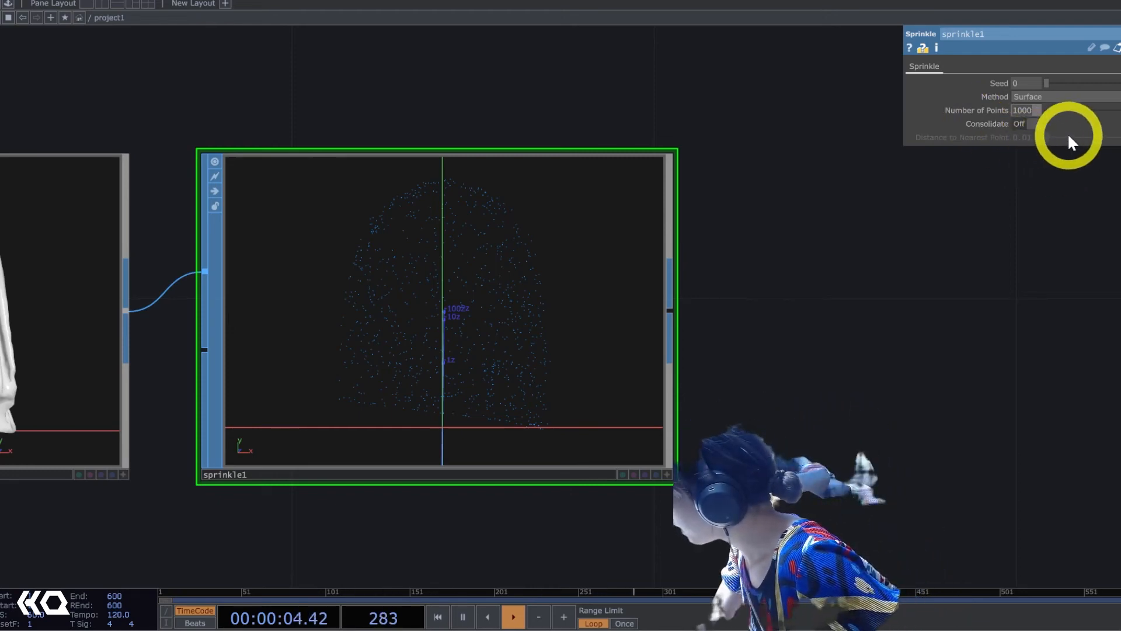
type("10000")
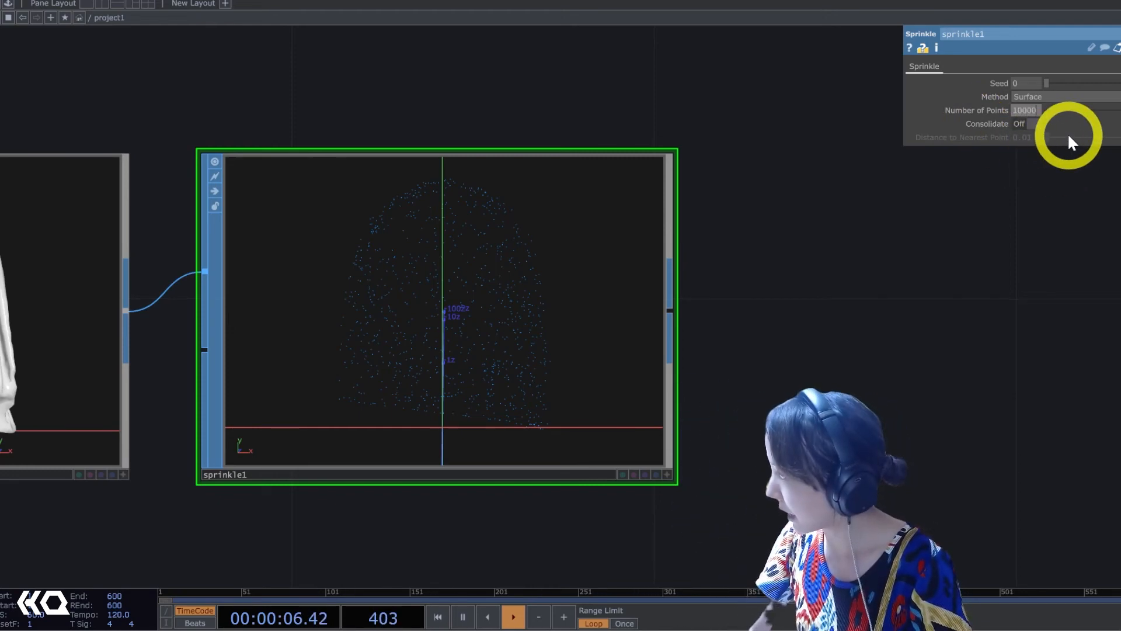
key("Return")
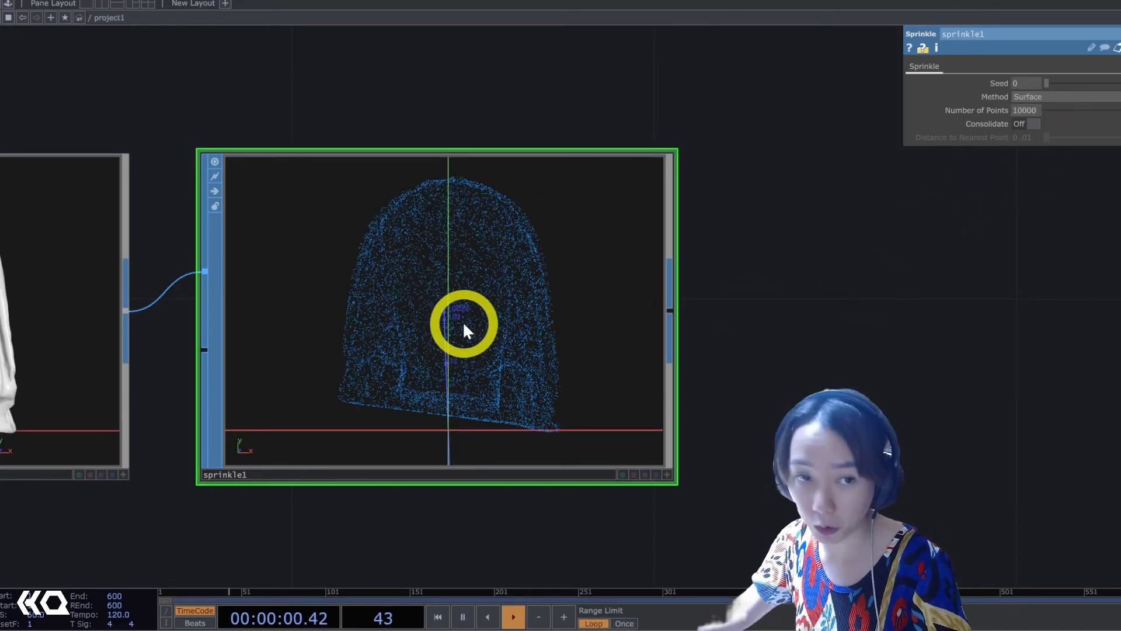
Add a Null SOP after the Sprinkle node and rename it bustSOP.
left_click_drag(752, 331, 633, 326)
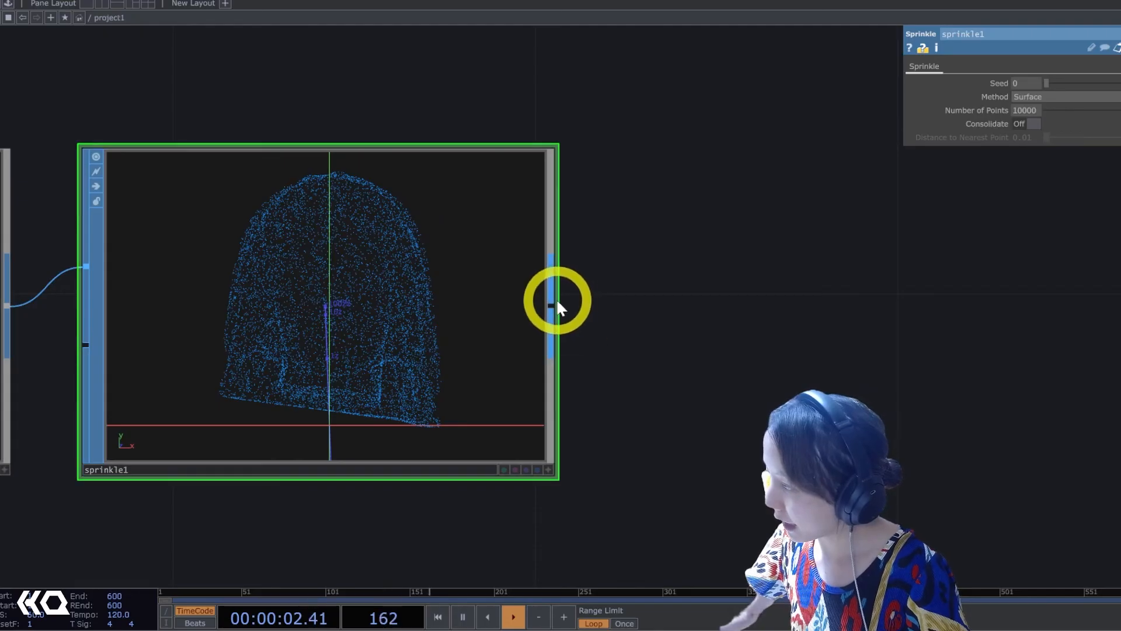
right_click(556, 299)
type("nu")
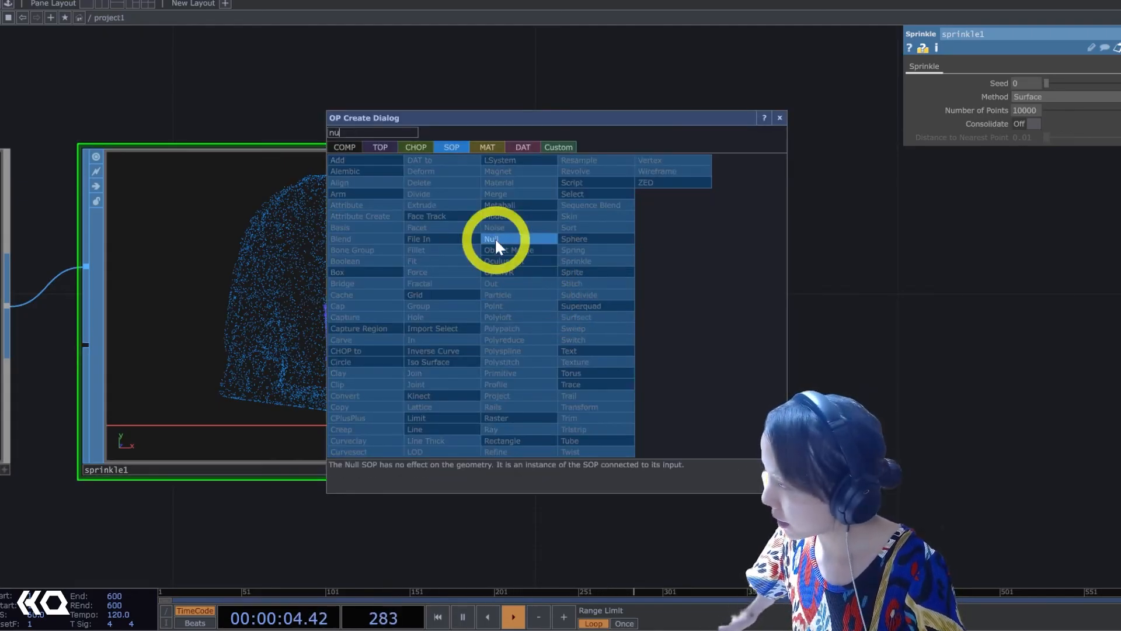
left_click(494, 239)
left_click(864, 309)
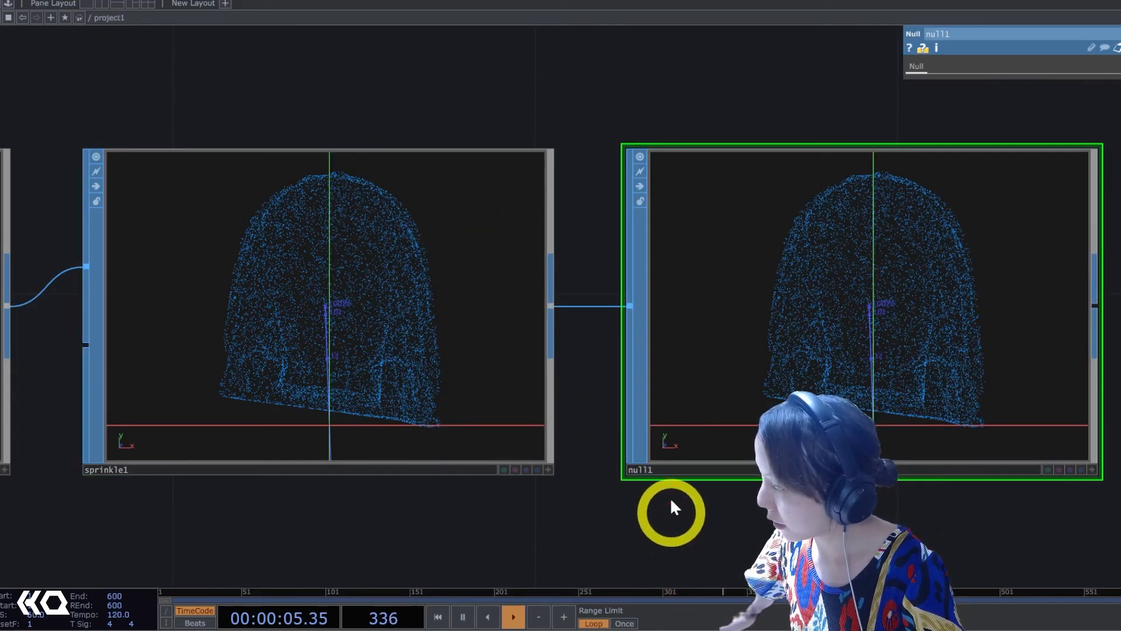
left_click(663, 469)
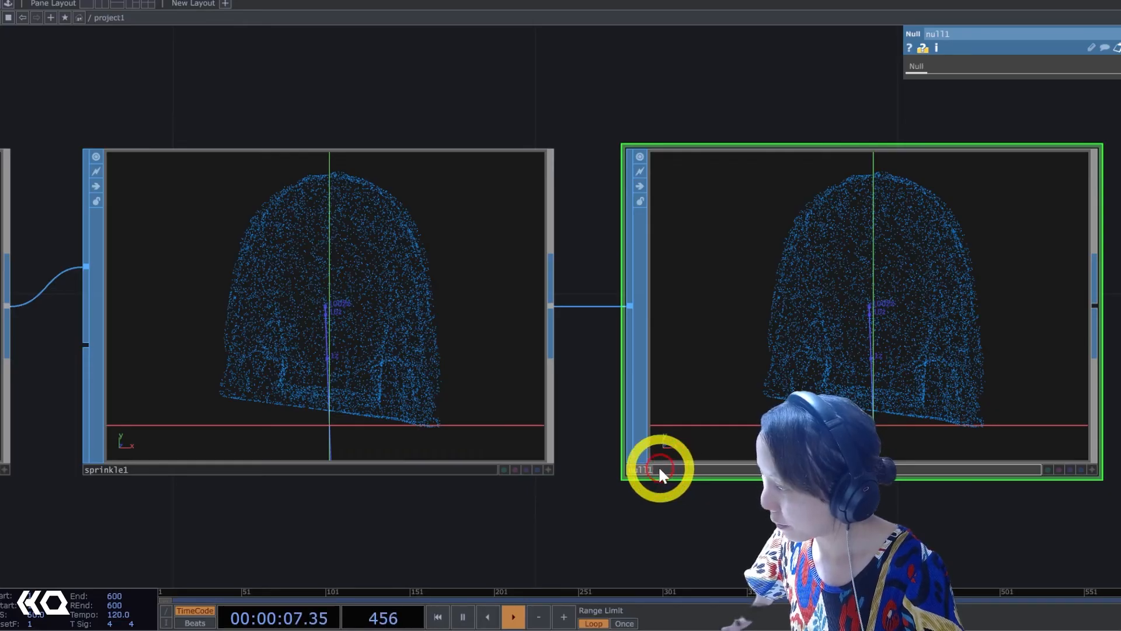
type("posts")
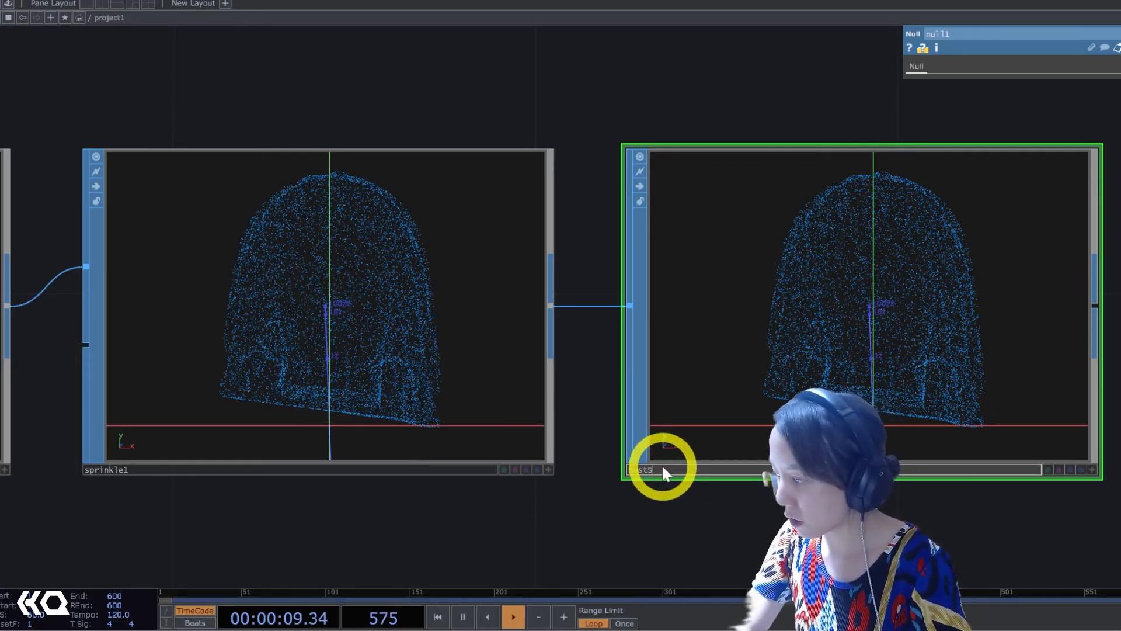
type("OP")
key("Return")
Add a SOP to CHOP fed by bustSOP to convert the point positions into channels.
left_click_drag(739, 545, 488, 485)
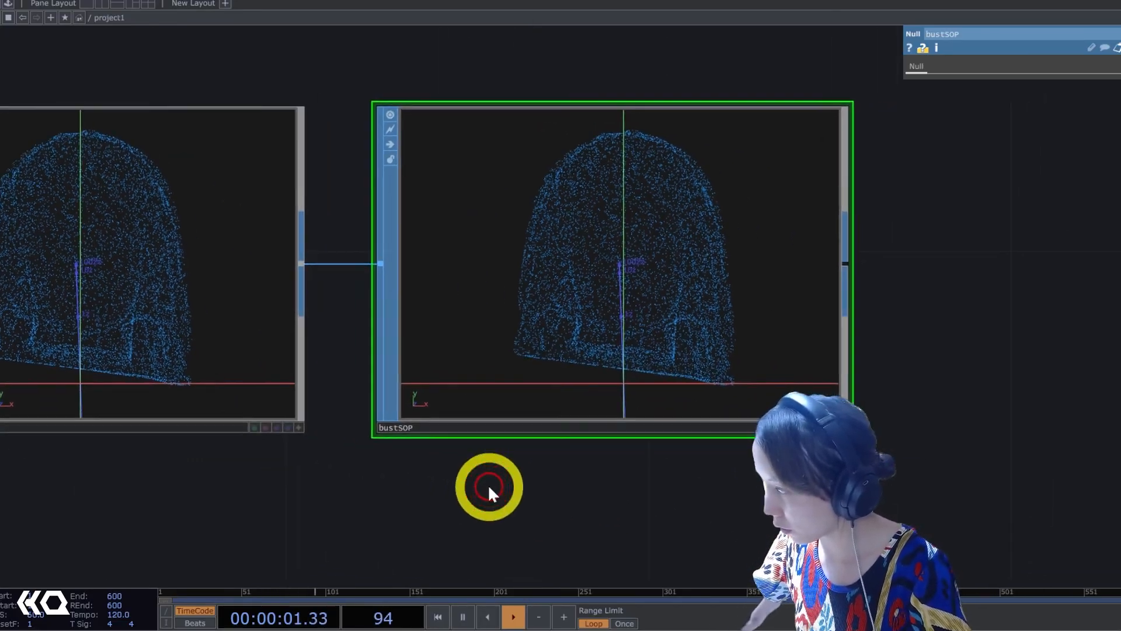
scroll(632, 263, "up", 3)
scroll(633, 264, "down", 3)
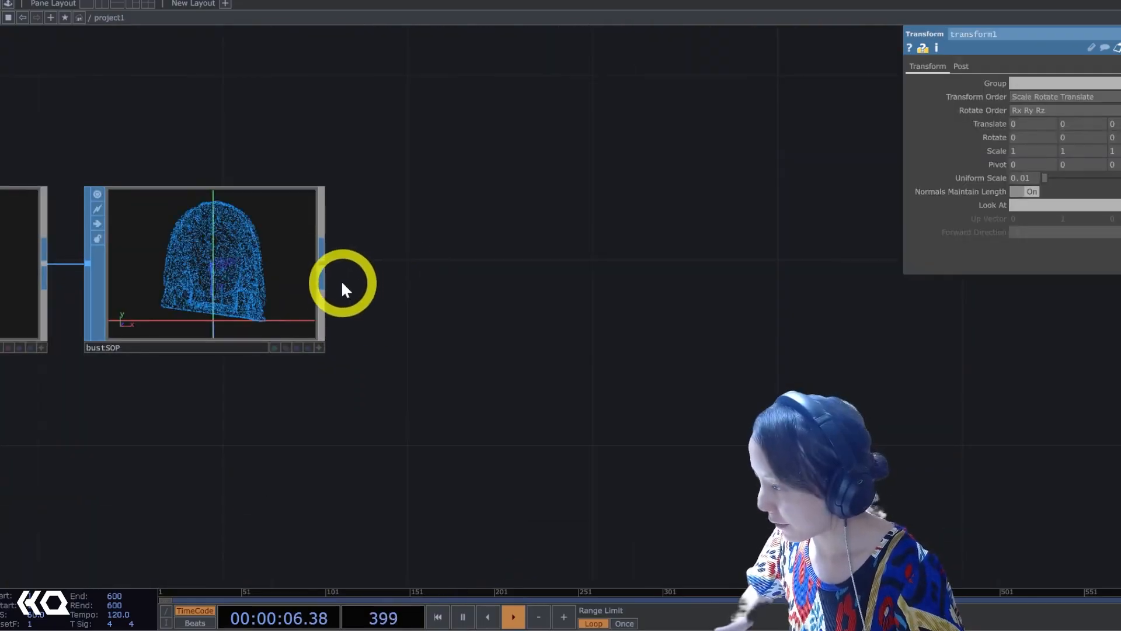
right_click(321, 257)
left_click(181, 104)
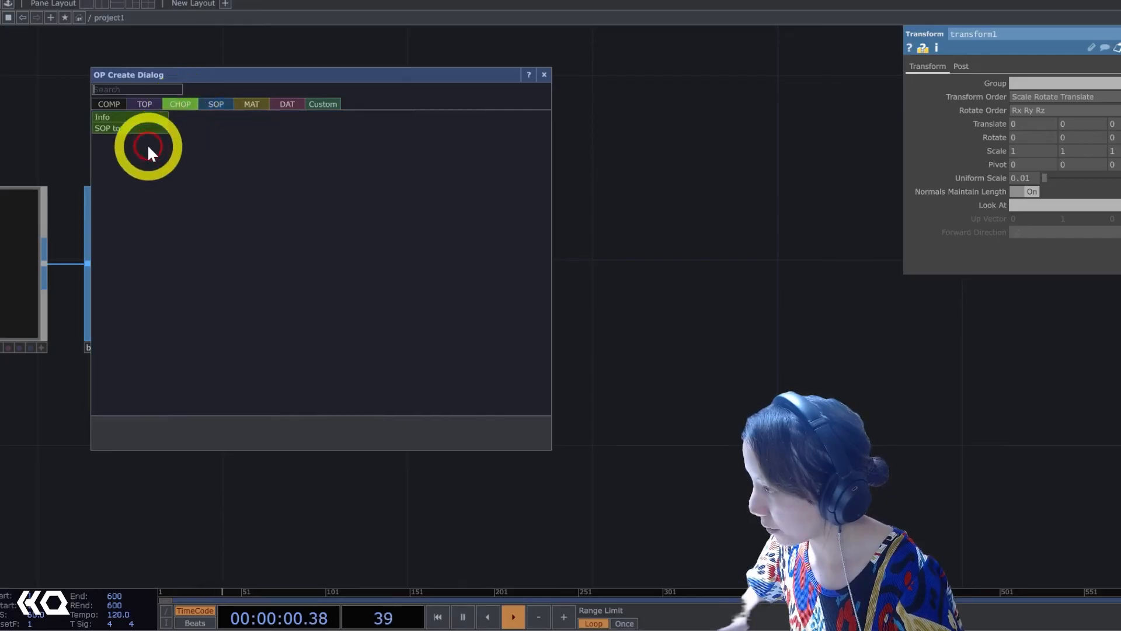
left_click(117, 127)
left_click(558, 248)
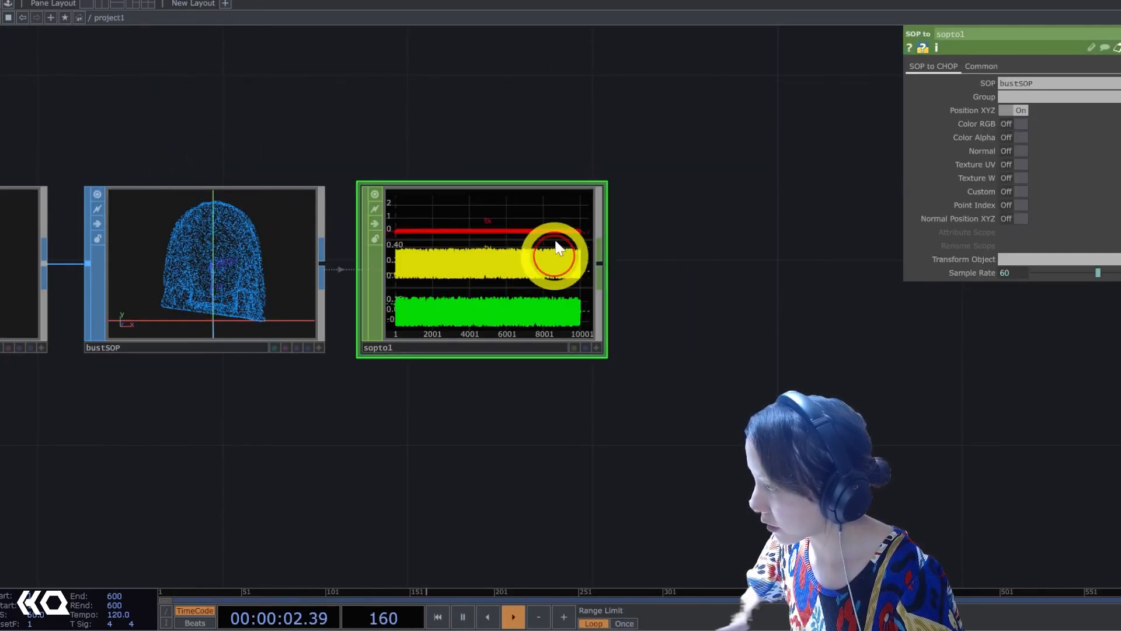
Add a Null CHOP after the SOP to CHOP node and rename it bustCHOP.
left_click_drag(568, 127, 491, 143)
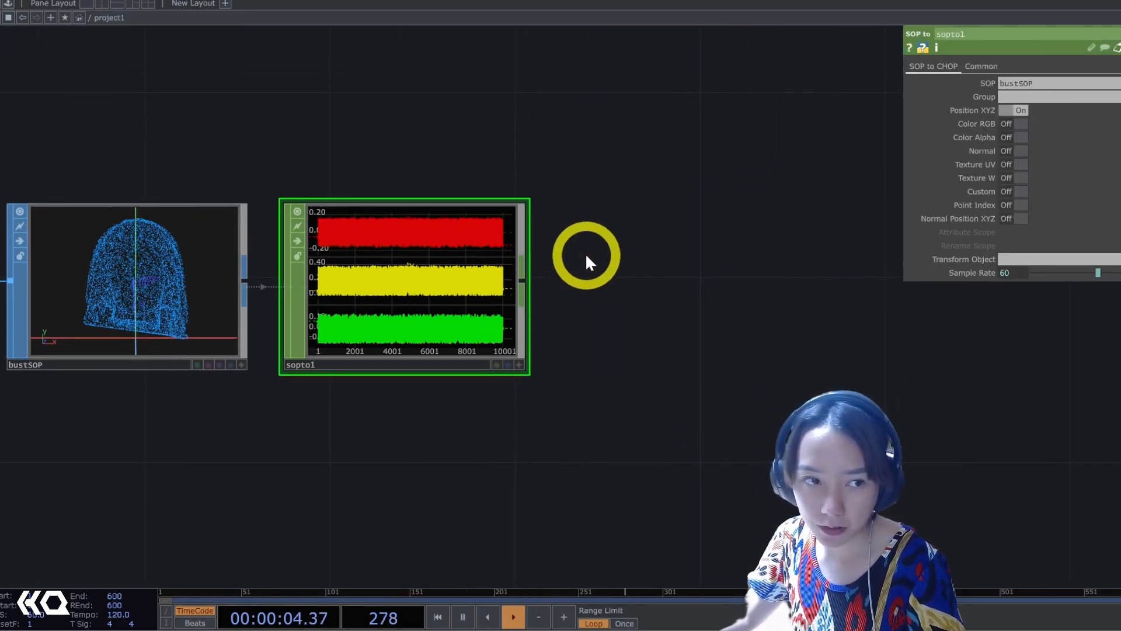
right_click(526, 277)
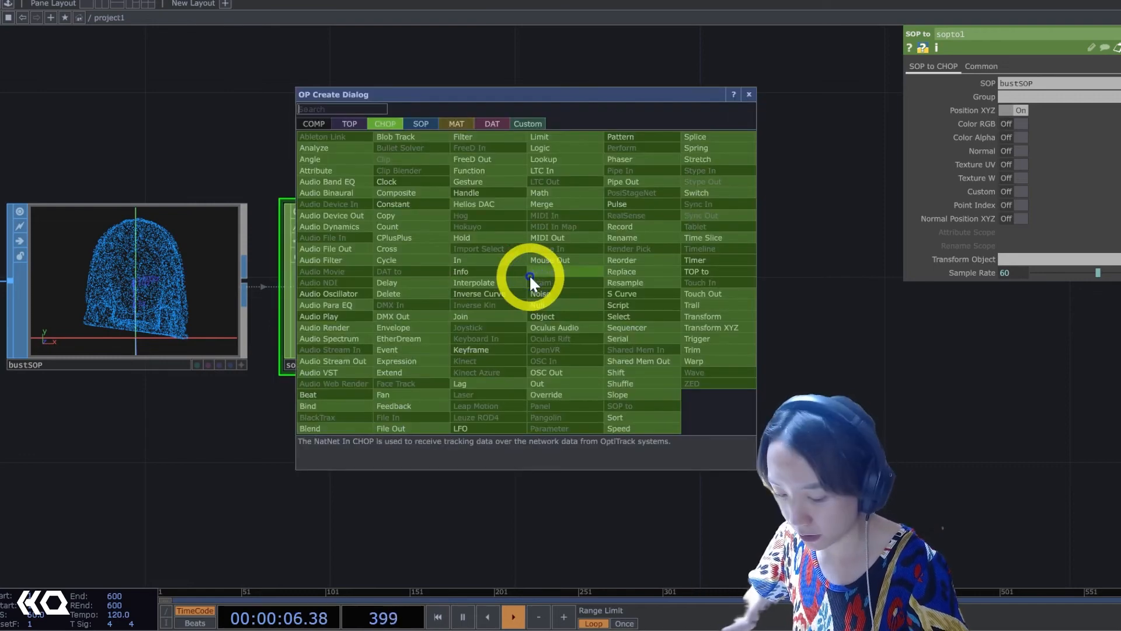
left_click(538, 304)
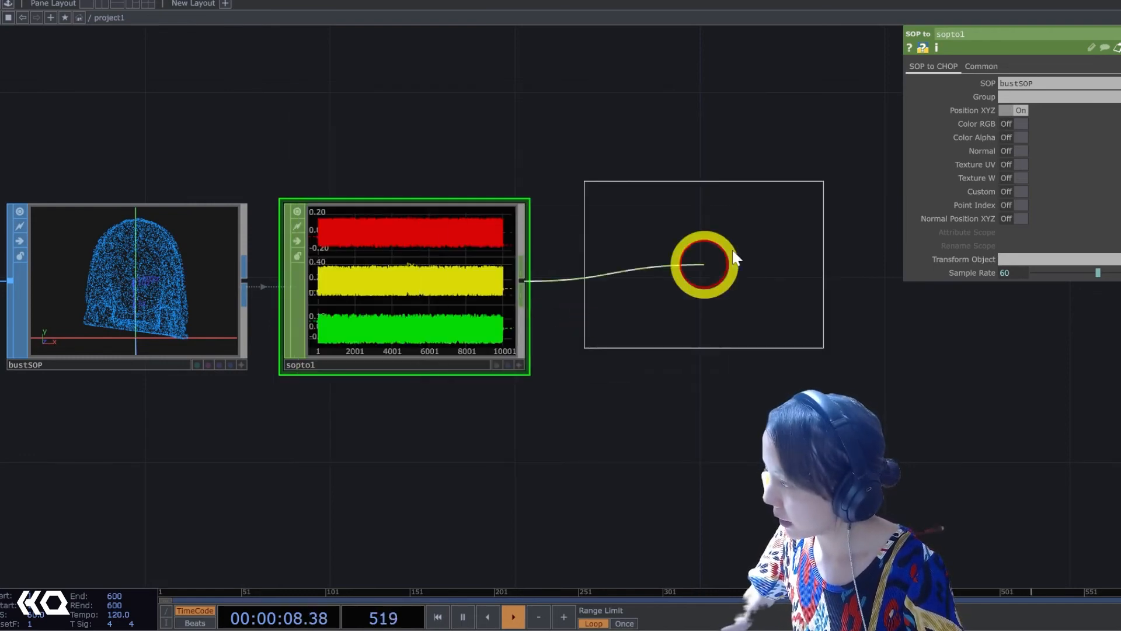
left_click(719, 292)
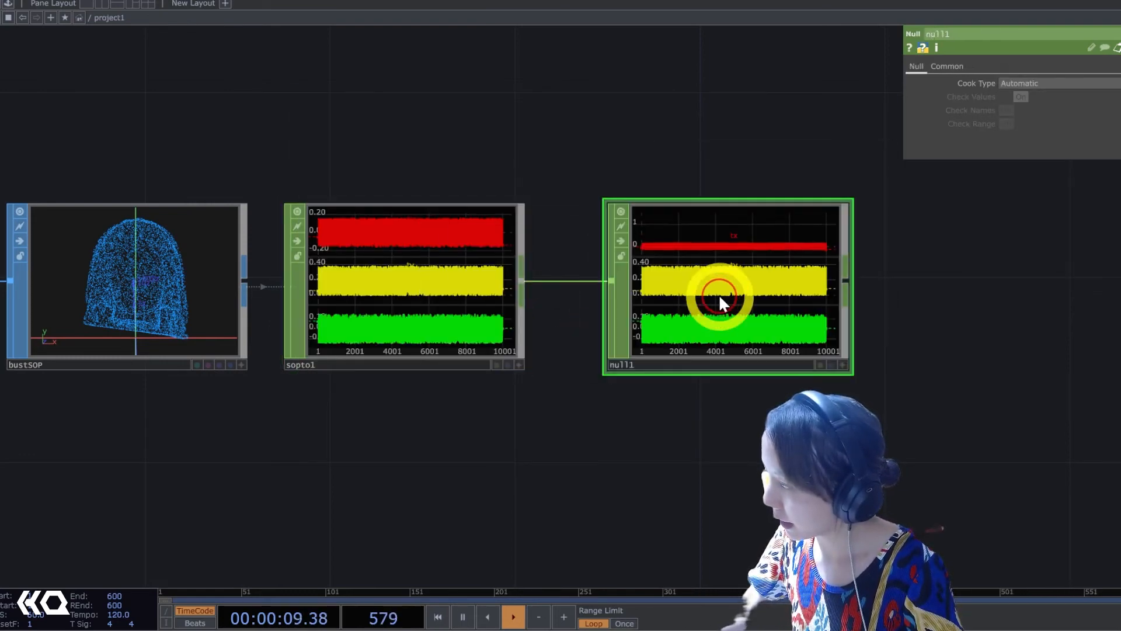
left_click(688, 362)
type("bustCHOP")
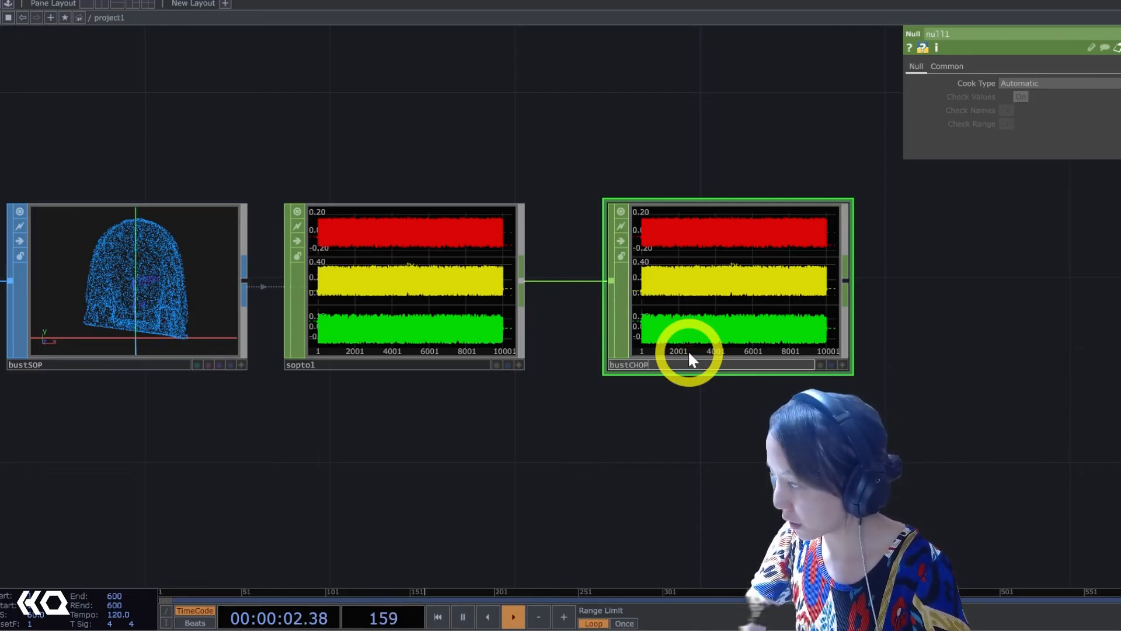
key("Return")
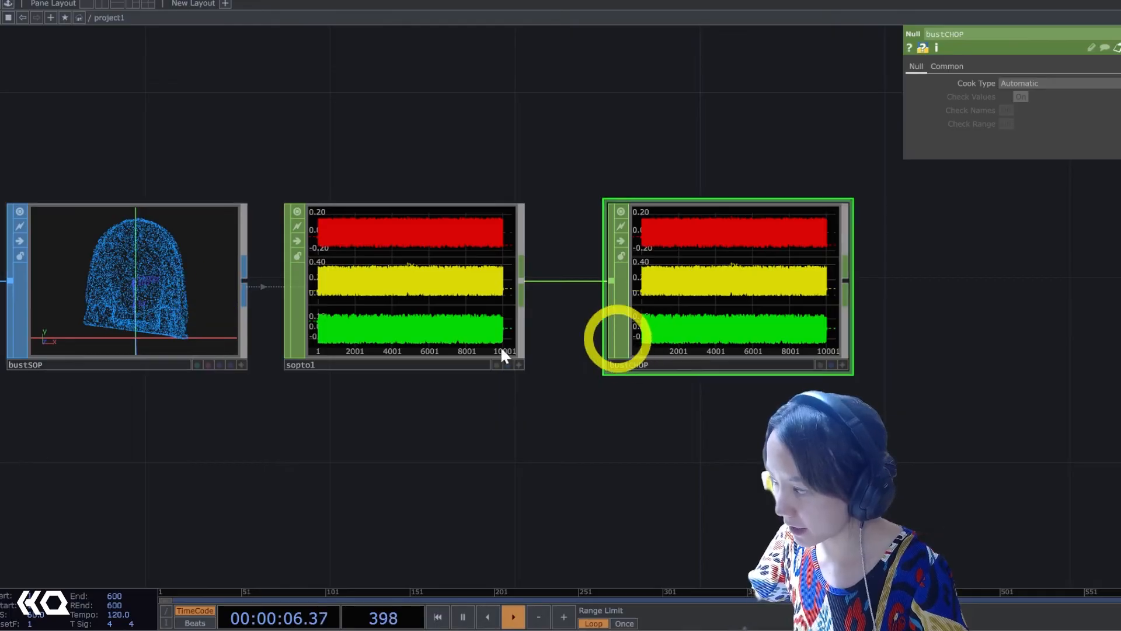
Add a CHOP to TOP fed by bustCHOP and place it after that node.
left_click_drag(355, 460, 23, 431)
left_click_drag(327, 402, 223, 405)
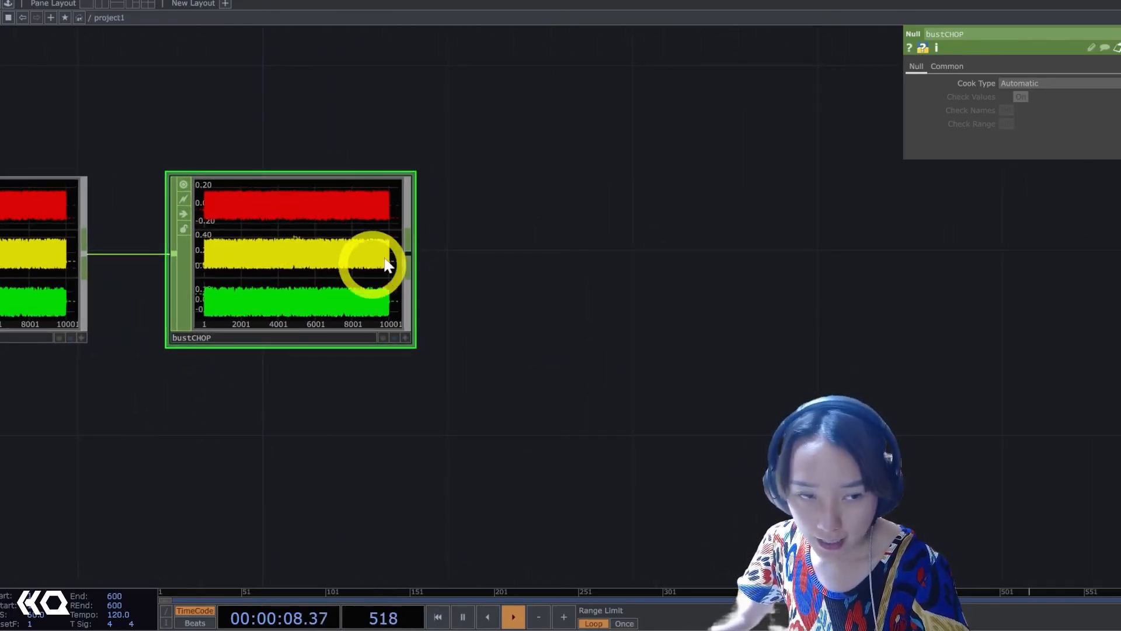
right_click(412, 251)
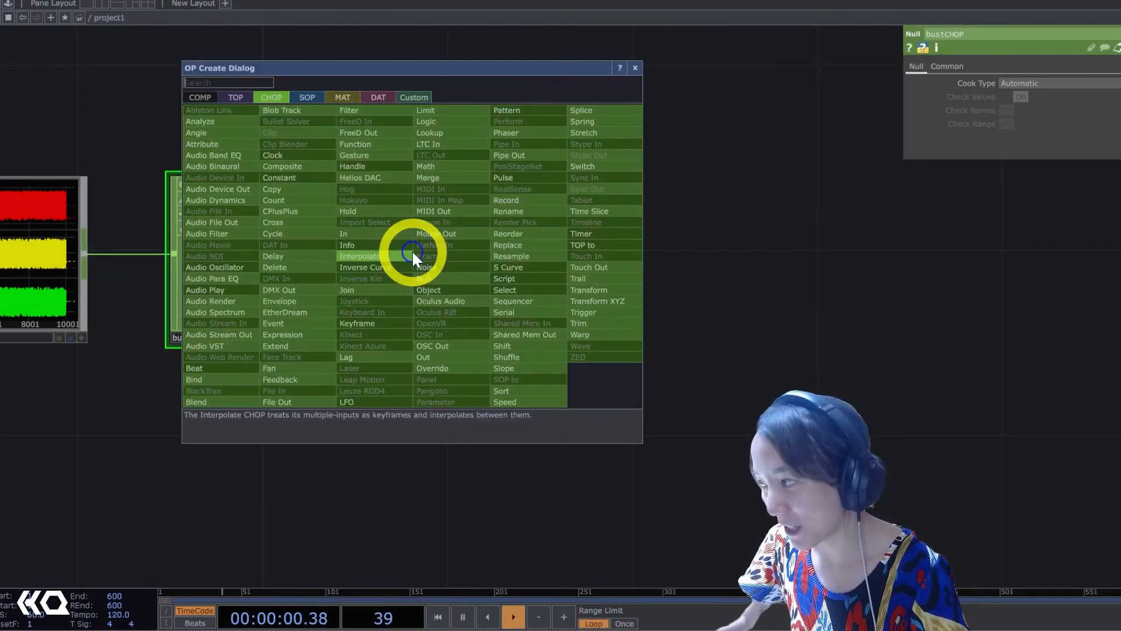
left_click(234, 97)
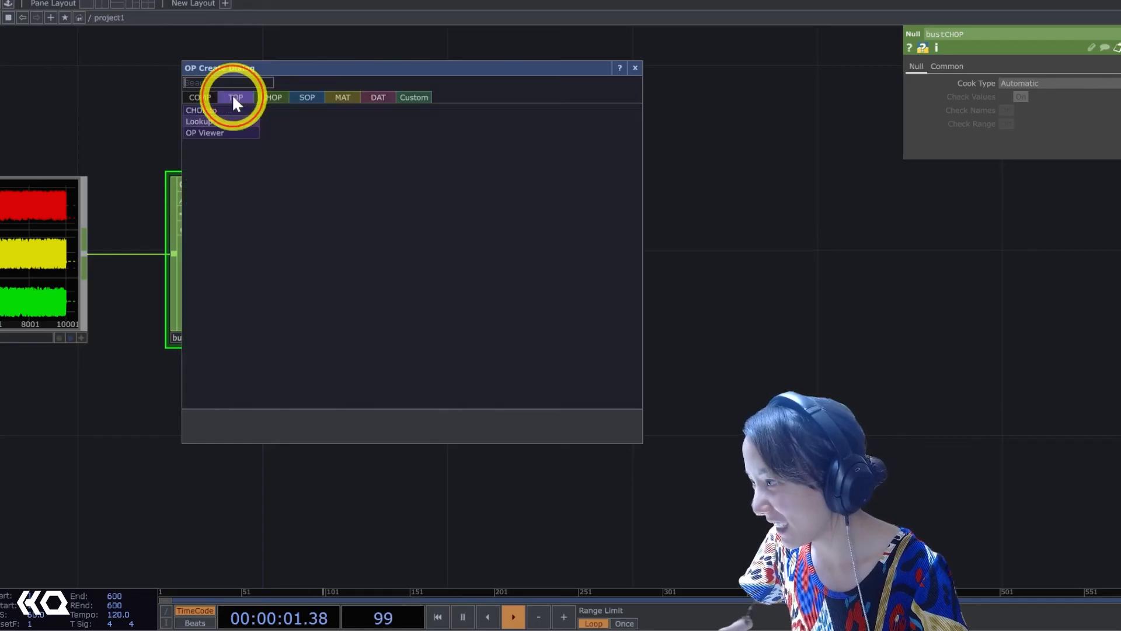
left_click(196, 109)
left_click(605, 237)
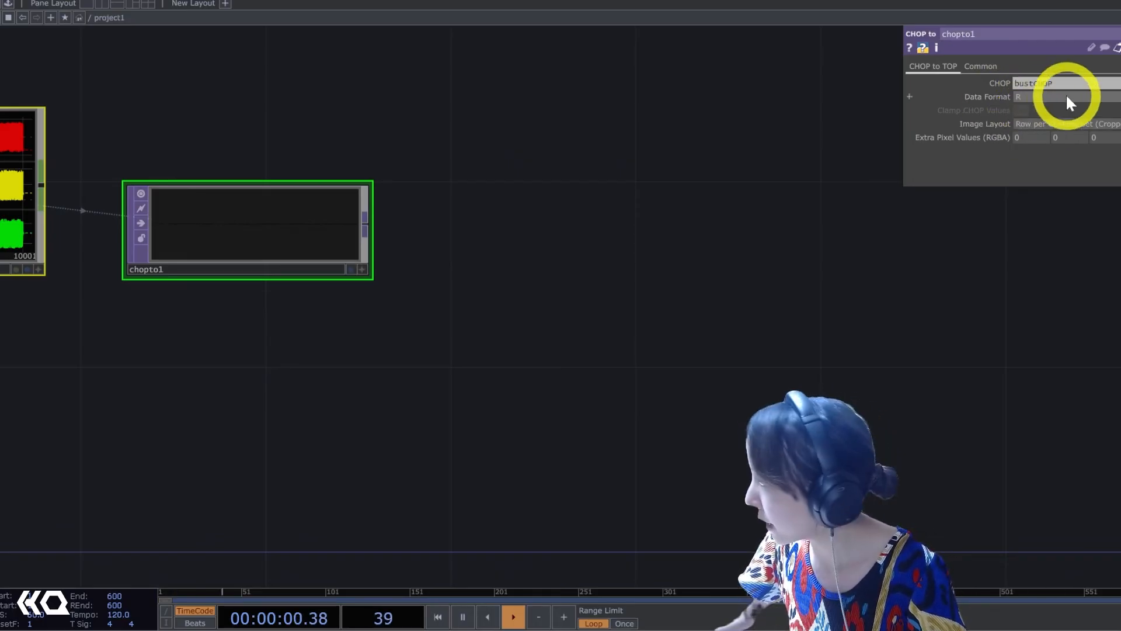
Set the CHOP to TOP's Data Format to RGB and Image Layout to Fit to Square, and inspect its image and node info.
left_click(1026, 97)
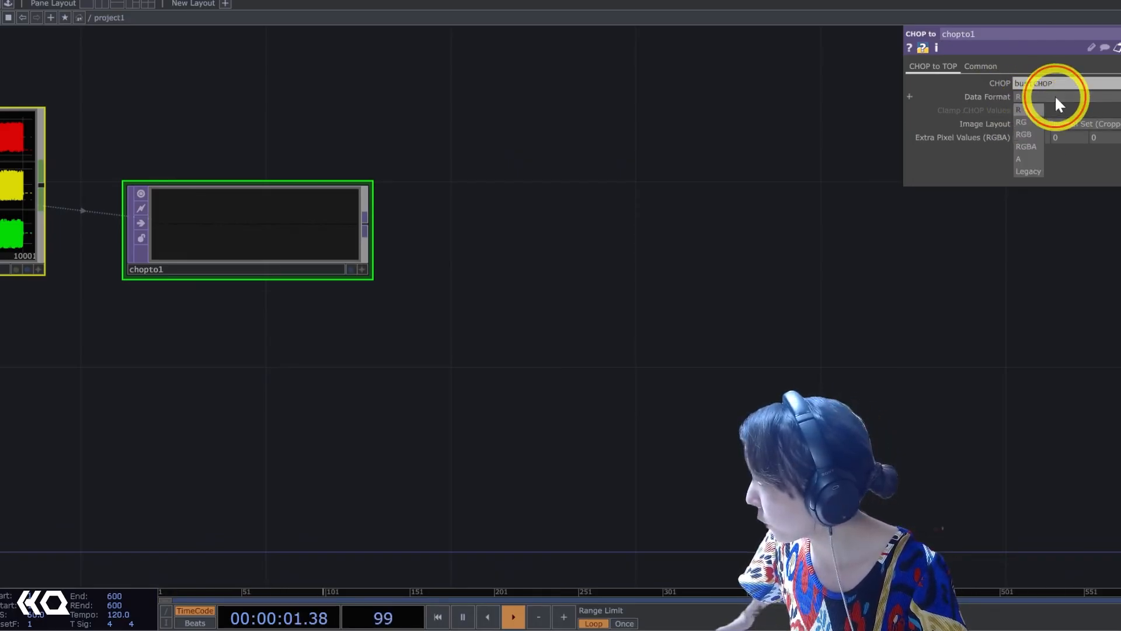
left_click(1021, 135)
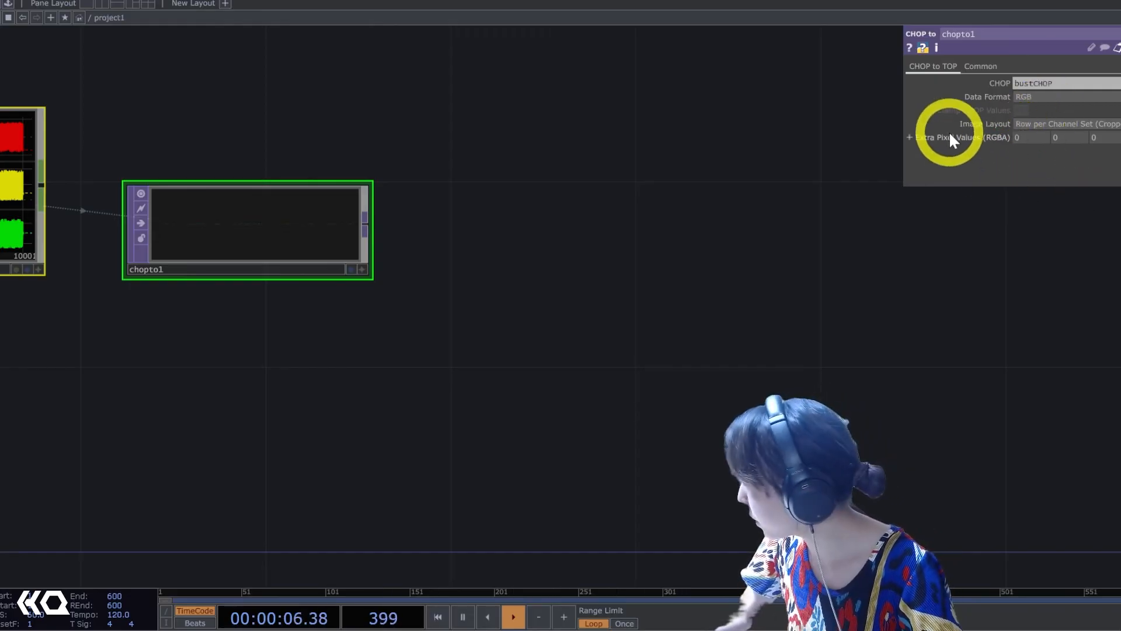
left_click(1033, 125)
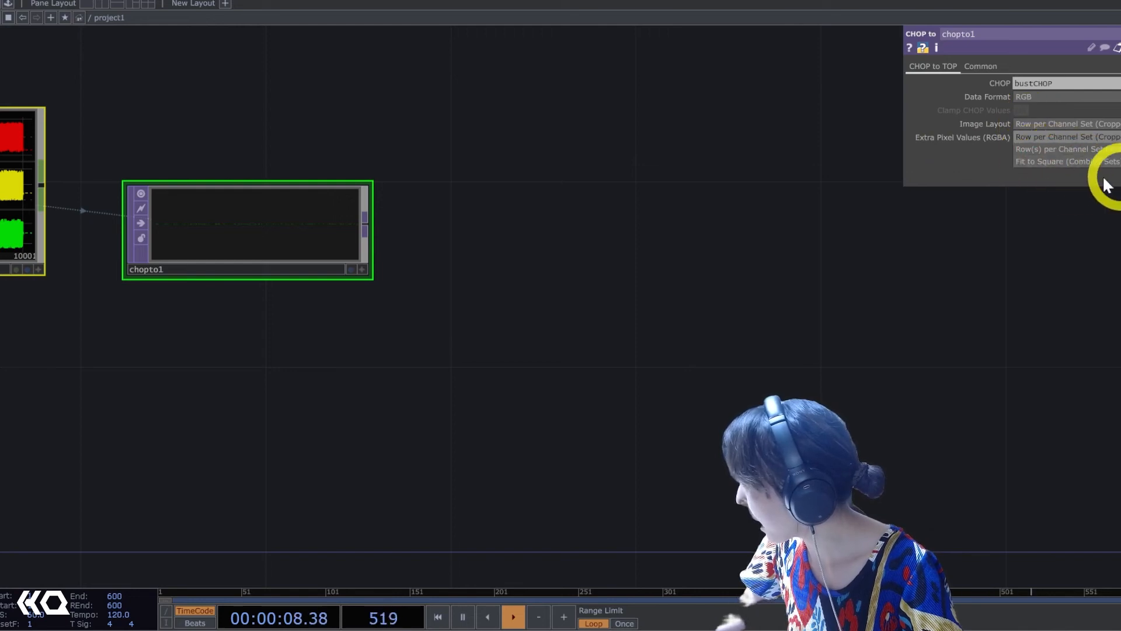
left_click(1038, 169)
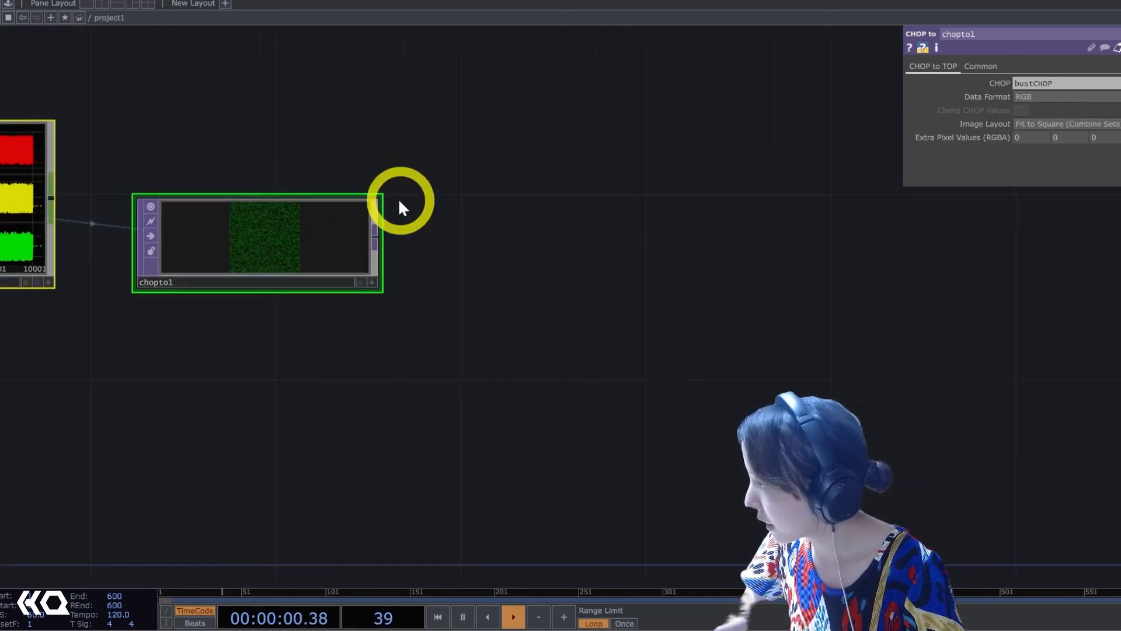
scroll(248, 229, "up", 4)
scroll(242, 216, "up", 2)
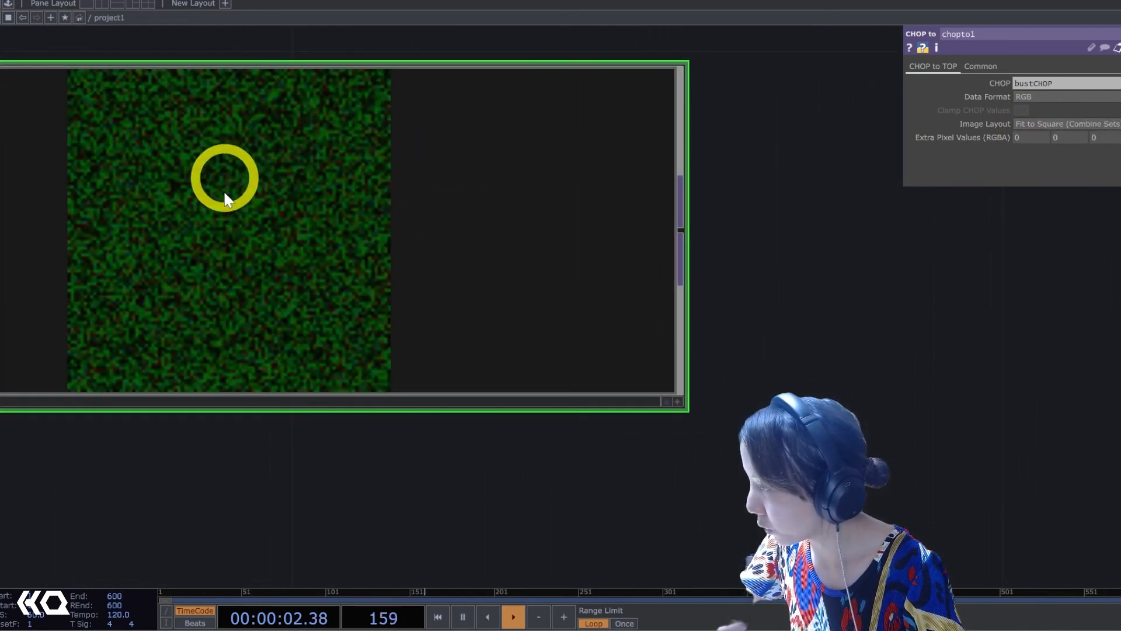
scroll(210, 140, "up", 4)
scroll(206, 132, "down", 5)
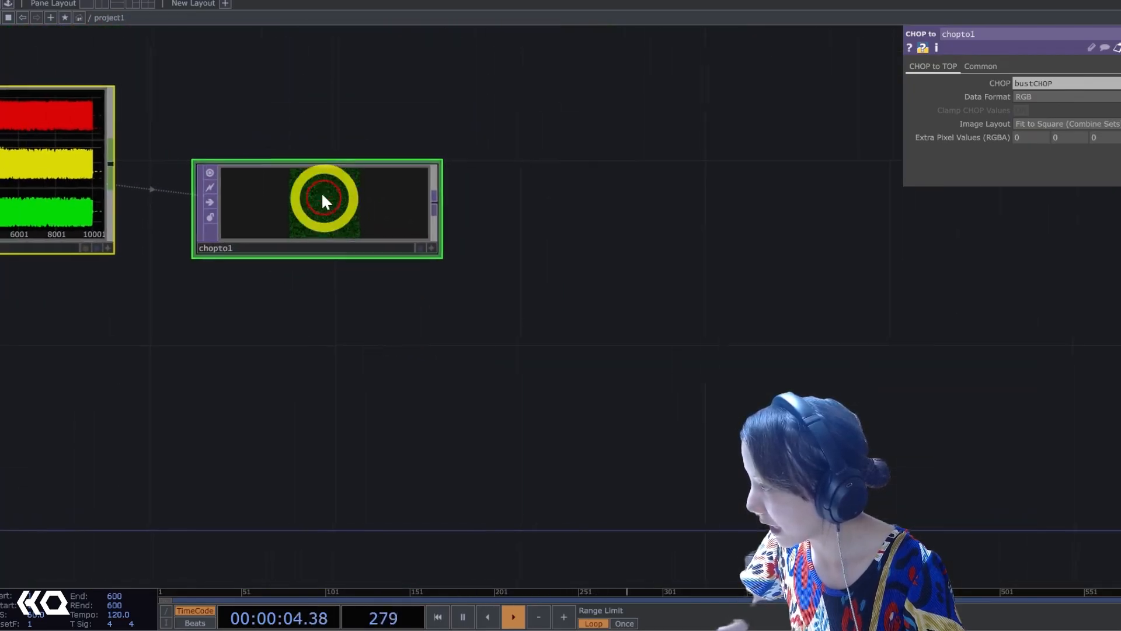
middle_click(324, 211)
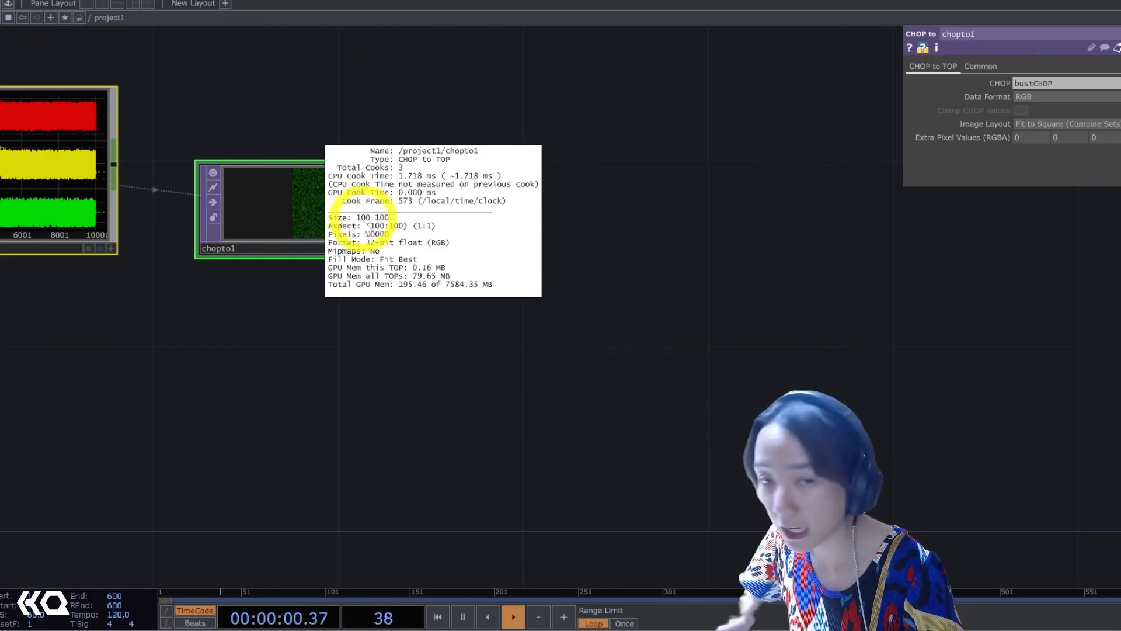
Add a Null TOP after the CHOP to TOP node and rename it bustTOP.
left_click_drag(286, 369, 167, 384)
left_click(323, 215)
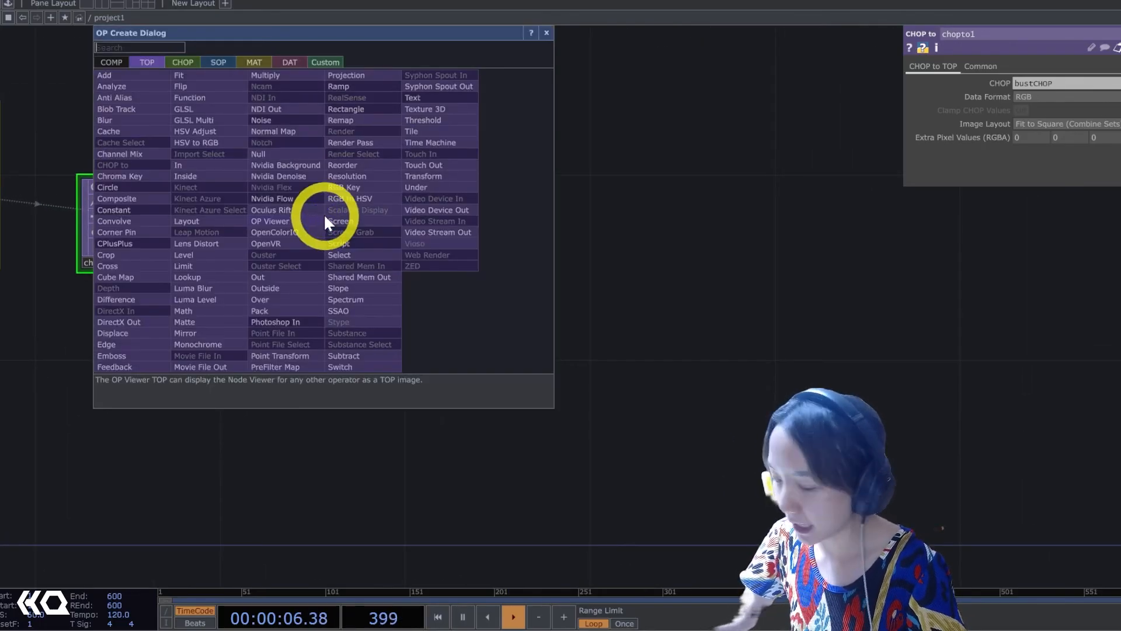
type("null")
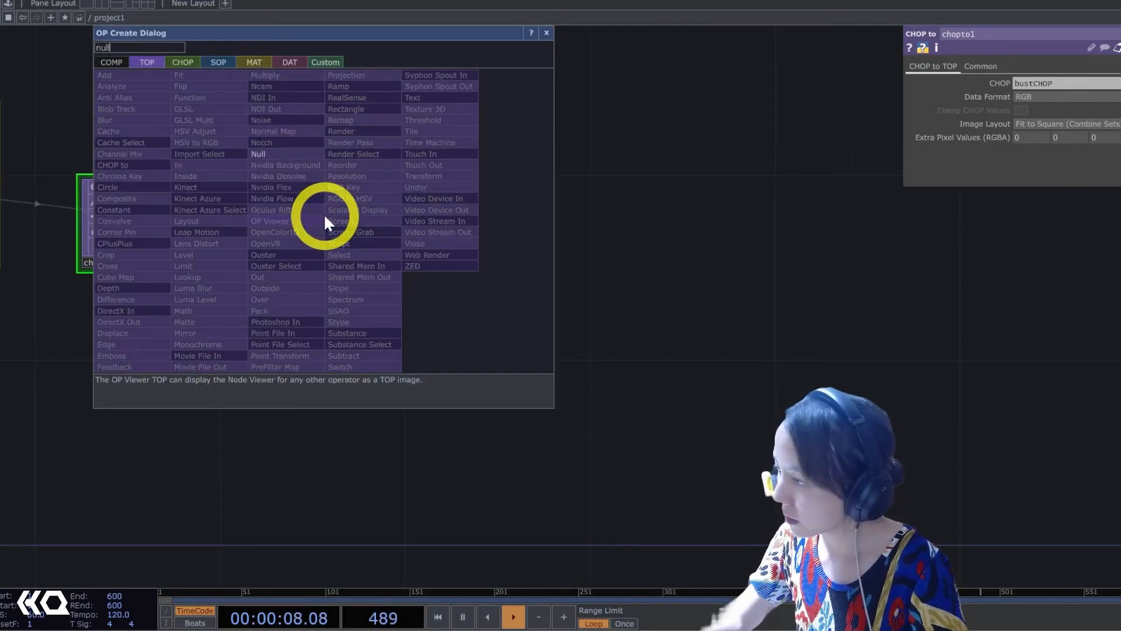
left_click(300, 155)
left_click(490, 196)
left_click_drag(472, 143, 500, 266)
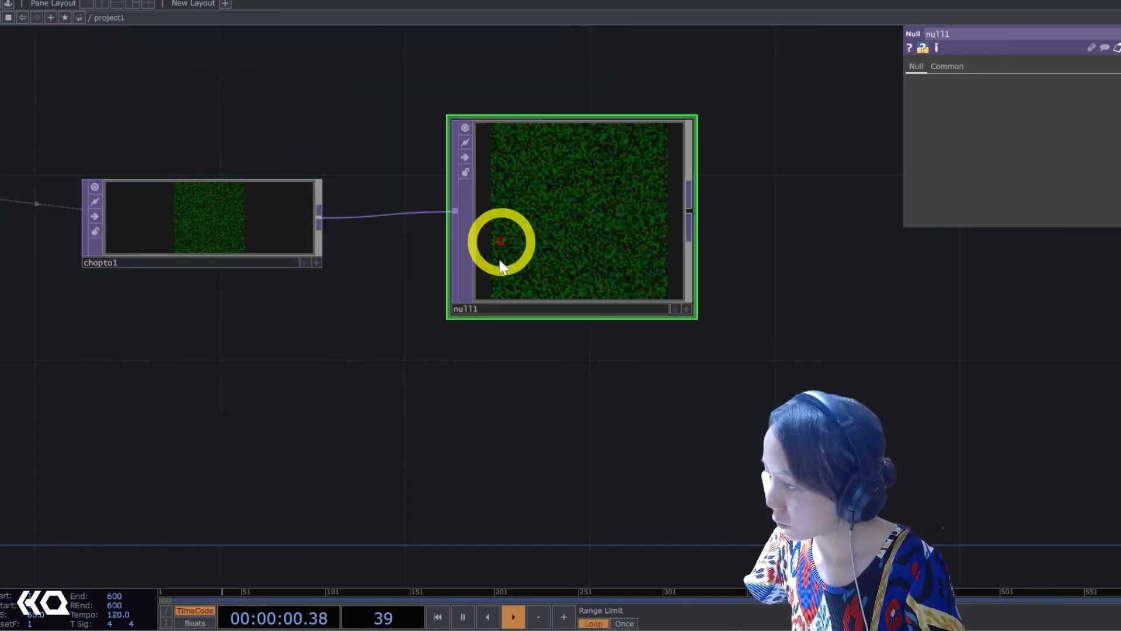
left_click(503, 305)
type("bust")
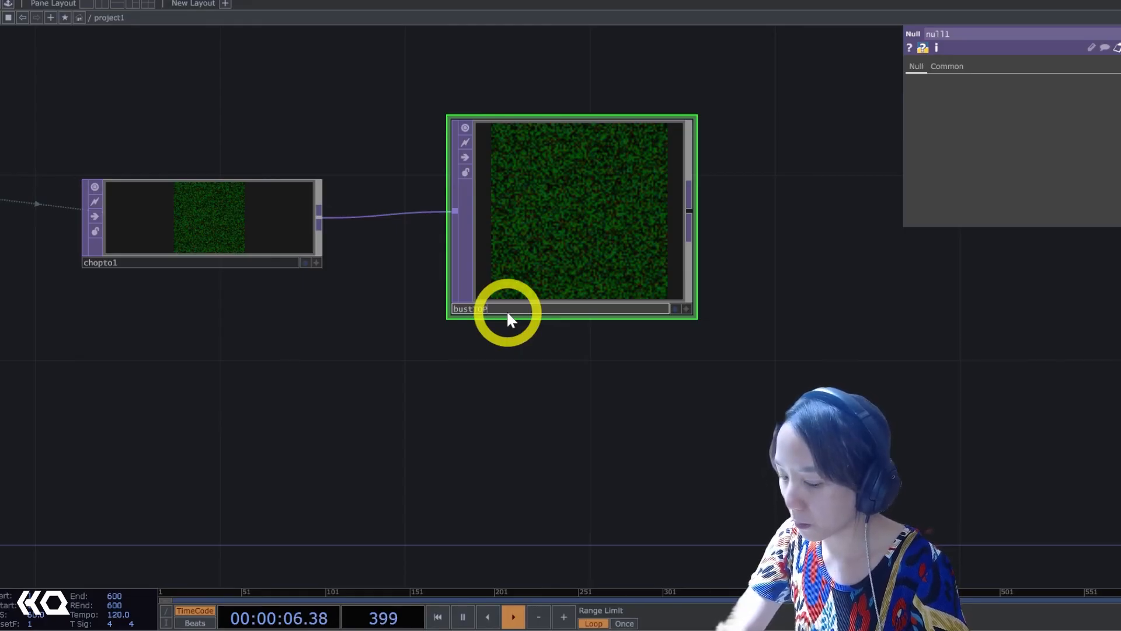
left_click(470, 495)
Add a Geometry COMP in the empty network space beyond bustTOP.
left_click_drag(524, 503, 216, 464)
scroll(543, 403, "up", 3)
scroll(544, 402, "down", 8)
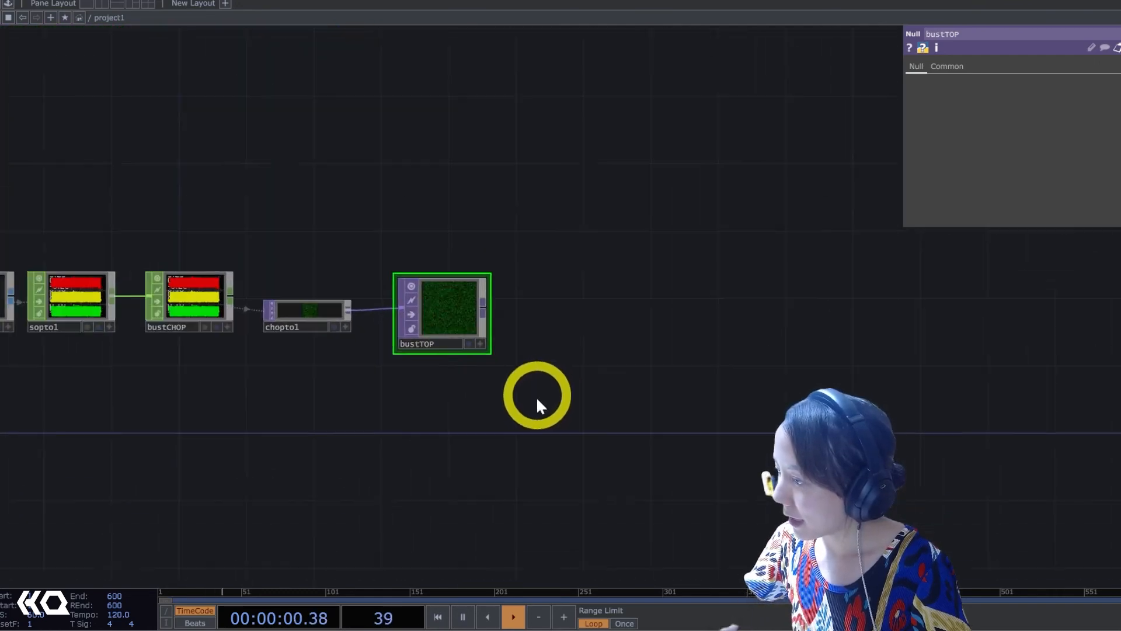
left_click_drag(538, 396, 619, 403)
left_click_drag(803, 338, 641, 393)
key("Tab")
type("g")
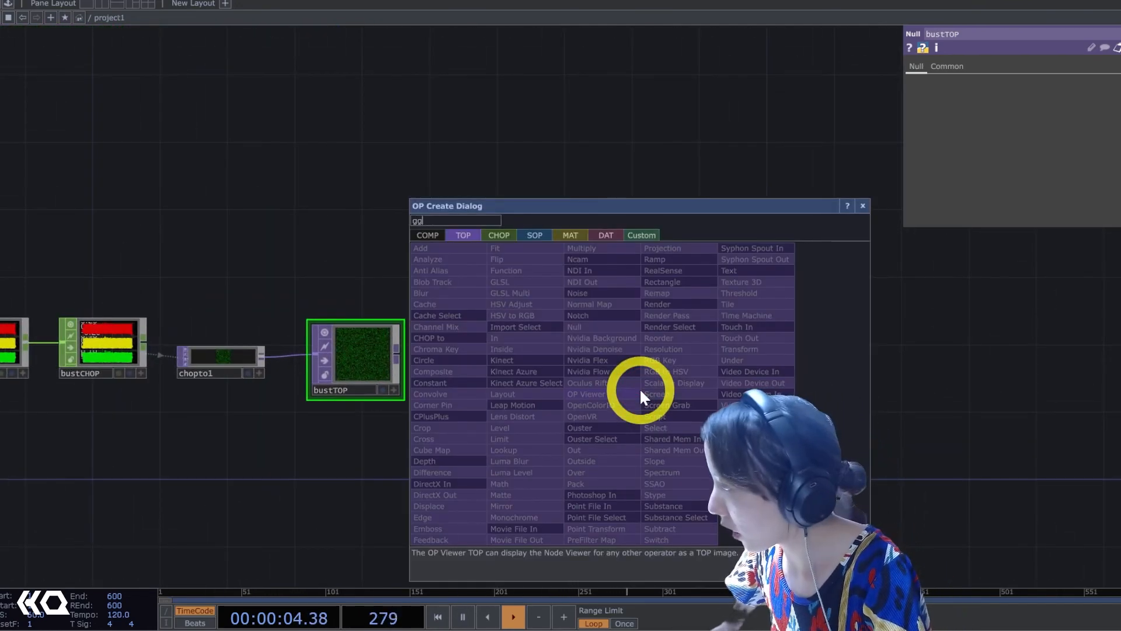
type("eo")
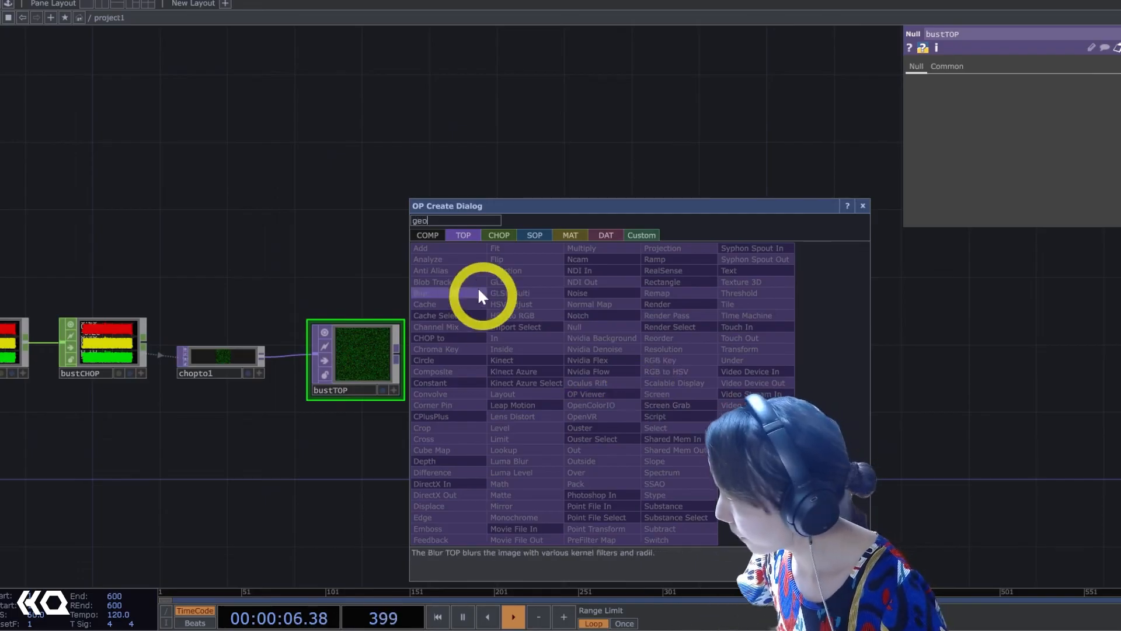
left_click(432, 234)
left_click(455, 337)
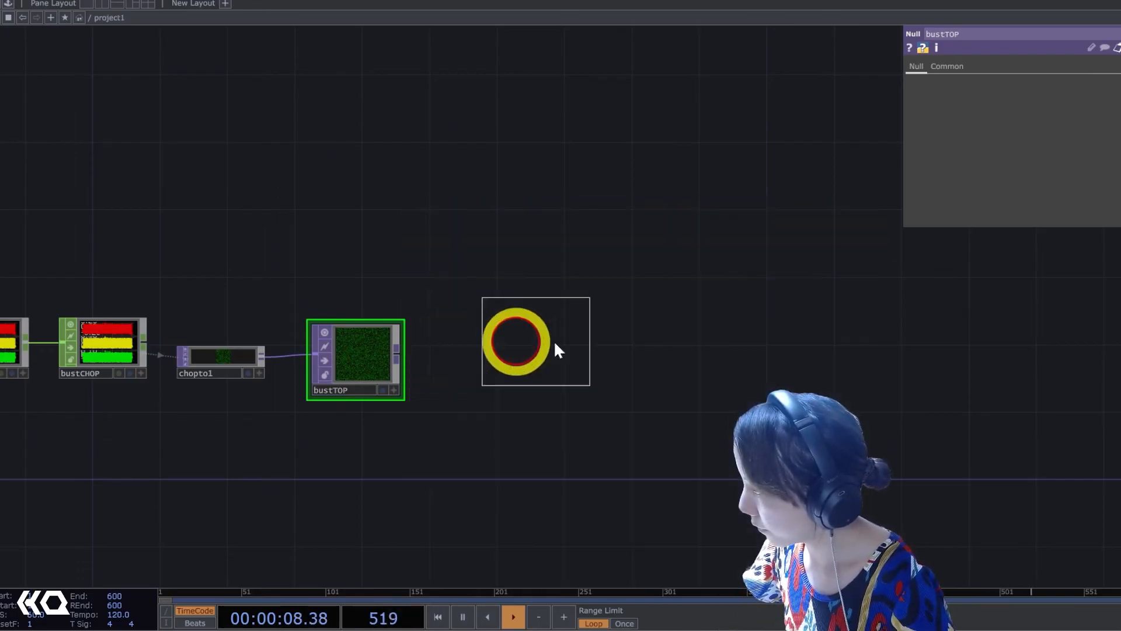
left_click(605, 352)
Enter the Geometry COMP's network and delete its default torus.
scroll(605, 352, "up", 5)
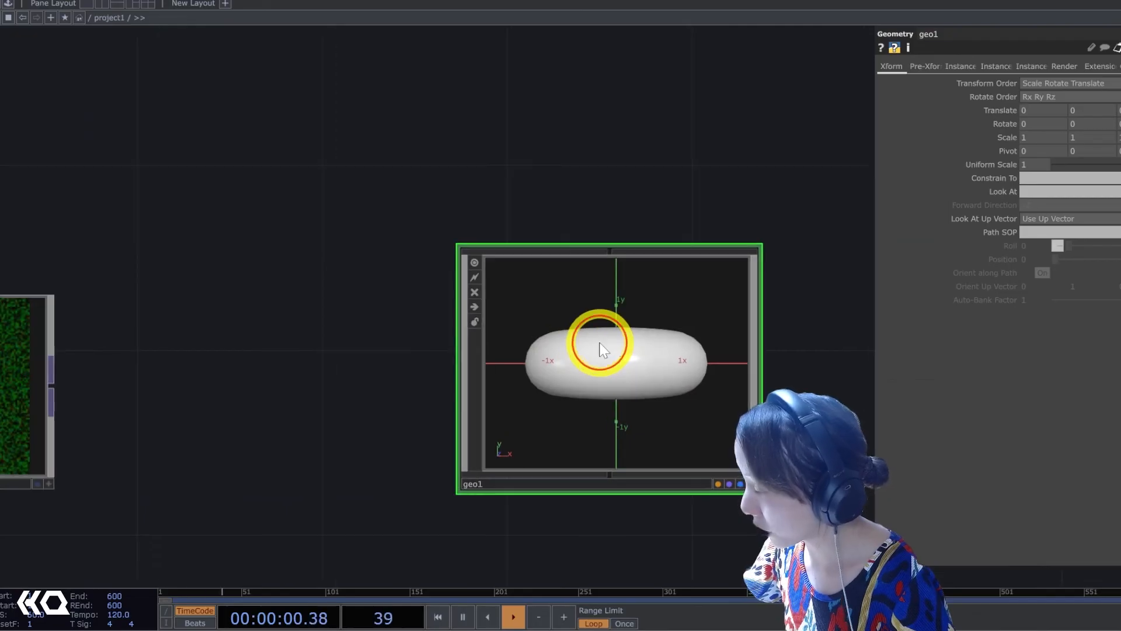
scroll(599, 366, "down", 5)
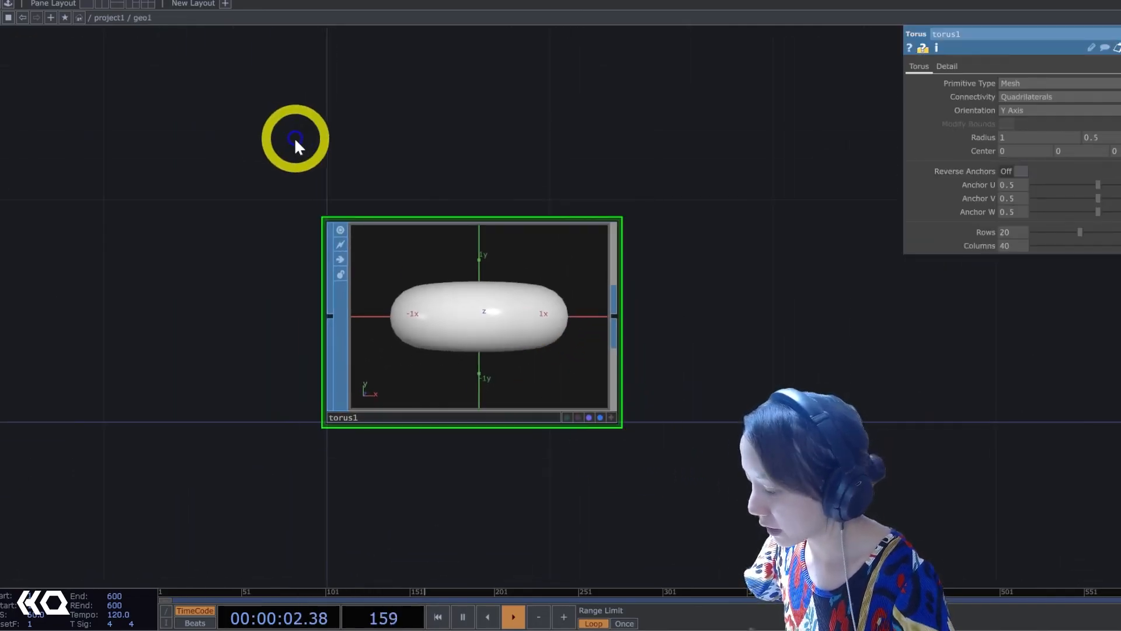
left_click_drag(292, 142, 411, 310)
key("Delete")
Add a Sphere SOP inside the Geometry COMP and turn on its display and render flags.
key("Tab")
type("sph")
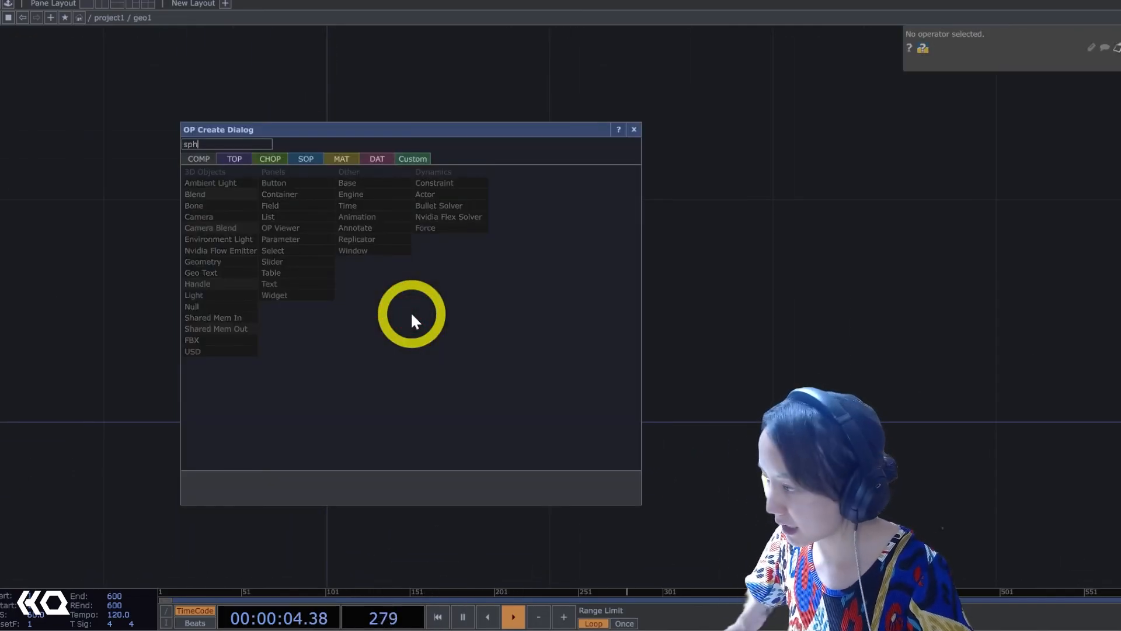
left_click(302, 162)
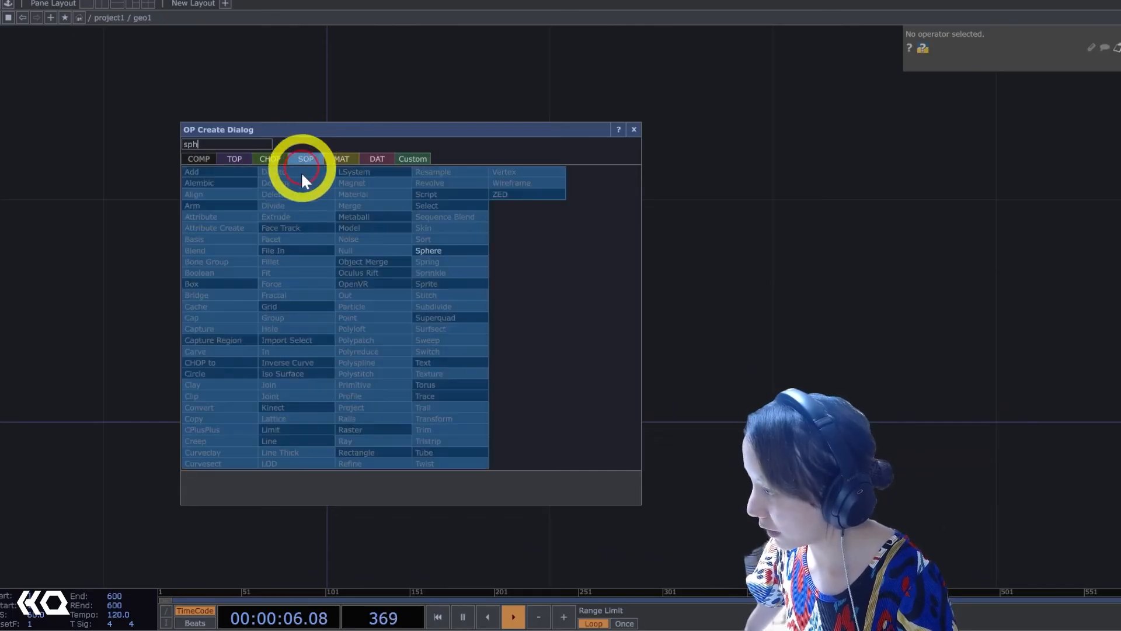
left_click(405, 255)
left_click(422, 252)
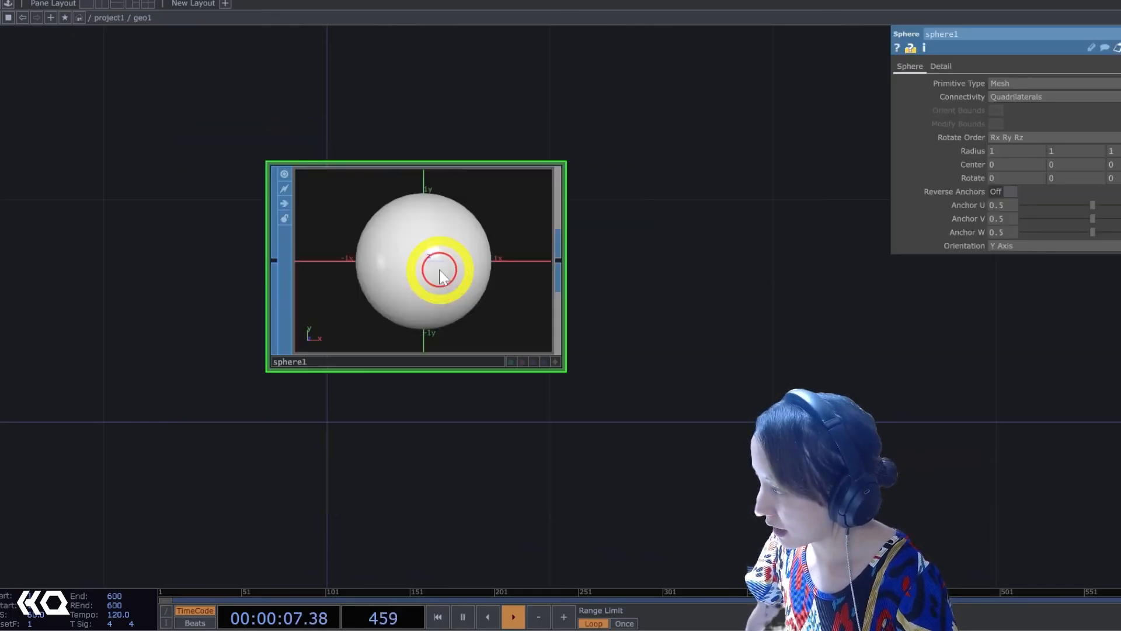
left_click(546, 360)
left_click(532, 361)
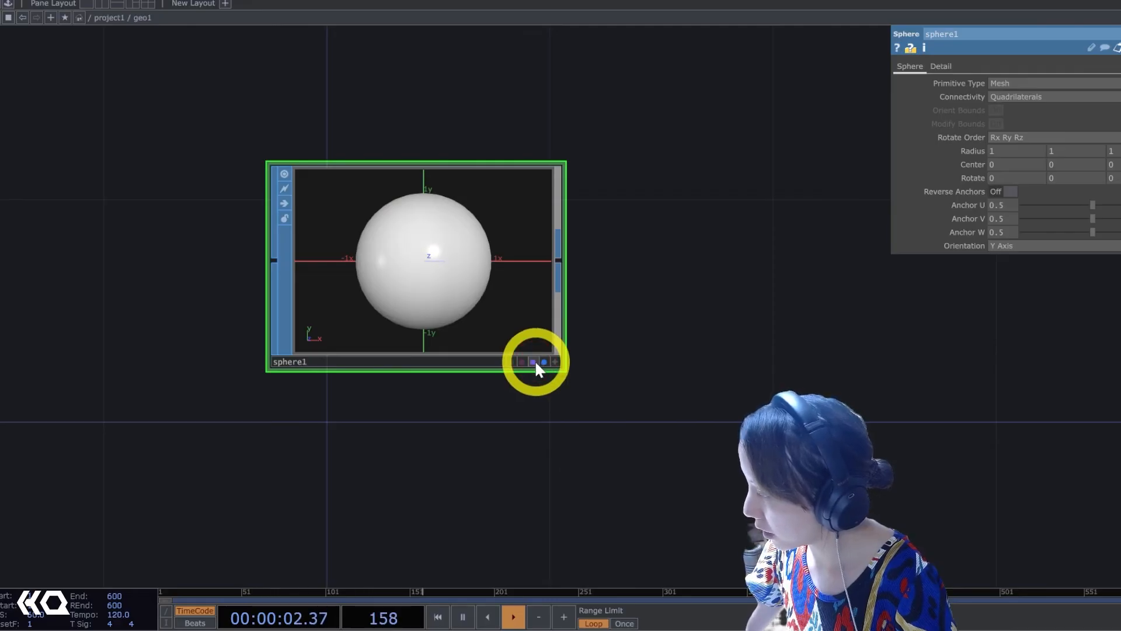
Switch the sphere's display and render flags off in turn and check the effect on the parent geo1 node.
scroll(535, 359, "up", 5)
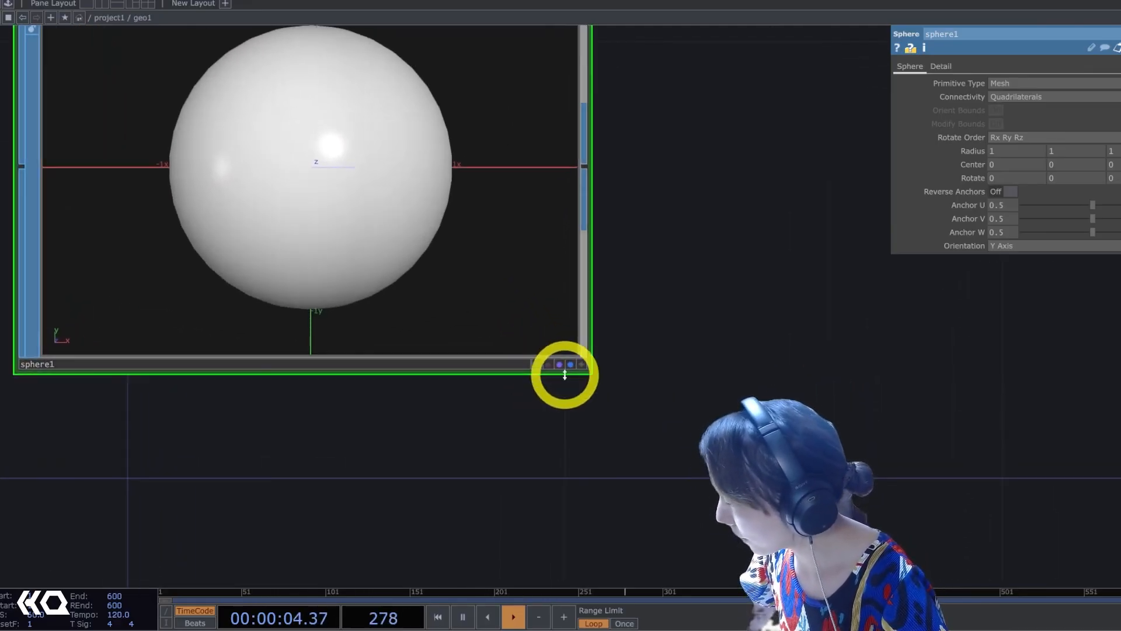
left_click(578, 363)
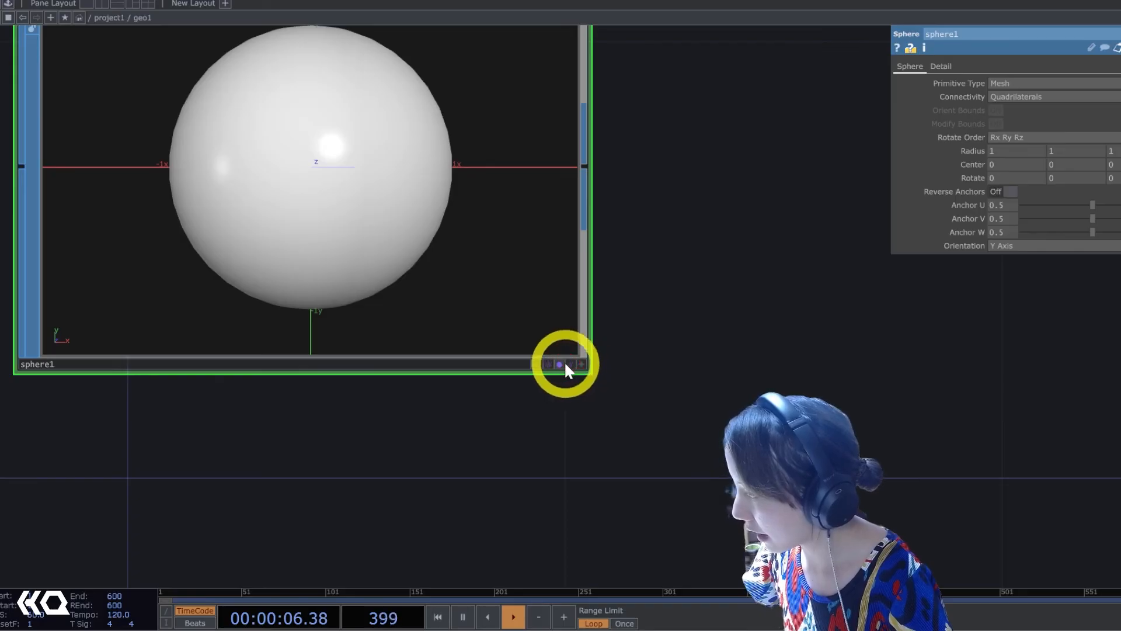
key("u")
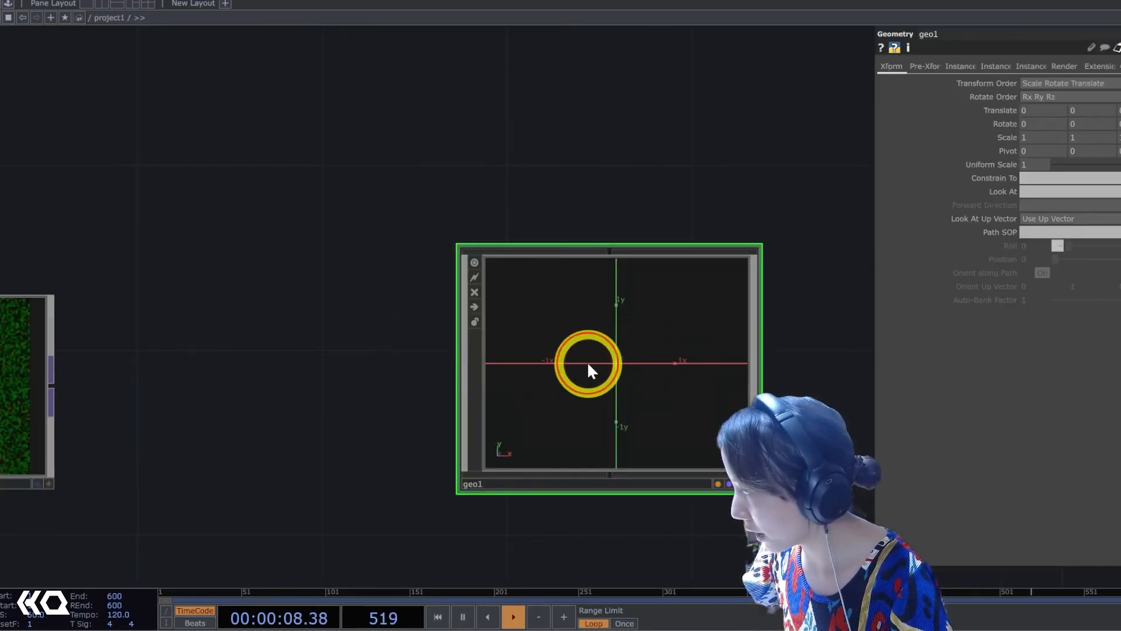
double_click(590, 370)
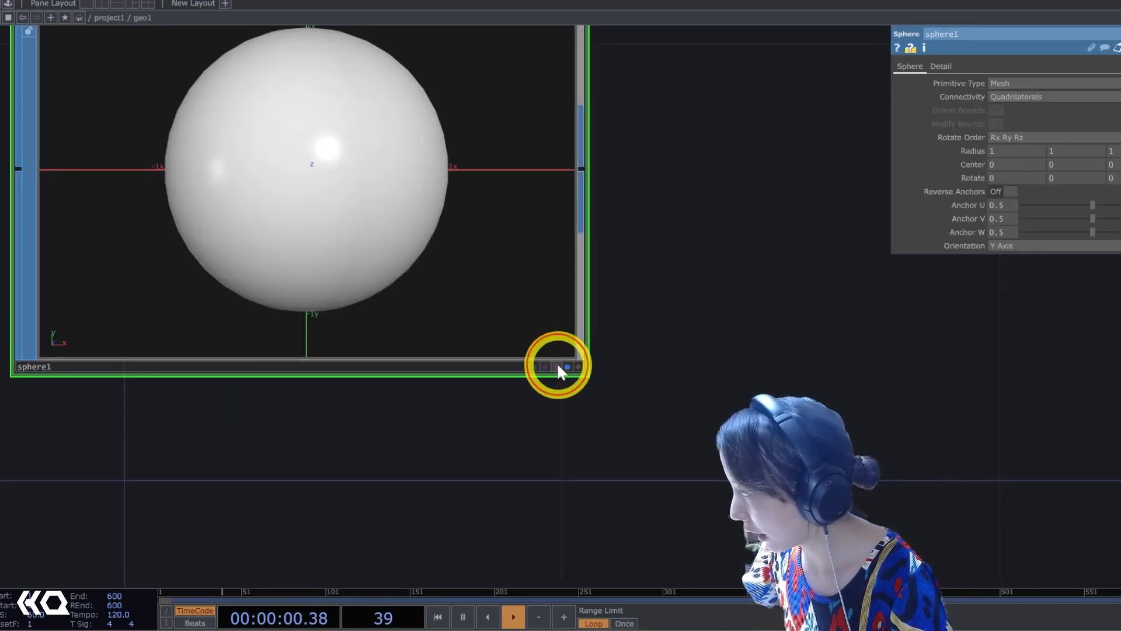
key("u")
double_click(659, 372)
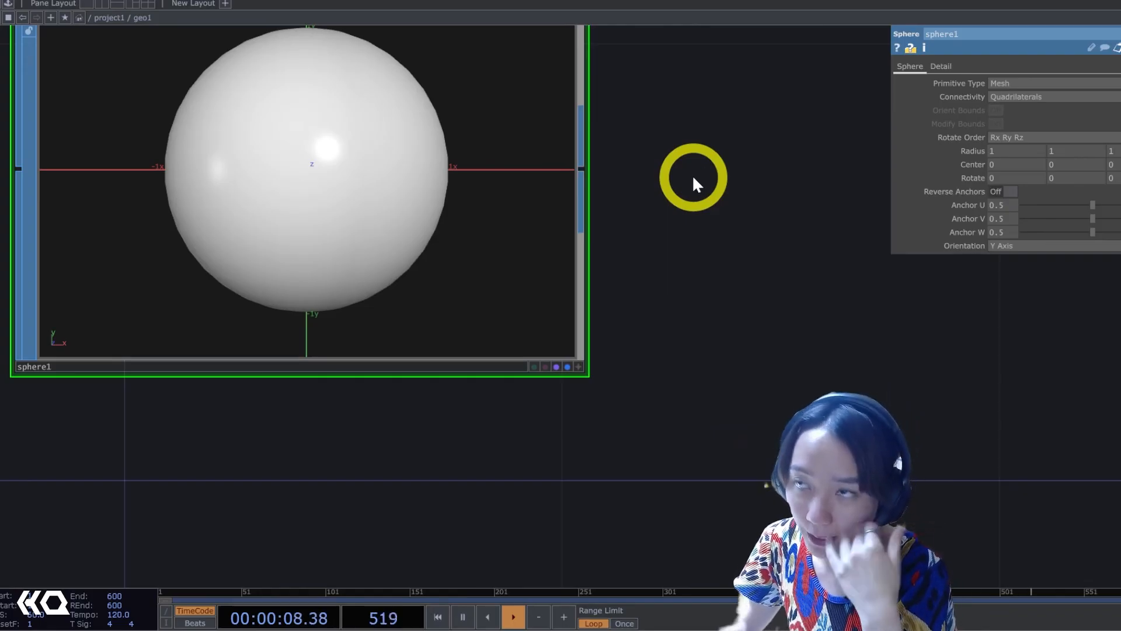
Set the sphere's radius to .0015 on all three axes.
left_click_drag(693, 182, 750, 304)
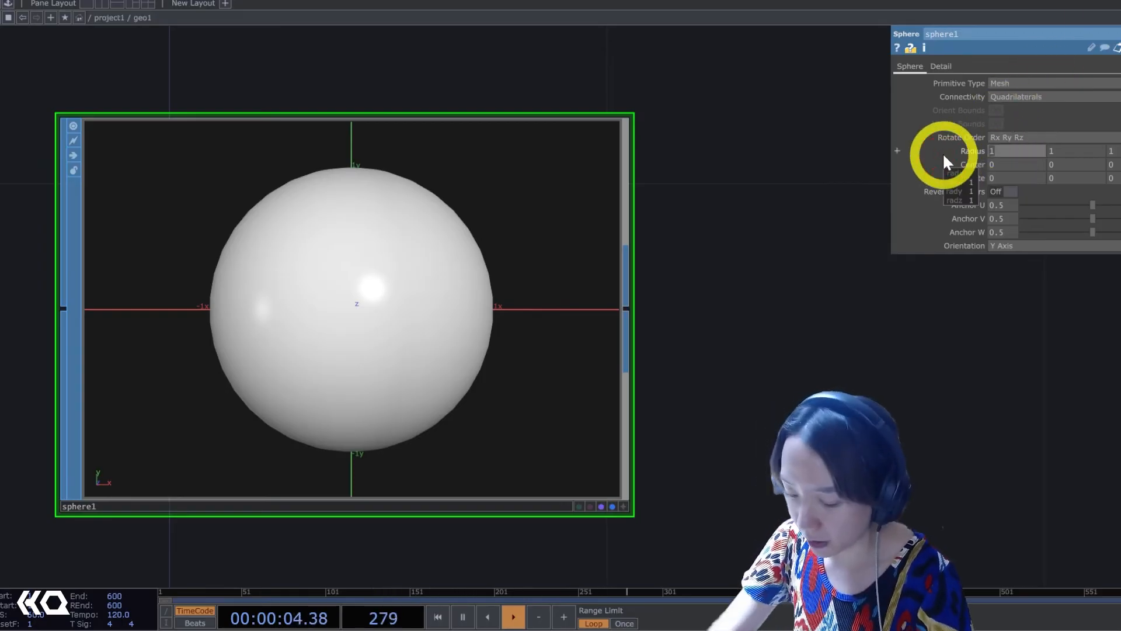
type(".")
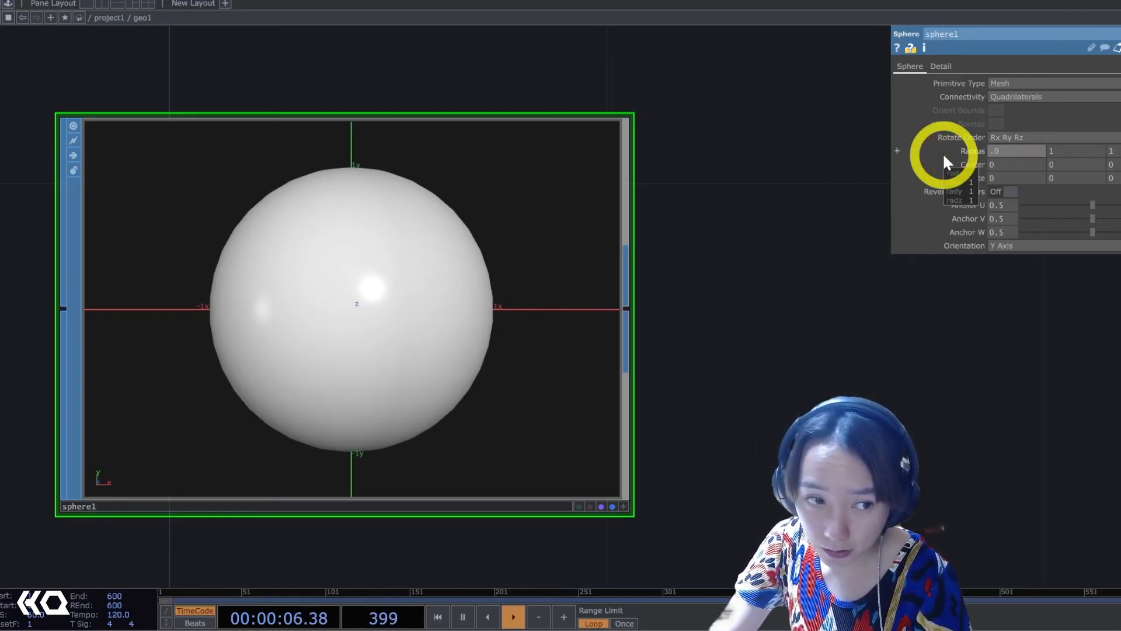
type("0015")
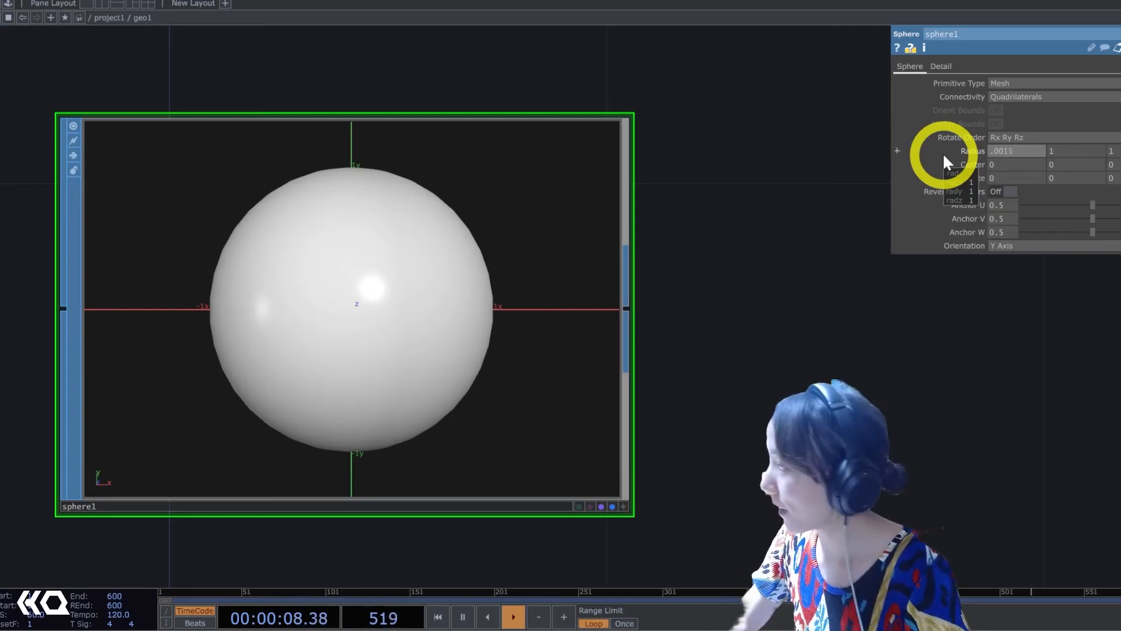
key("Return")
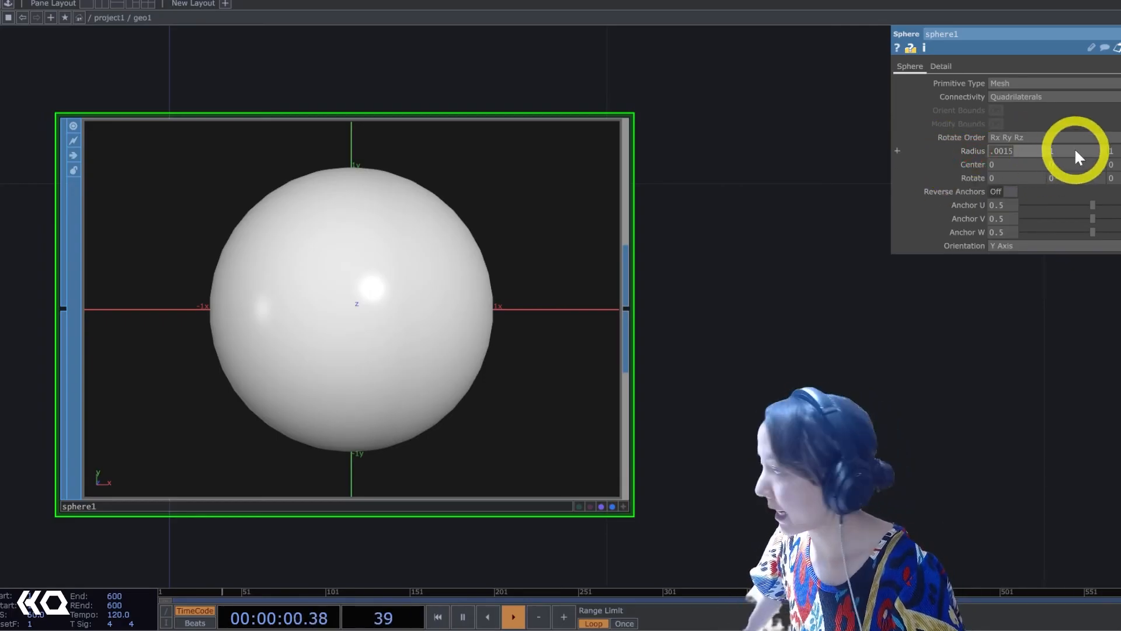
left_click(1070, 151)
type(".0015")
left_click(1116, 151)
type(".0015")
left_click(945, 339)
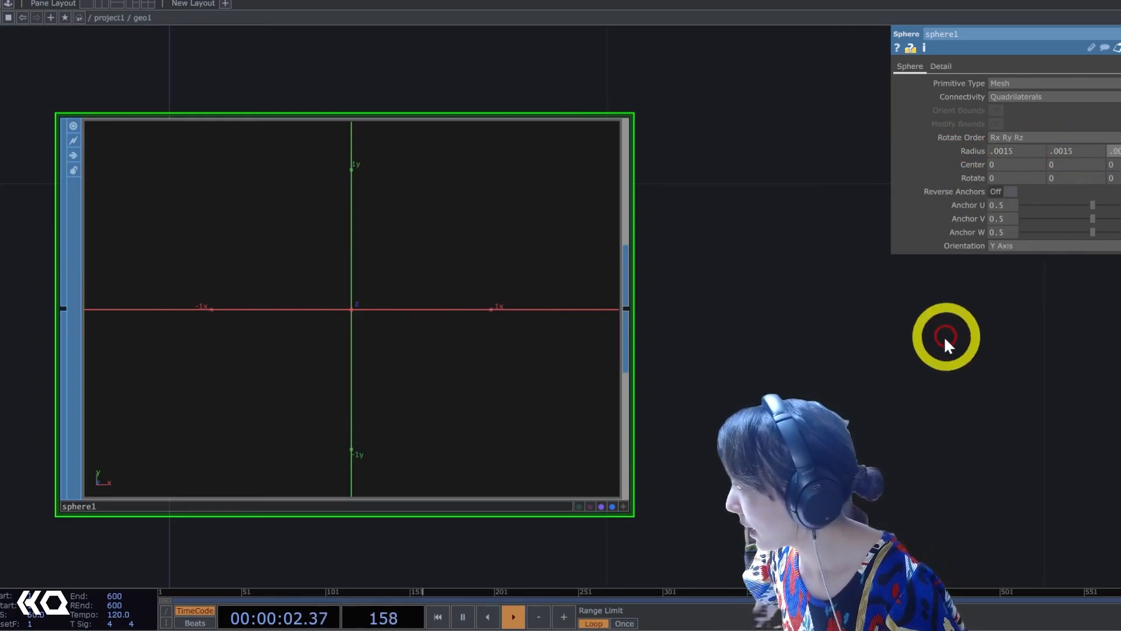
Zoom in on the tiny sphere in its node viewer to check how it displays.
scroll(374, 352, "up", 3)
middle_click_drag(335, 301, 625, 508)
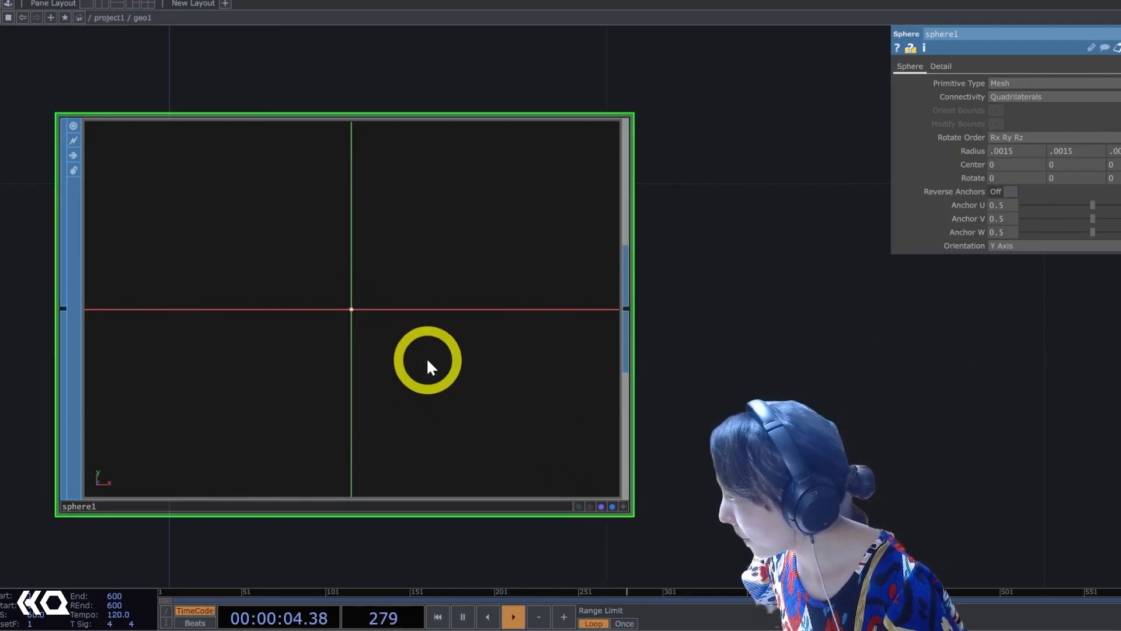
scroll(357, 315, "up", 5)
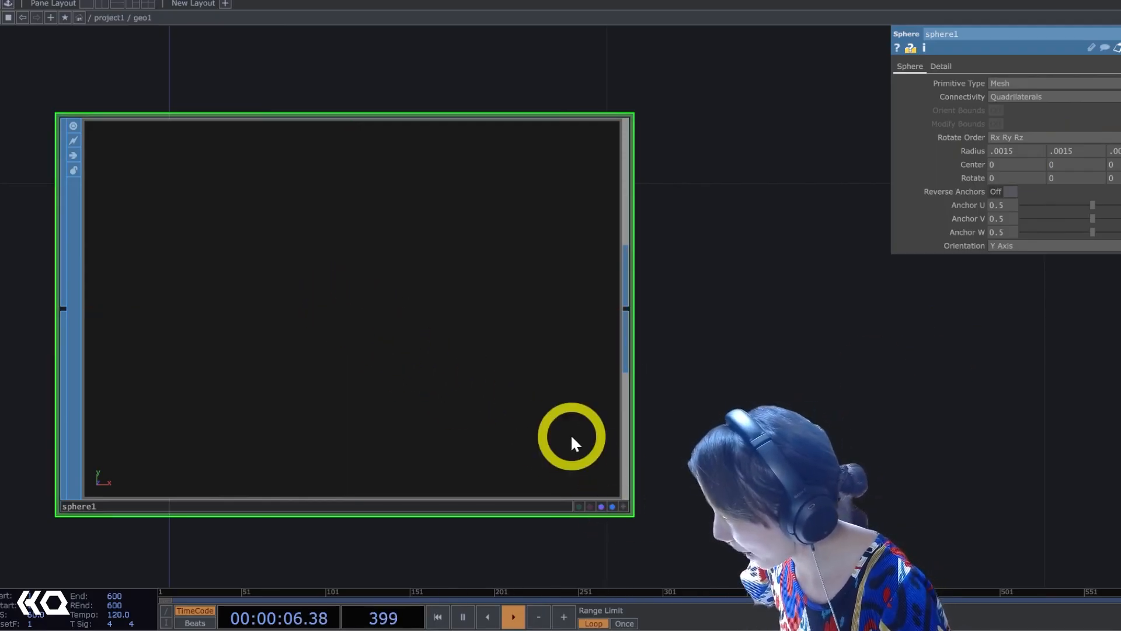
left_click(623, 506)
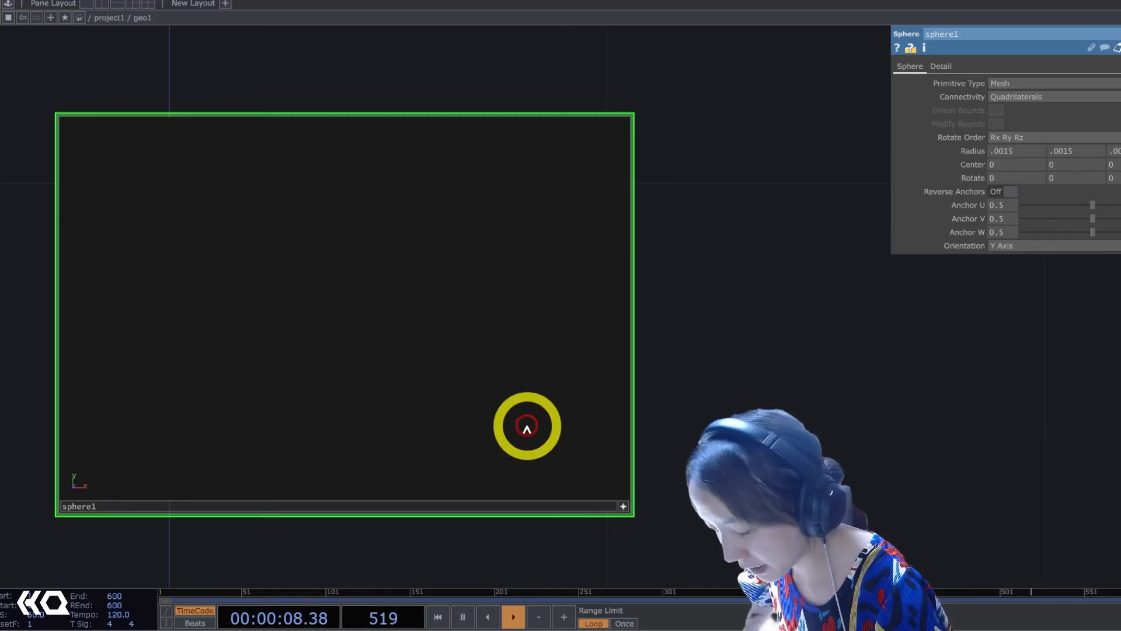
left_click(623, 505)
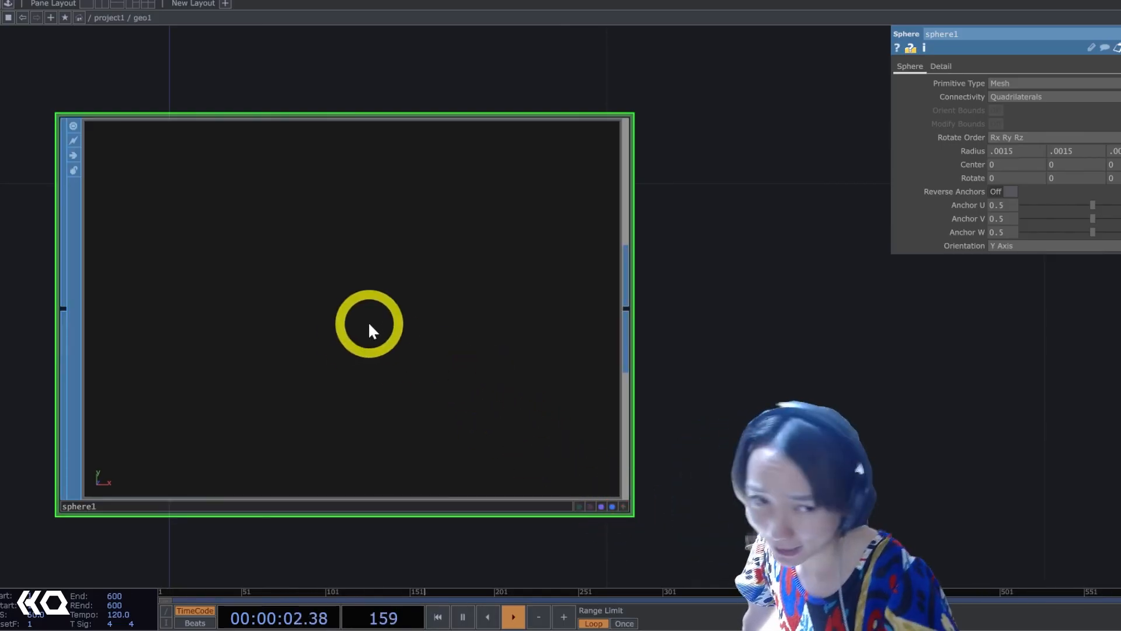
Return to the parent network, turn on instancing for geo1 and assign bustTOP as its Translate OP.
key("u")
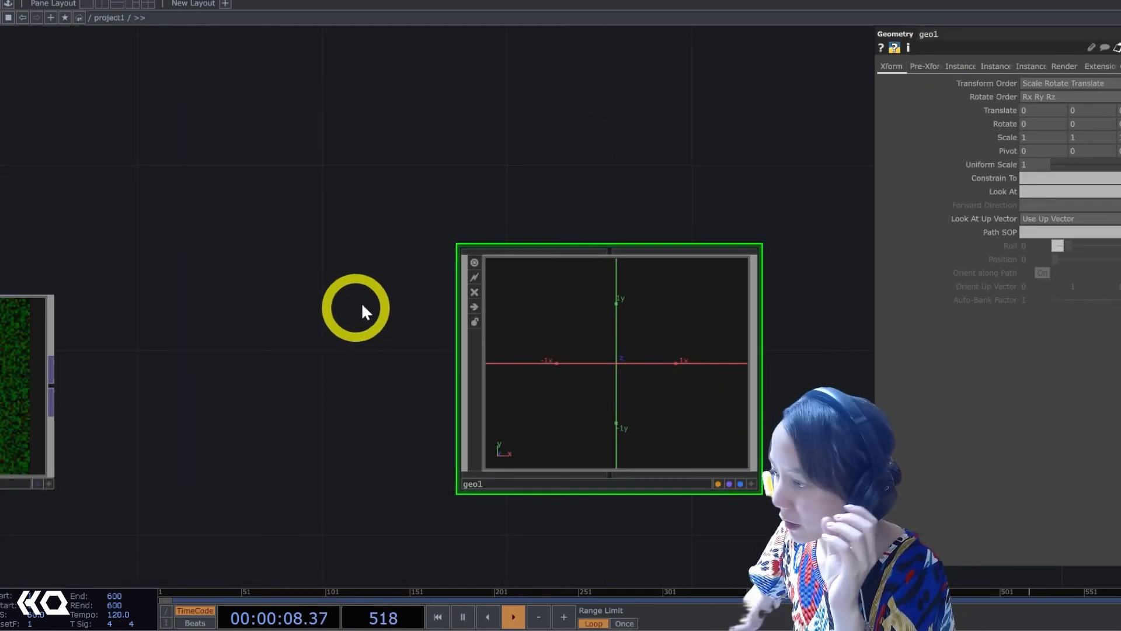
left_click_drag(348, 314, 500, 278)
scroll(436, 282, "up", 5)
scroll(432, 280, "down", 5)
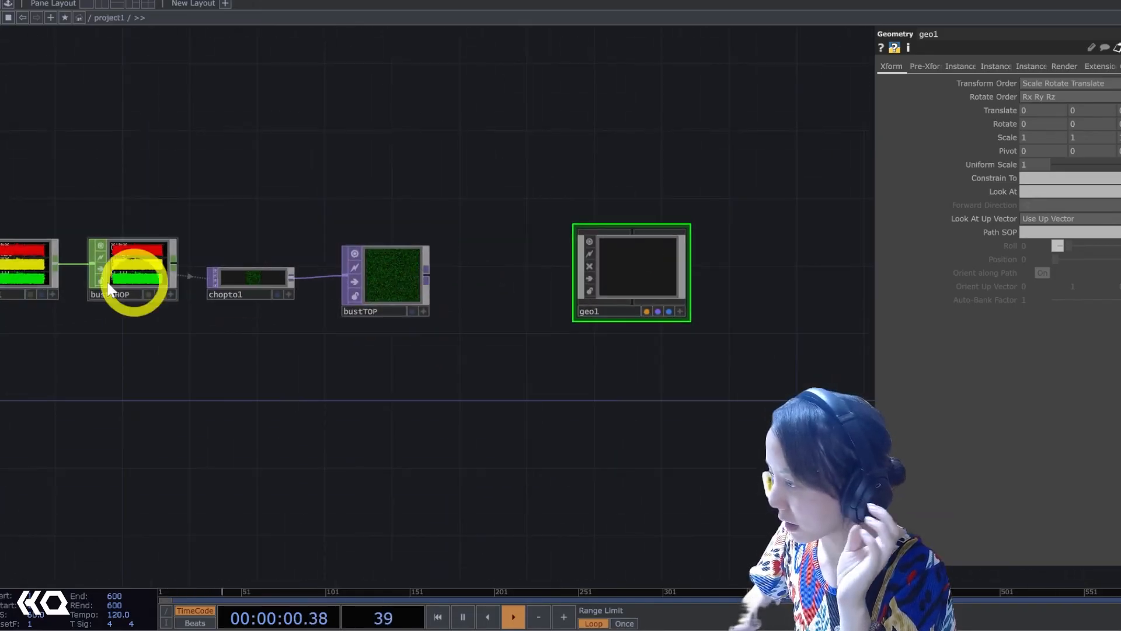
left_click(951, 65)
left_click(1045, 83)
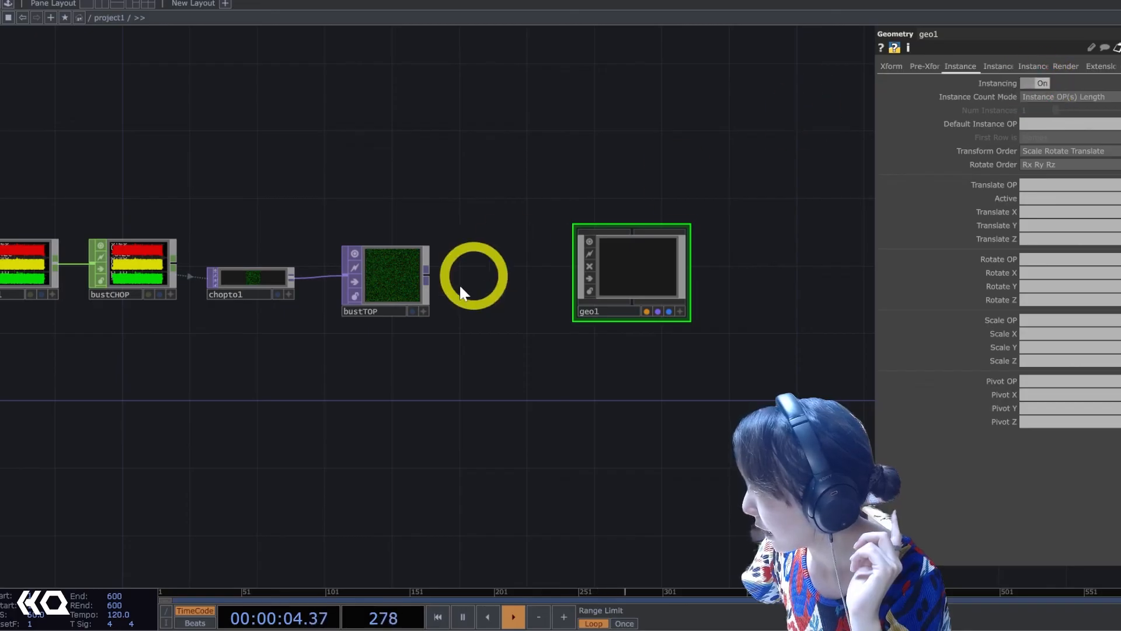
left_click_drag(386, 292, 1040, 186)
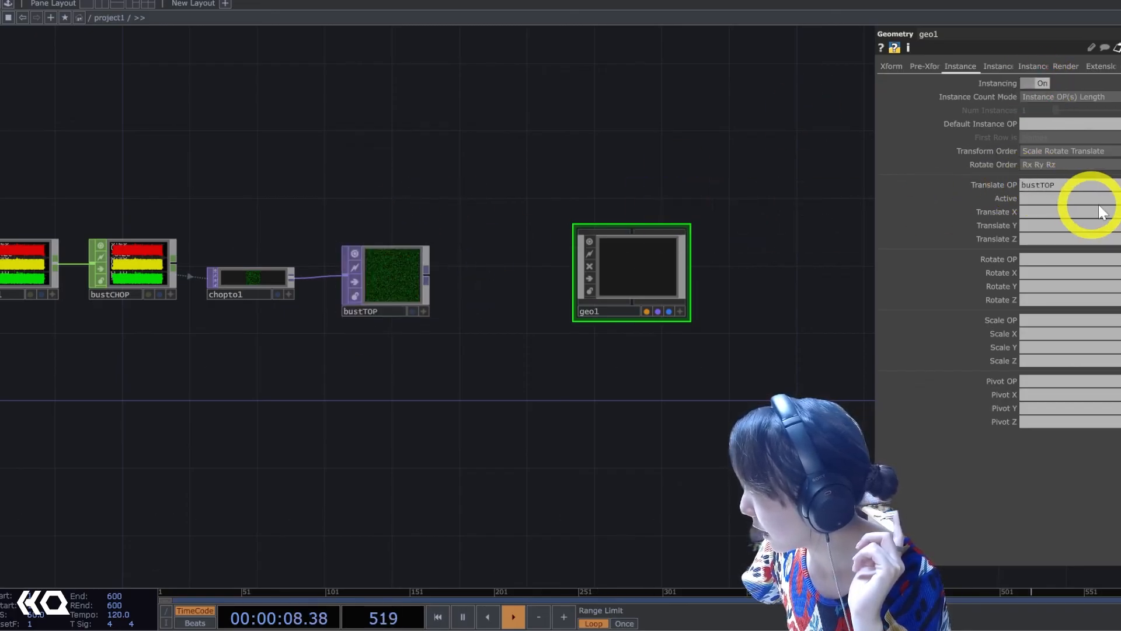
Set geo1's instance Translate X to g, Translate Y to g and Translate Z to b.
left_click(1119, 212)
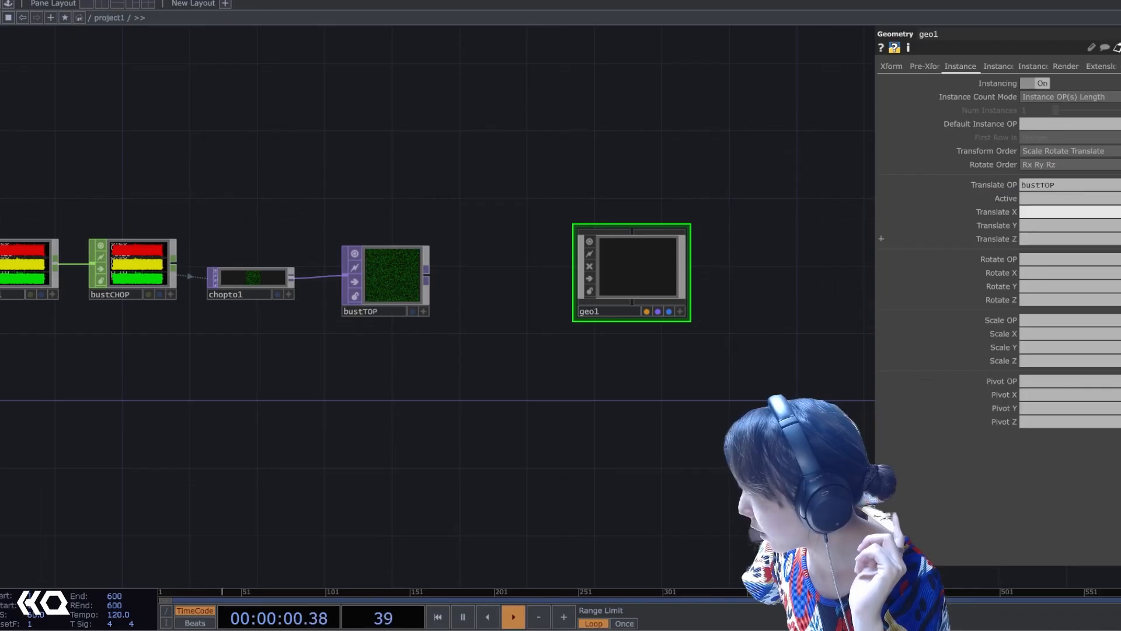
left_click(1116, 226)
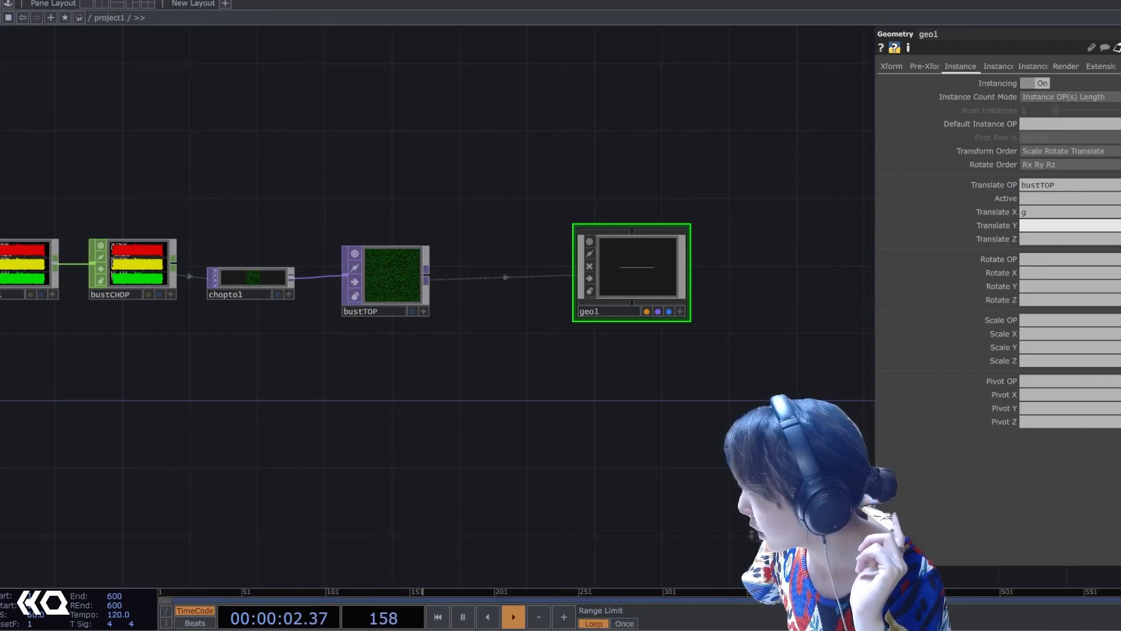
left_click(1116, 239)
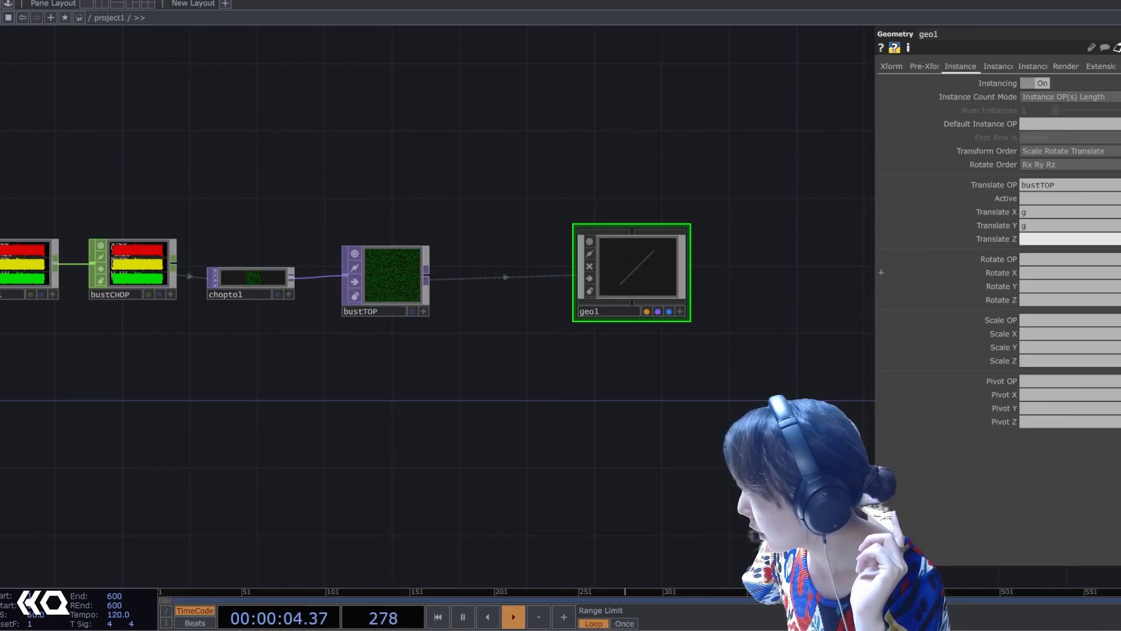
Examine the shape of the instanced points from several angles in geo1's viewer.
scroll(671, 260, "up", 5)
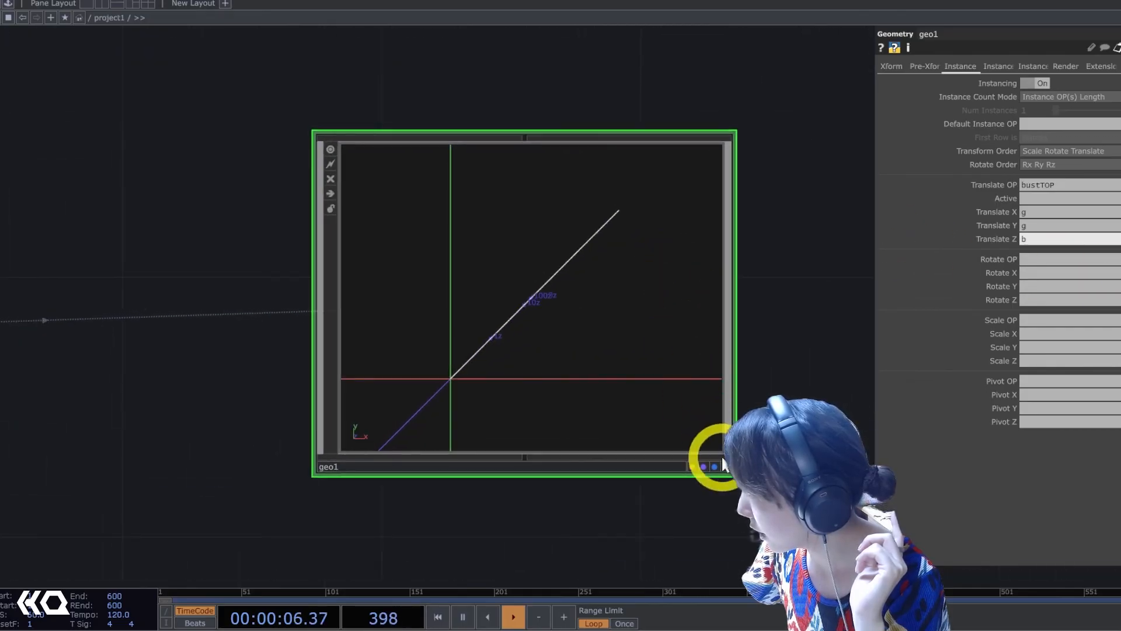
left_click(722, 463)
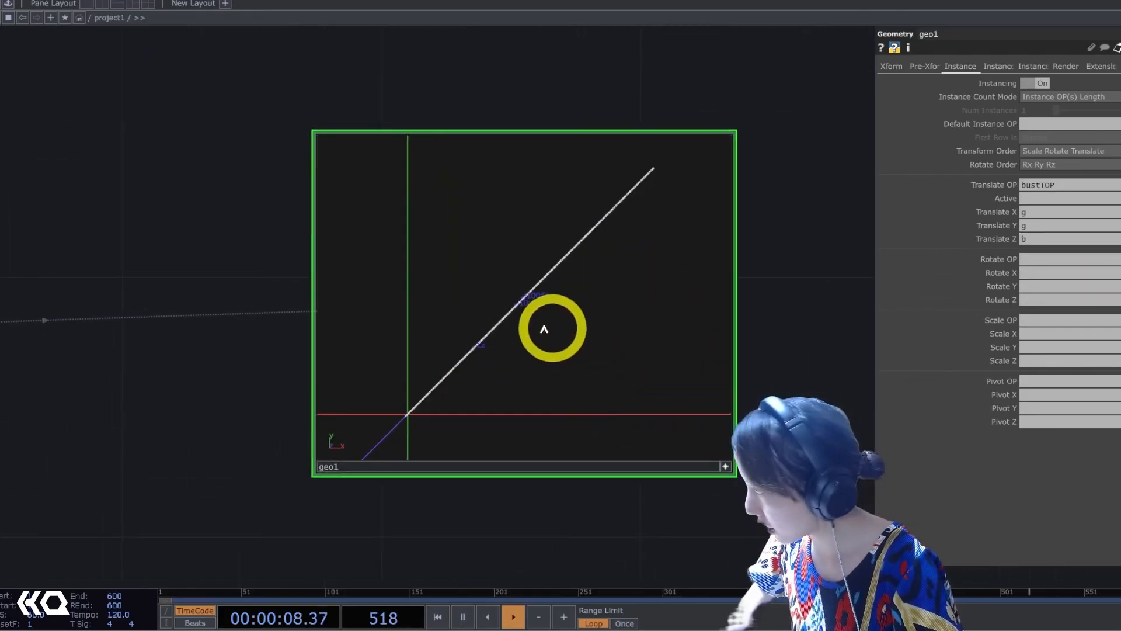
scroll(534, 322, "up", 5)
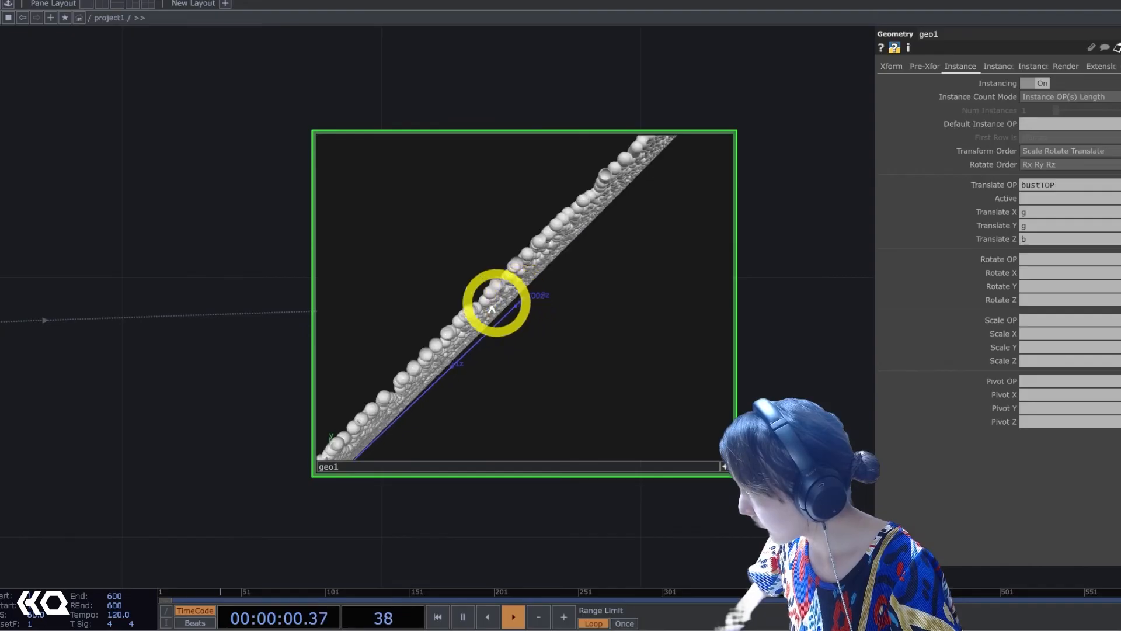
left_click_drag(491, 307, 637, 373)
scroll(549, 328, "down", 6)
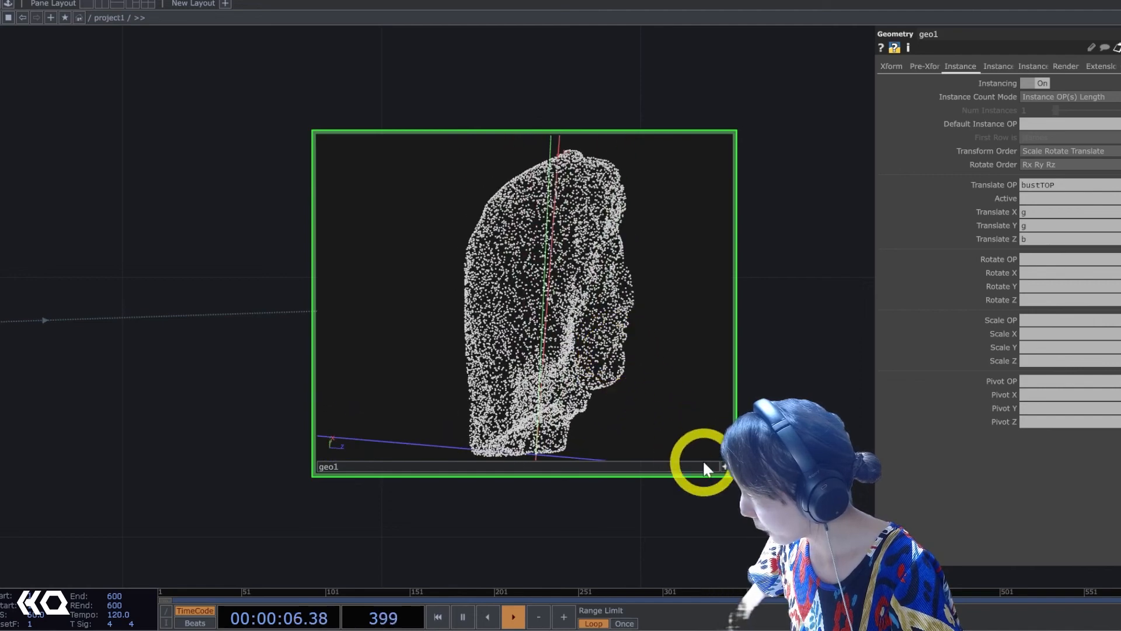
left_click(723, 467)
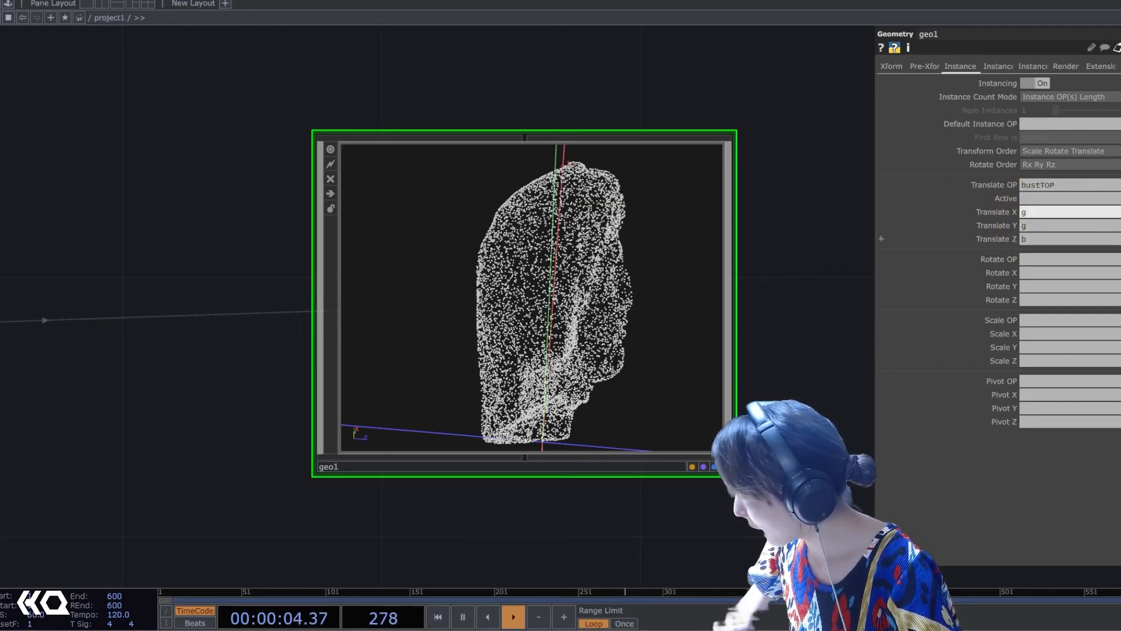
Set geo1's instance Translate X to r and check the instanced bust's shape in the viewer.
left_click(1120, 225)
left_click_drag(674, 357, 570, 335)
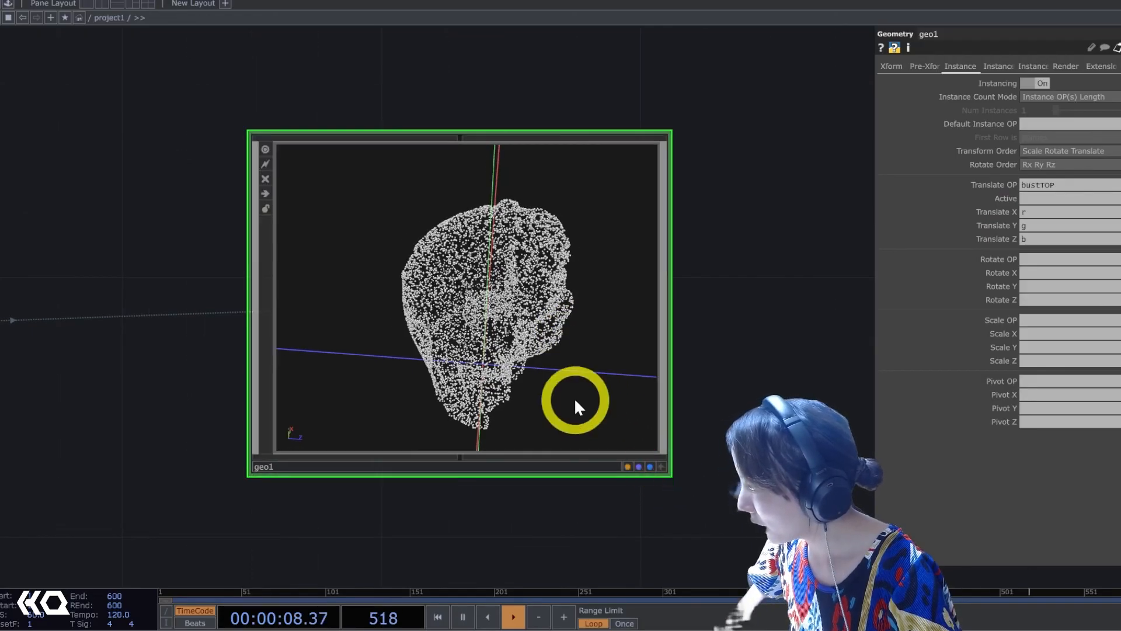
left_click(660, 467)
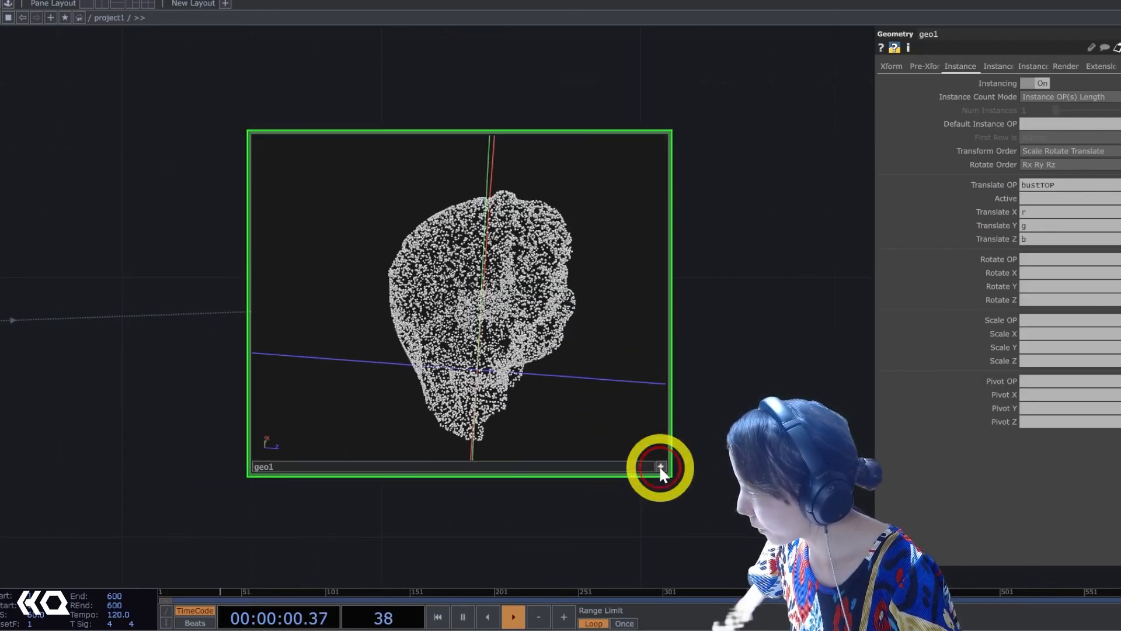
left_click_drag(556, 400, 503, 375)
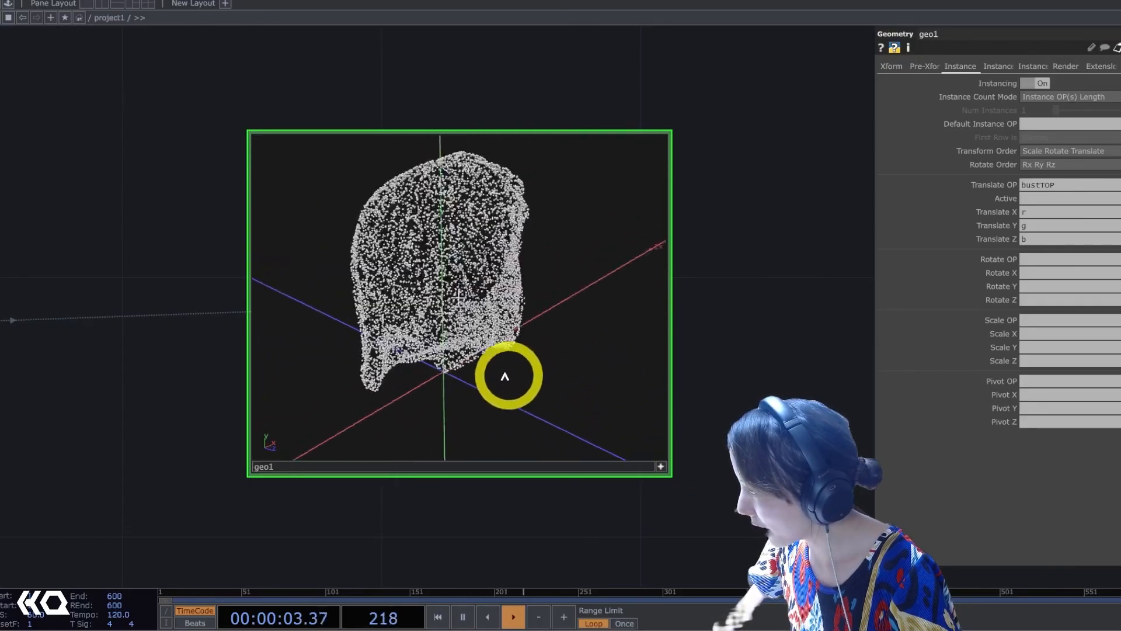
left_click(662, 466)
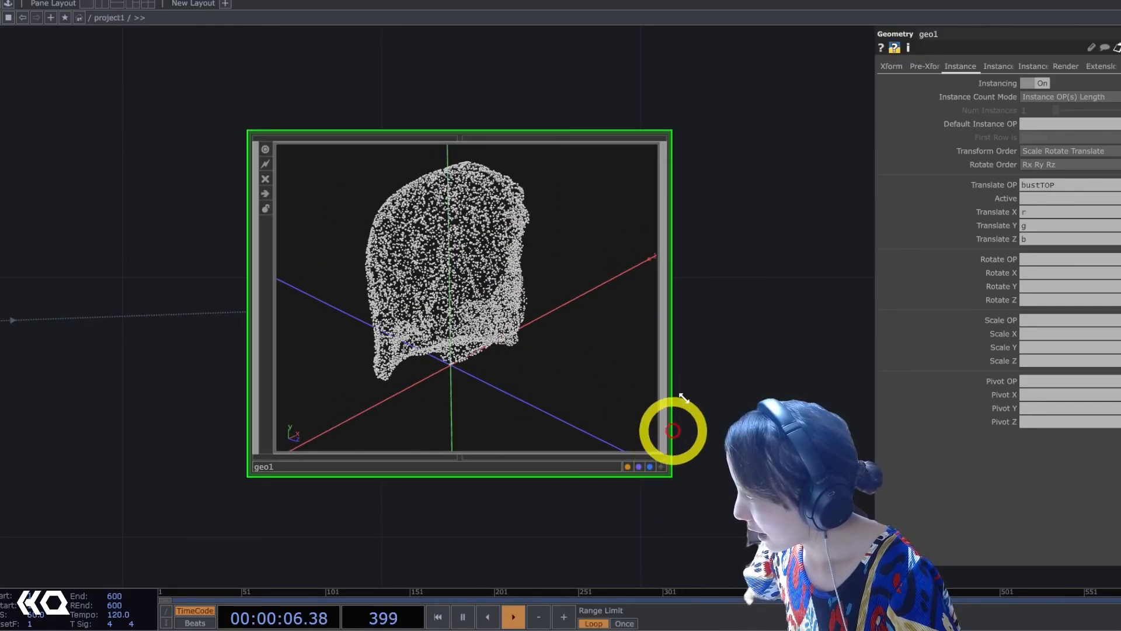
Add a Camera COMP to the network above geo1.
scroll(683, 397, "down", 5)
key("Tab")
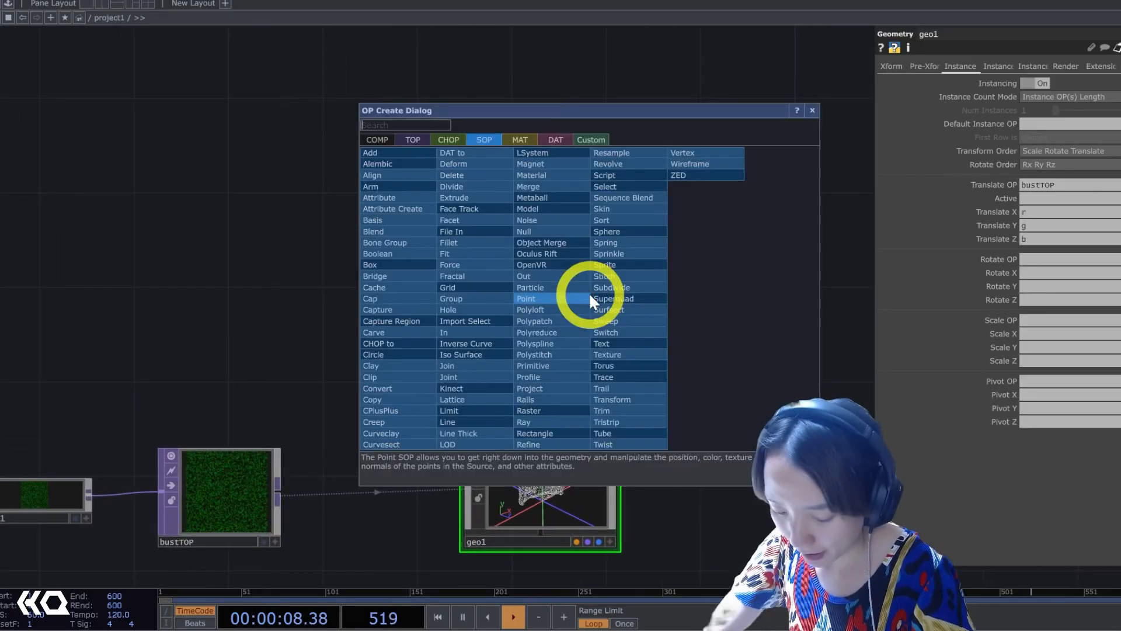
type("camera")
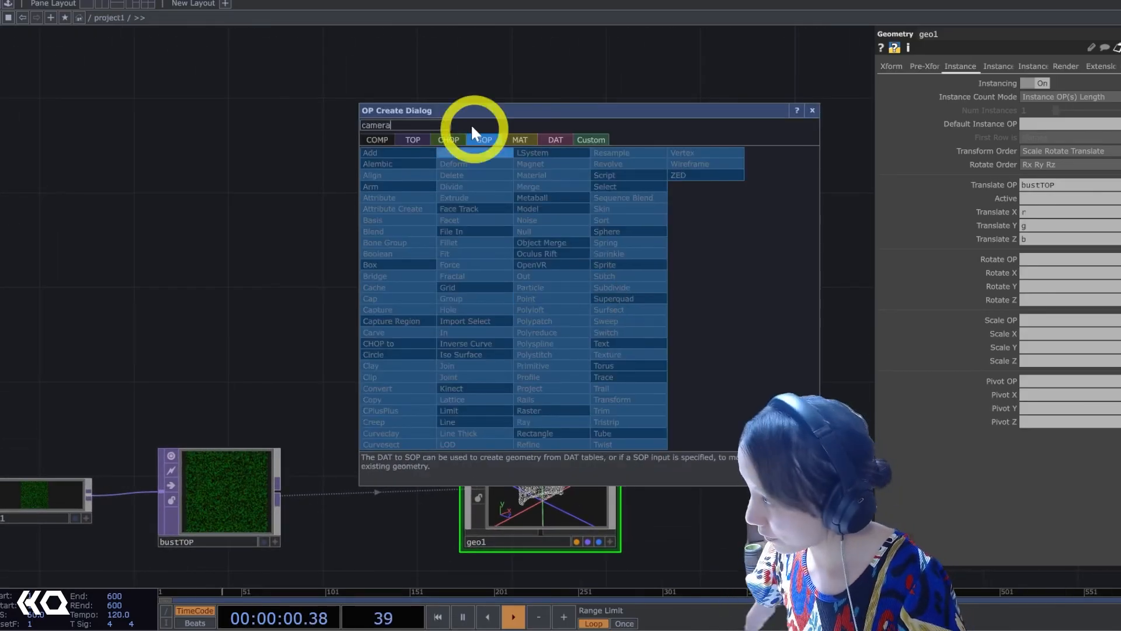
left_click(388, 139)
left_click(370, 197)
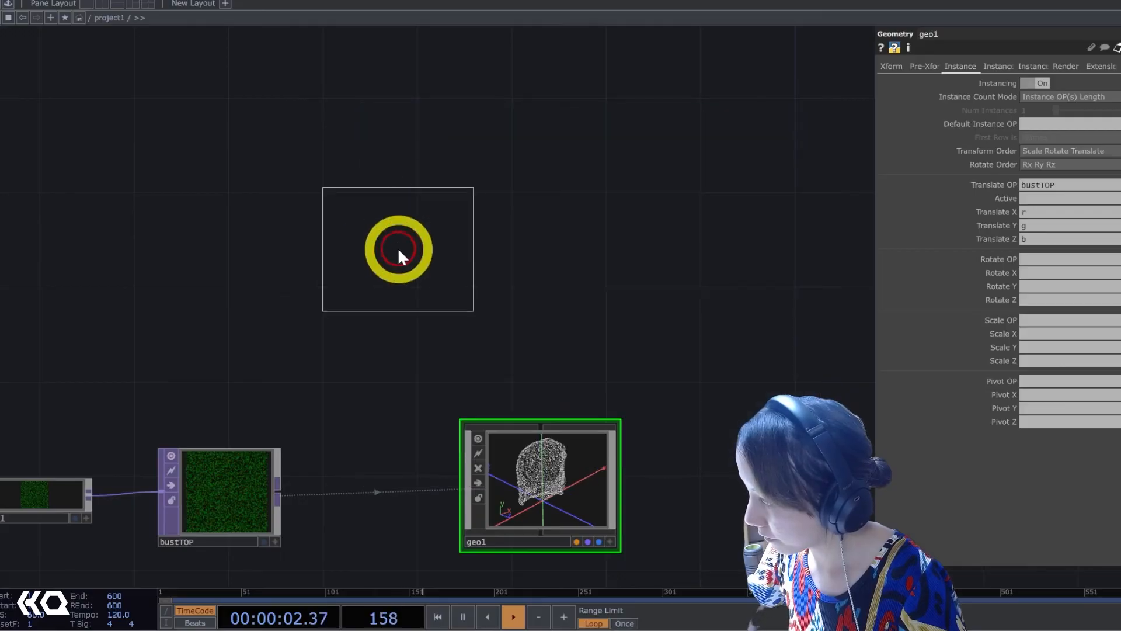
left_click(401, 249)
Add a Light COMP beside the camera.
key("Tab")
type("light")
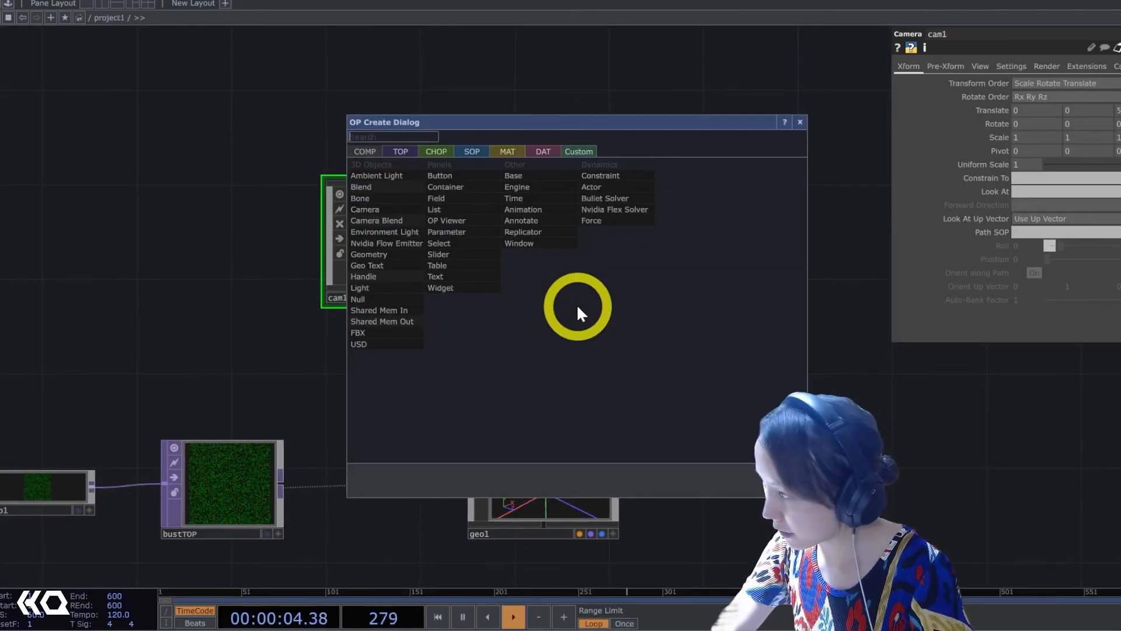
left_click(362, 287)
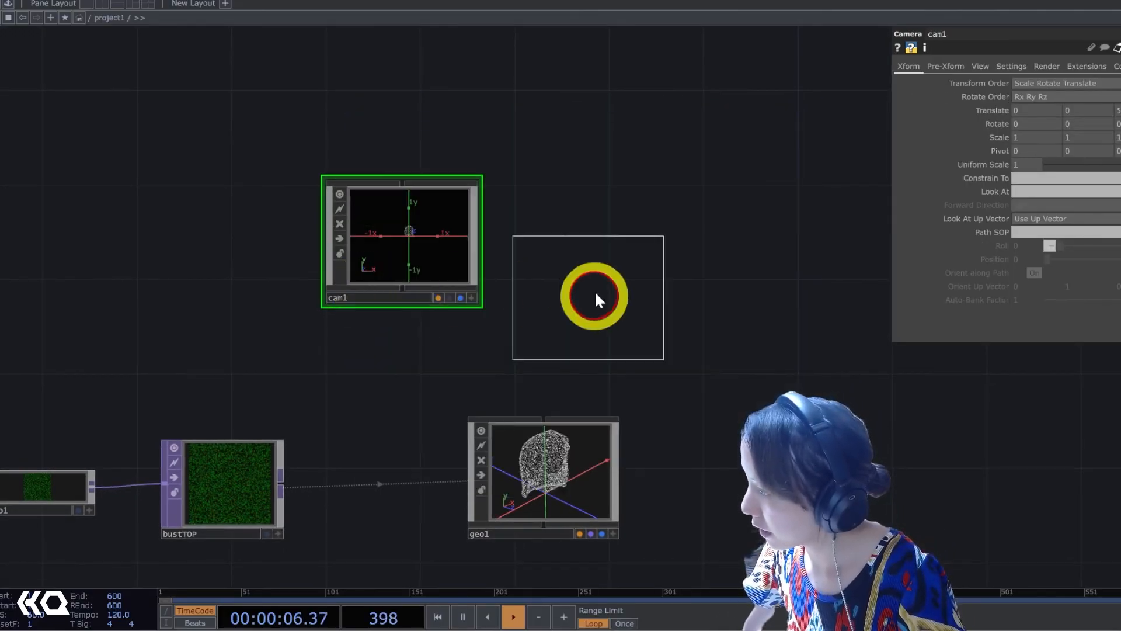
left_click(598, 245)
Add a Constant MAT above bustTOP, beside the camera.
key("Tab")
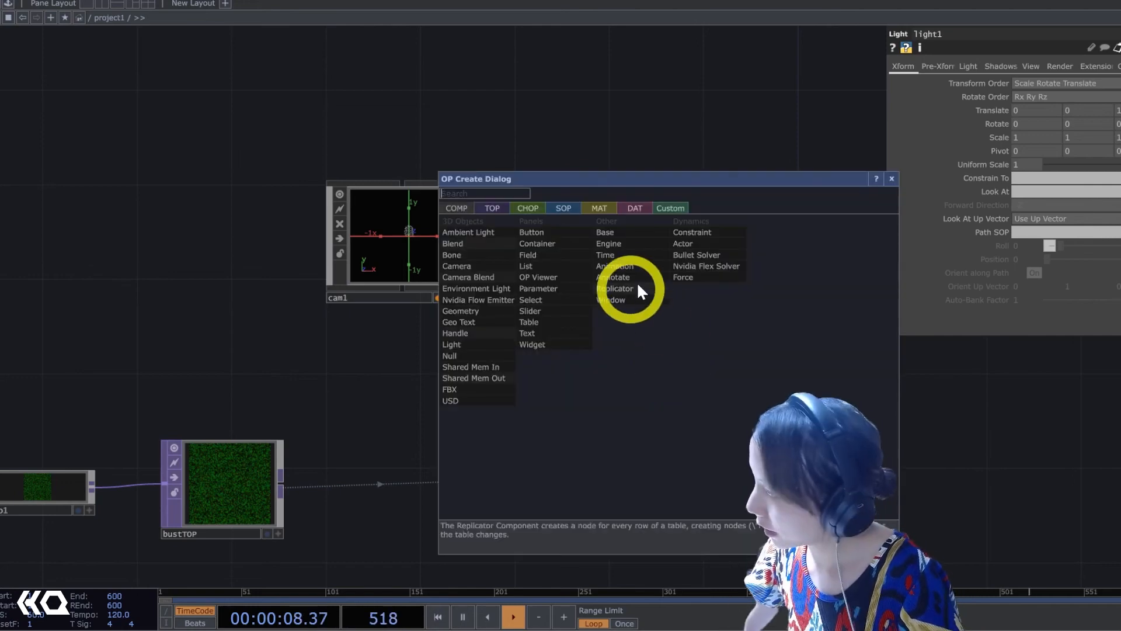
left_click(602, 211)
type("con")
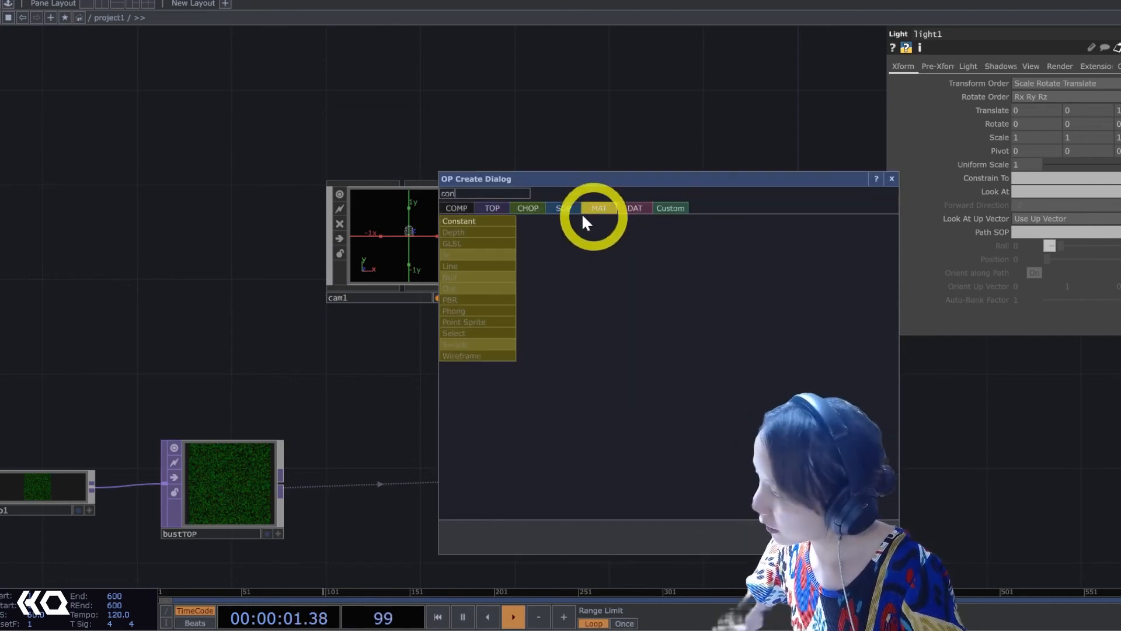
left_click(461, 220)
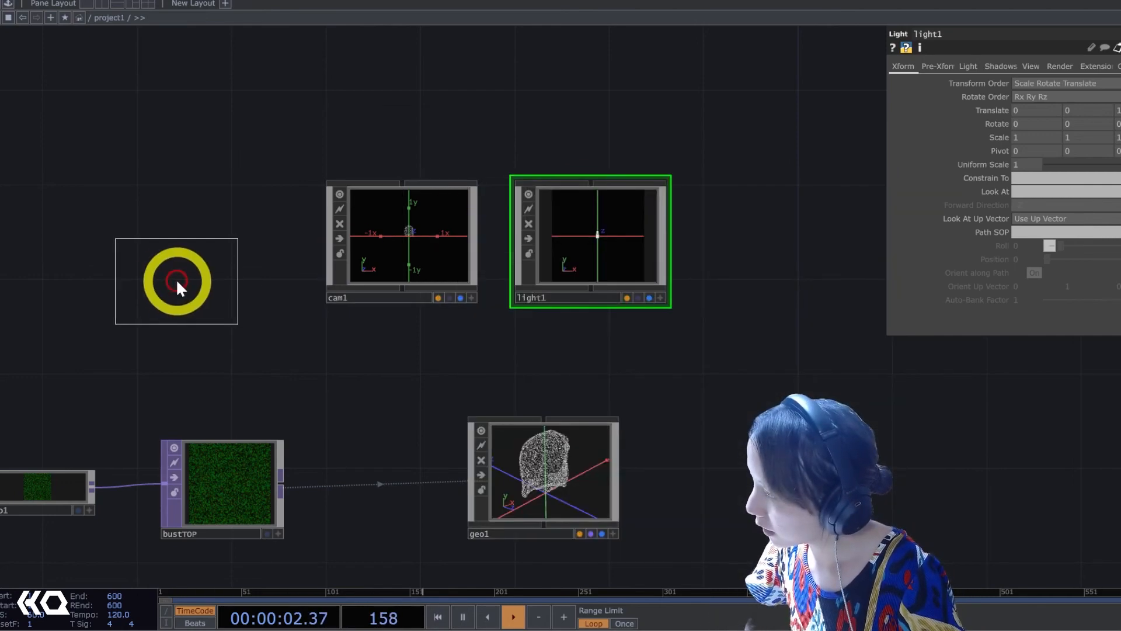
left_click(222, 238)
Add a Render TOP beside geo1 and the light to render the scene.
double_click(504, 354)
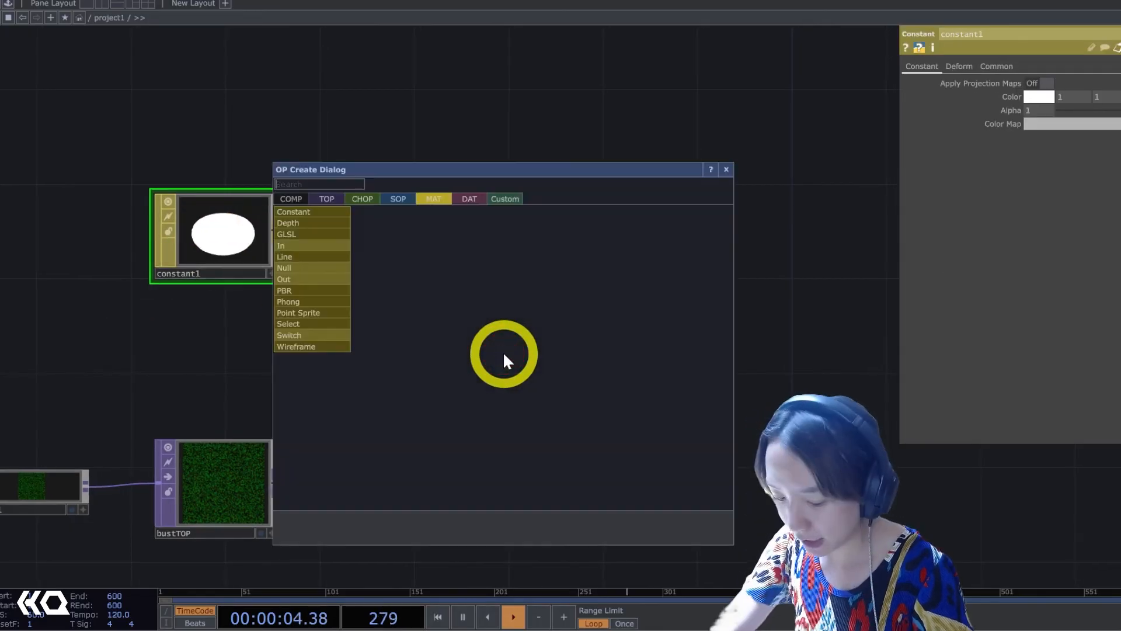
type("render")
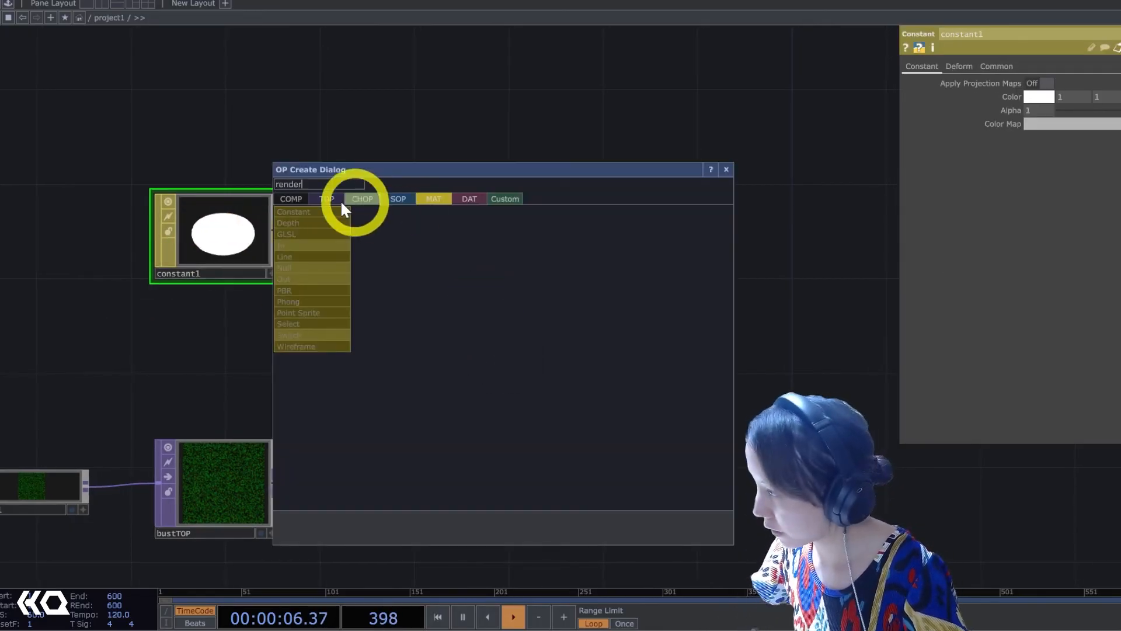
left_click(338, 202)
left_click(521, 267)
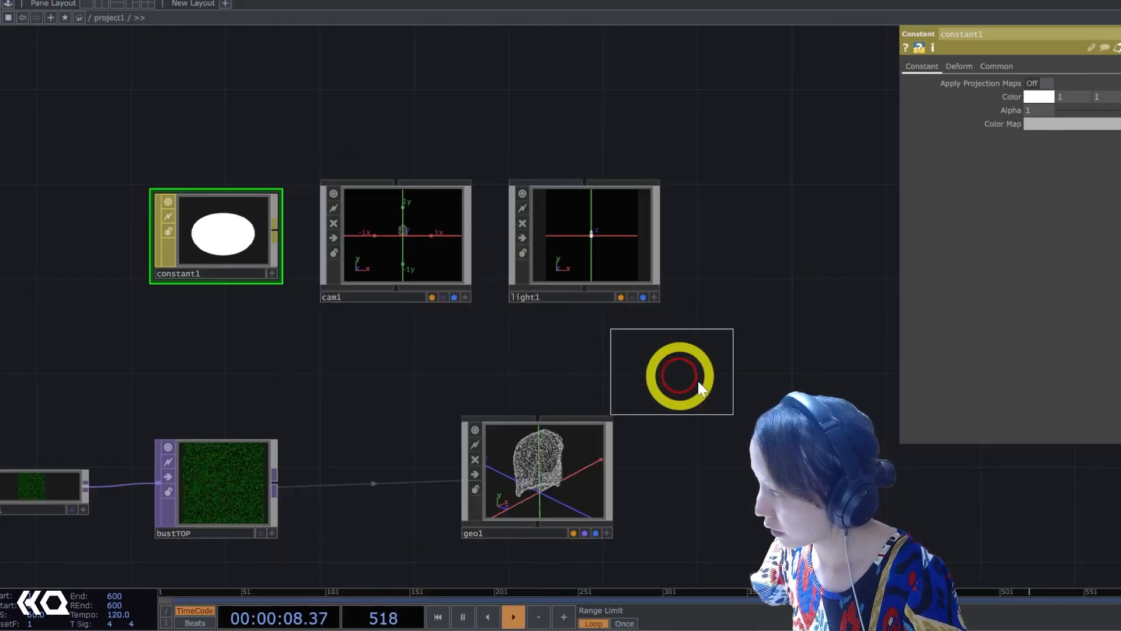
left_click(730, 379)
left_click_drag(770, 467, 575, 408)
scroll(543, 362, "up", 5)
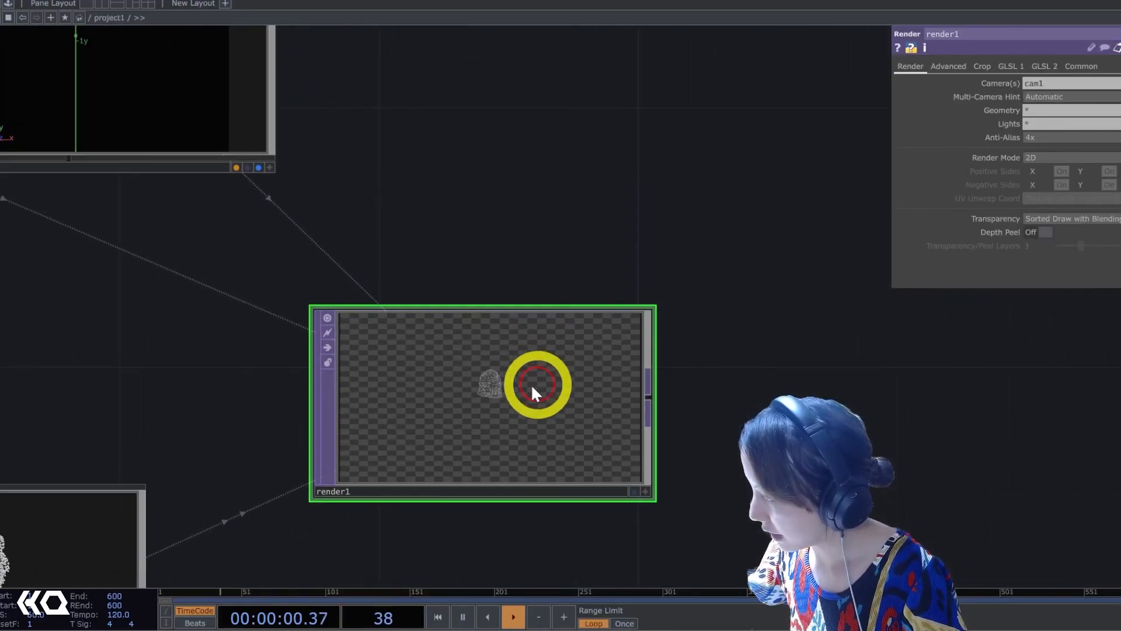
Set the Render TOP's resolution to 1000 by 1000.
left_click(1081, 64)
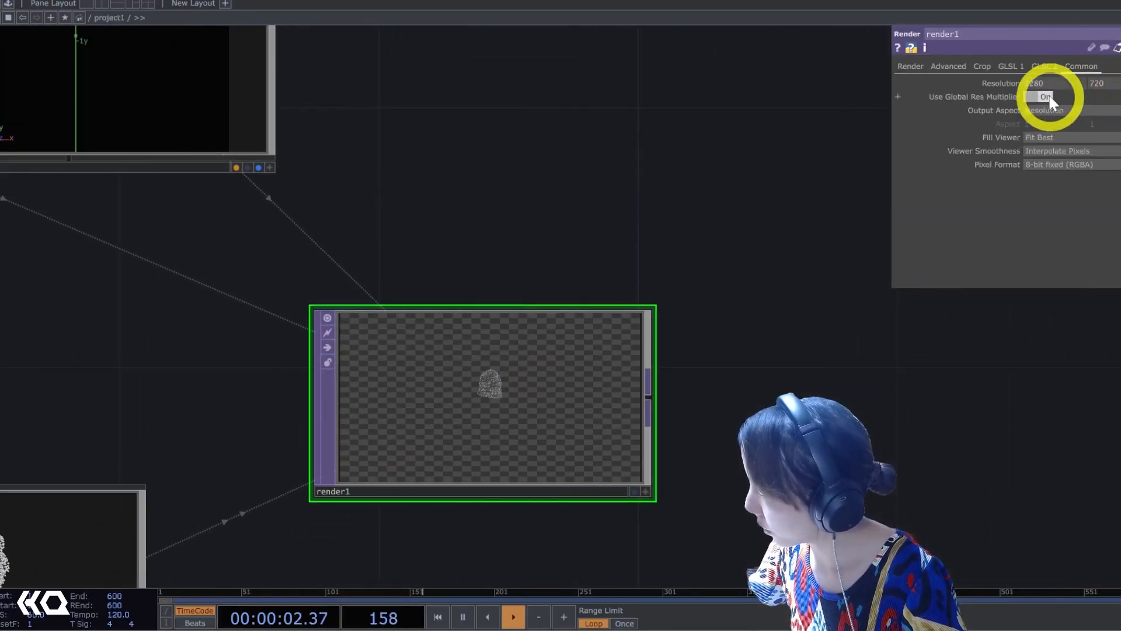
left_click(1031, 83)
type("1000")
key("Return")
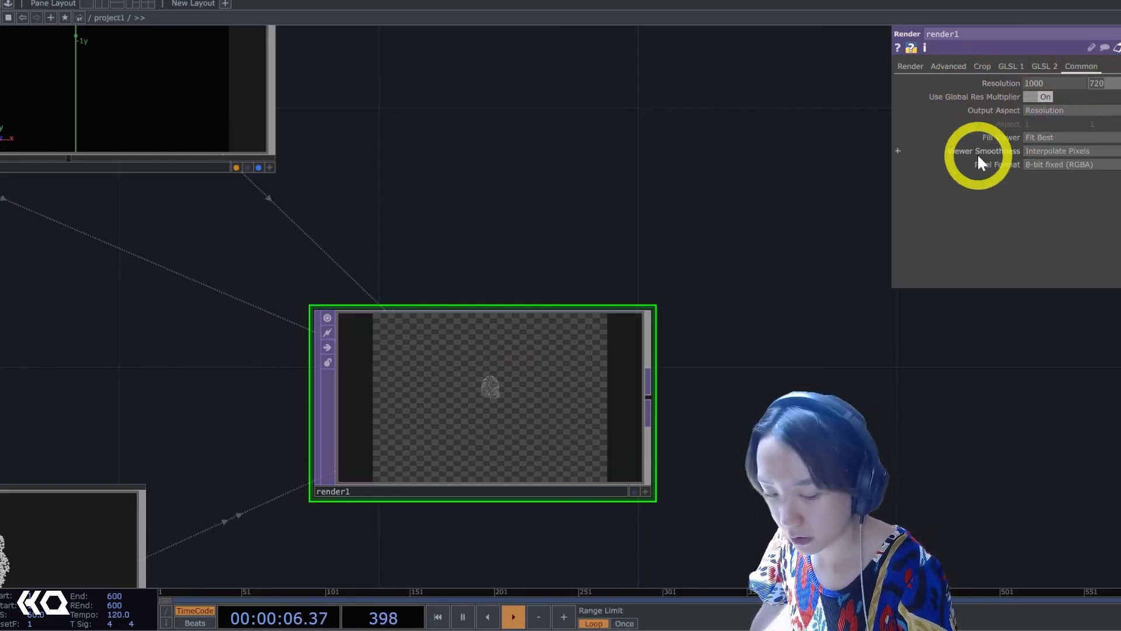
type("1000")
left_click(698, 178)
left_click_drag(734, 202, 809, 177)
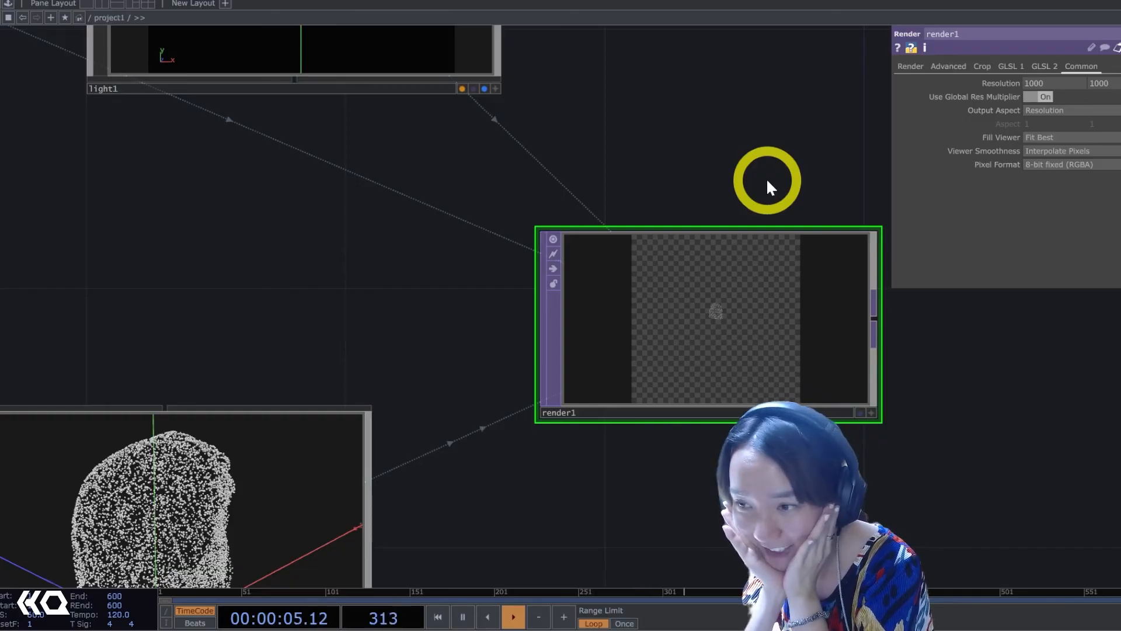
Assign the constant1 material to geo1 as its material parameter.
left_click(910, 69)
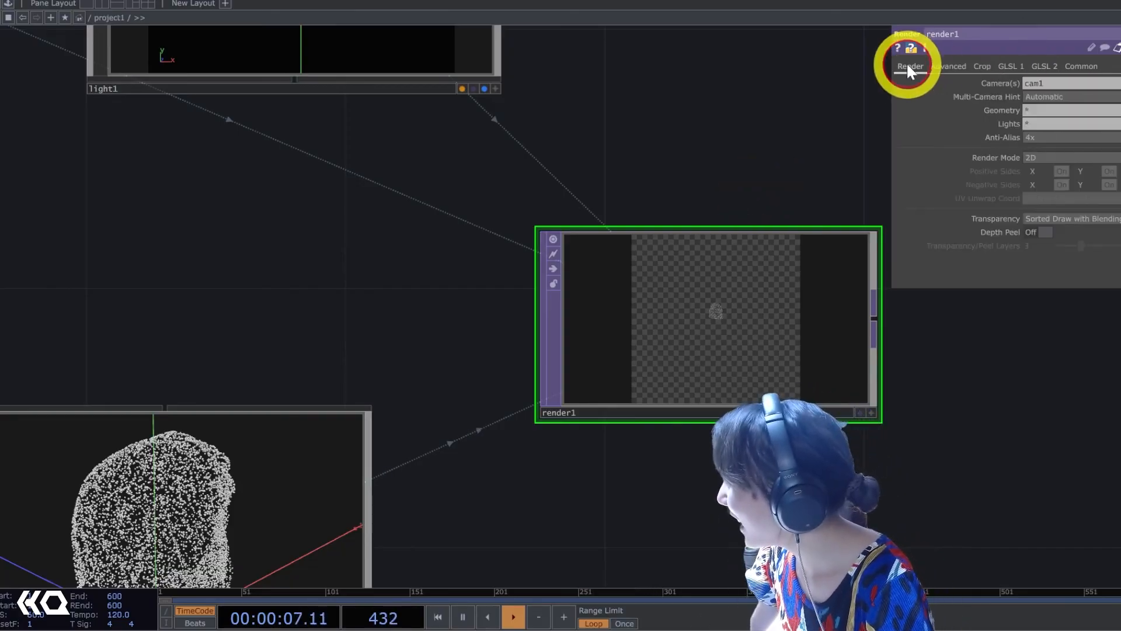
left_click_drag(724, 114, 958, 225)
scroll(958, 226, "down", 5)
scroll(643, 194, "up", 4)
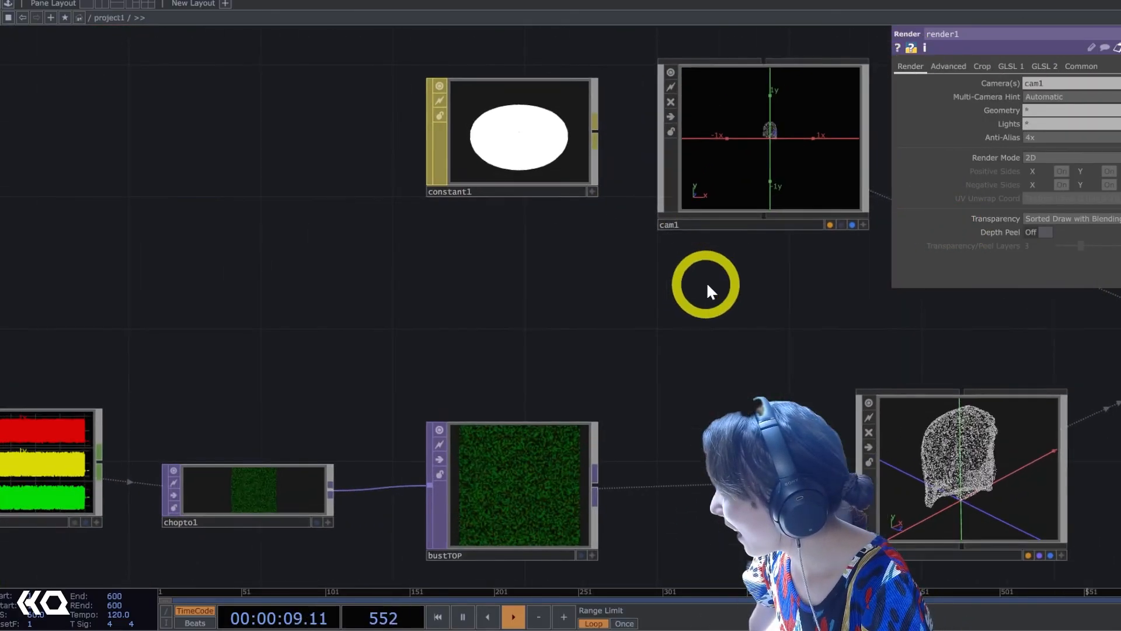
left_click_drag(632, 145, 358, 113)
left_click_drag(253, 100, 695, 439)
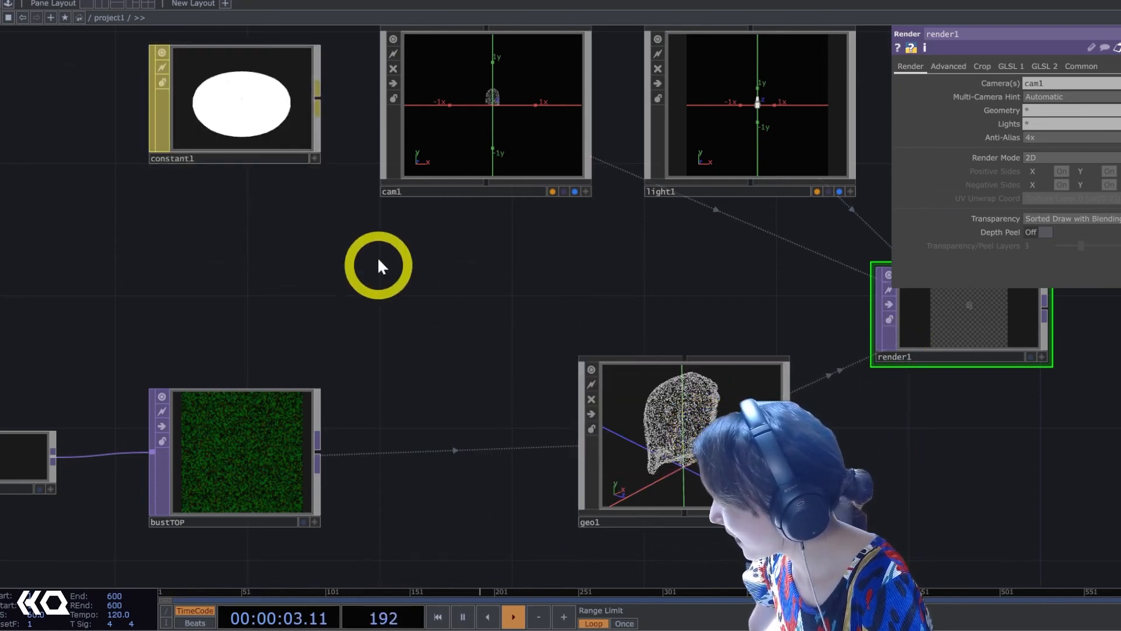
left_click_drag(230, 145, 644, 431)
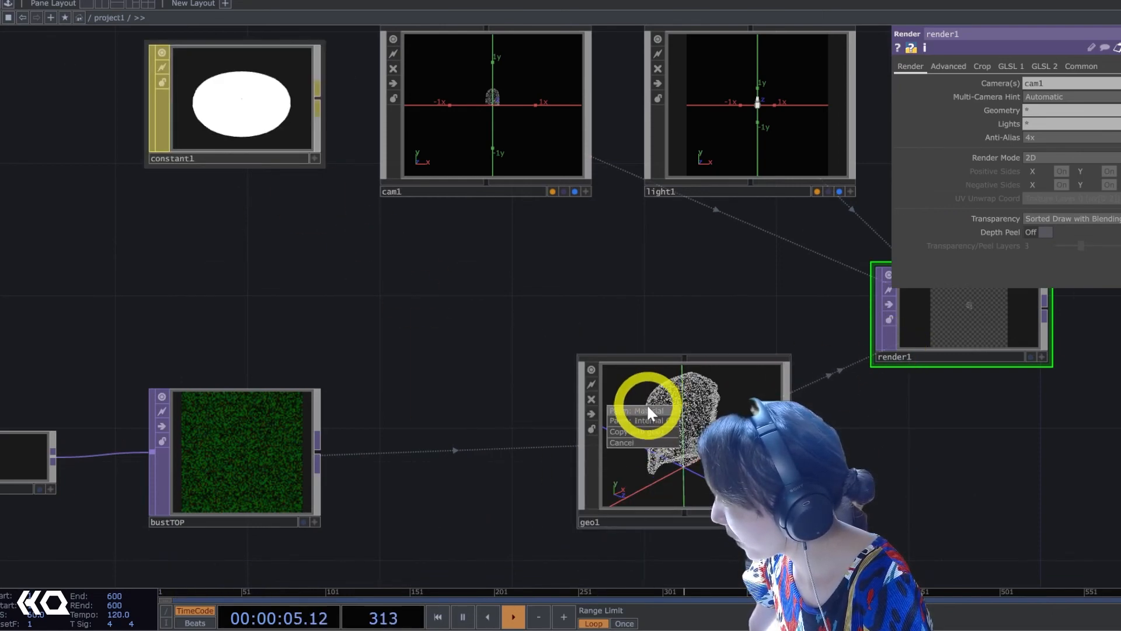
left_click(648, 407)
Display the output of render1 as the network editor's background.
left_click_drag(841, 422, 507, 426)
scroll(645, 313, "up", 5)
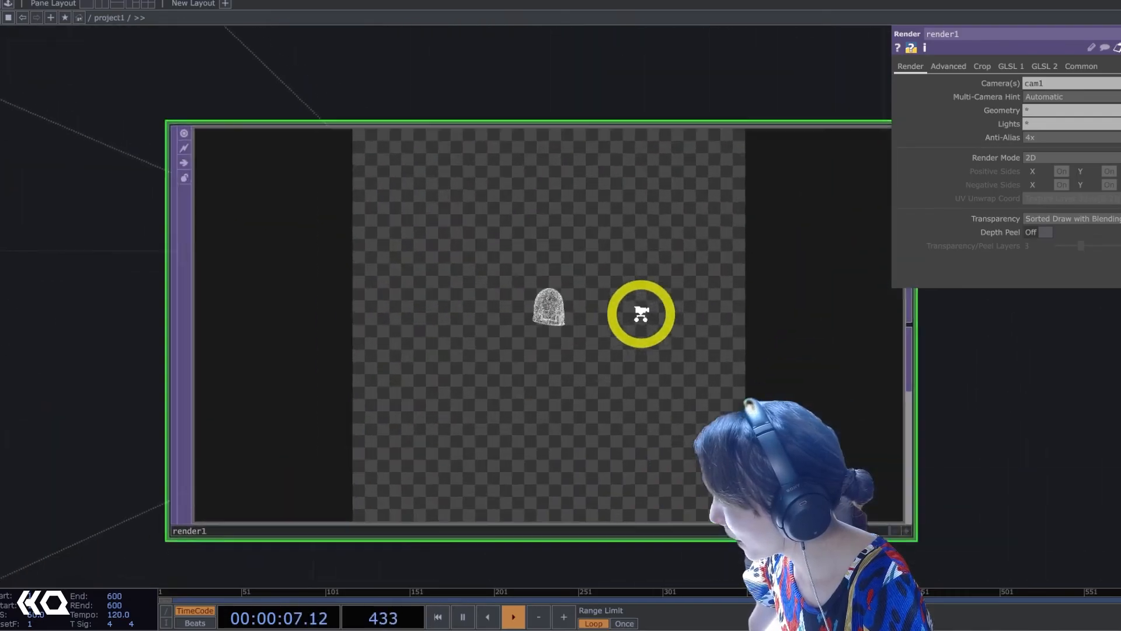
scroll(641, 313, "down", 5)
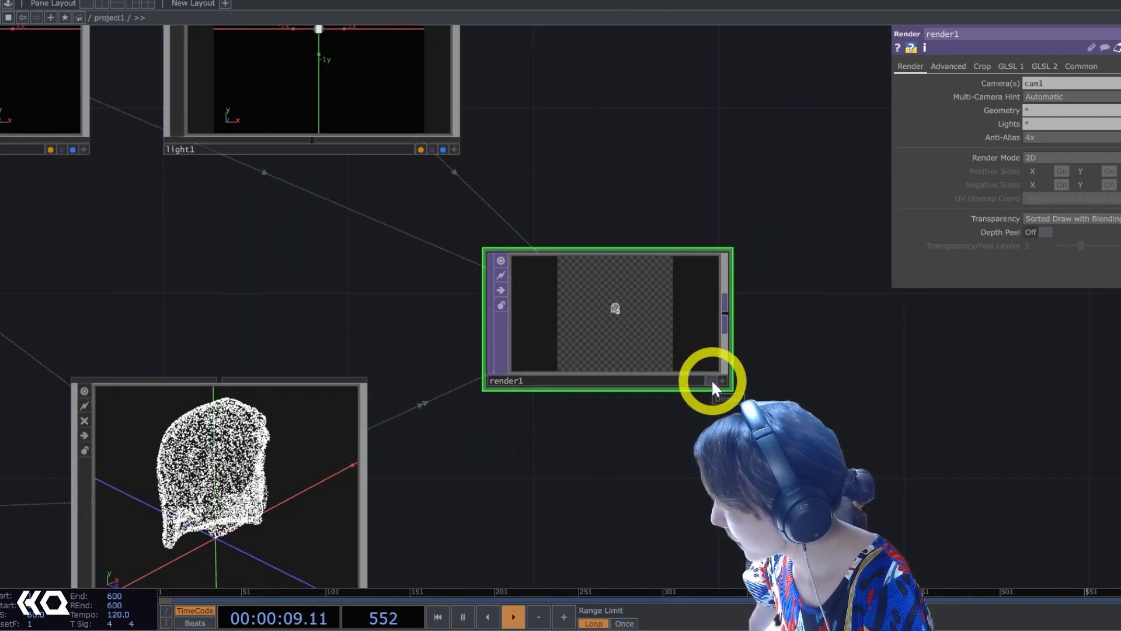
left_click(712, 381)
scroll(751, 362, "down", 3)
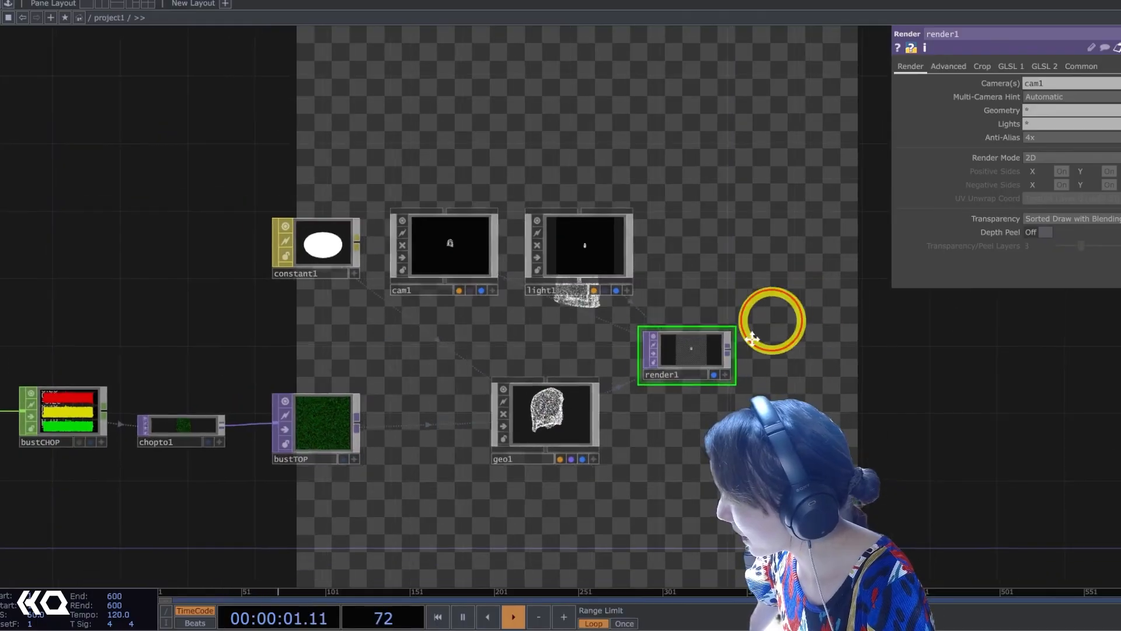
Move cam1 closer to the bust along Z and set its Y translation to 0.2 to frame the head.
left_click_drag(752, 338, 478, 385)
left_click(205, 307)
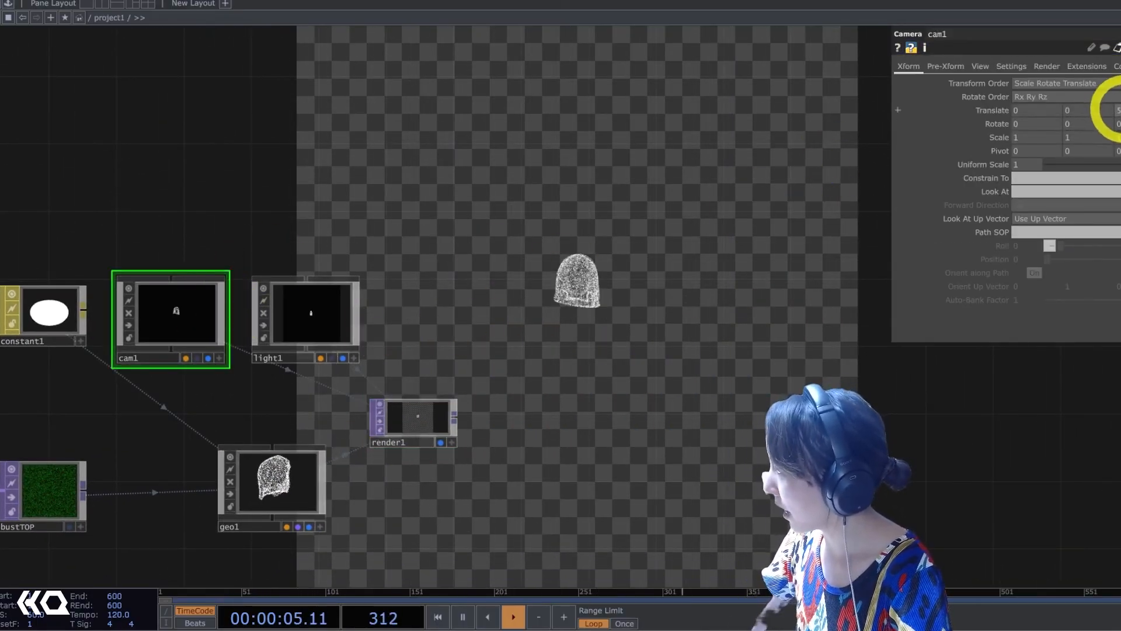
mouse_move(1116, 108)
left_mouse_down()
mouse_move(980, 117)
mouse_move(1117, 111)
left_mouse_up()
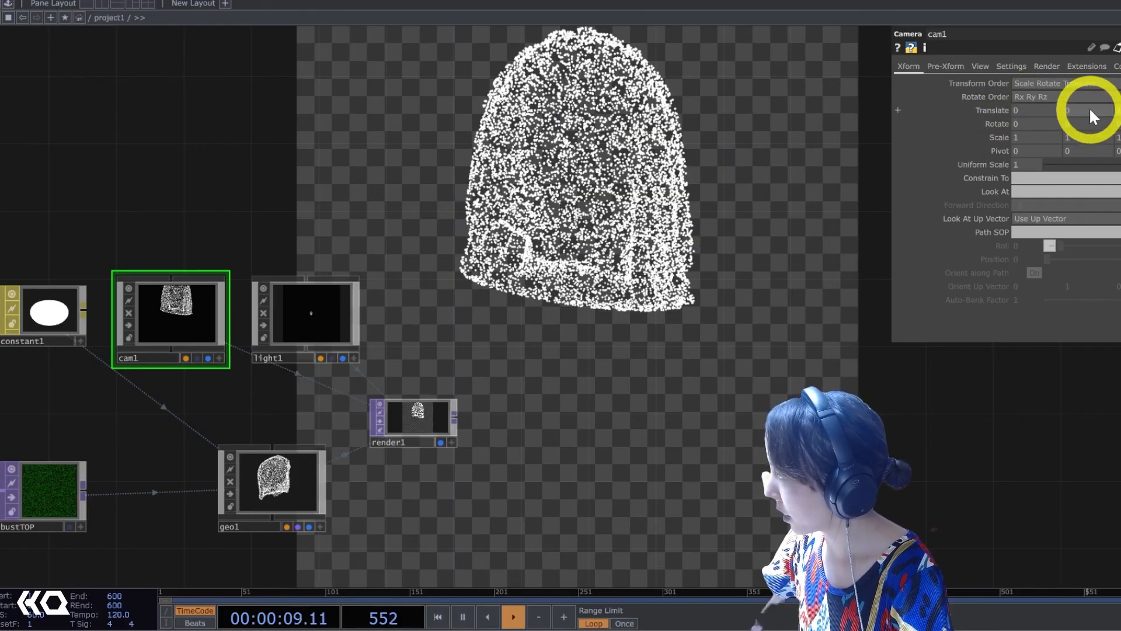
middle_click_drag(1080, 111, 1112, 113)
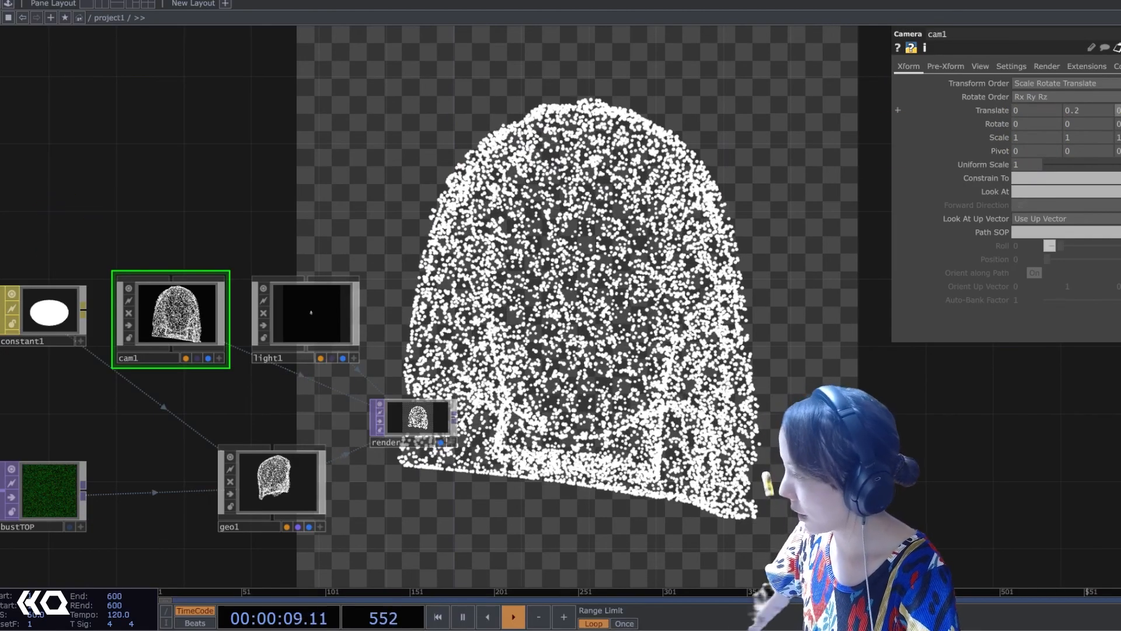
Drive geo1's Y rotation with the expression absTime.frame*.5 so the bust spins continuously.
left_click_drag(765, 168, 940, 103)
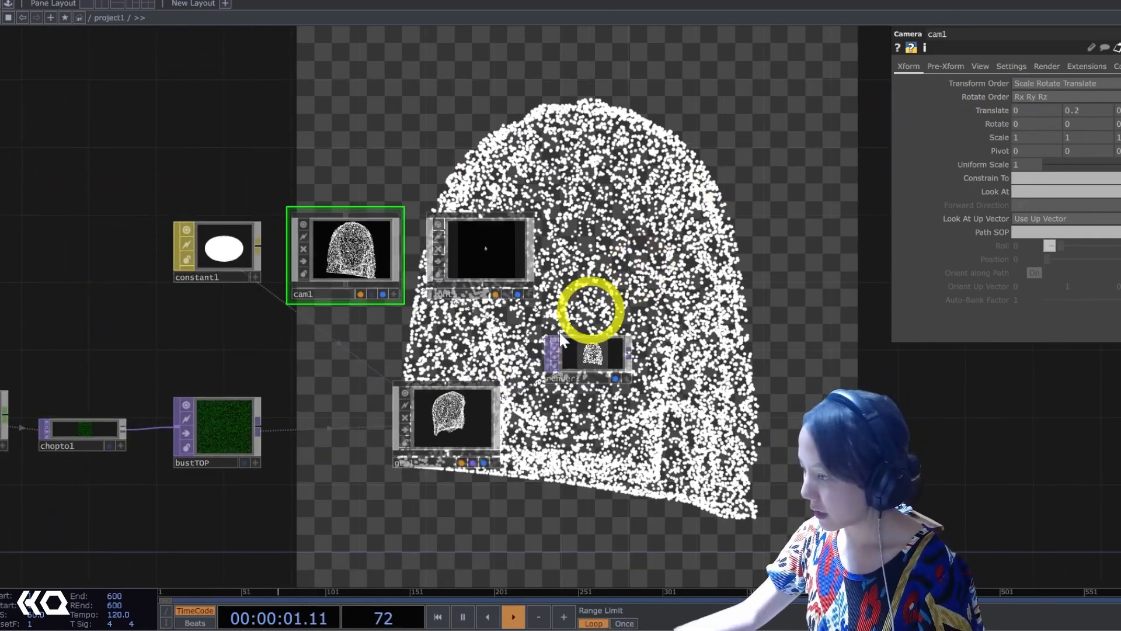
left_click(444, 429)
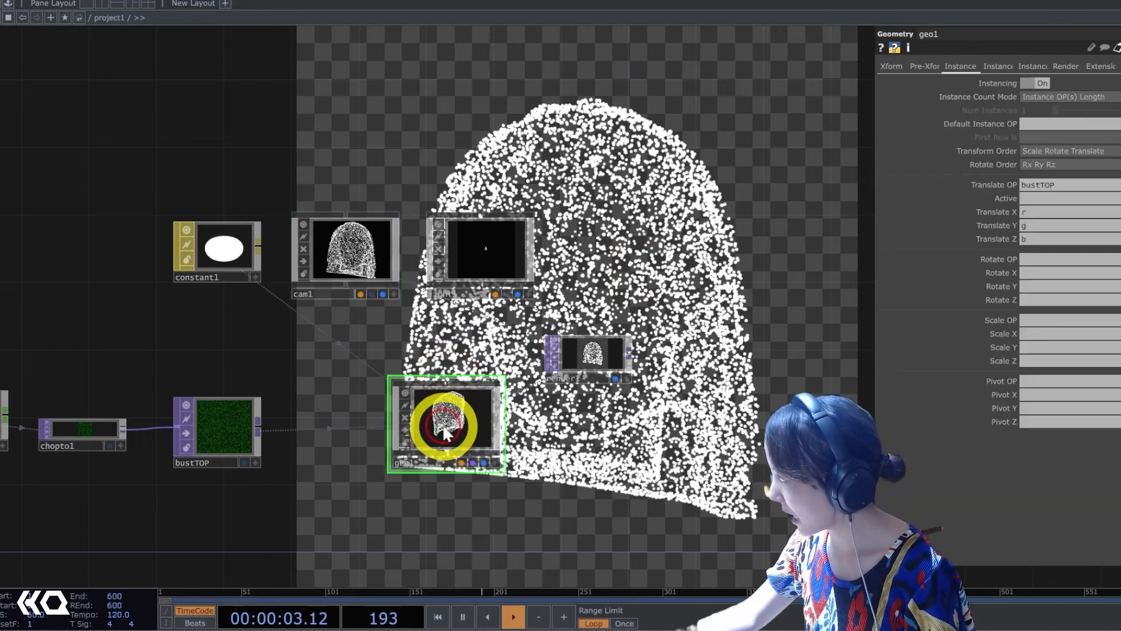
left_click(891, 66)
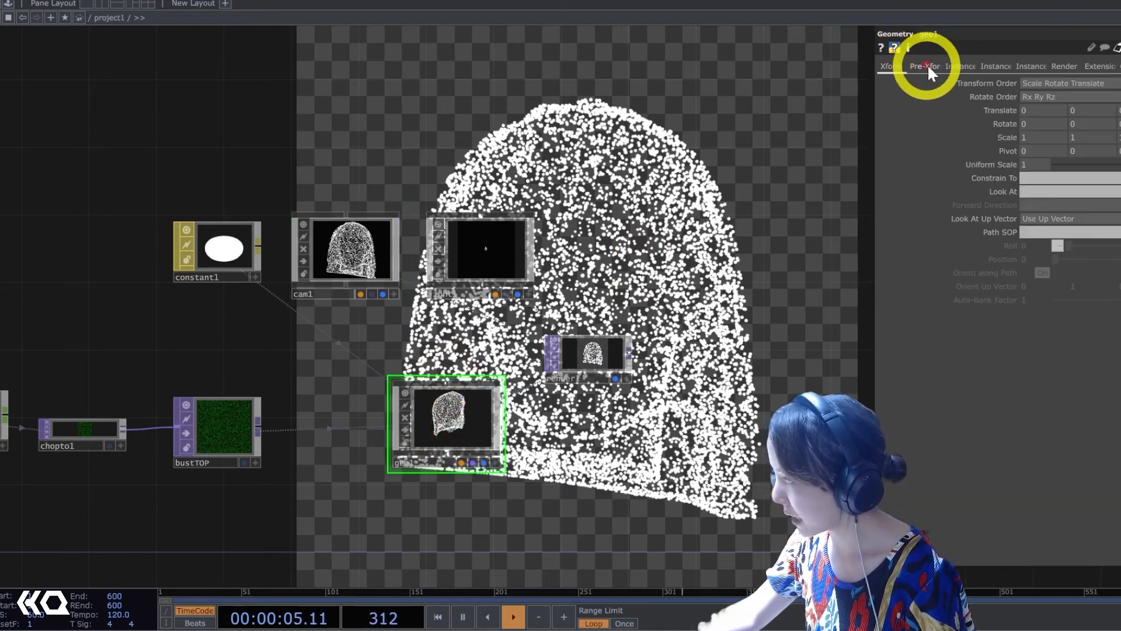
left_click(988, 124)
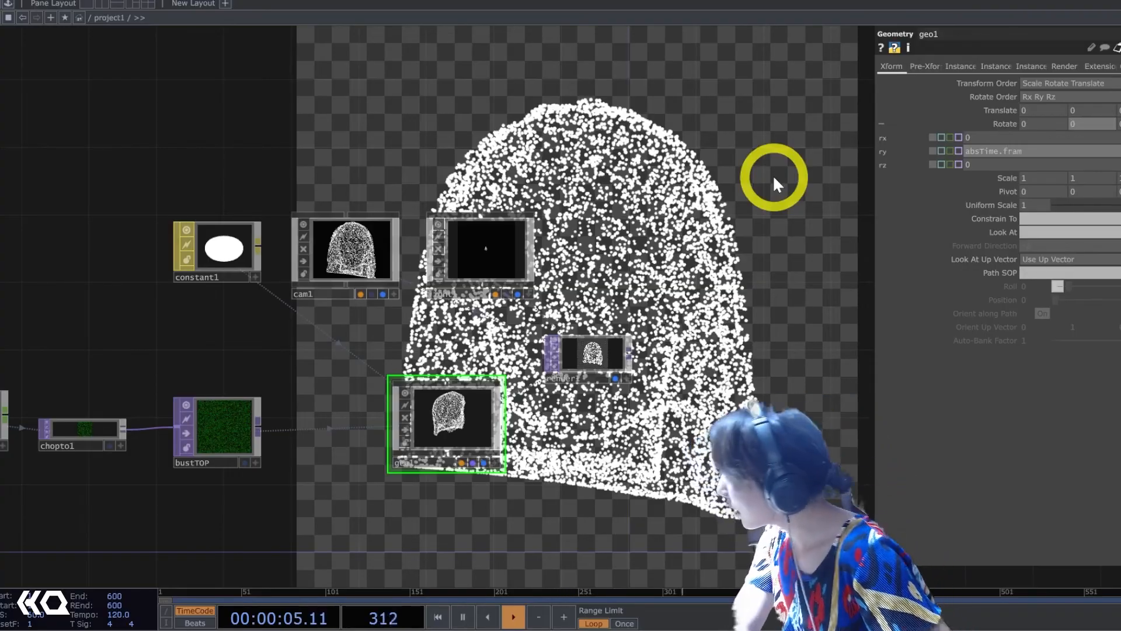
type("rame")
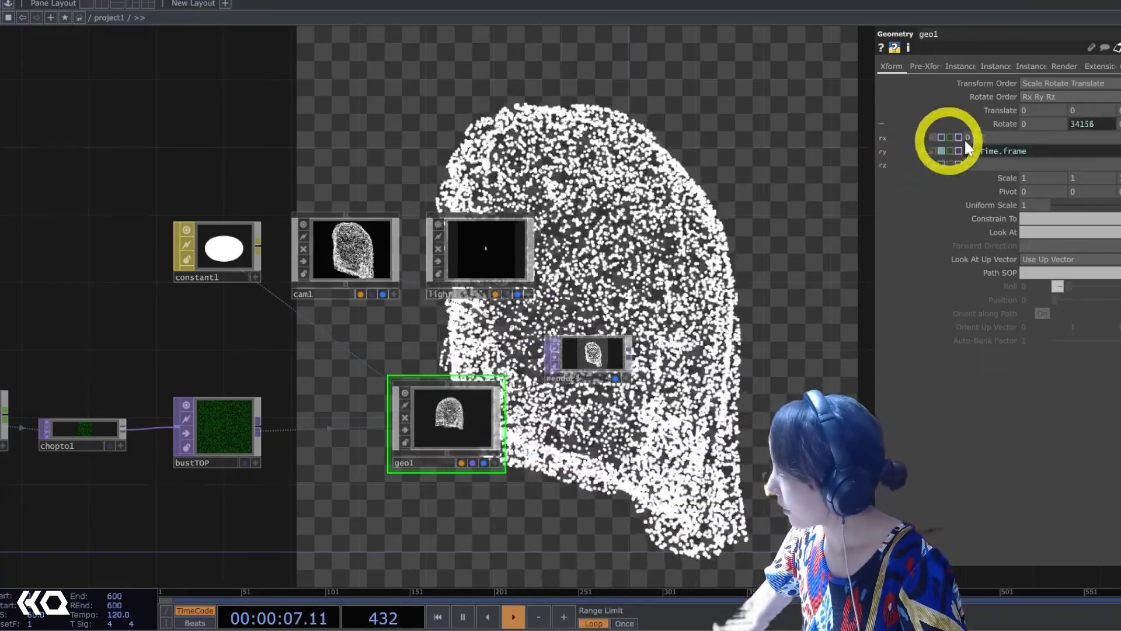
left_click(1034, 151)
type("*")
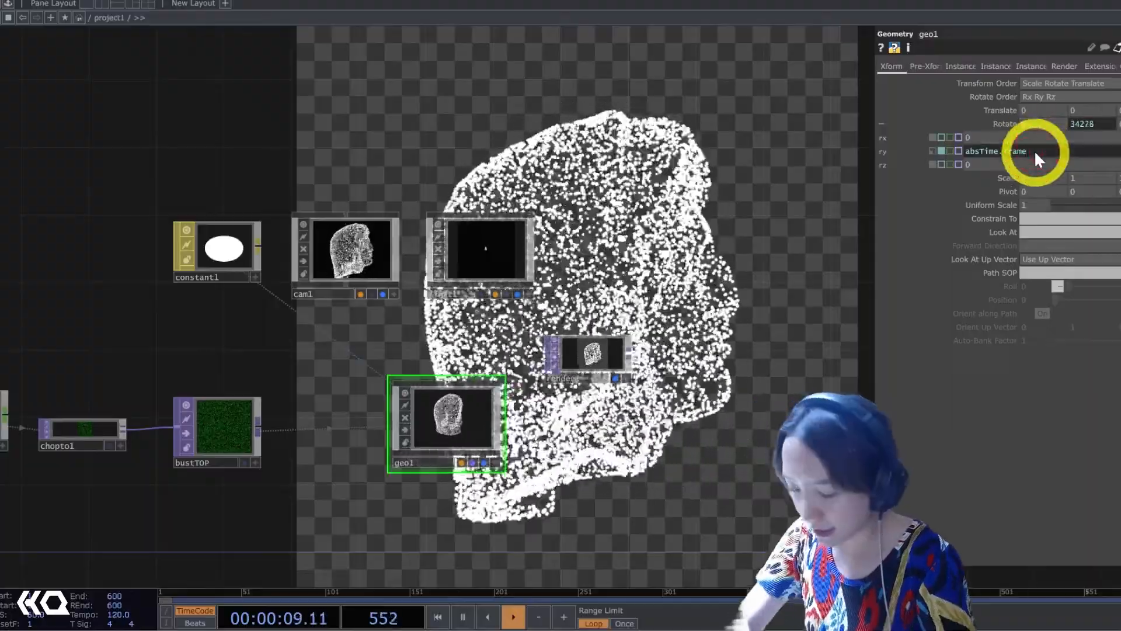
type(".5")
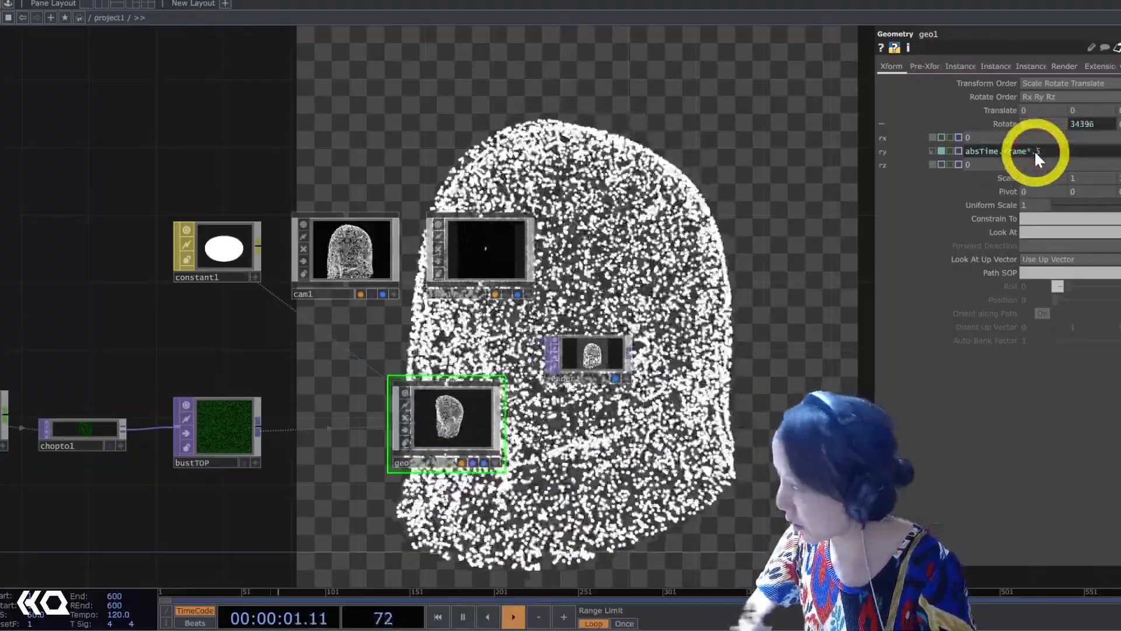
Add a Noise TOP below the operator chain, between bustCHOP and chopto1.
left_click_drag(636, 531, 577, 399)
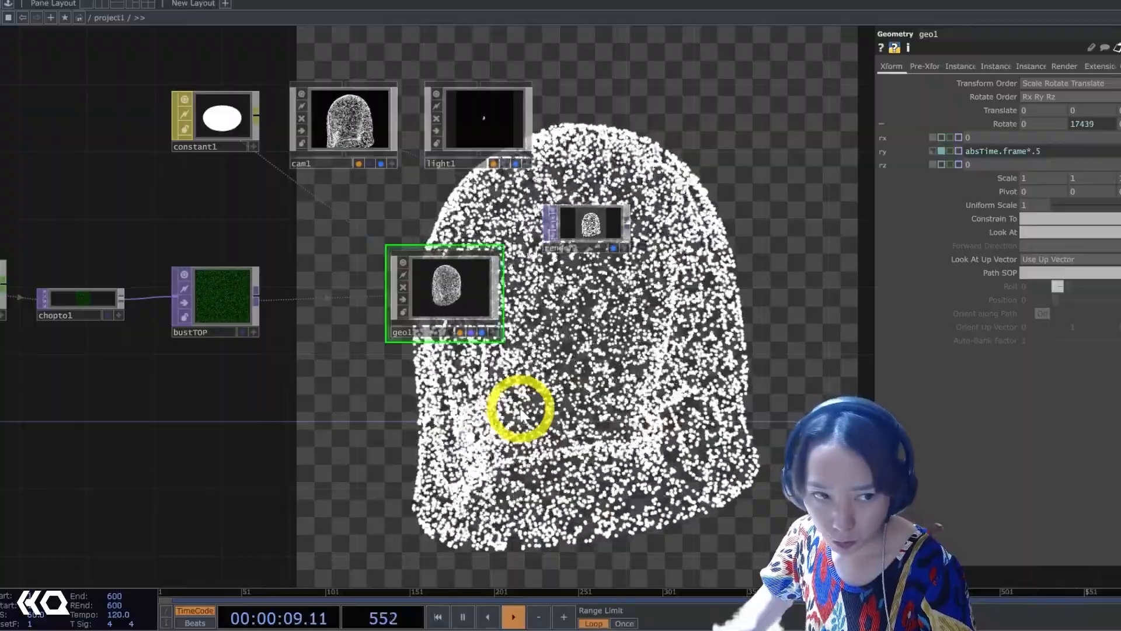
left_click_drag(285, 450, 345, 450)
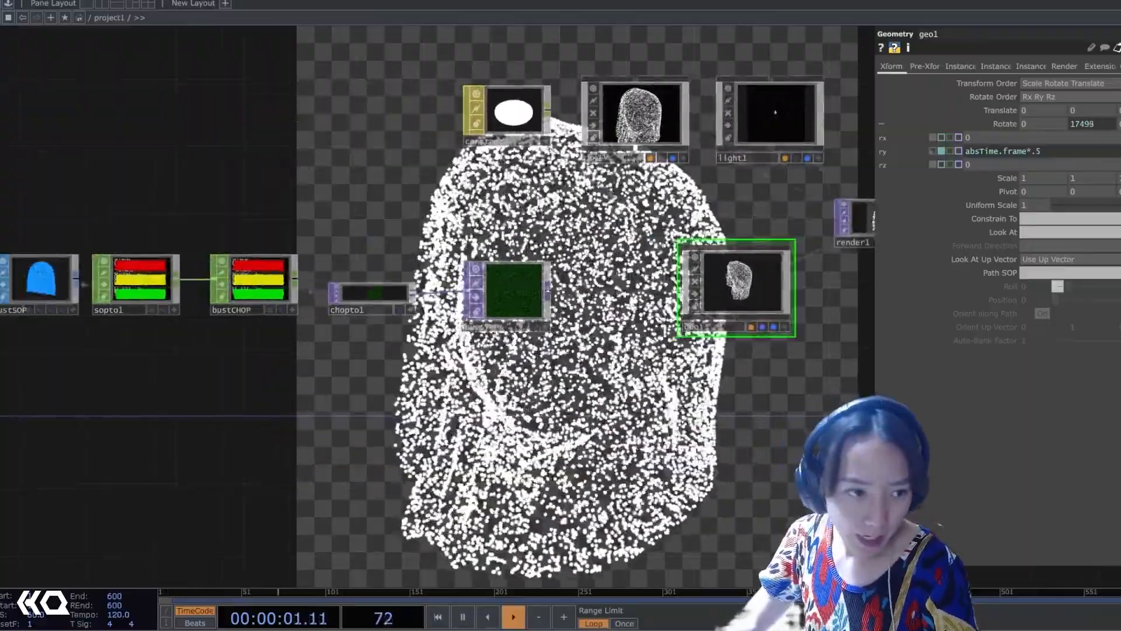
left_click(160, 268)
left_click_drag(356, 400, 639, 415)
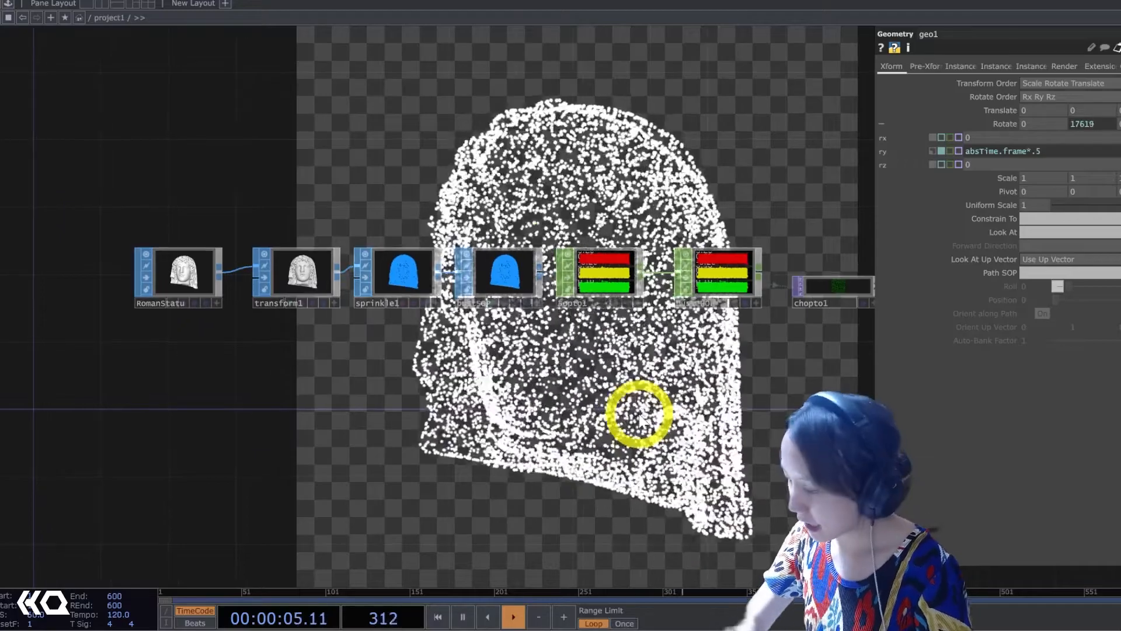
key("Tab")
type("nop")
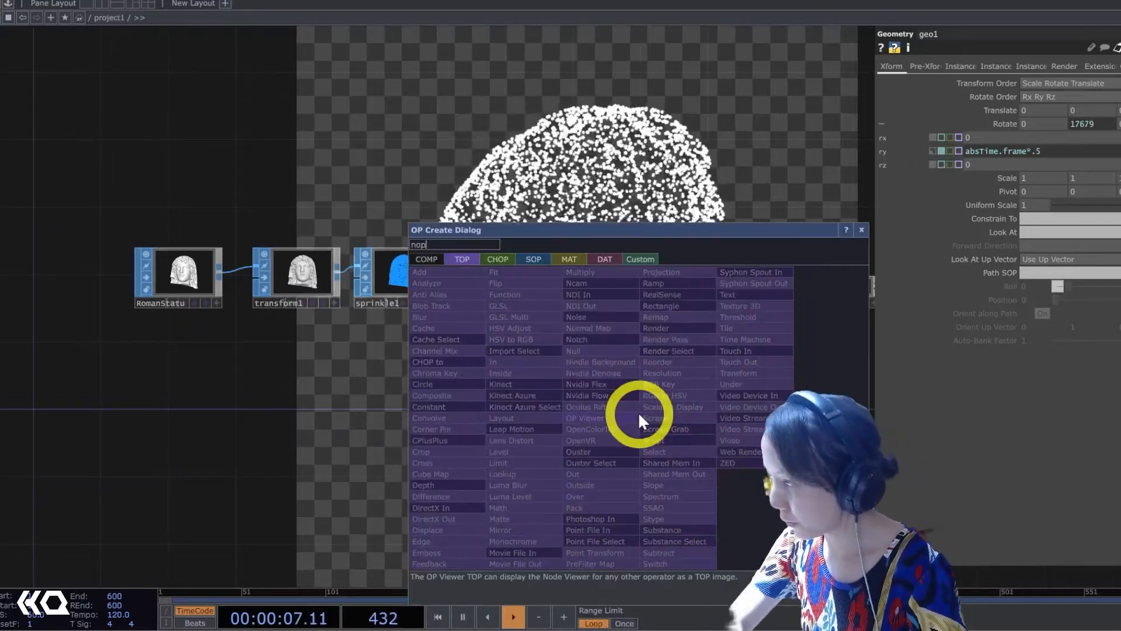
key("BackSpace")
left_click(581, 317)
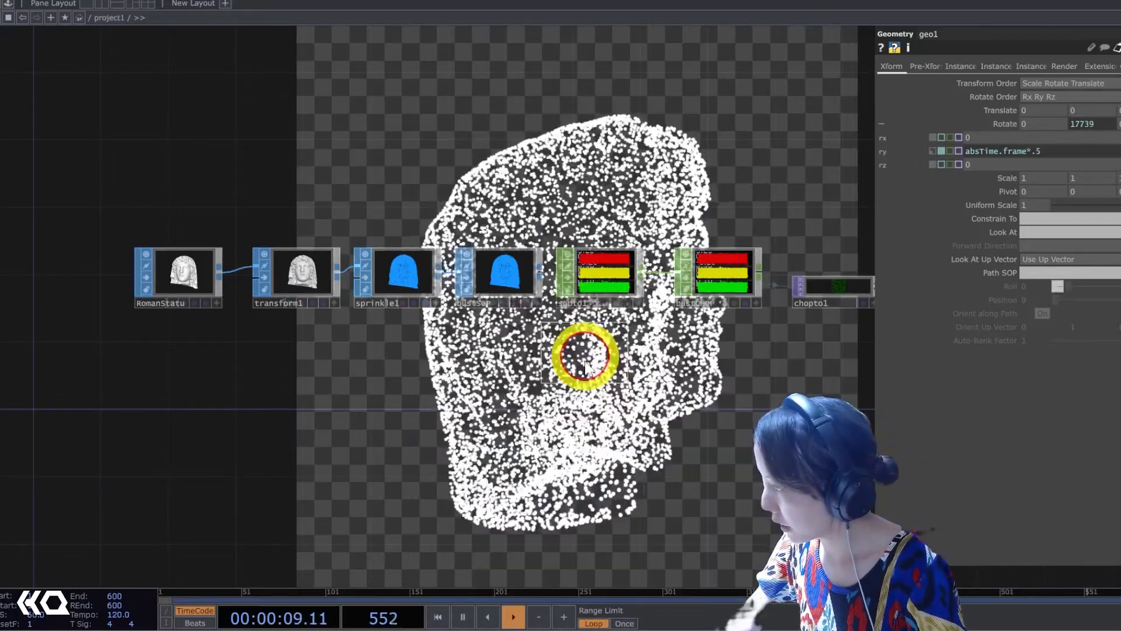
middle_click_drag(701, 425, 493, 401)
left_click(522, 415)
left_click_drag(523, 415, 540, 397)
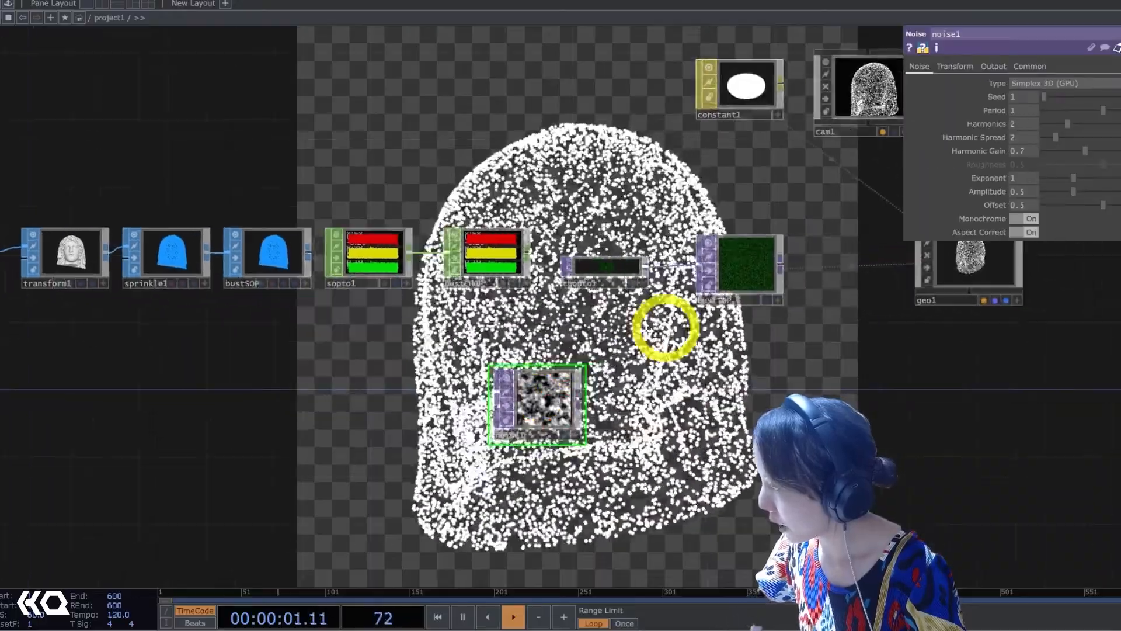
Check chopto1's image size and set the Noise TOP's resolution to 100 by 100.
left_click_drag(666, 327, 449, 336)
scroll(374, 257, "up", 5)
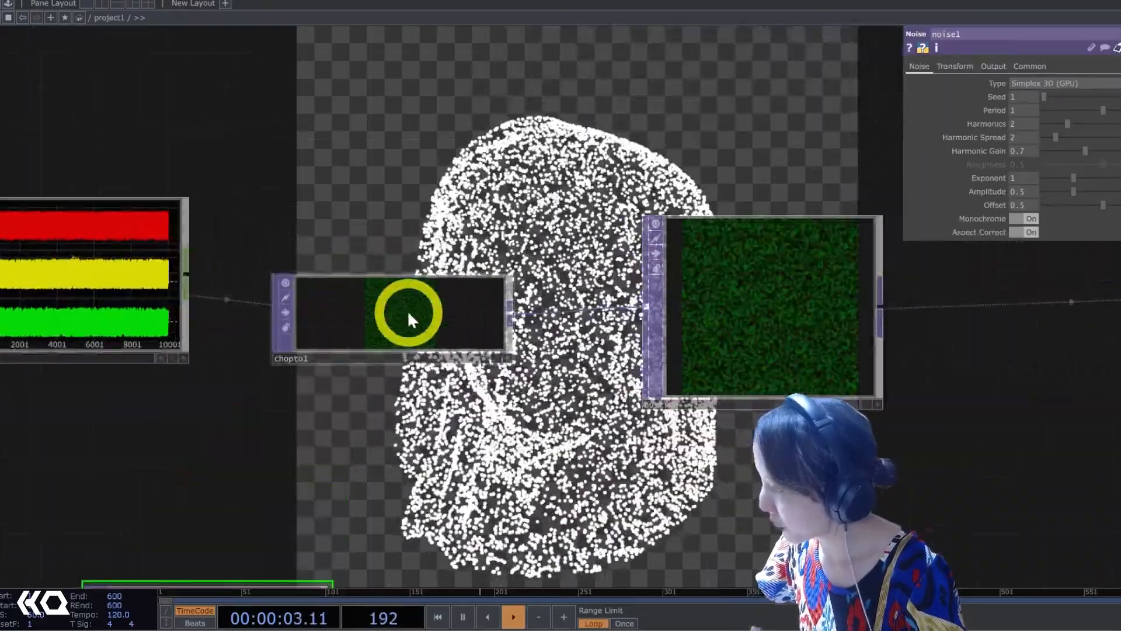
middle_click(435, 338)
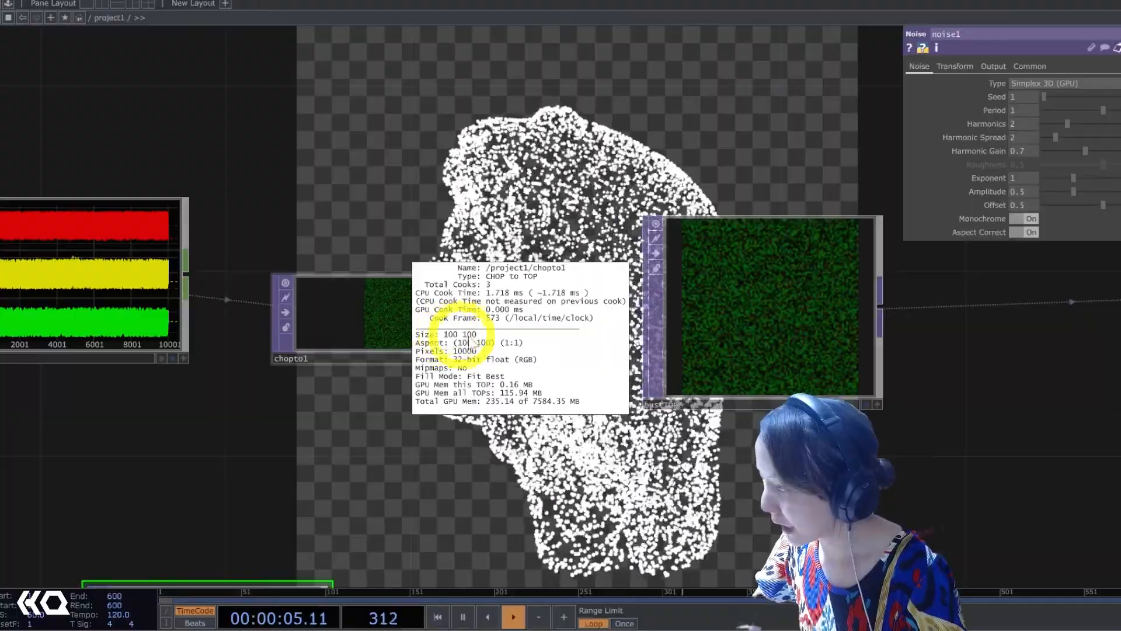
left_click_drag(503, 470, 485, 187)
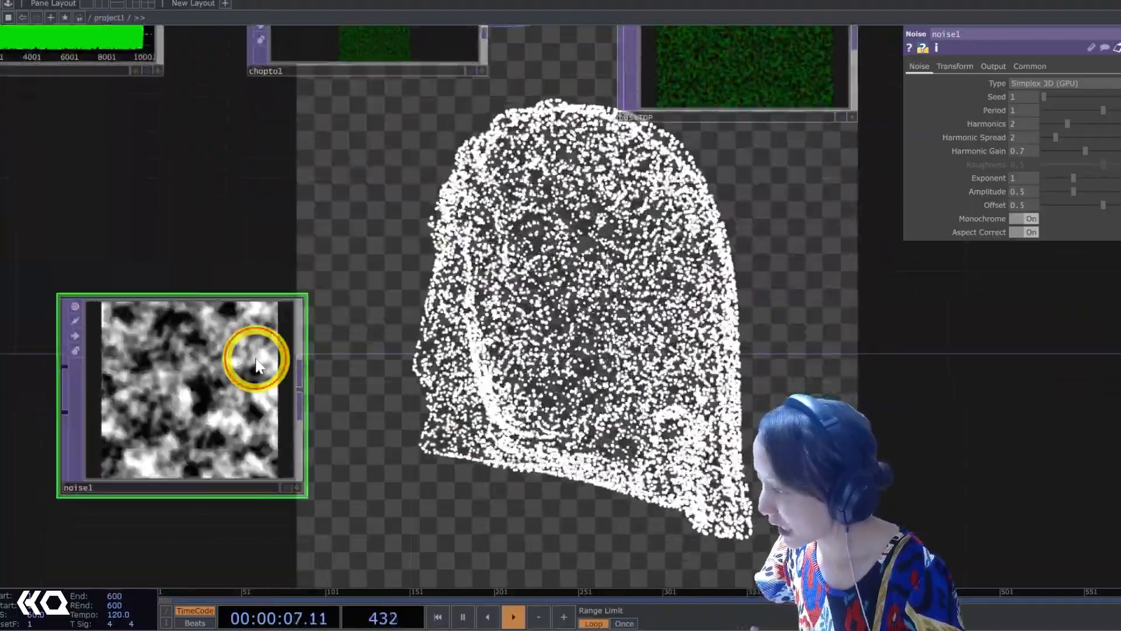
left_click(1028, 68)
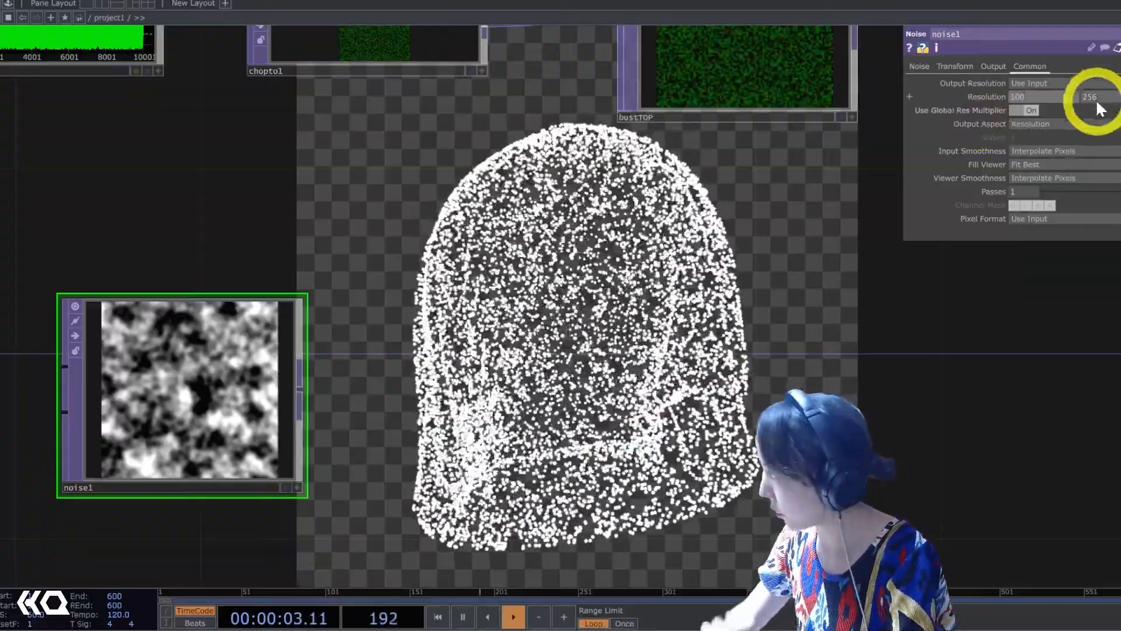
key("Return")
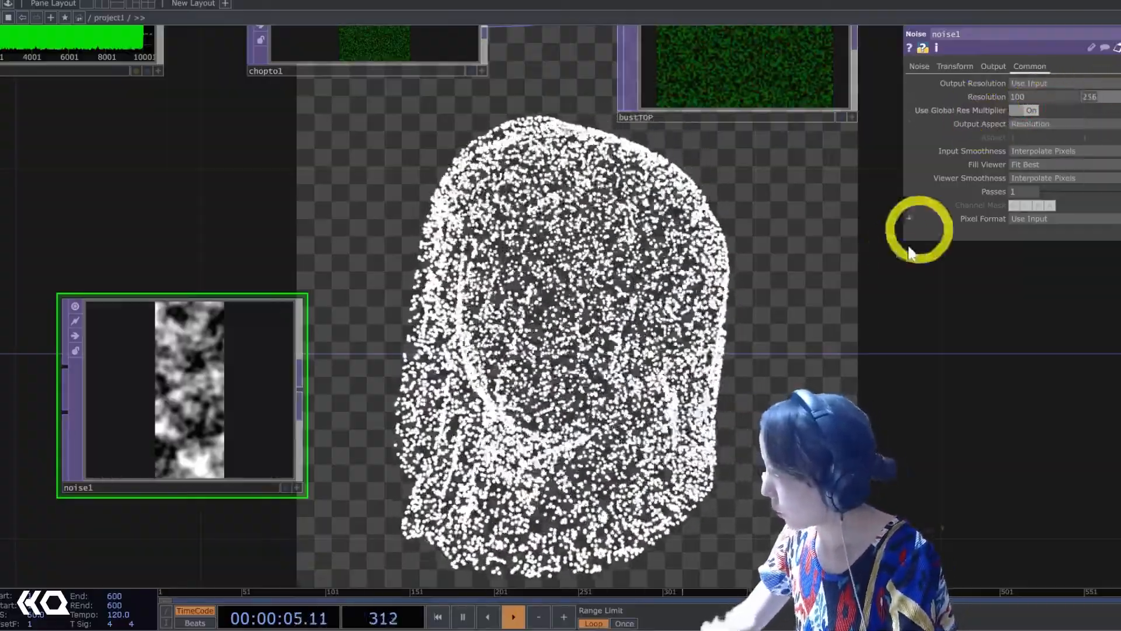
key("ctrl+z")
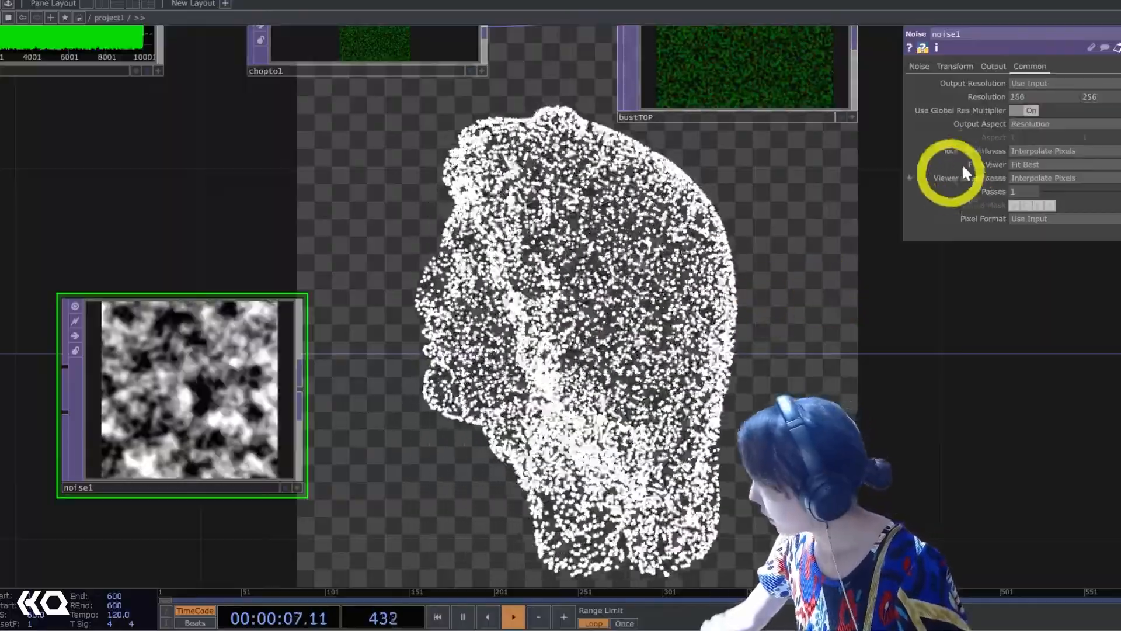
left_click_drag(1056, 97, 978, 97)
type("100")
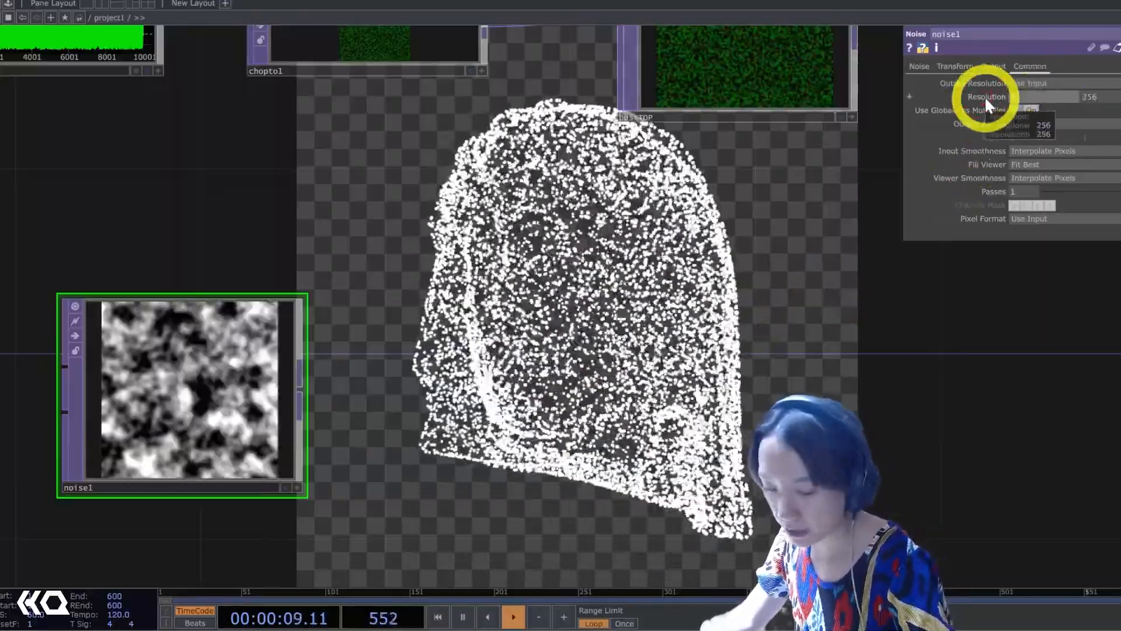
left_click_drag(1106, 95, 1048, 99)
type("100")
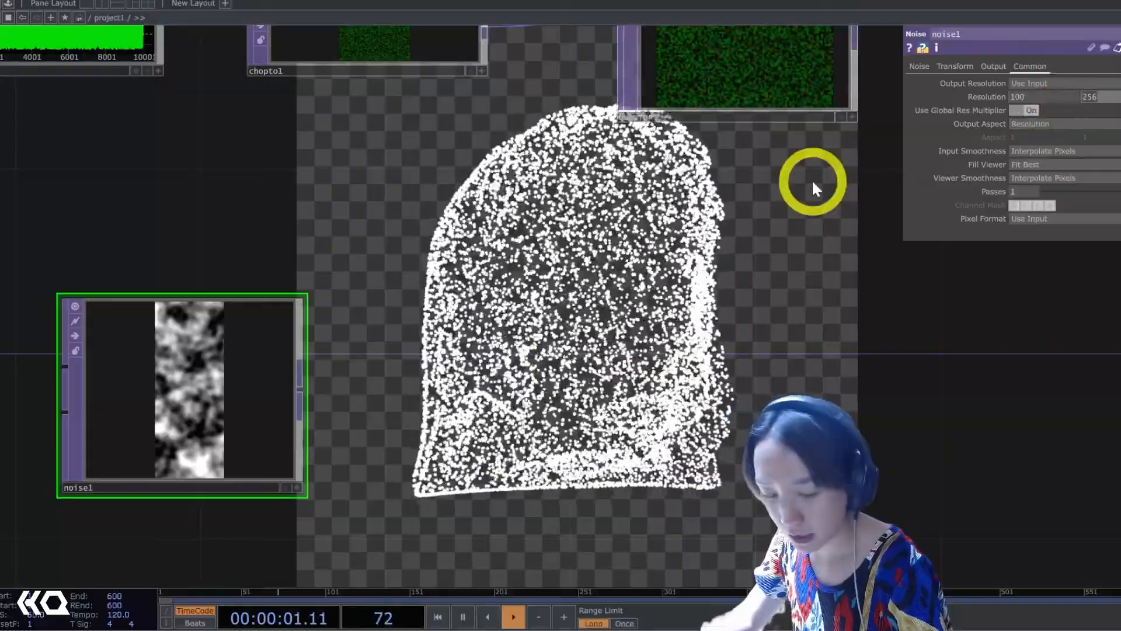
Place the Noise TOP just beneath chopto1 and move bustTOP farther from chopto1 to make room between them.
left_click(636, 263)
left_click_drag(535, 243, 484, 454)
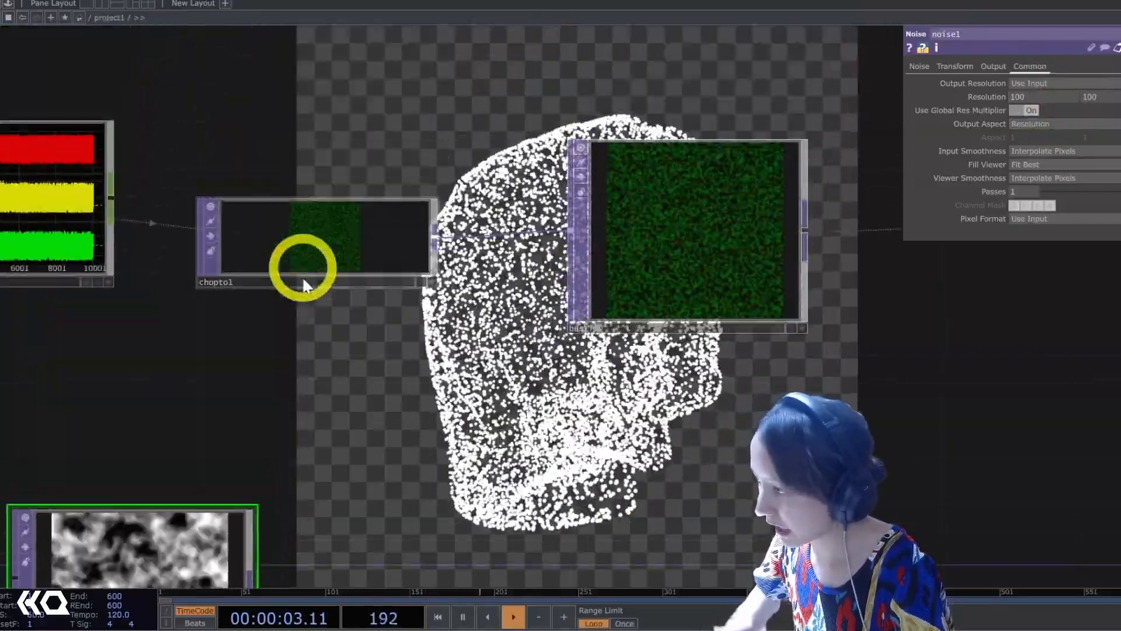
left_click_drag(139, 531, 322, 393)
left_click_drag(527, 354, 295, 290)
left_click_drag(417, 194, 602, 241)
left_click_drag(111, 349, 203, 354)
Set the Noise TOP's period to 0.04 for a fine grain.
left_click(941, 35)
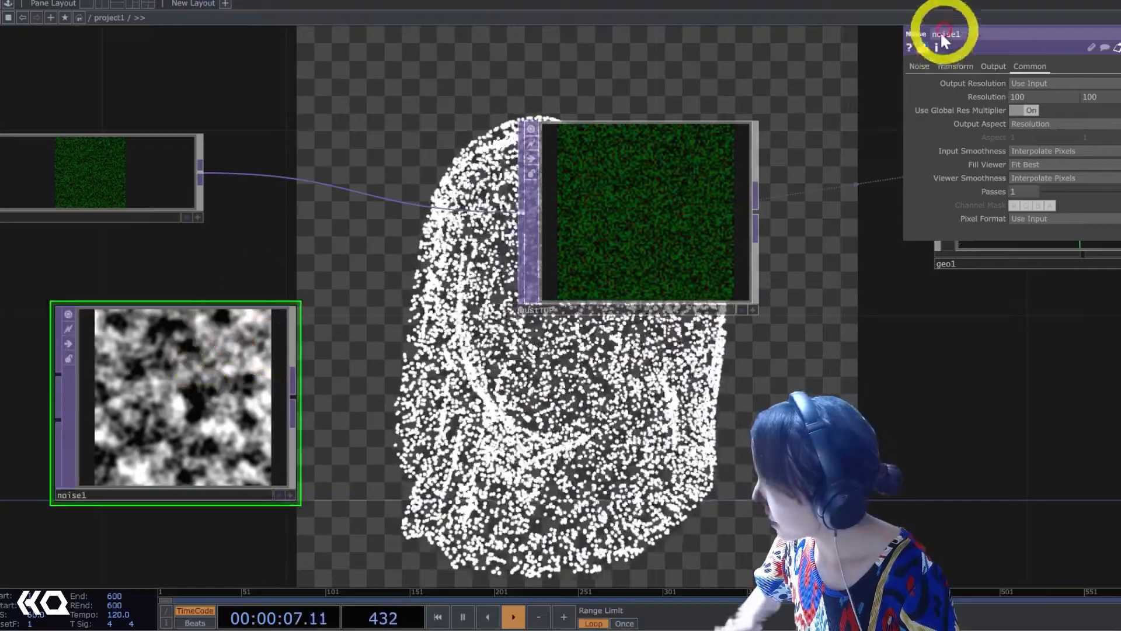
left_click(919, 67)
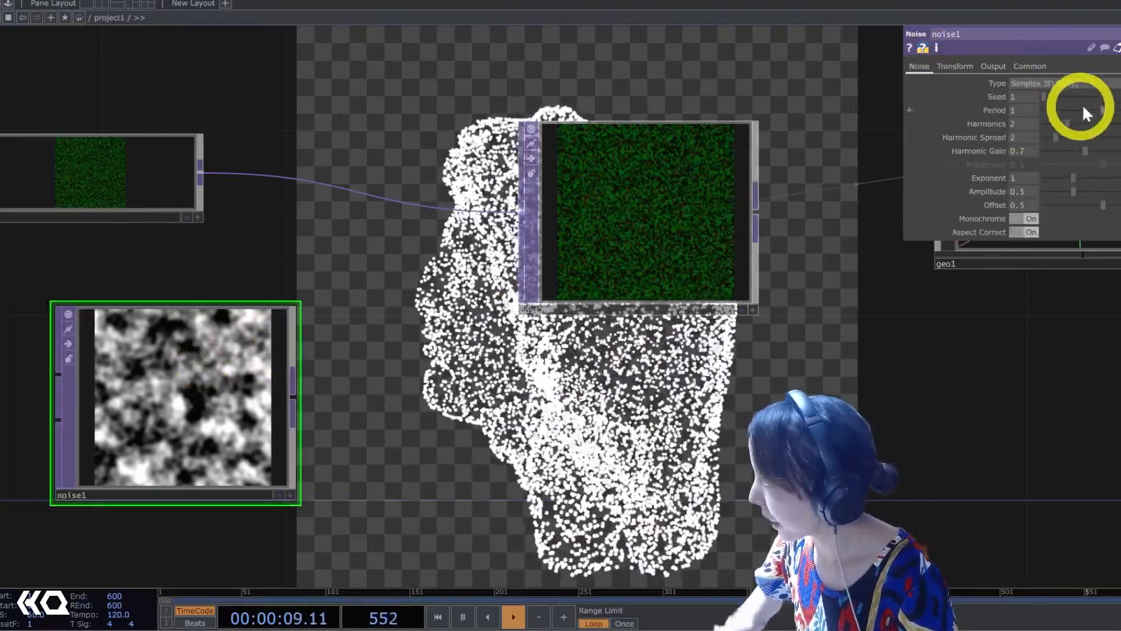
left_click_drag(1033, 112, 999, 120)
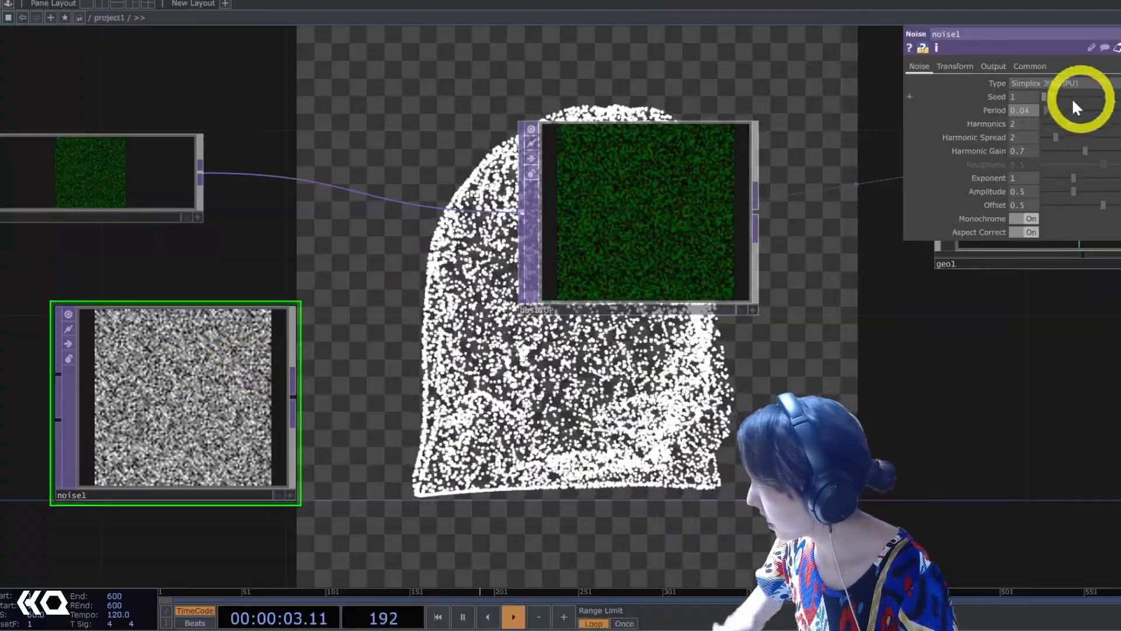
Lower the Noise TOP's period to 0 and set its exponent to 1.5.
left_click_drag(1049, 110, 1020, 113)
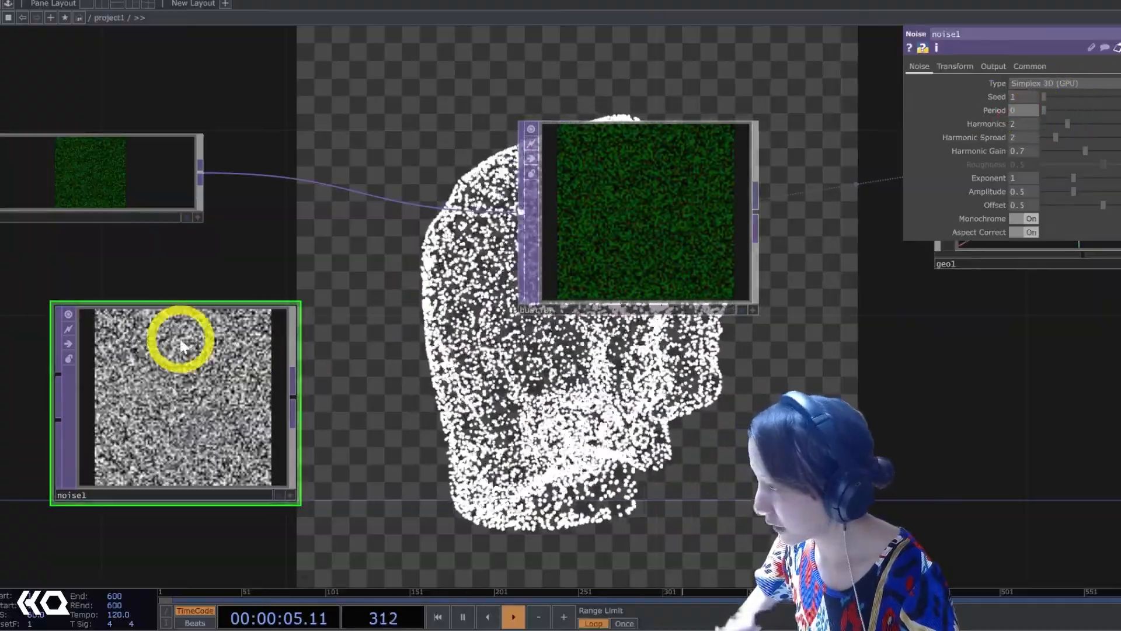
left_click_drag(219, 287, 526, 253)
left_click_drag(425, 346, 333, 393)
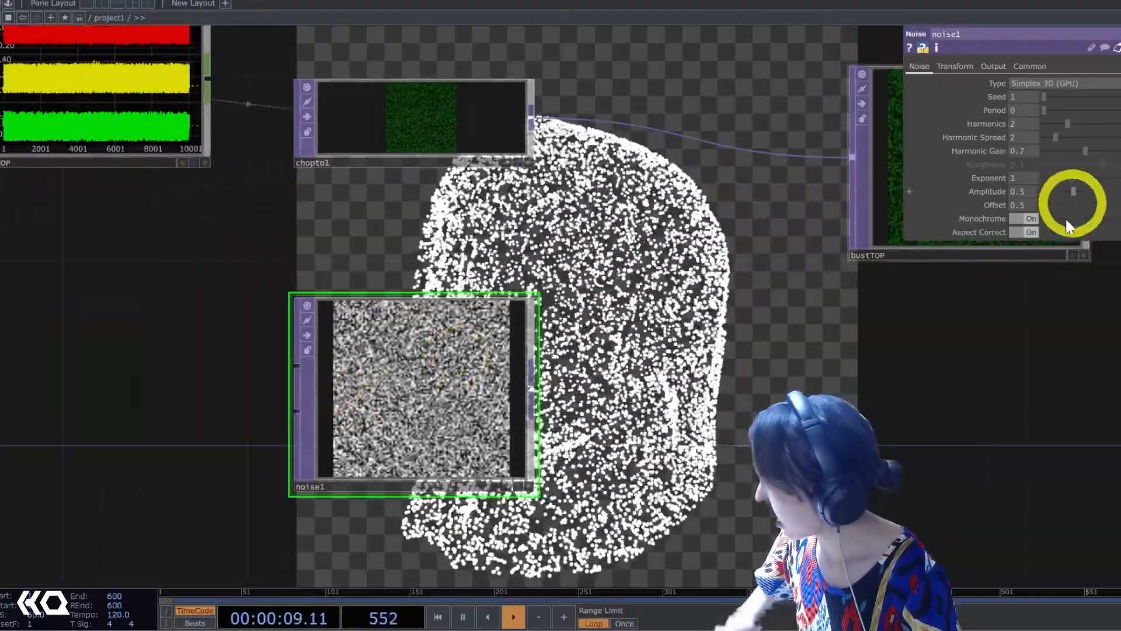
left_click_drag(1071, 181, 1103, 179)
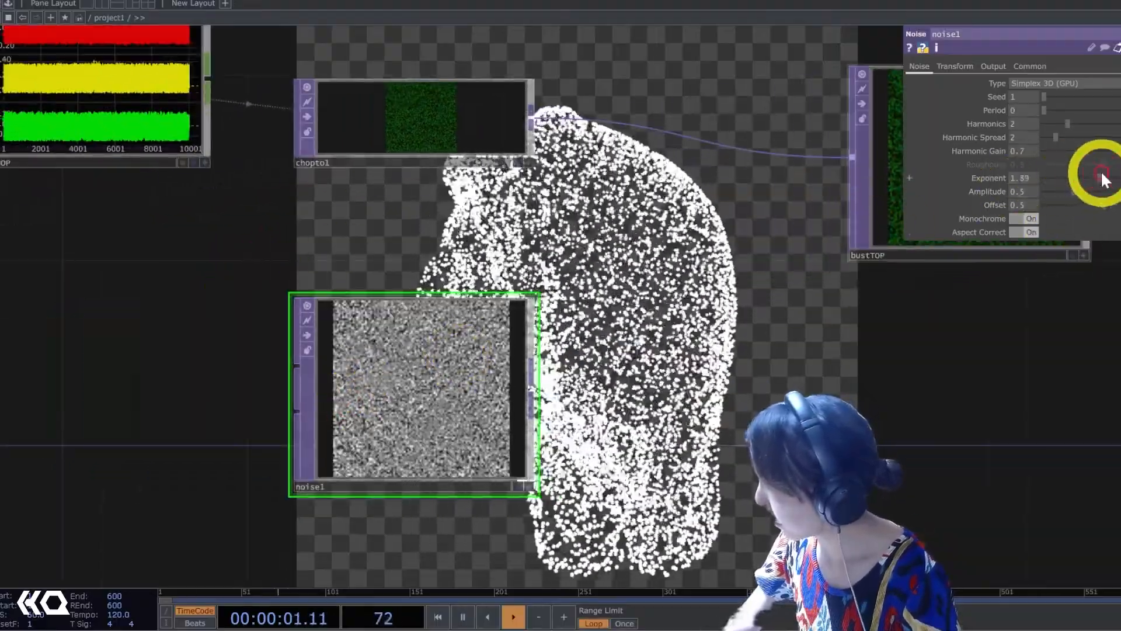
left_click_drag(979, 191, 972, 149)
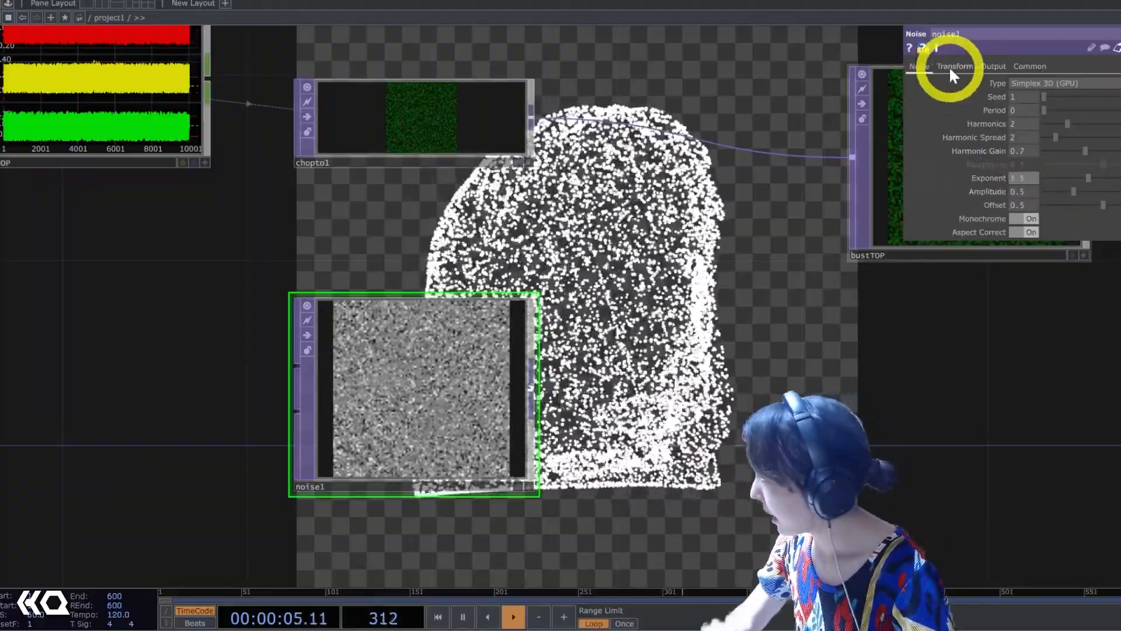
Animate the Noise TOP by setting its translate Z to the expression absTime.frame*.01.
left_click(952, 66)
left_click(977, 149)
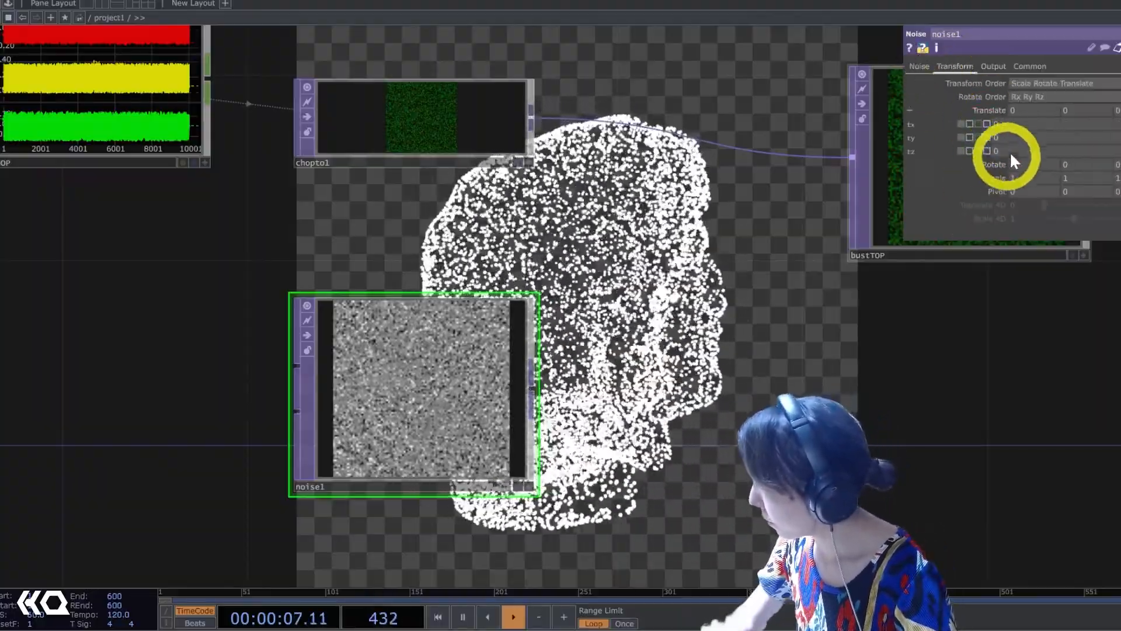
type("absTime.fram")
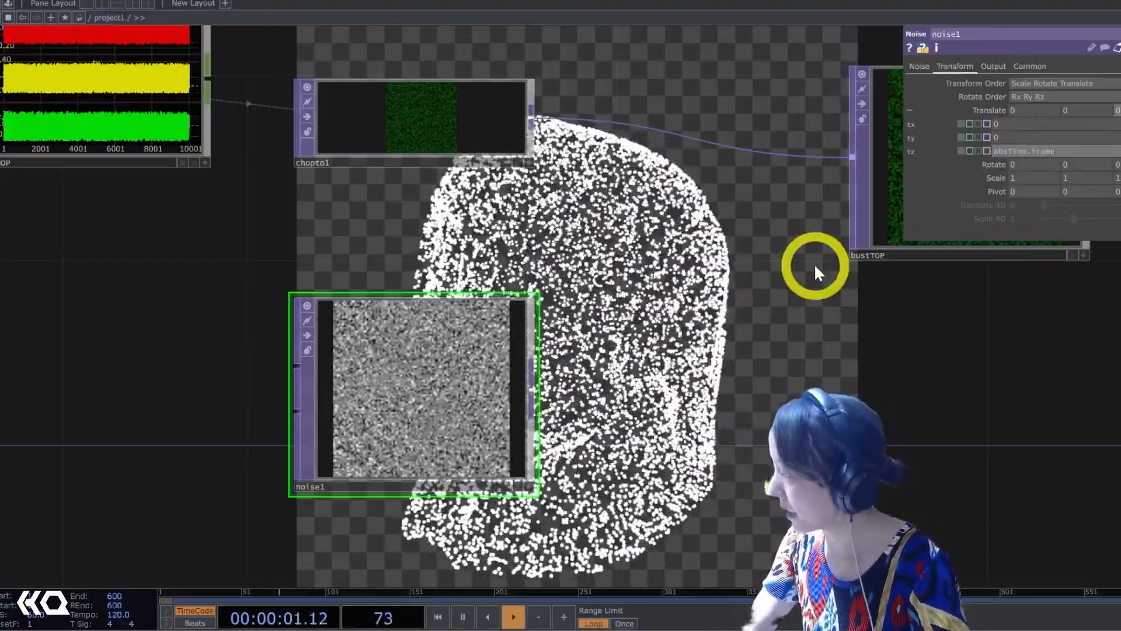
type("e")
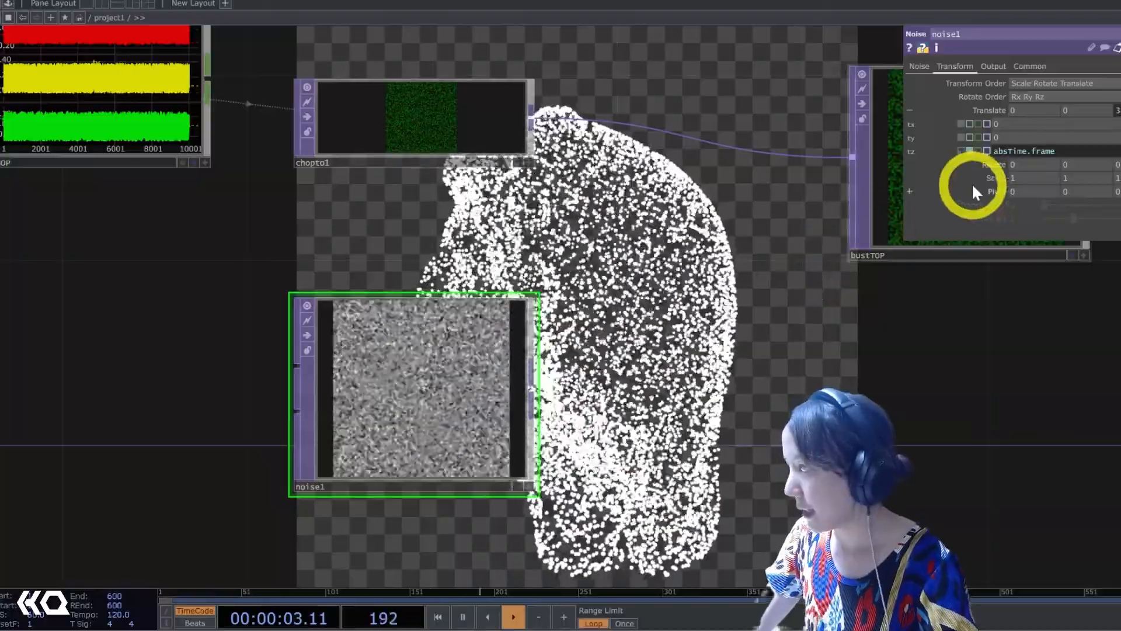
type("*.")
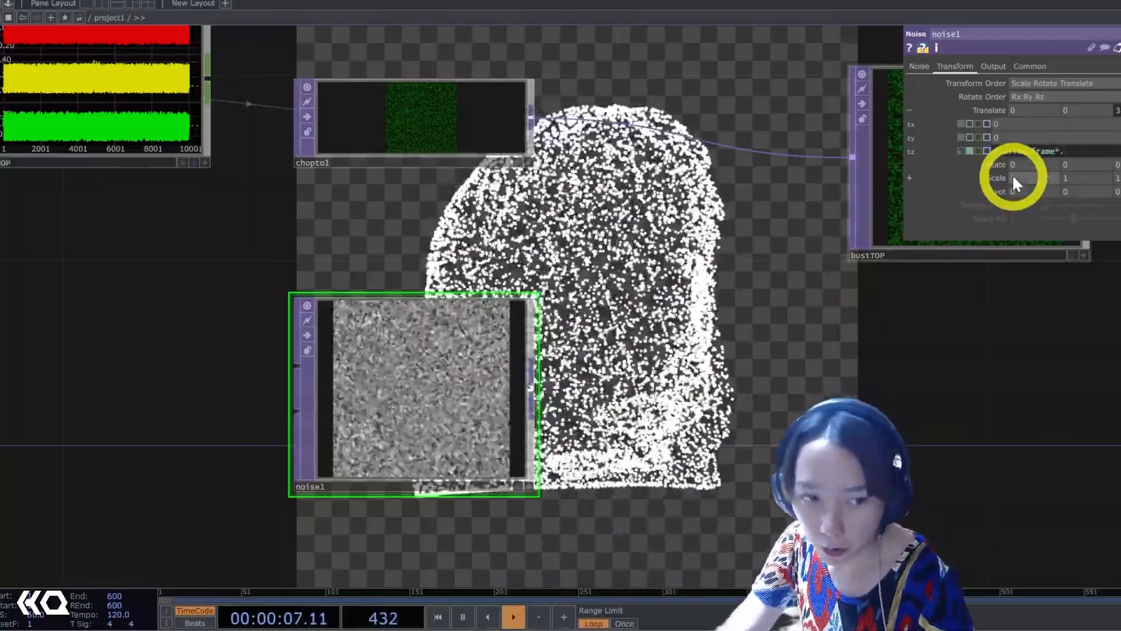
type("0")
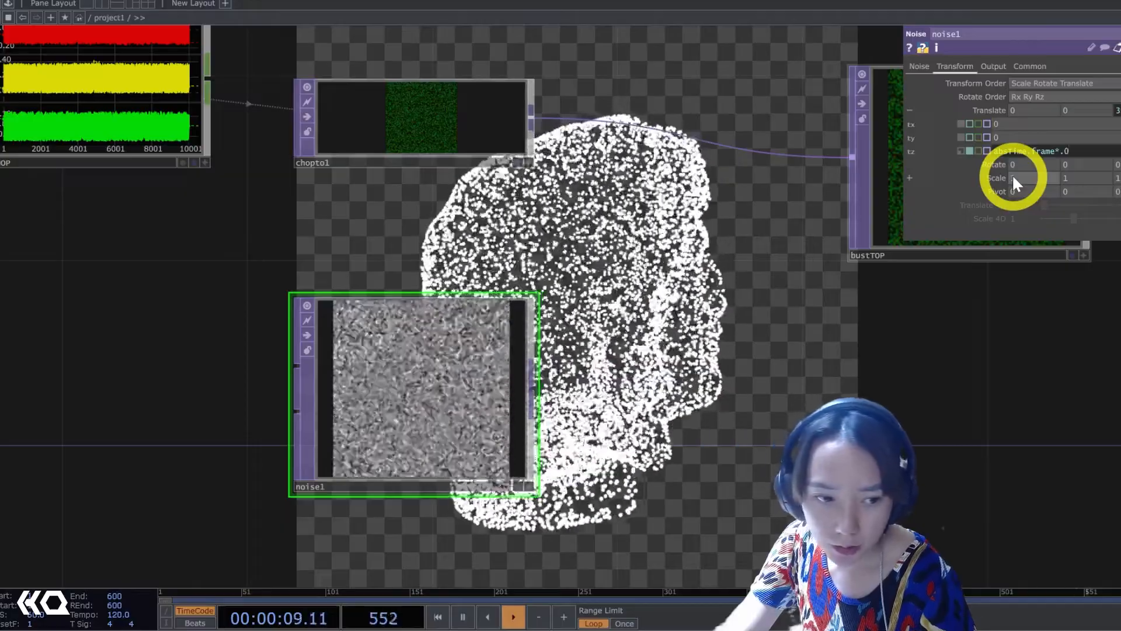
type("1")
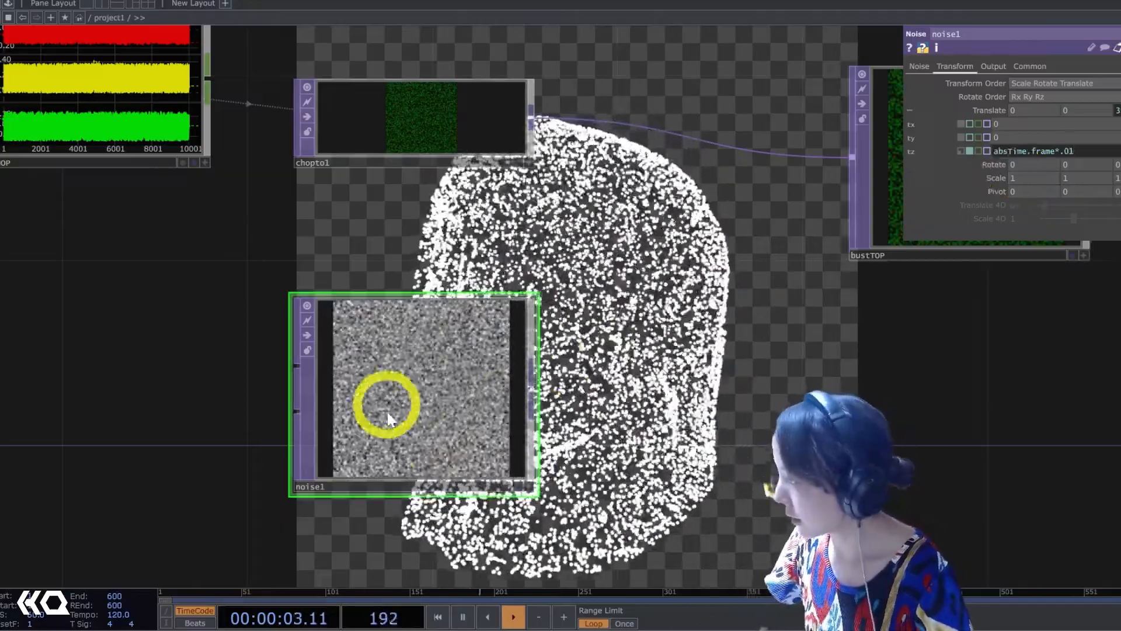
Insert a Displace TOP on the connection between chopto1 and bustTOP.
left_click_drag(620, 233, 344, 337)
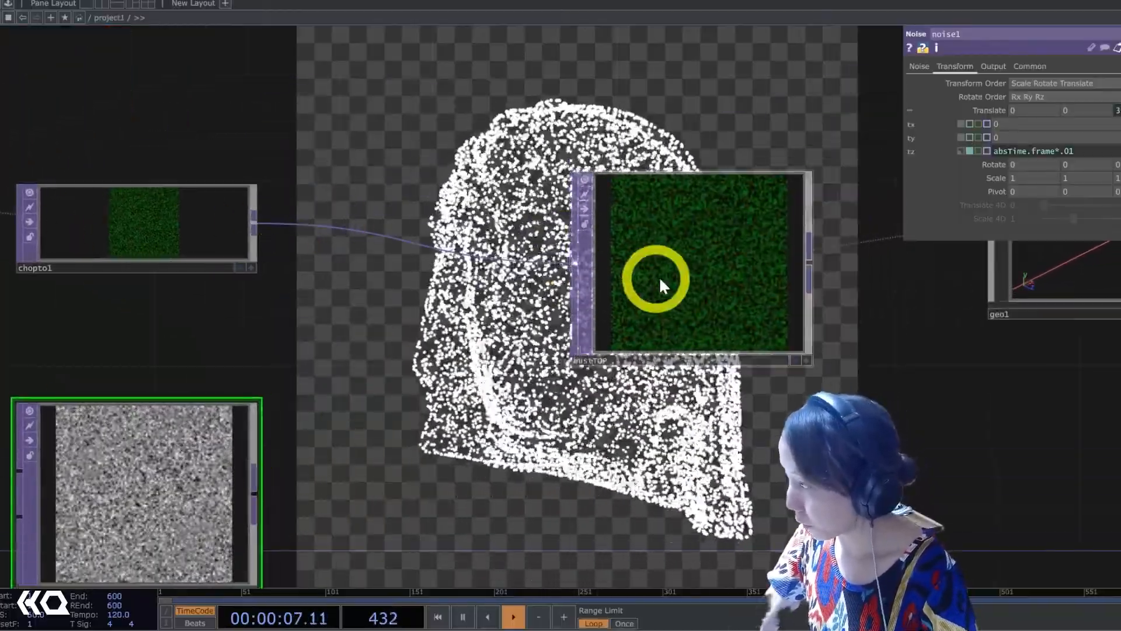
right_click(406, 240)
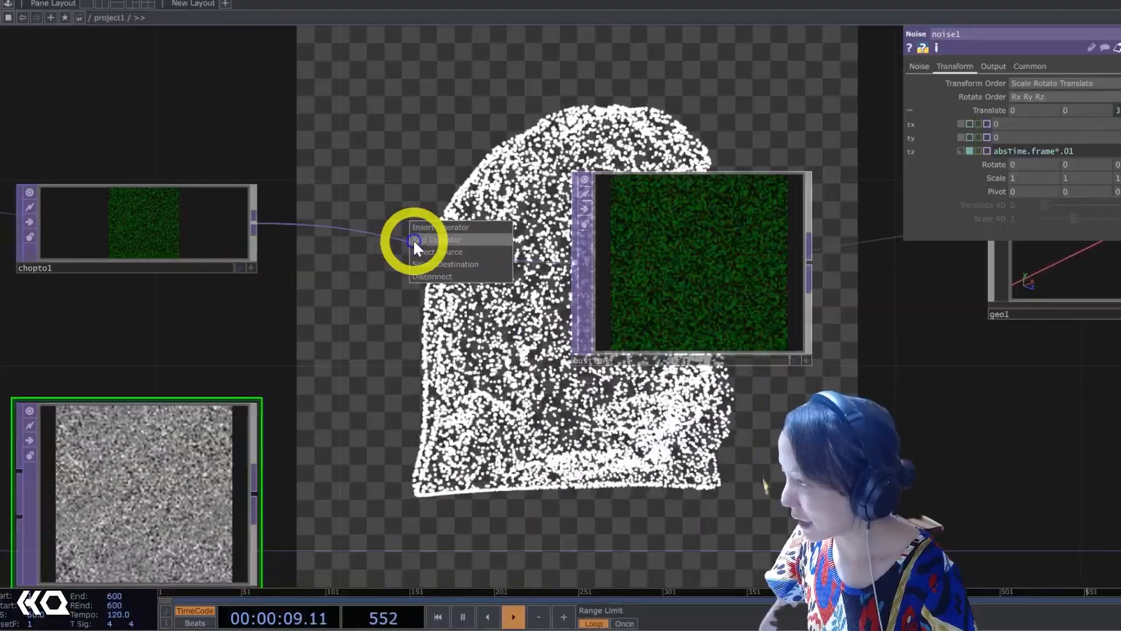
left_click(426, 226)
type("dis")
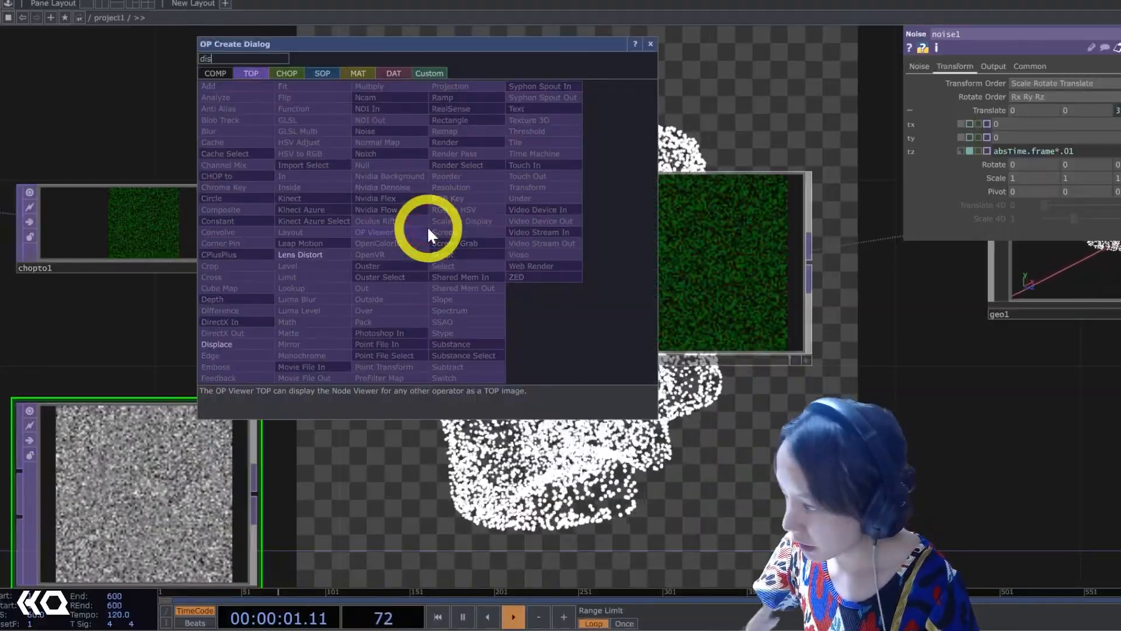
left_click(233, 344)
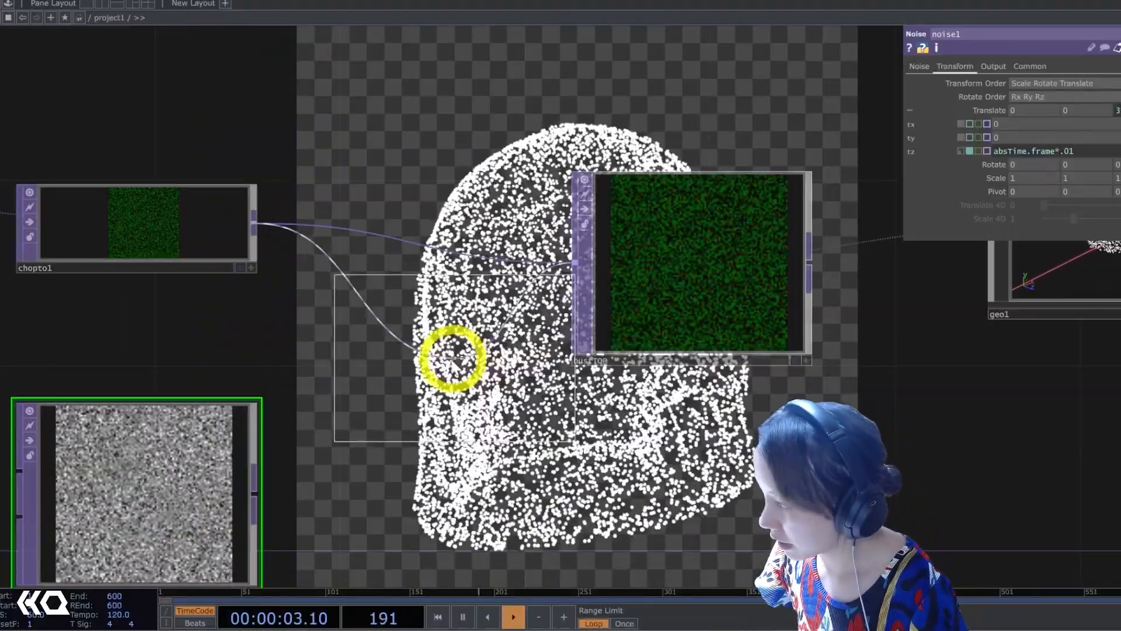
left_click(458, 356)
Connect noise1 to the second input of the Displace TOP to scatter the bust's points.
left_click_drag(694, 342, 741, 342)
left_click_drag(722, 460, 768, 215)
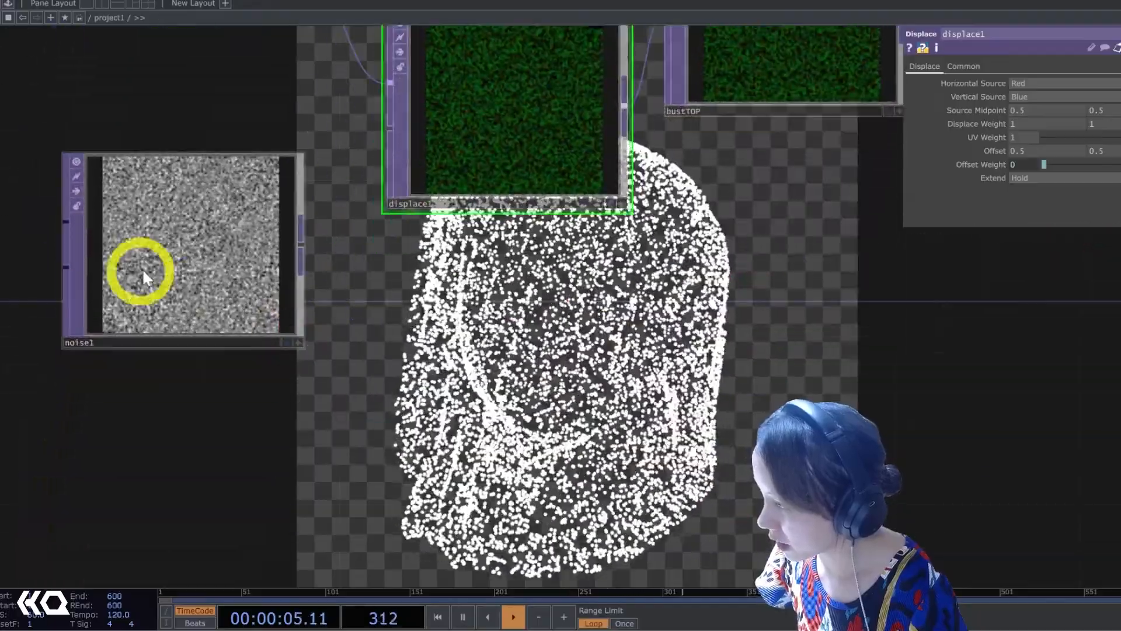
left_click_drag(319, 403, 268, 624)
left_click_drag(251, 489, 322, 418)
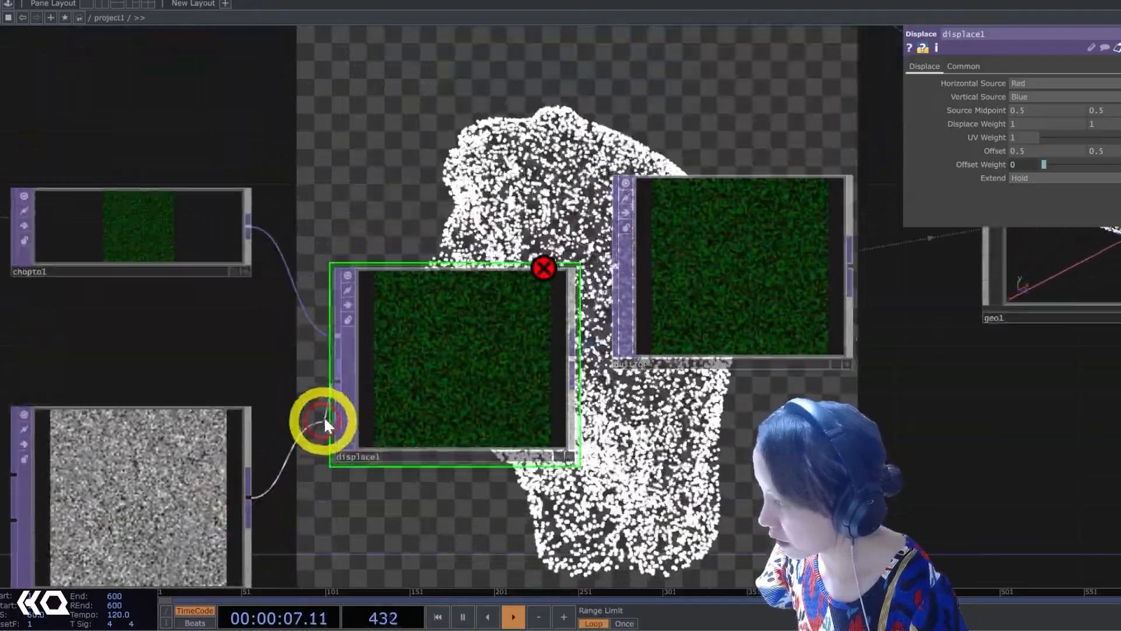
left_click_drag(560, 465, 441, 237)
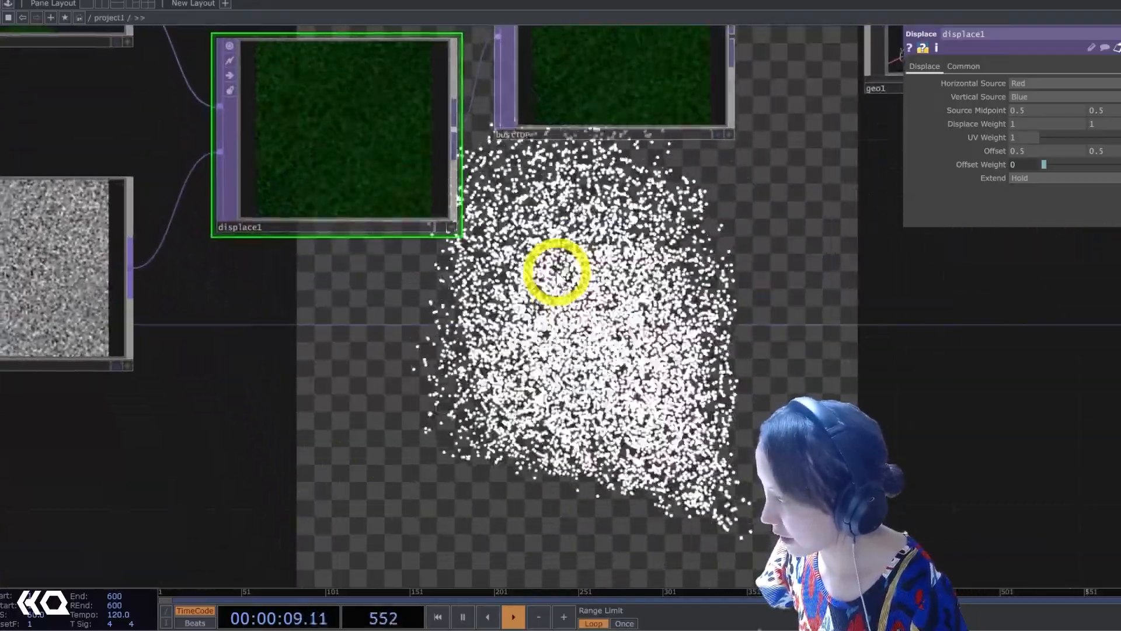
left_click_drag(641, 337, 796, 389)
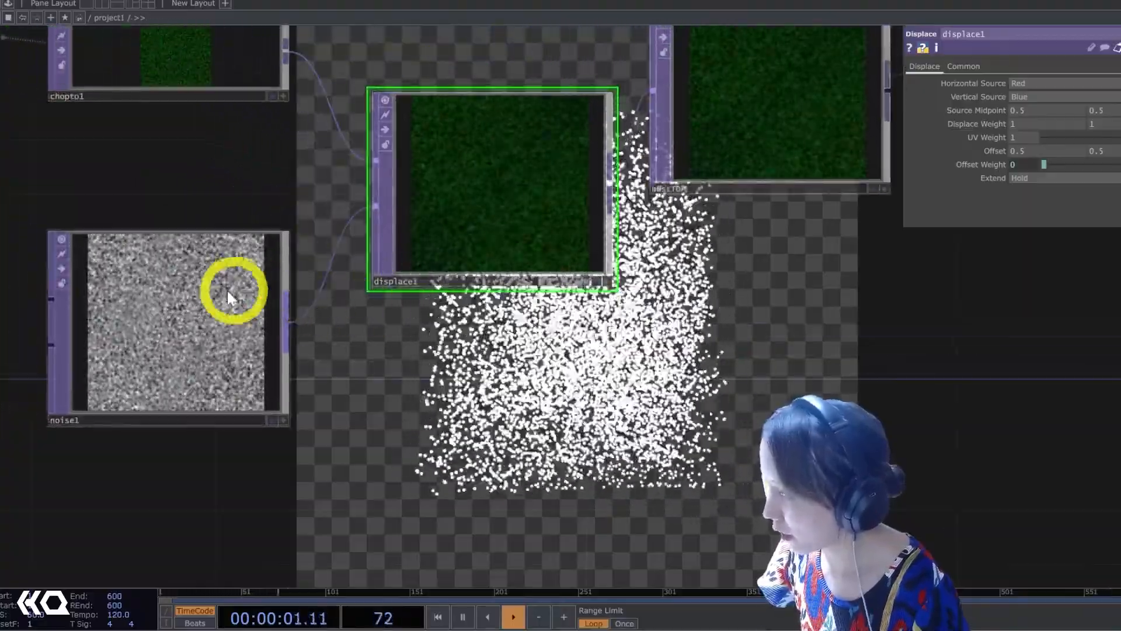
Switch the Noise TOP's translate Z to constant mode and back to its expression.
left_click(230, 290)
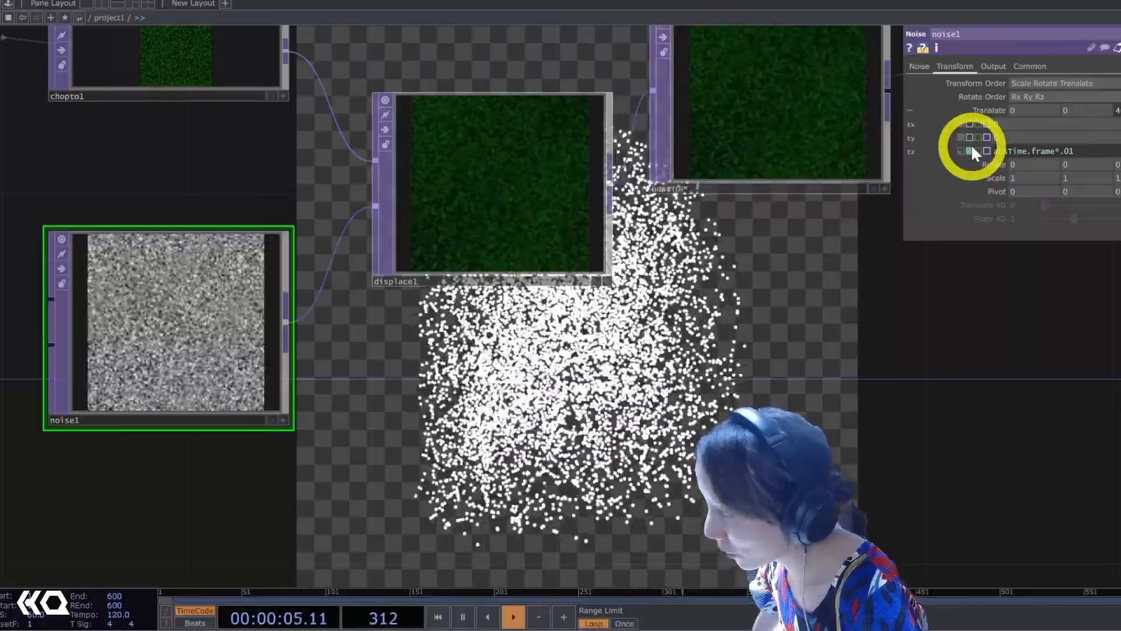
left_click(961, 151)
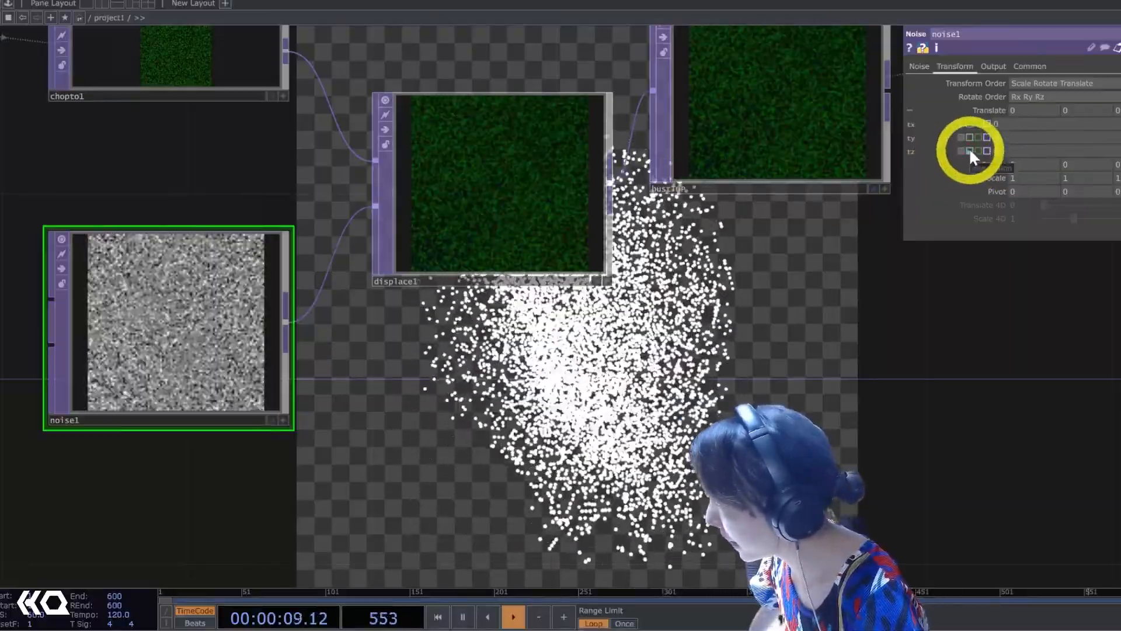
left_click(969, 150)
left_click_drag(729, 354, 735, 302)
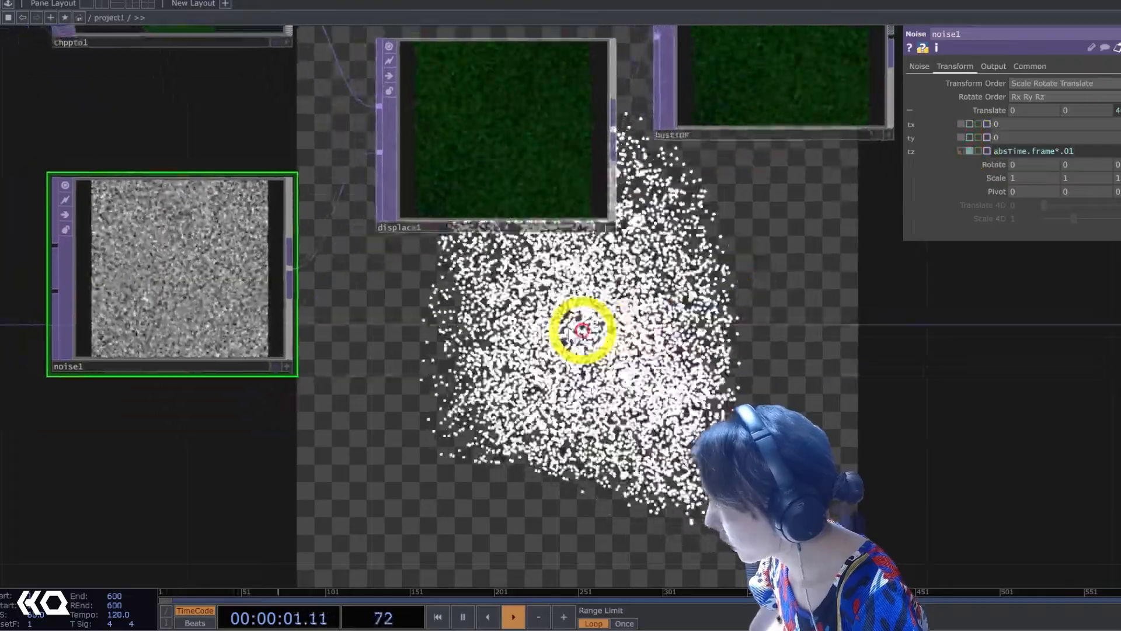
Set both displace weight values of the Displace TOP to 0.2.
left_click(585, 163)
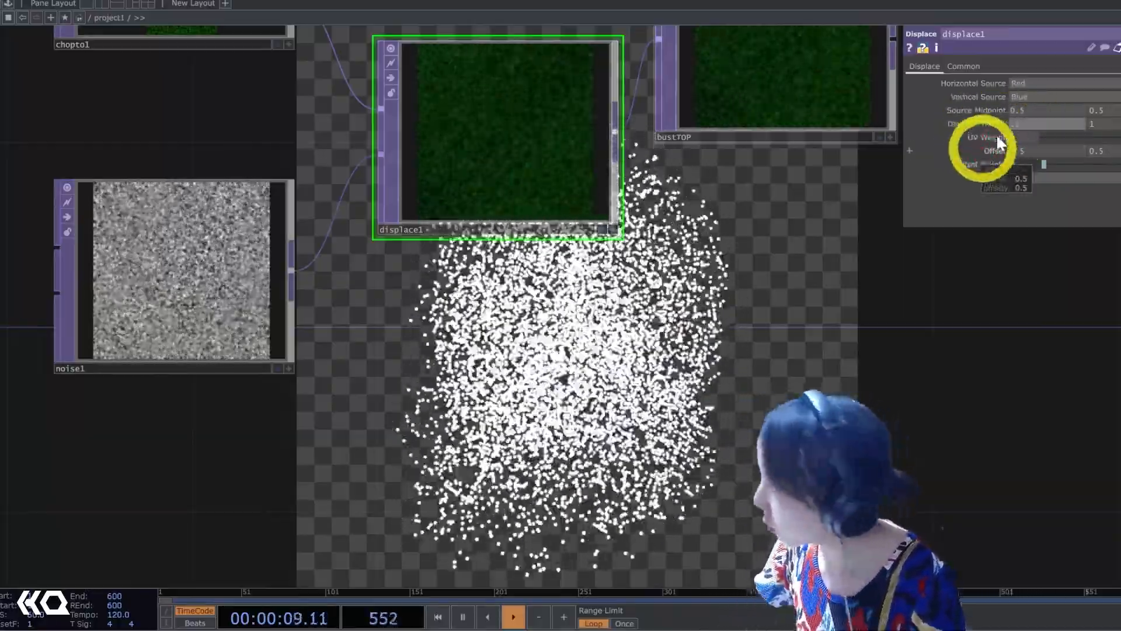
type(".3")
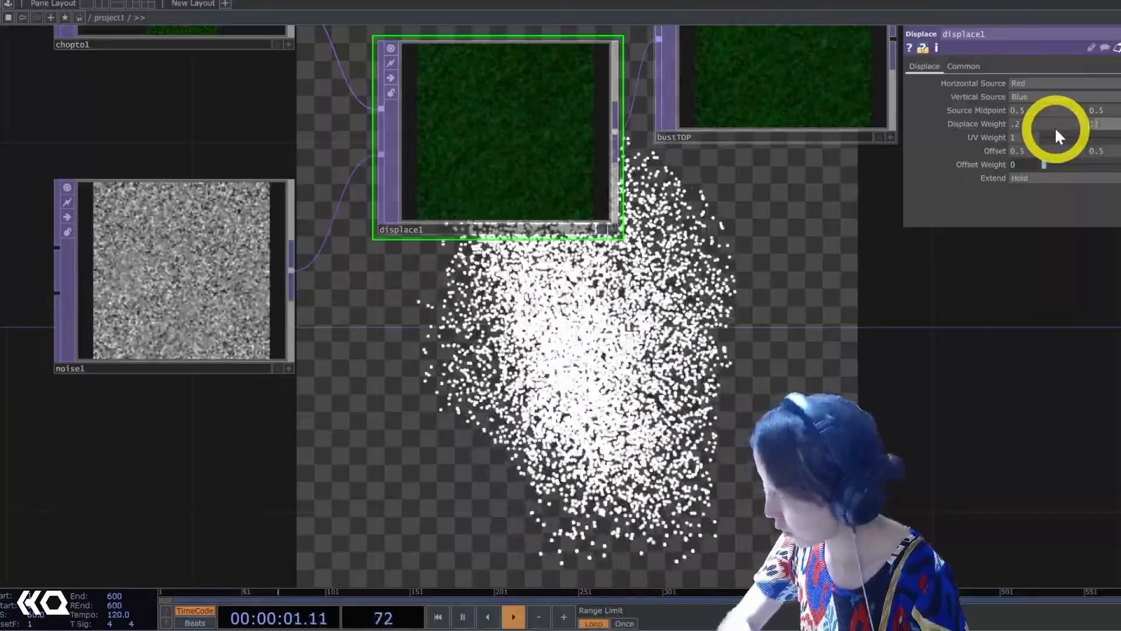
left_click_drag(674, 305, 593, 218)
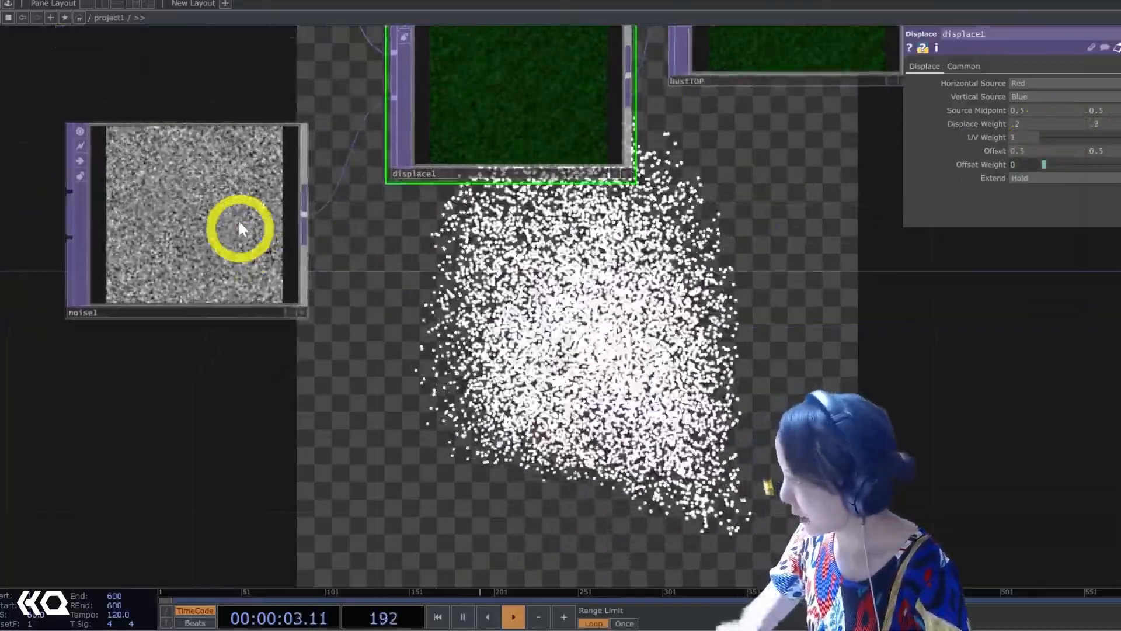
Try different amplitudes on the Noise TOP, including 0, and leave it at 0.44.
left_click(238, 221)
left_click(914, 67)
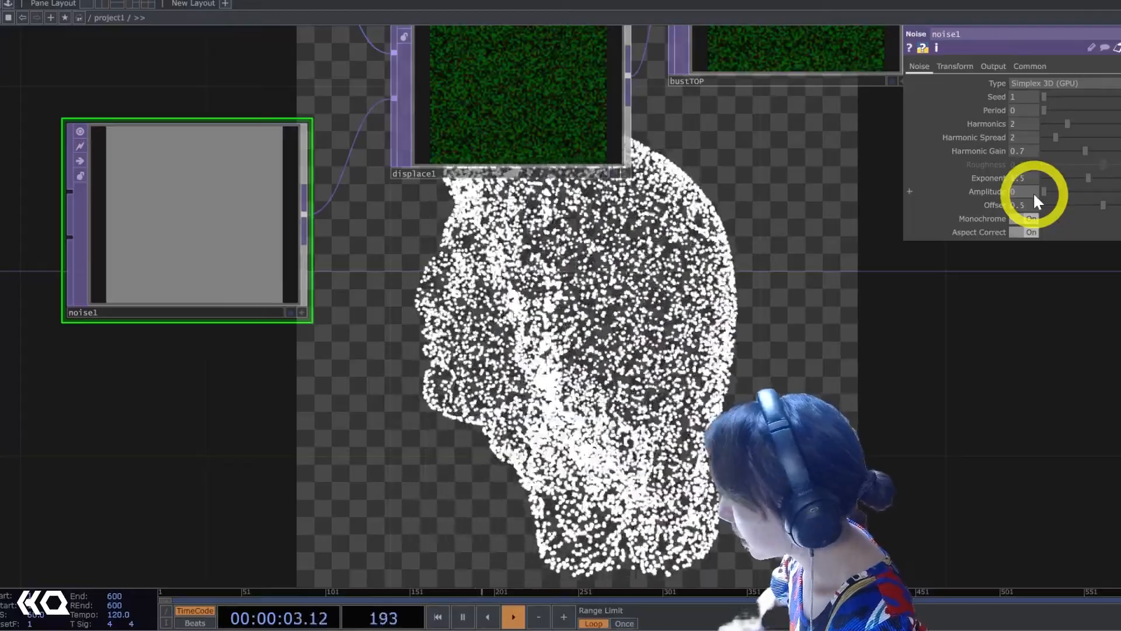
mouse_move(1037, 191)
left_mouse_down()
mouse_move(1049, 185)
mouse_move(1028, 190)
left_mouse_up()
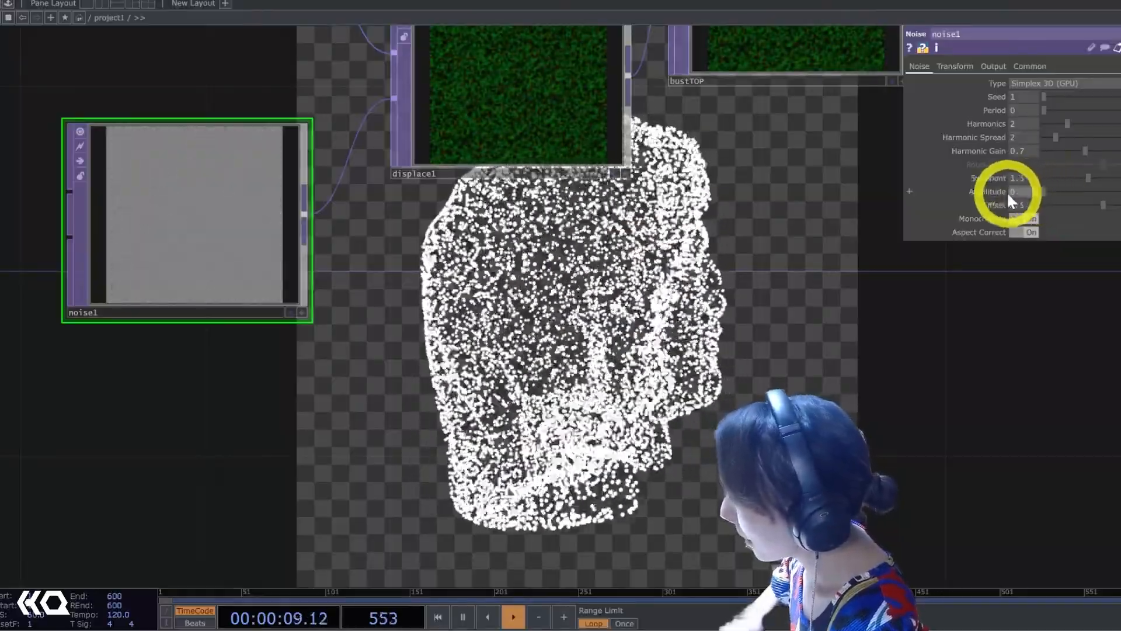
left_click_drag(1048, 188, 990, 200)
Fine-tune the camera's translate Z to about 0.63 to reframe the scattered bust.
scroll(823, 298, "down", 5)
left_click_drag(728, 391, 551, 522)
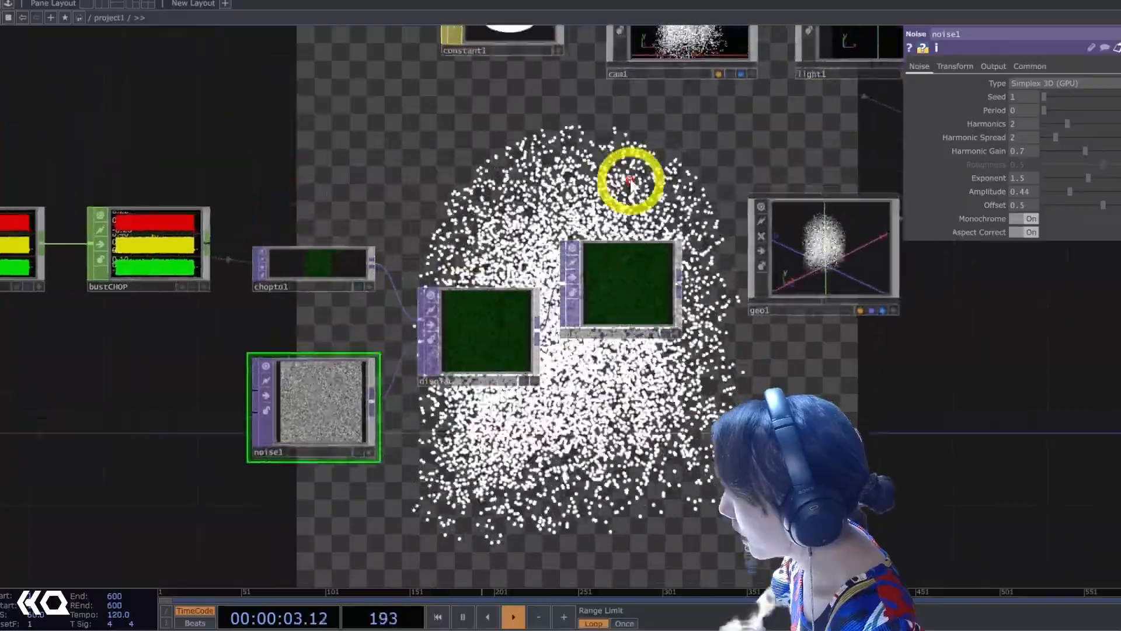
left_click_drag(615, 172, 468, 281)
left_click(546, 109)
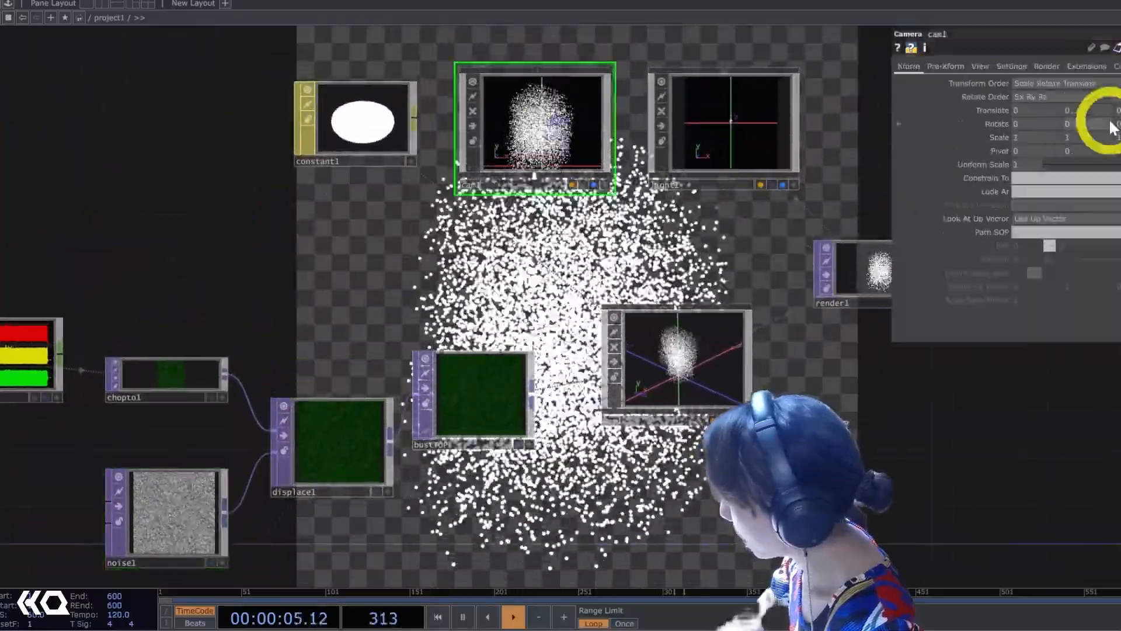
left_click(994, 110)
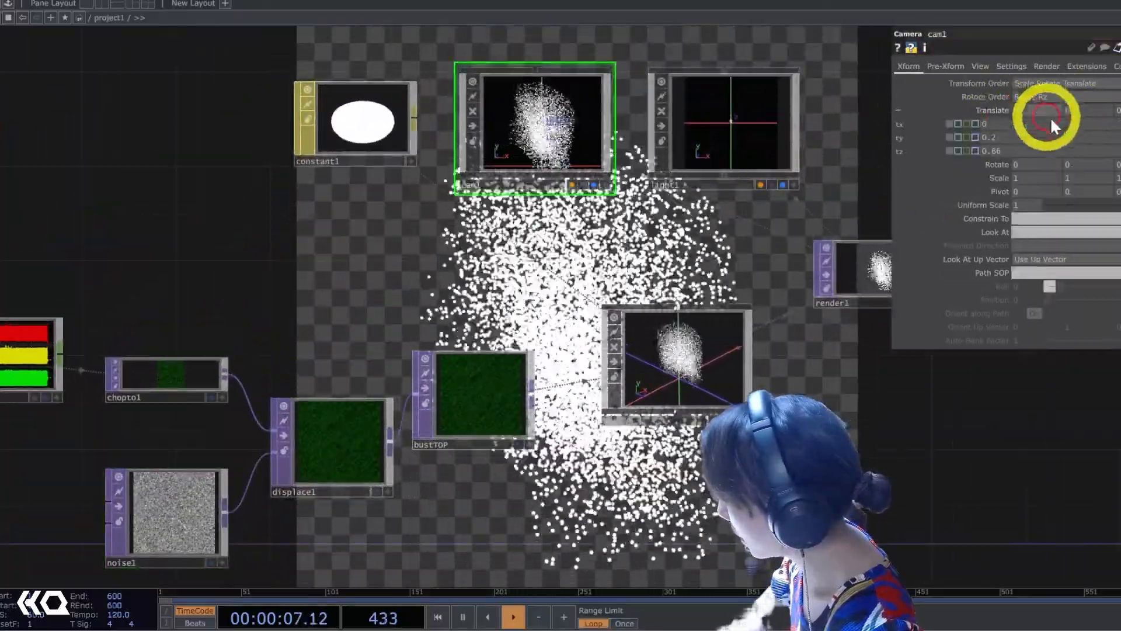
middle_click_drag(995, 150, 958, 140)
Add an Audio File In CHOP in an empty area of the network and examine its waveform up close.
scroll(966, 133, "down", 3)
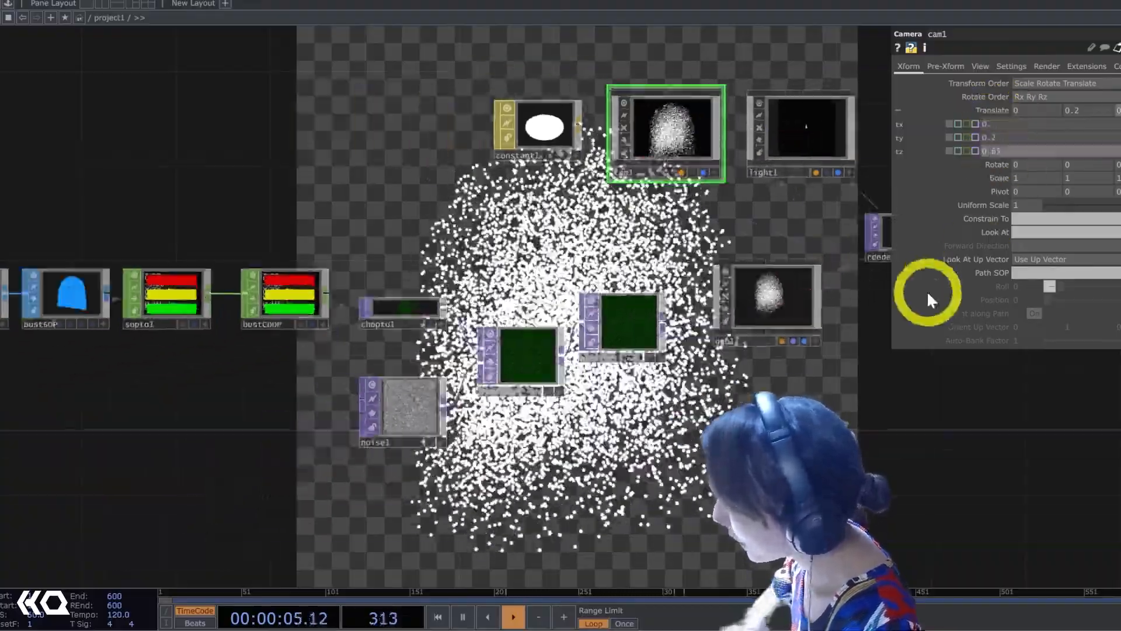
left_click_drag(307, 146, 643, 195)
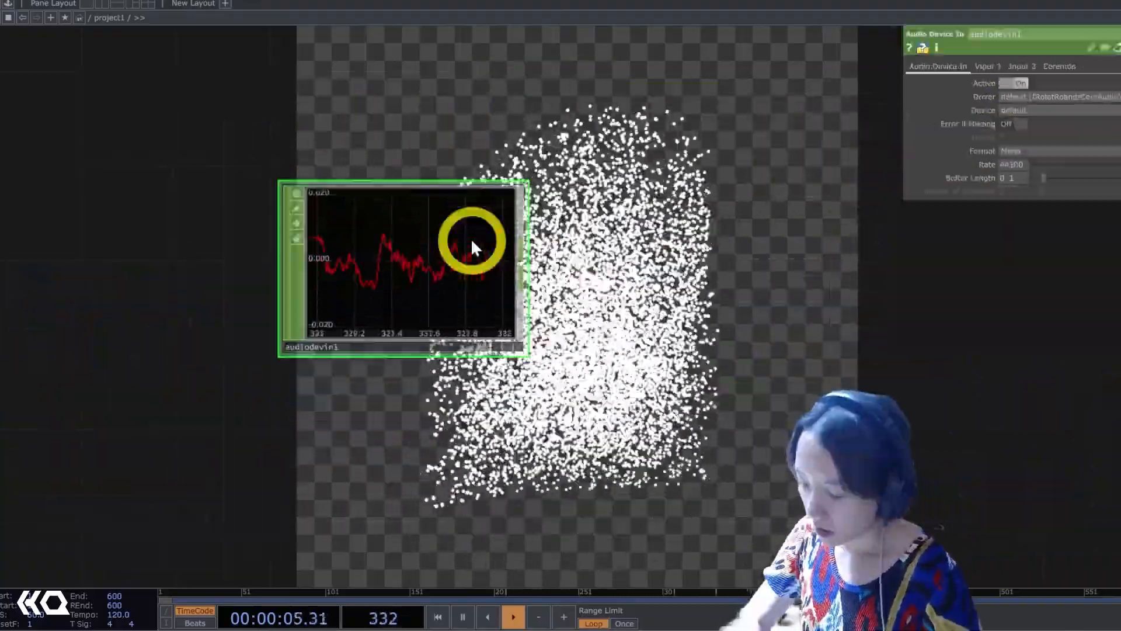
key("Tab")
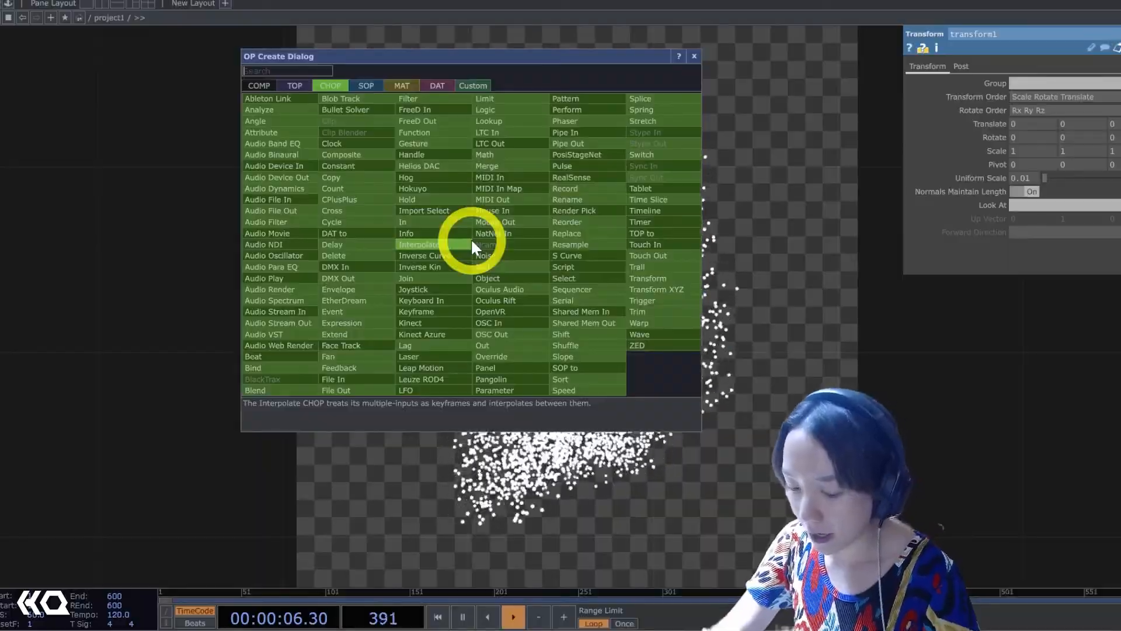
type("audi")
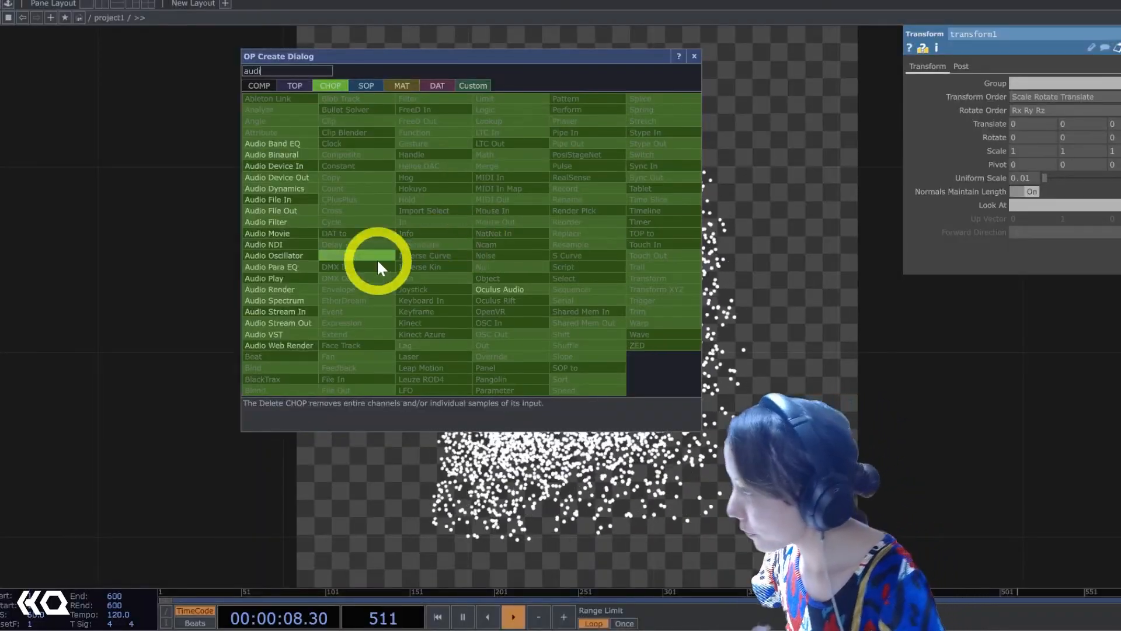
left_click(282, 200)
left_click(473, 228)
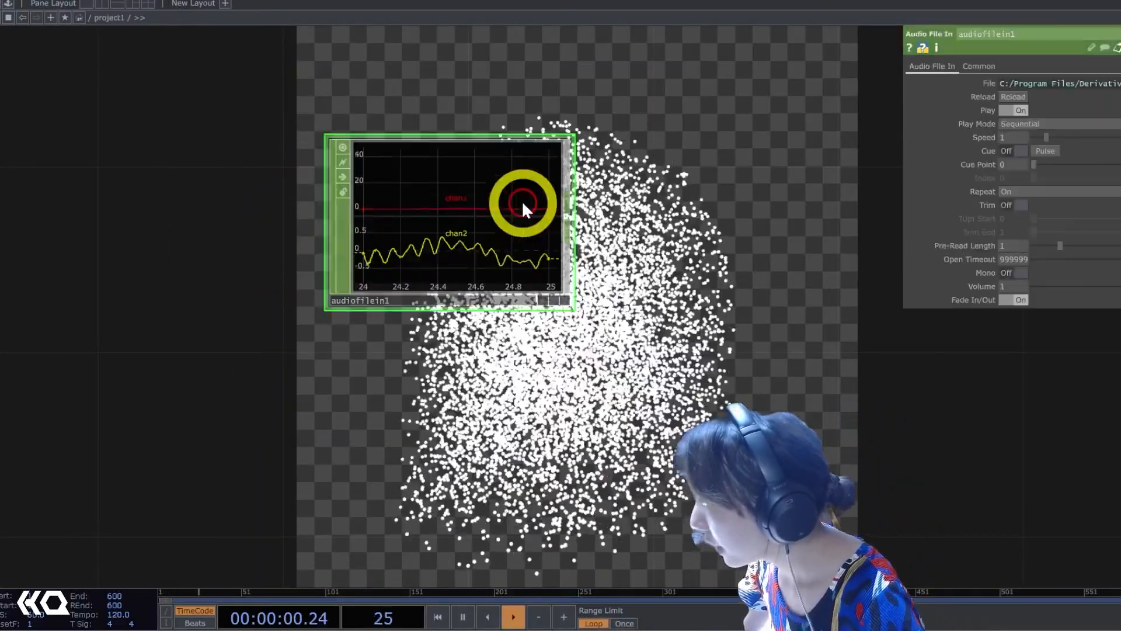
scroll(523, 193, "up", 5)
left_click_drag(723, 194, 518, 323)
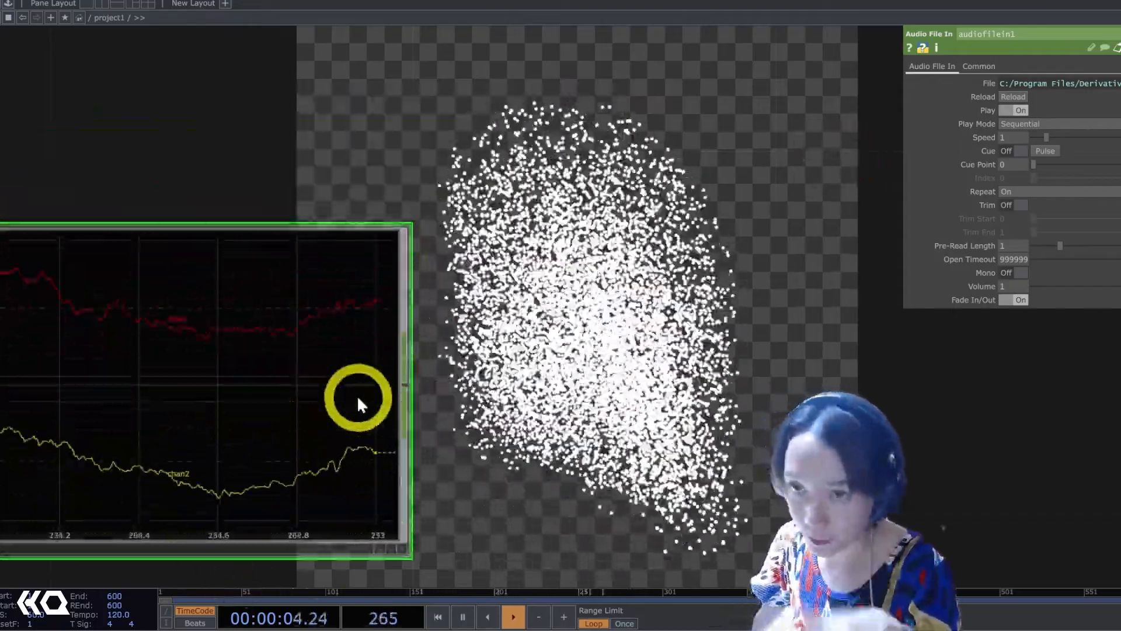
Add an Audio Device Out CHOP, feed it from the Audio File In CHOP and bypass it.
left_click_drag(625, 251, 570, 438)
key("Tab")
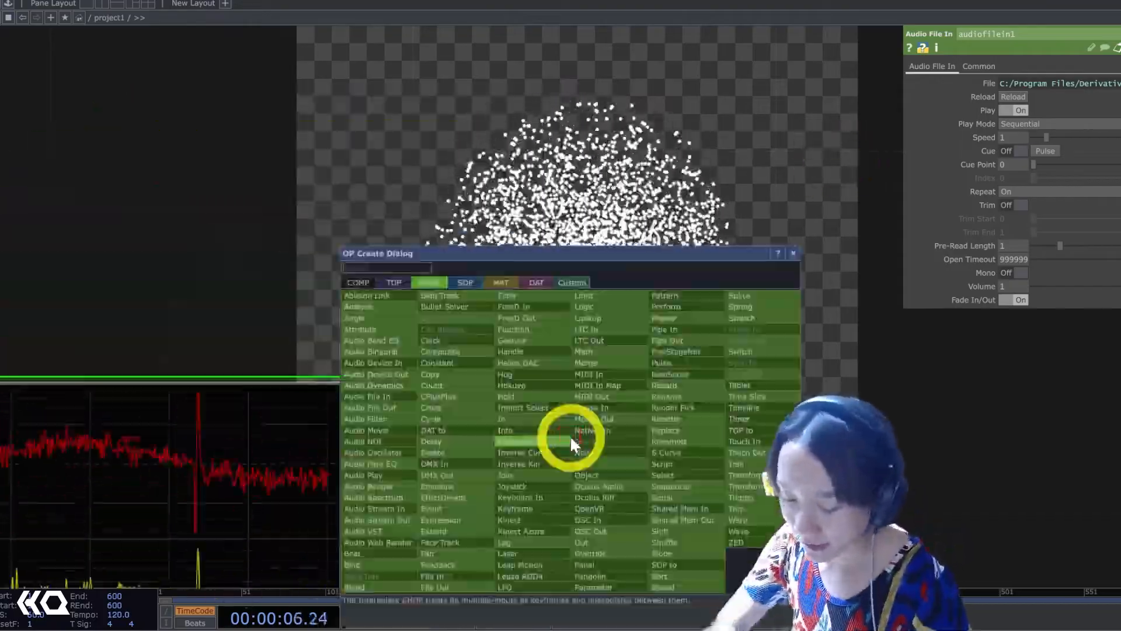
type("audi")
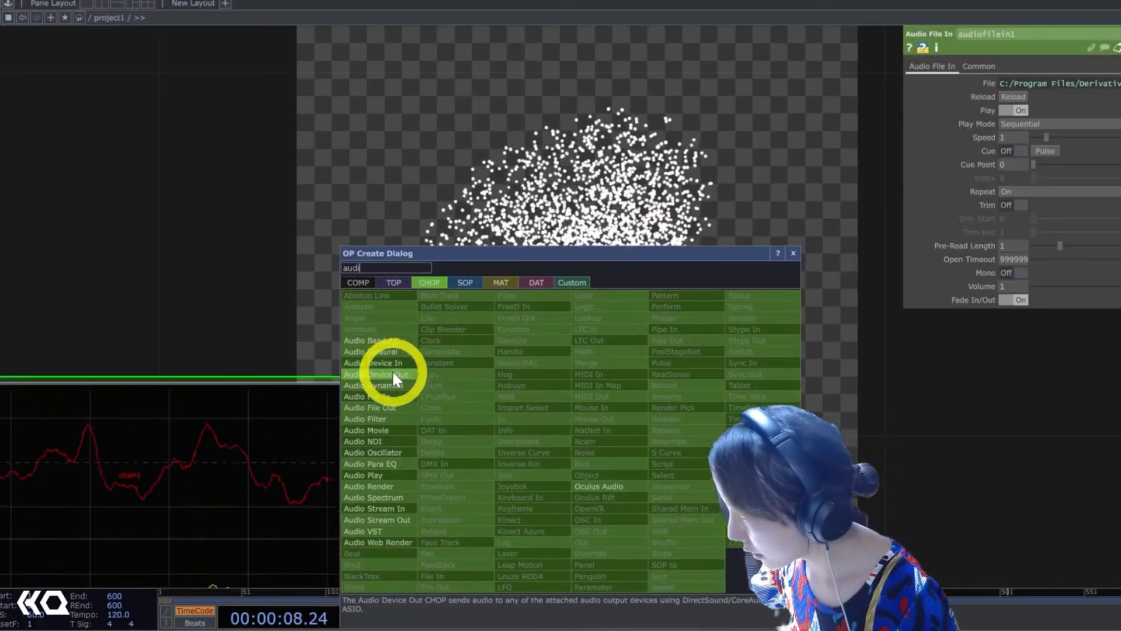
left_click(391, 373)
left_click(612, 277)
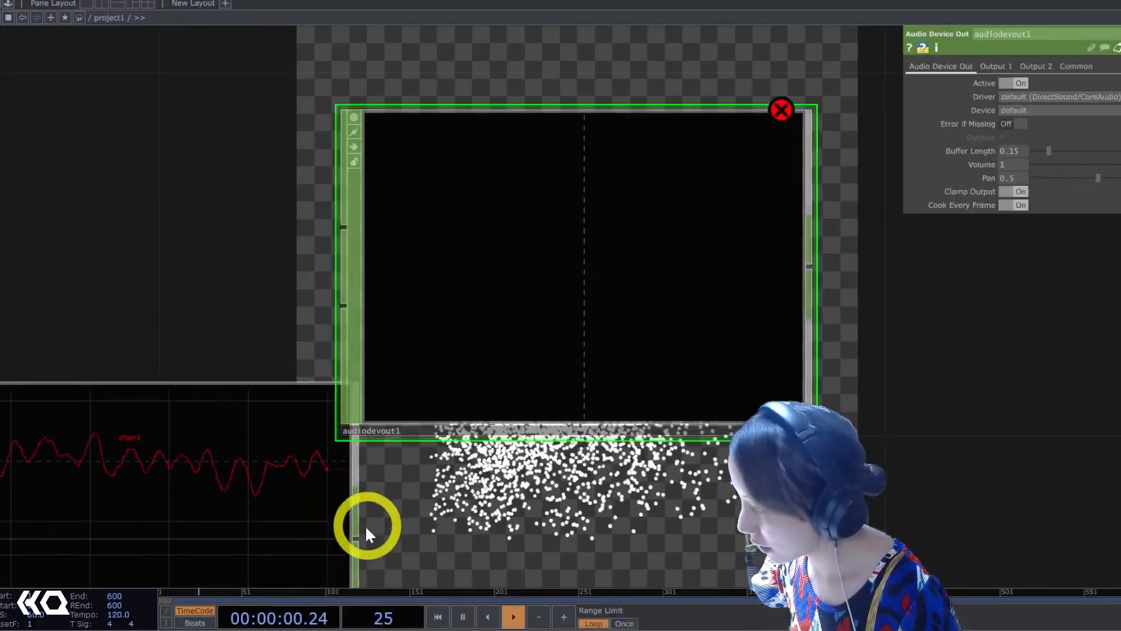
left_click(356, 540)
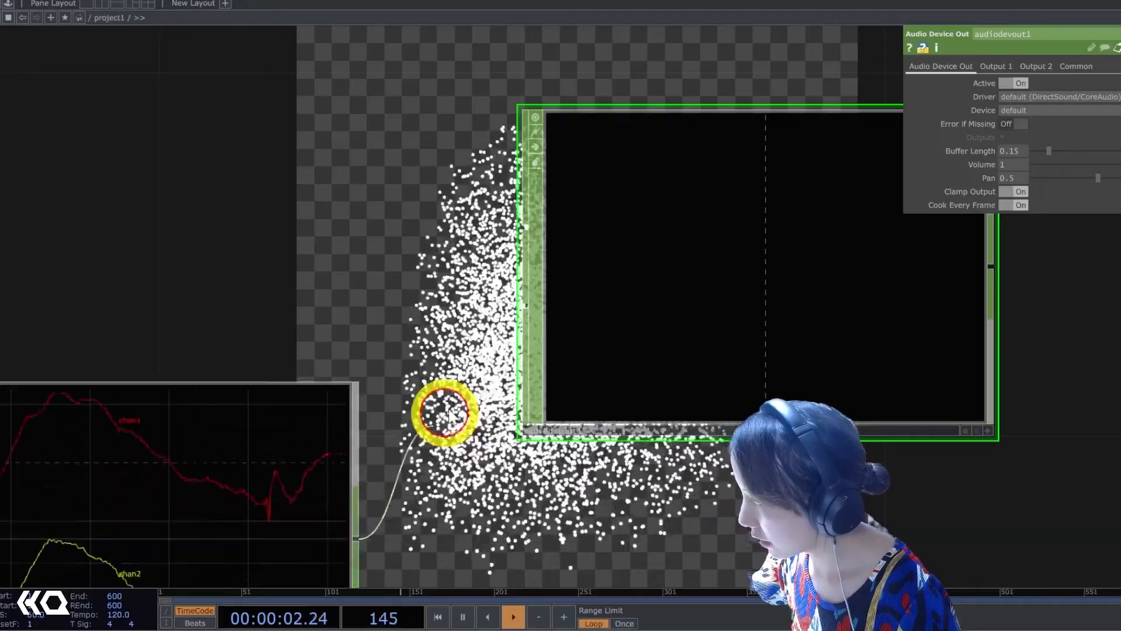
left_click(522, 227)
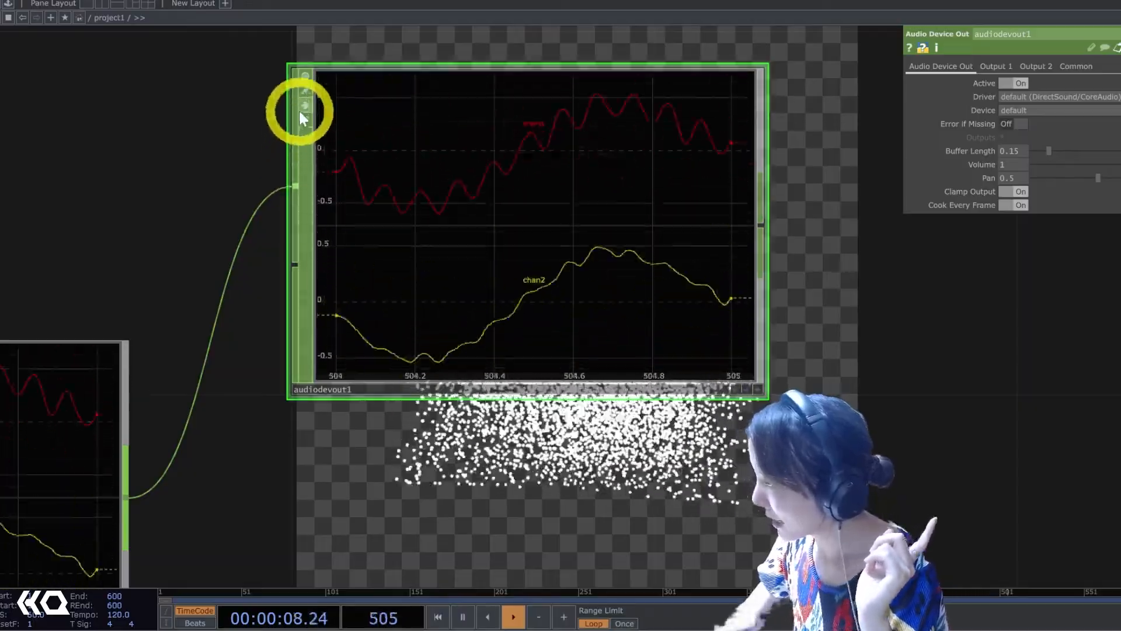
left_click(304, 106)
Load the WAV file from TouchDesigner's Audio samples folder into the Audio File In CHOP.
left_click_drag(13, 317, 360, 250)
left_click(351, 344)
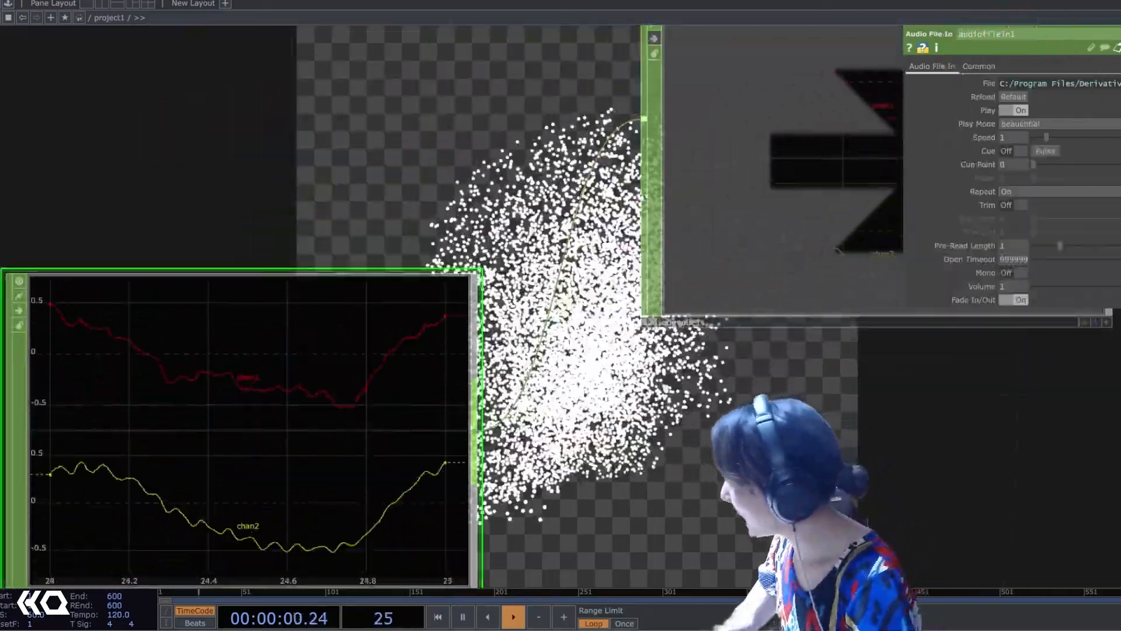
left_click(1101, 79)
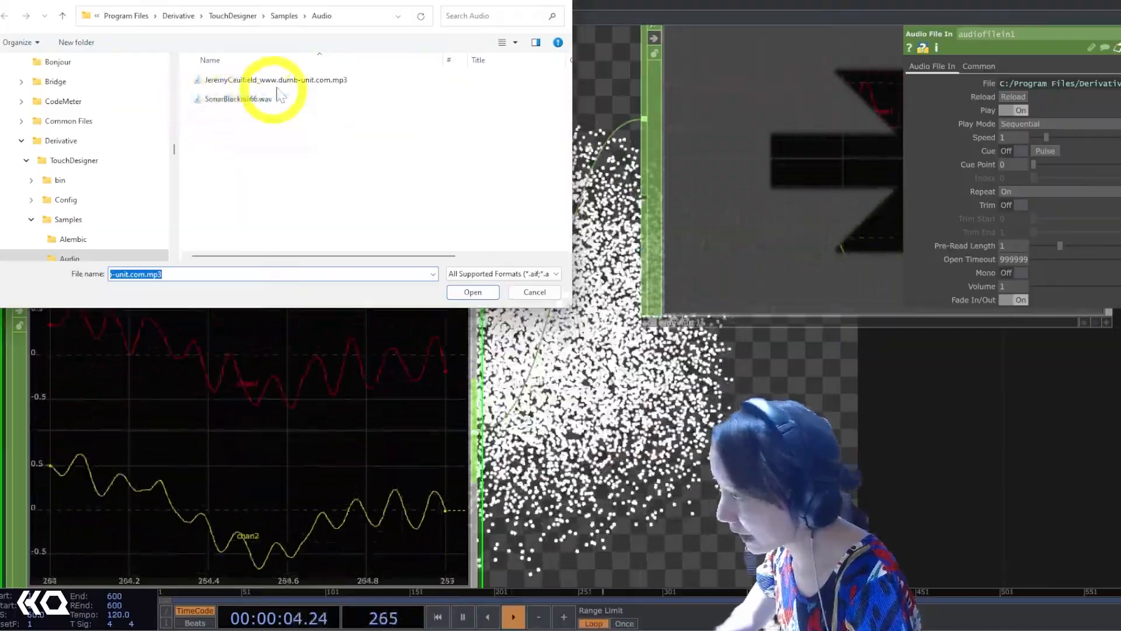
left_click(242, 99)
left_click(471, 292)
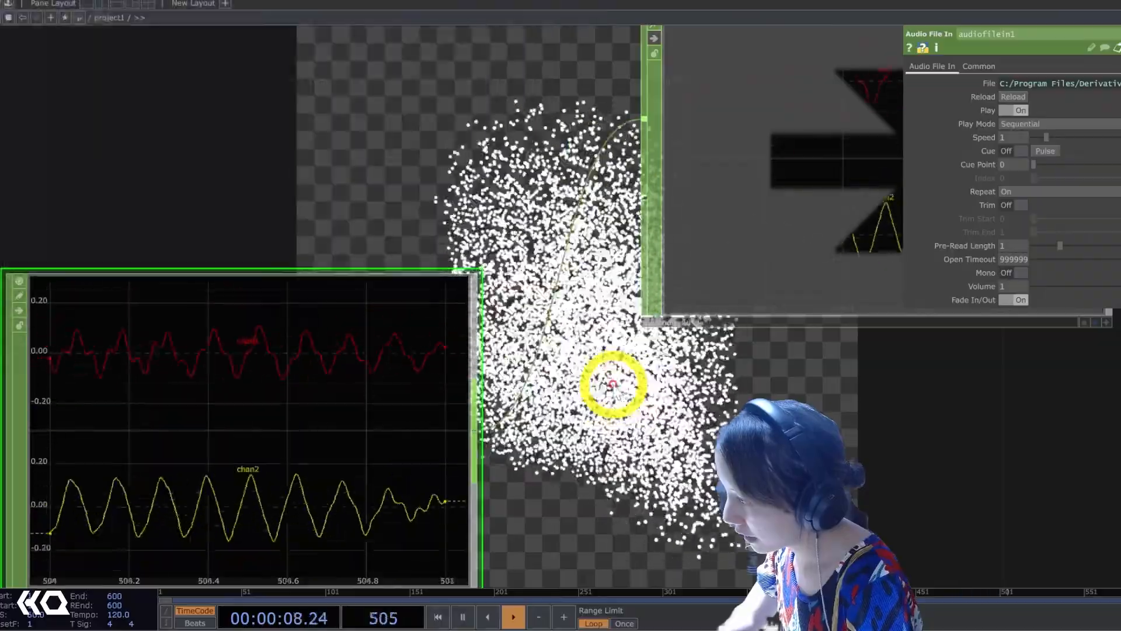
key("h")
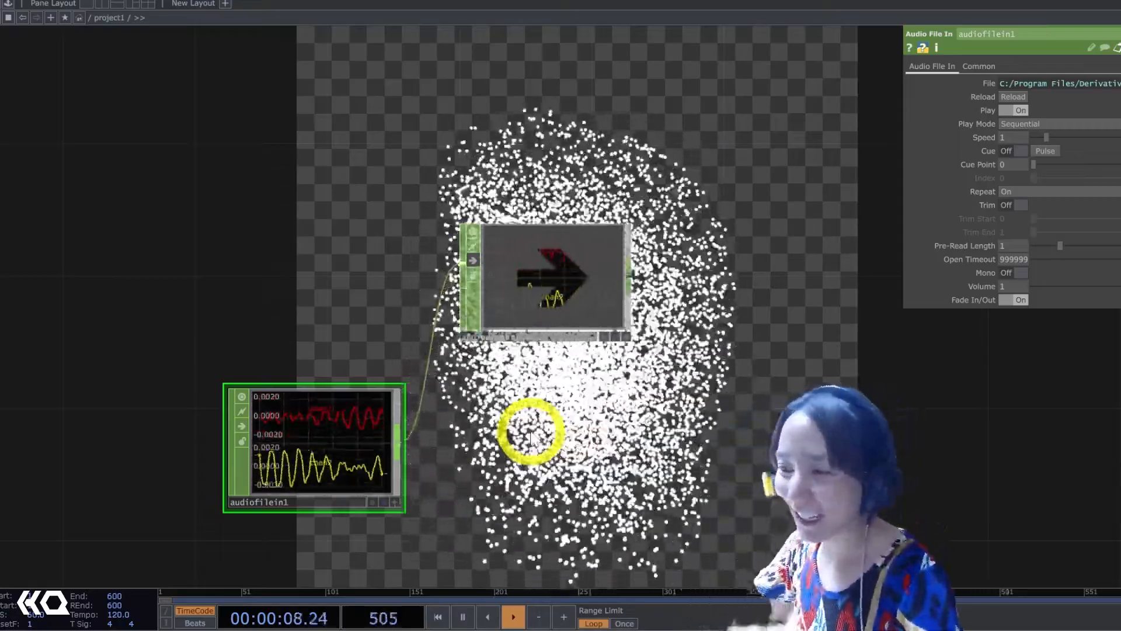
Add an Analyze CHOP below the Audio Device Out CHOP and feed it from the Audio File In CHOP.
left_click_drag(501, 427, 394, 351)
key("Tab")
type("a")
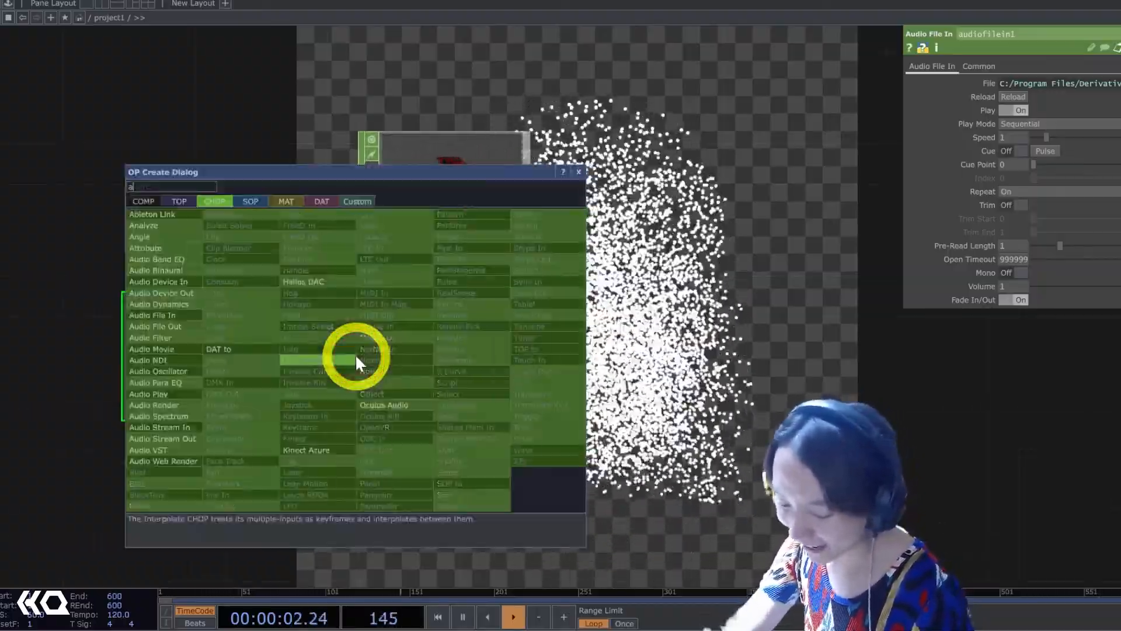
left_click(153, 228)
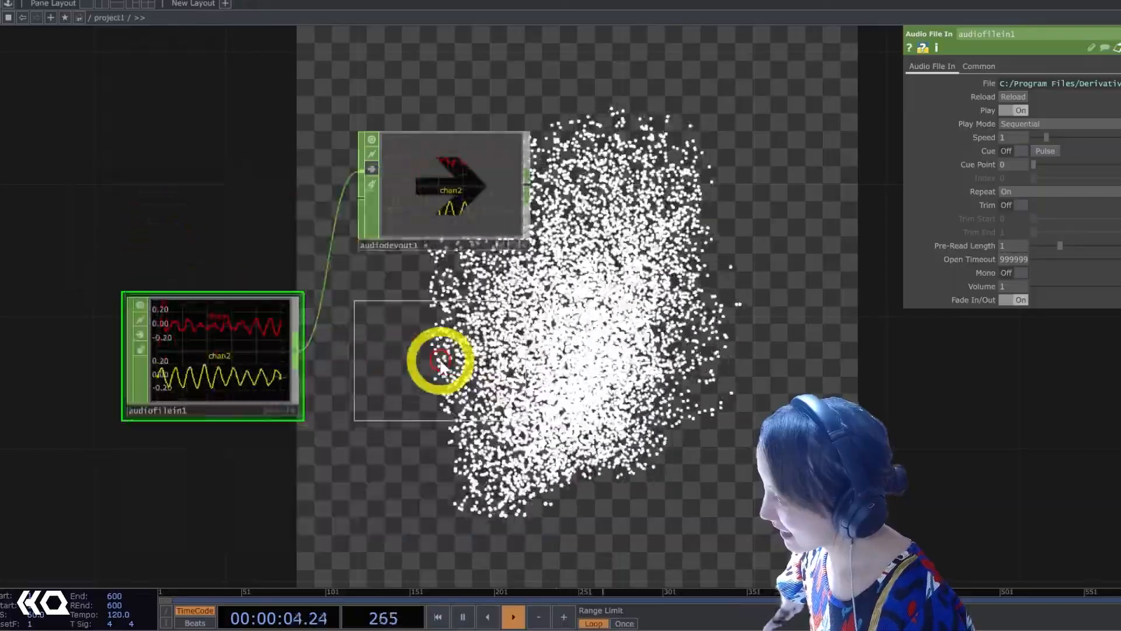
left_click(441, 362)
left_click_drag(299, 352, 365, 342)
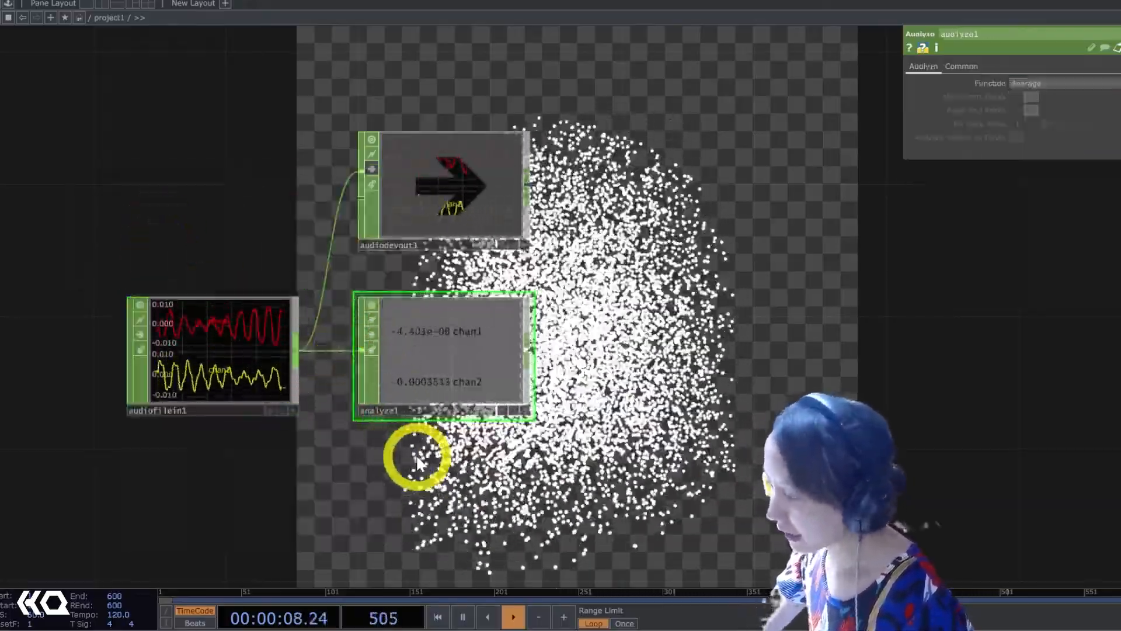
Set the Analyze CHOP's function to Maximum.
left_click_drag(416, 455, 355, 373)
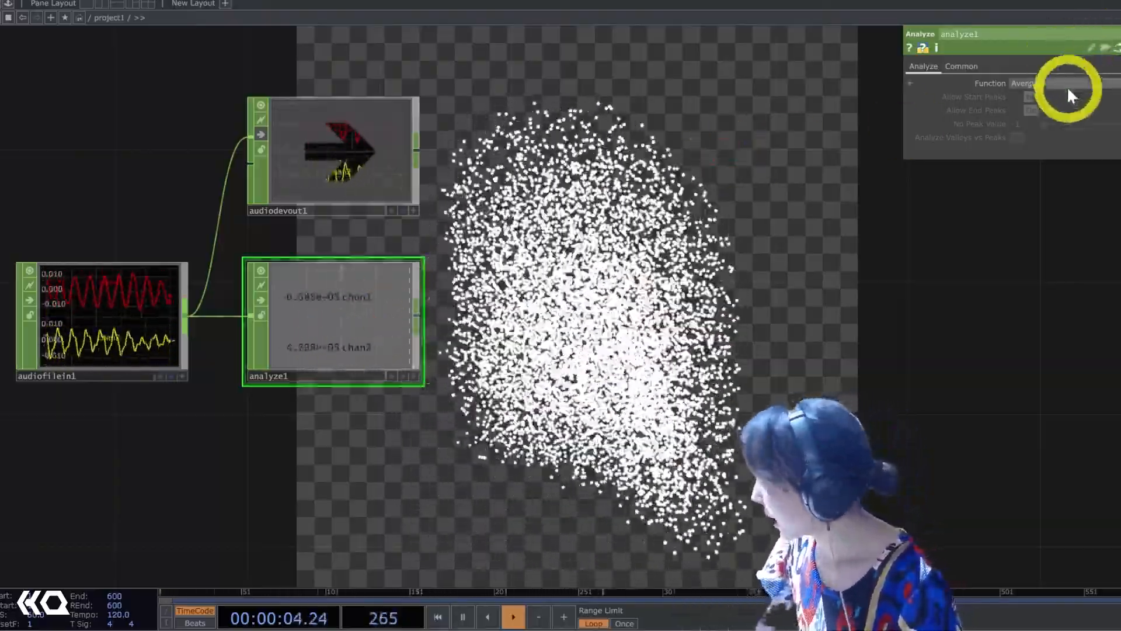
left_click(1067, 87)
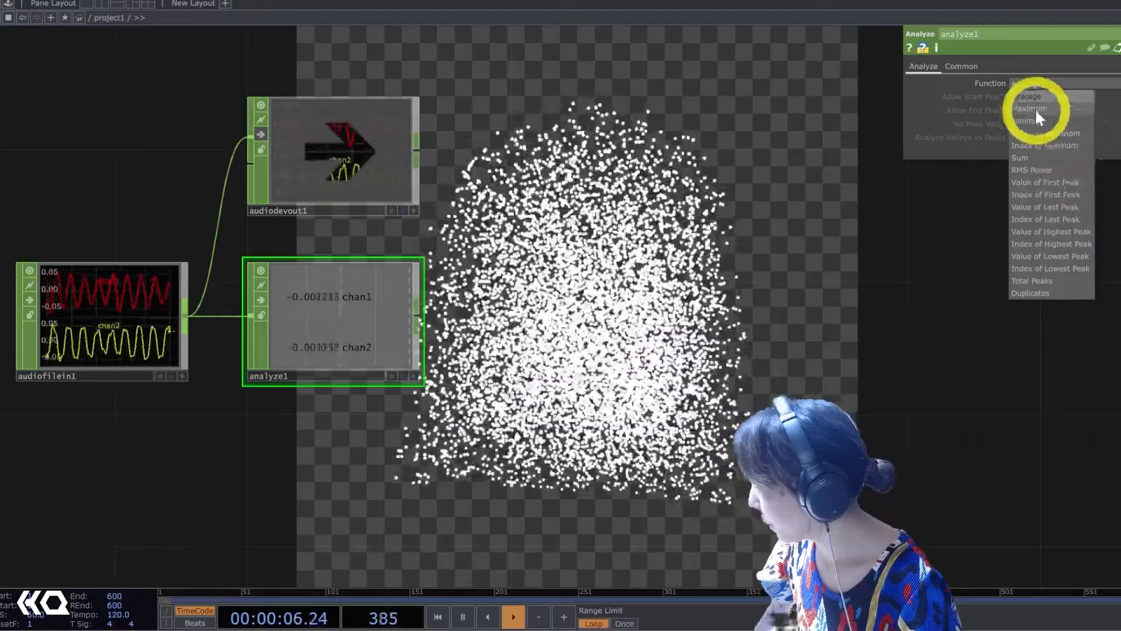
left_click(1035, 109)
Append a Math CHOP to the Analyze CHOP and set its Combine Channels to Add.
scroll(417, 298, "up", 3)
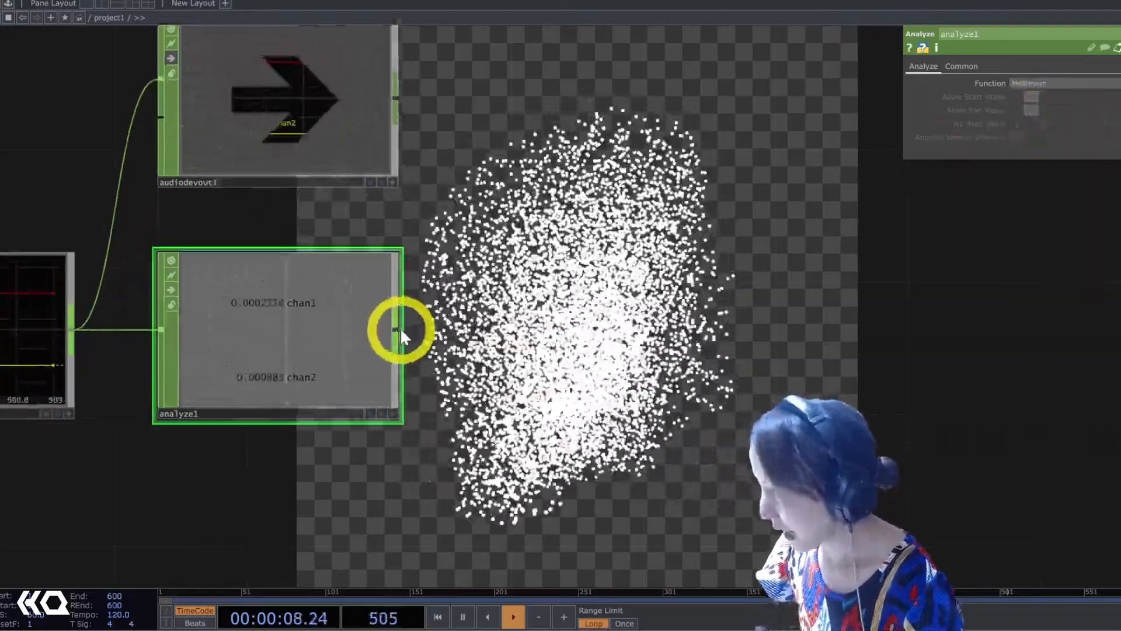
right_click(398, 328)
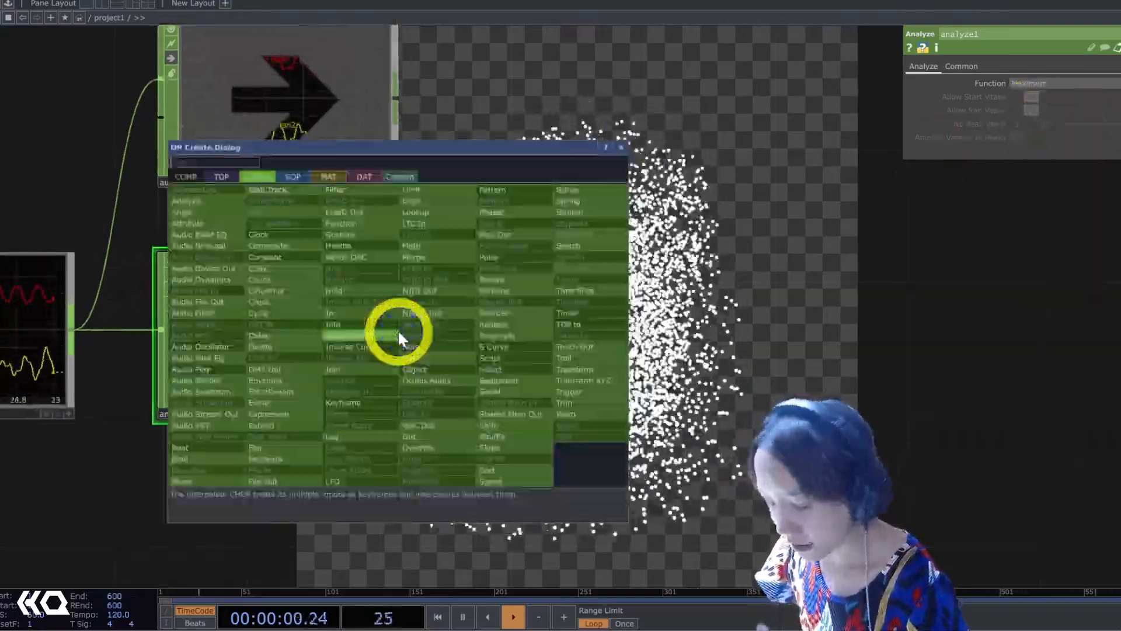
left_click(408, 248)
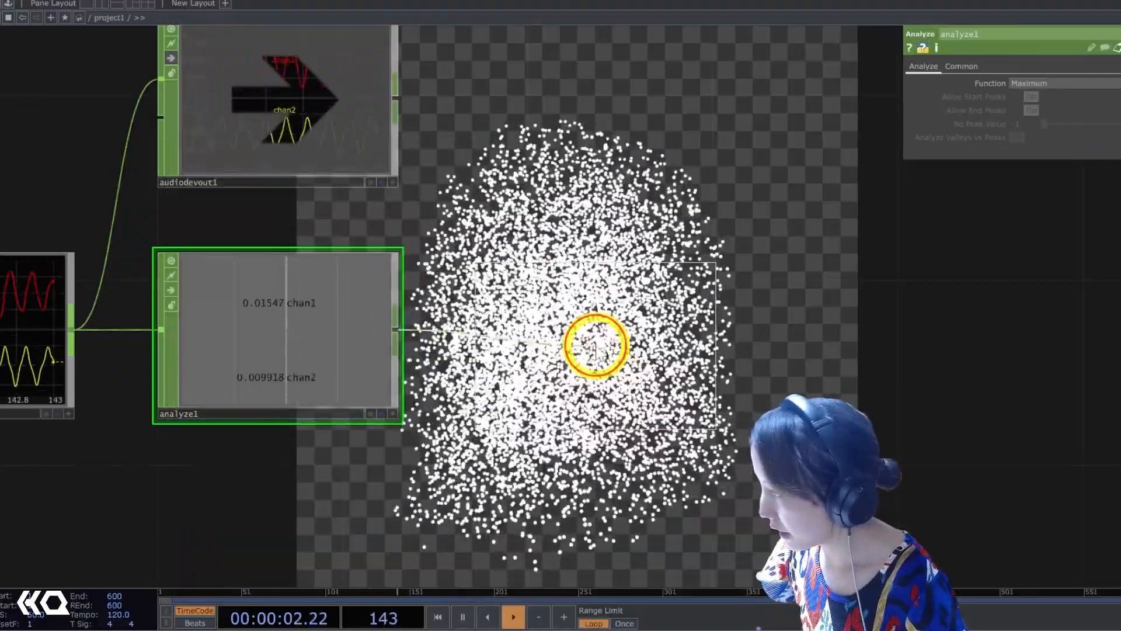
left_click(595, 348)
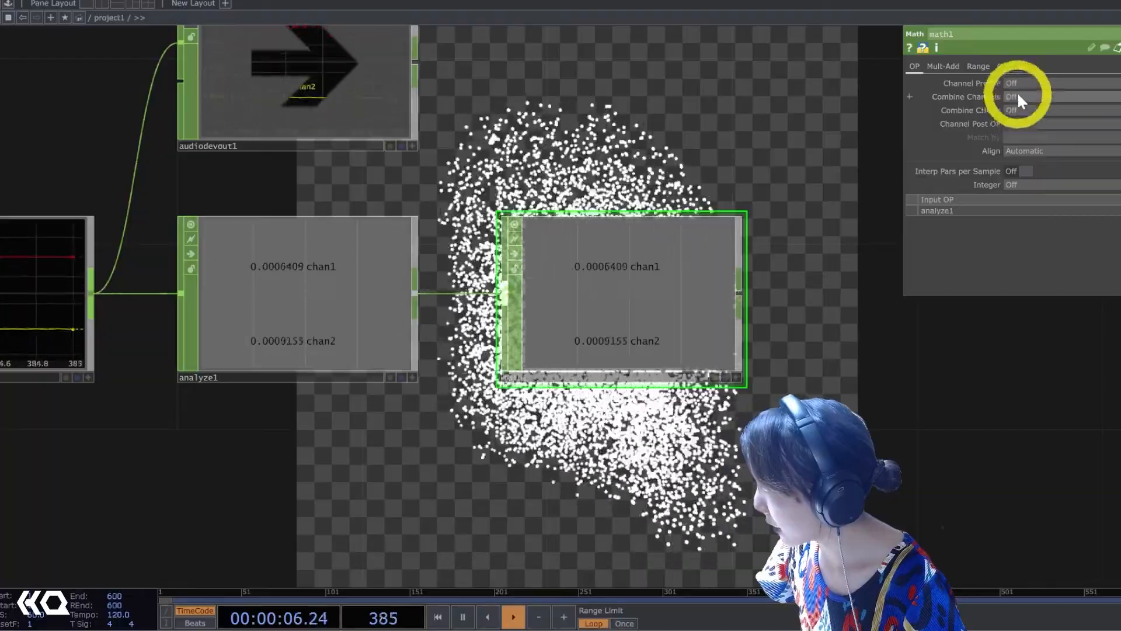
left_click(1018, 99)
left_click(1019, 122)
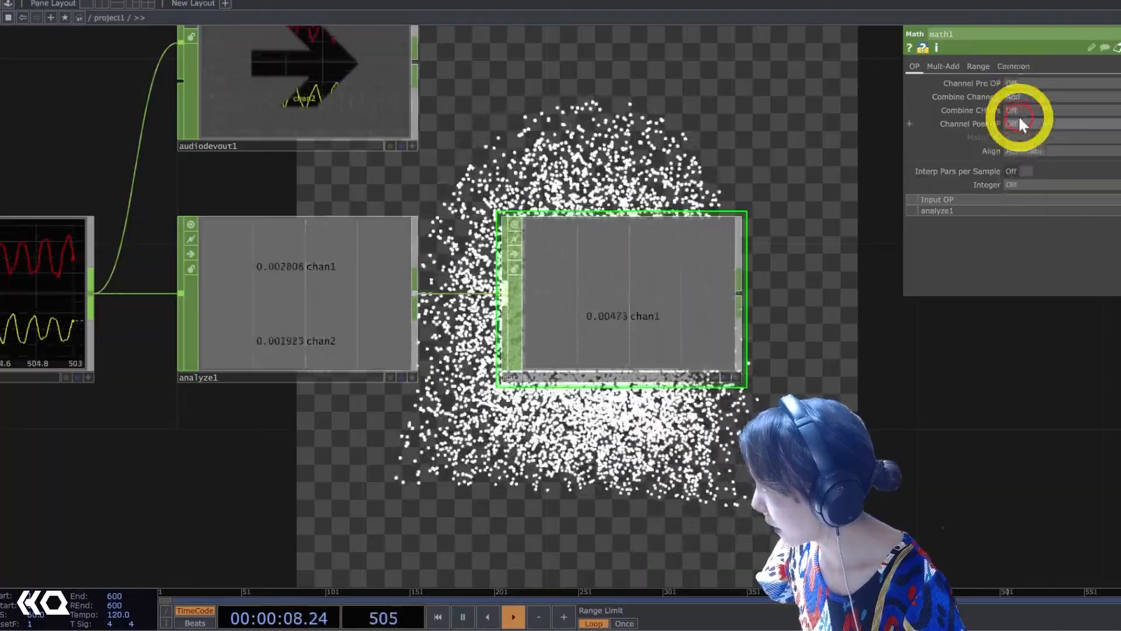
left_click(645, 169)
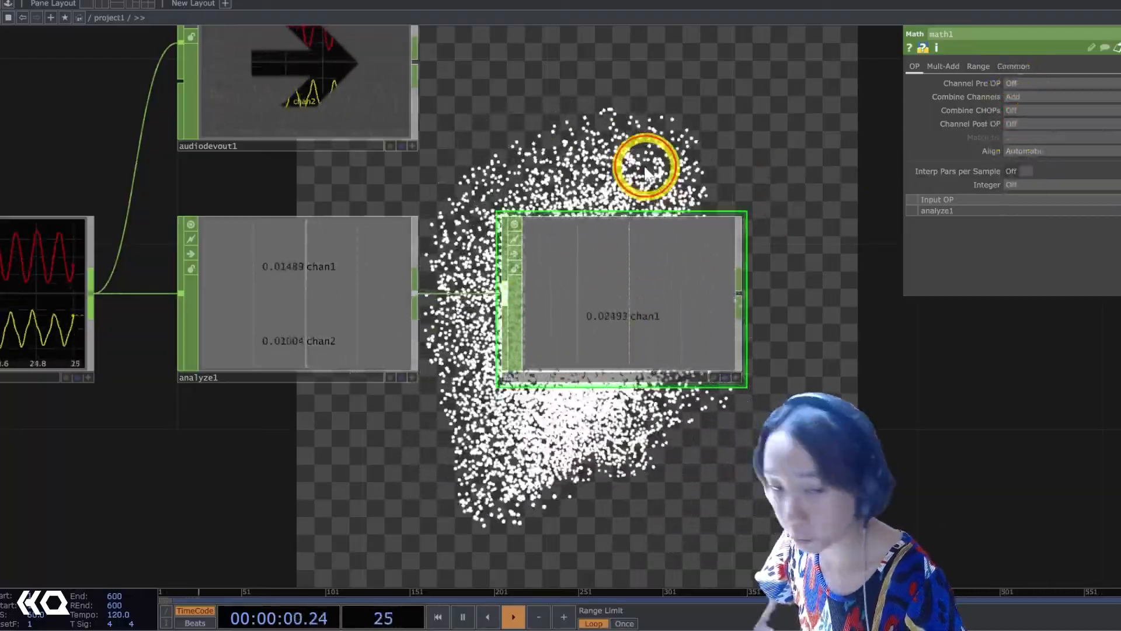
Append a Rename CHOP to the output of the Math CHOP.
left_click_drag(645, 168, 488, 171)
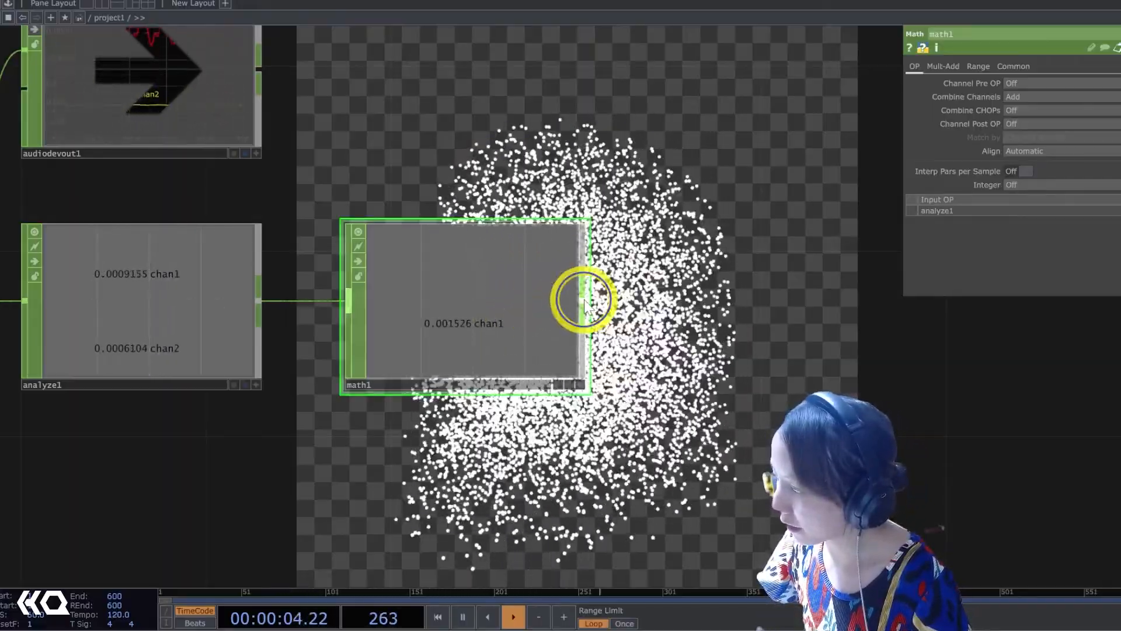
left_click(584, 301)
type("rena")
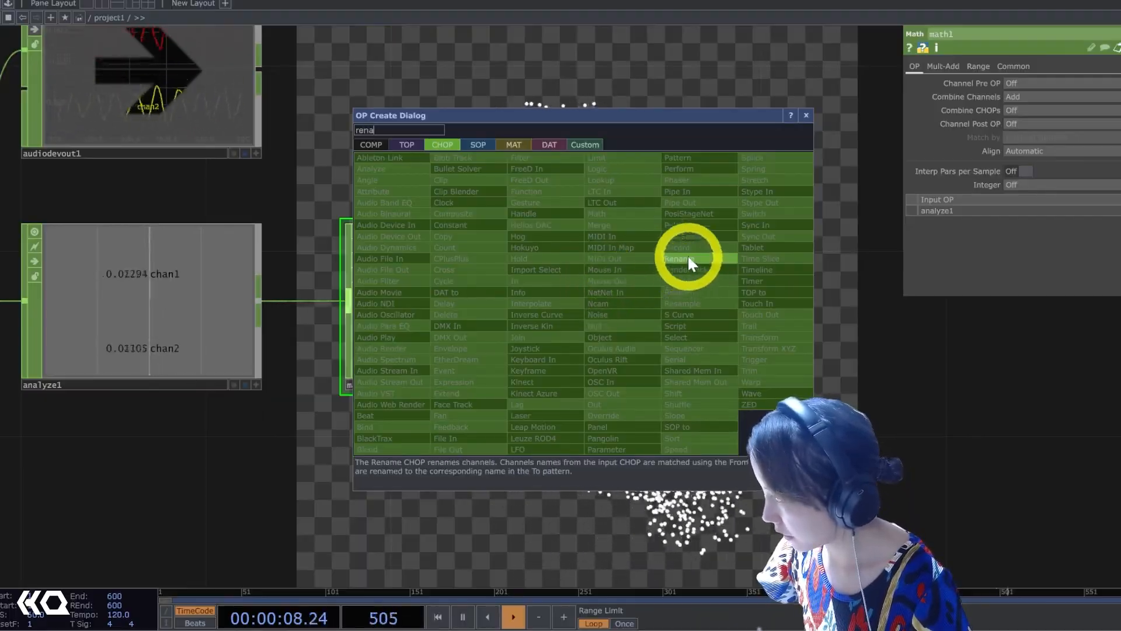
left_click(683, 258)
left_click(744, 194)
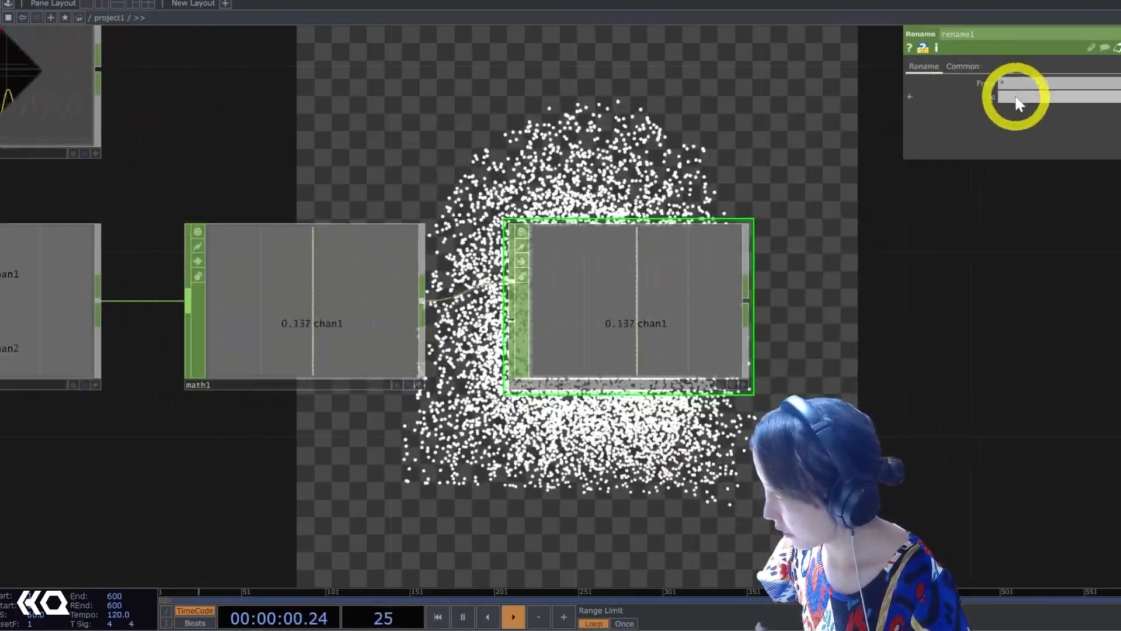
Rename the combined audio channel to audioAmpNoise in the Rename CHOP.
left_click(1015, 98)
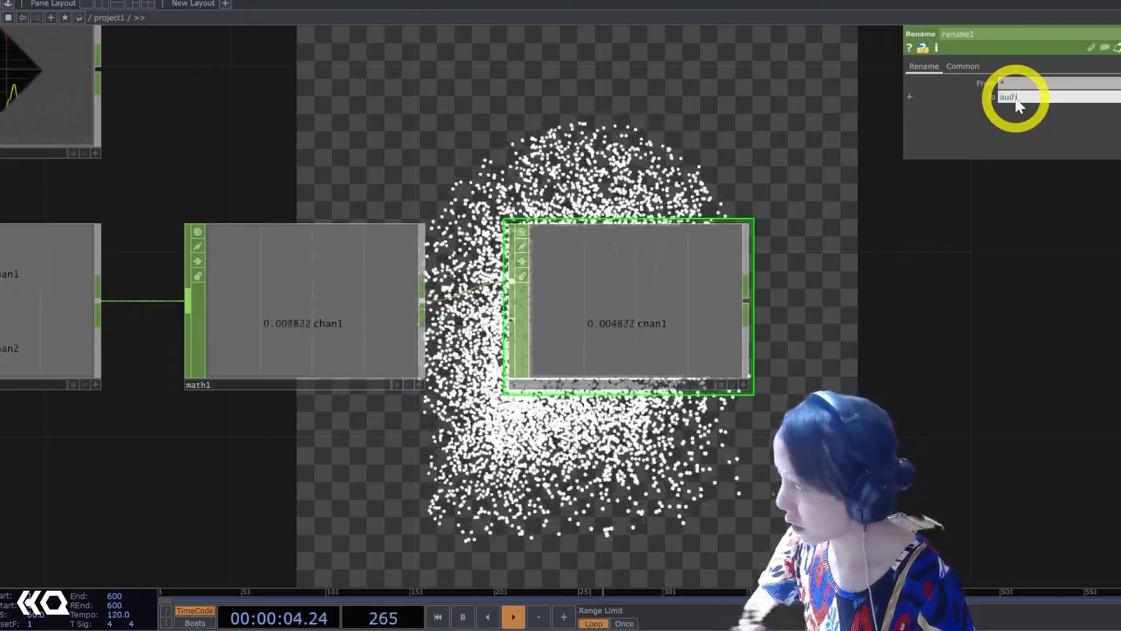
type("audioAmp")
key("Return")
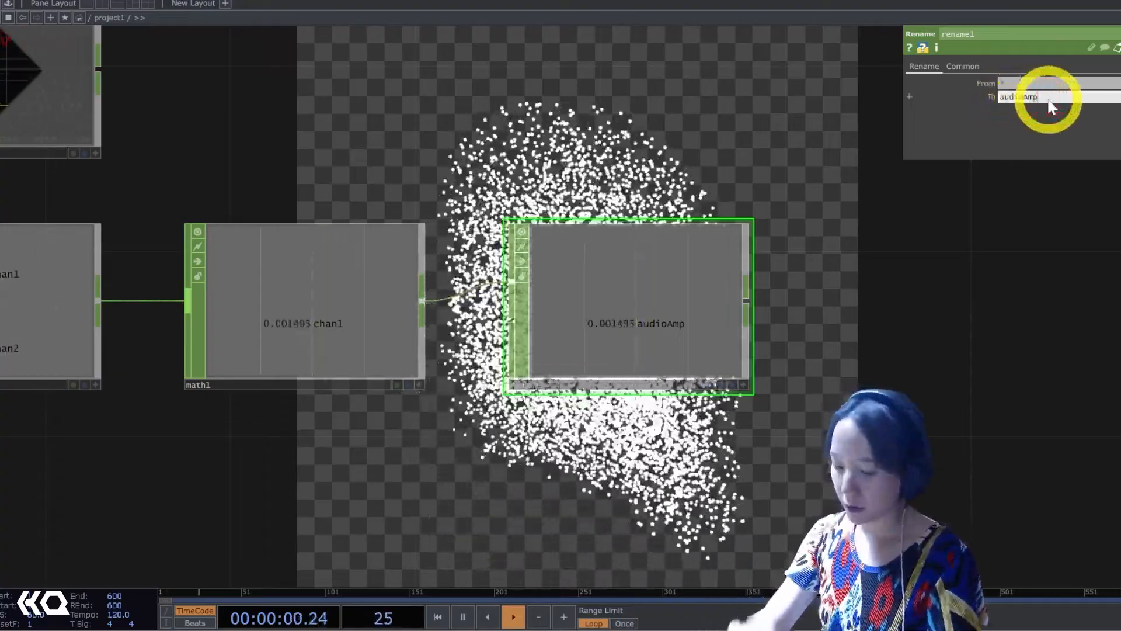
type("Noise")
key("Return")
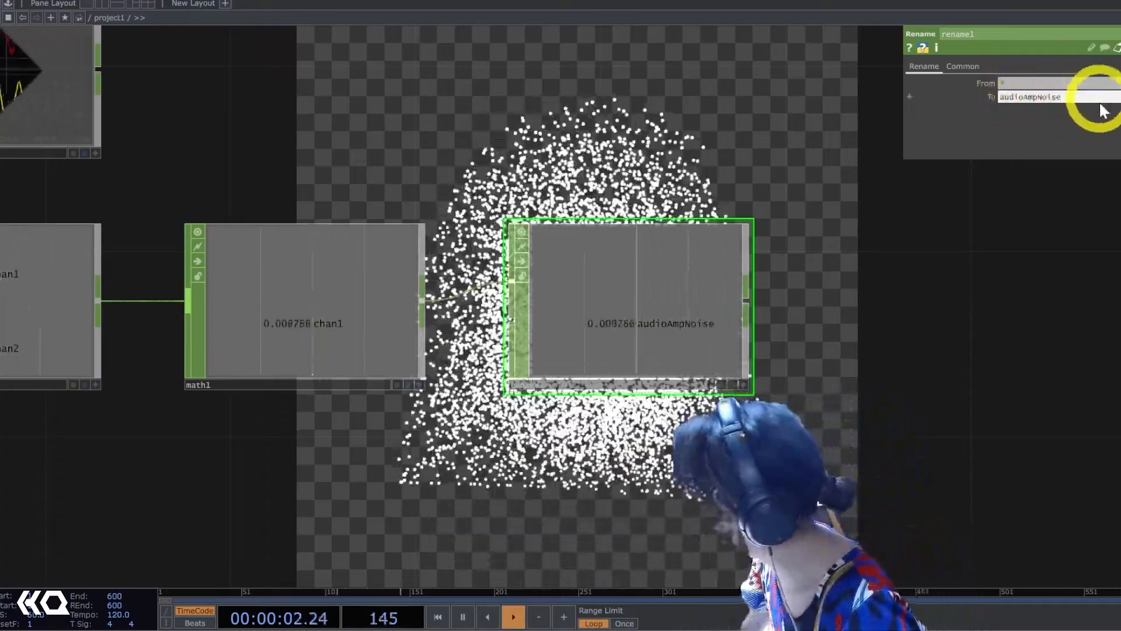
Insert a second Math CHOP between the first Math CHOP and the Rename CHOP and show its range parameters.
left_click_drag(1007, 246, 766, 242)
left_click_drag(437, 279, 760, 275)
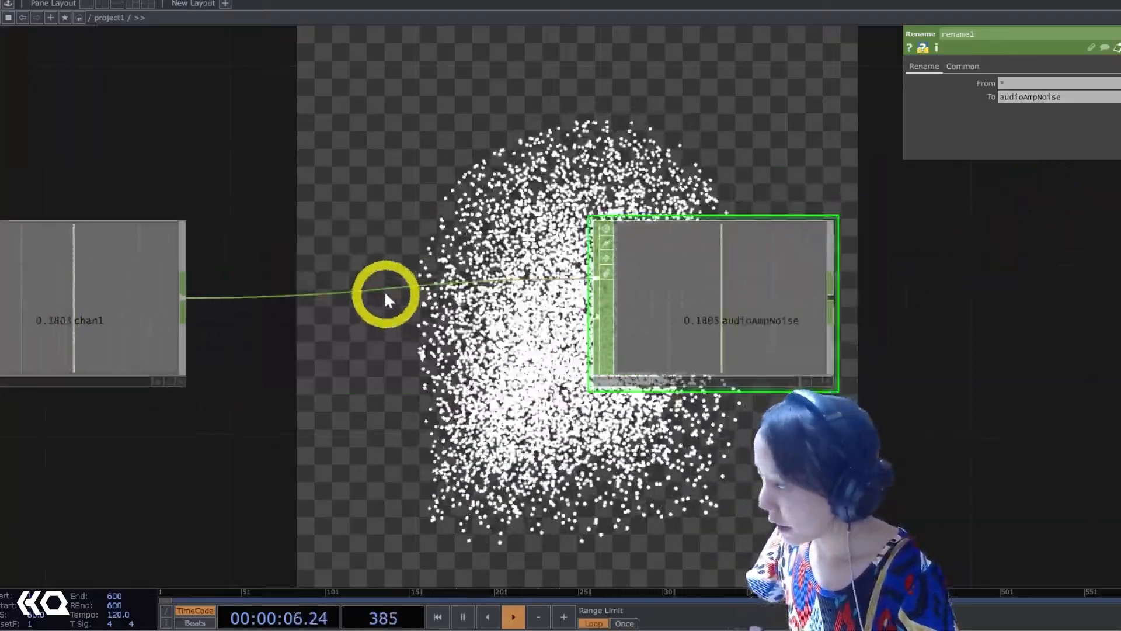
right_click(382, 288)
left_click(416, 278)
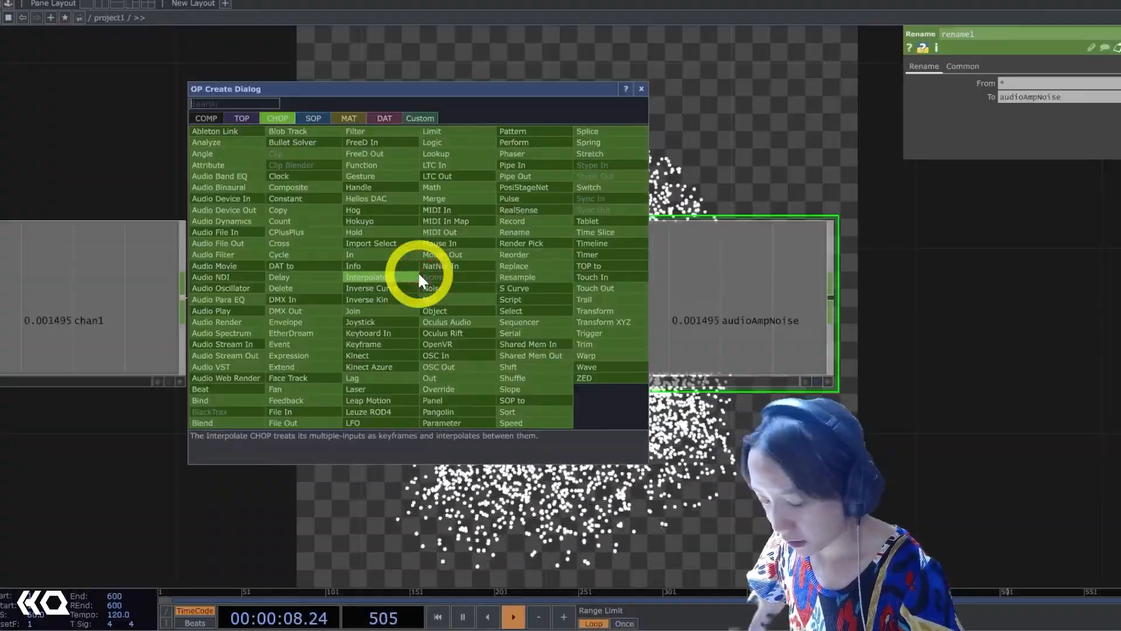
type("math")
left_click(432, 186)
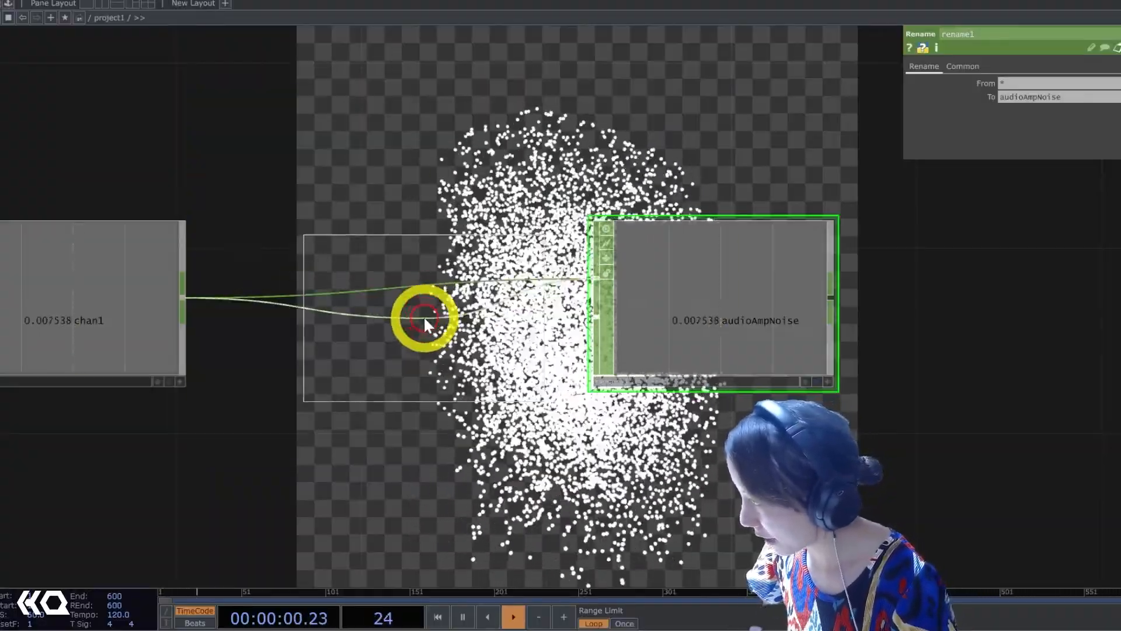
left_click(426, 315)
left_click(978, 64)
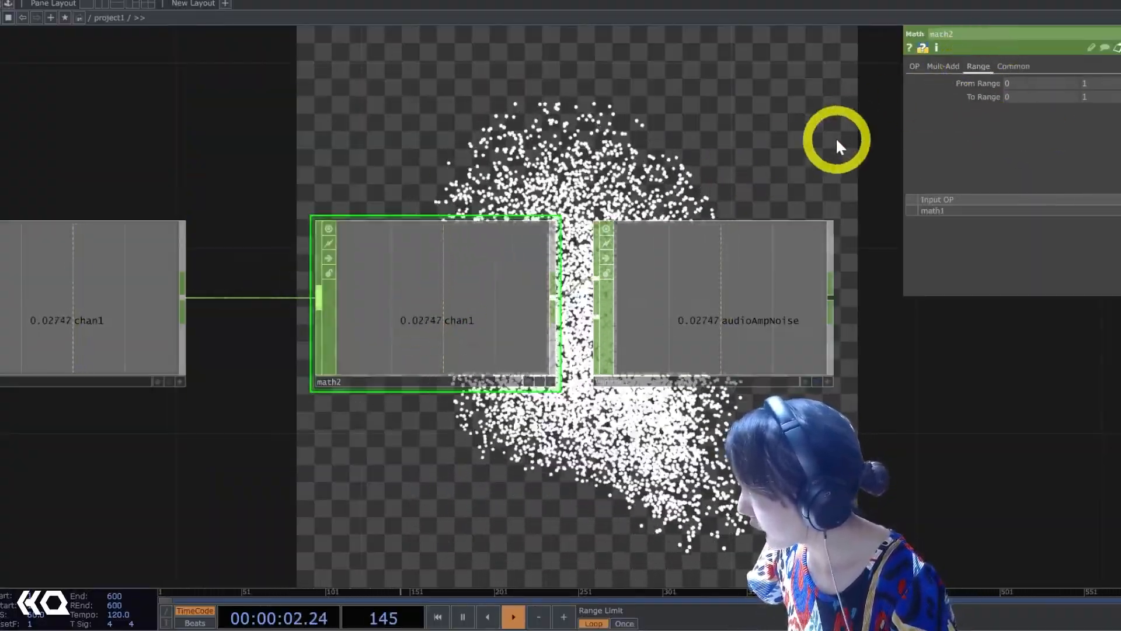
Append a Merge CHOP to the output of the audioAmpNoise Rename CHOP.
left_click_drag(523, 128, 287, 151)
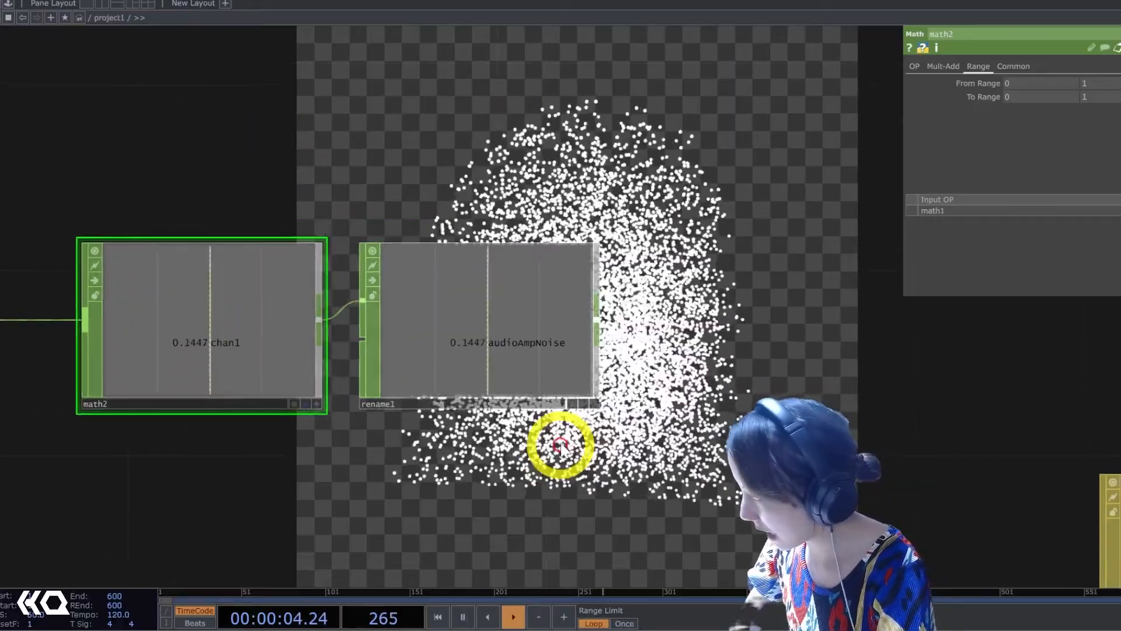
scroll(467, 348, "up", 6)
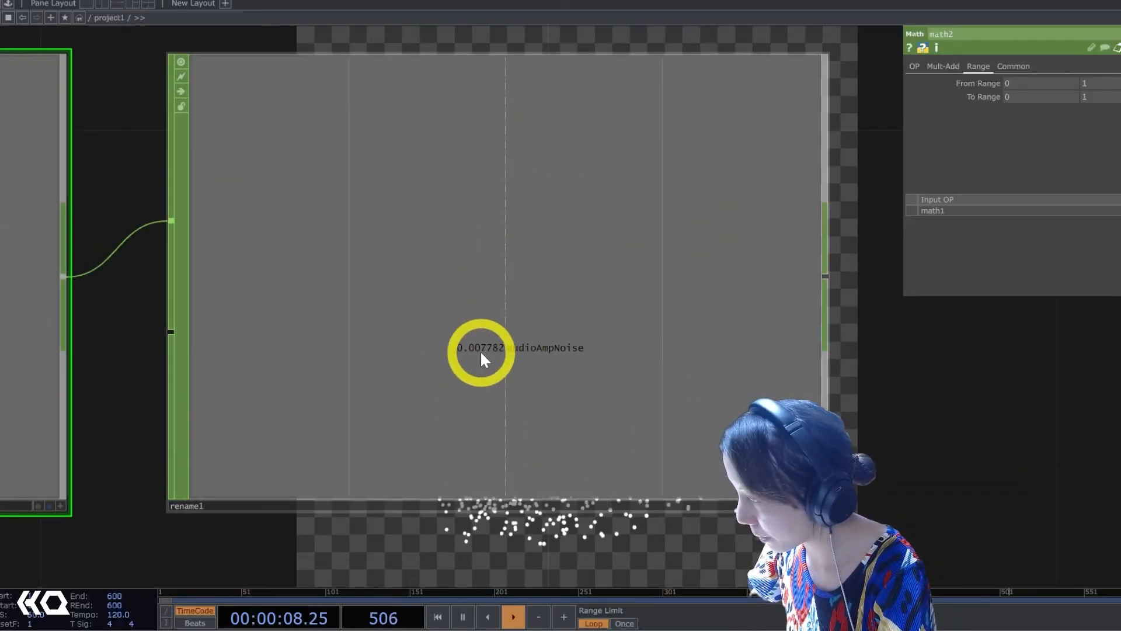
scroll(485, 349, "down", 5)
scroll(487, 349, "down", 3)
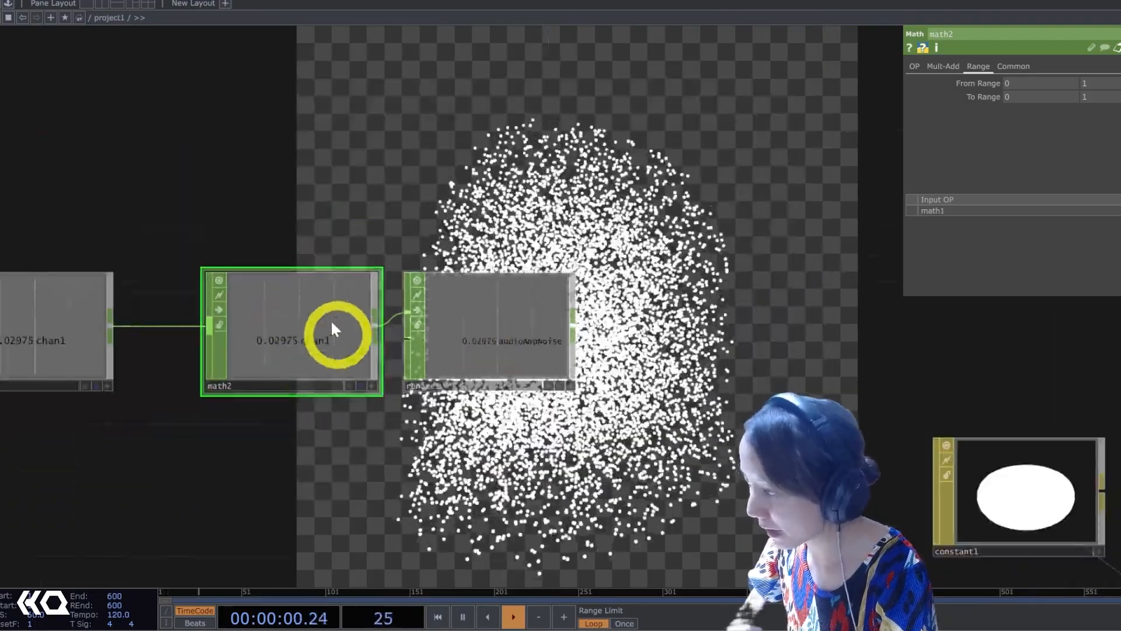
left_click_drag(631, 333, 532, 328)
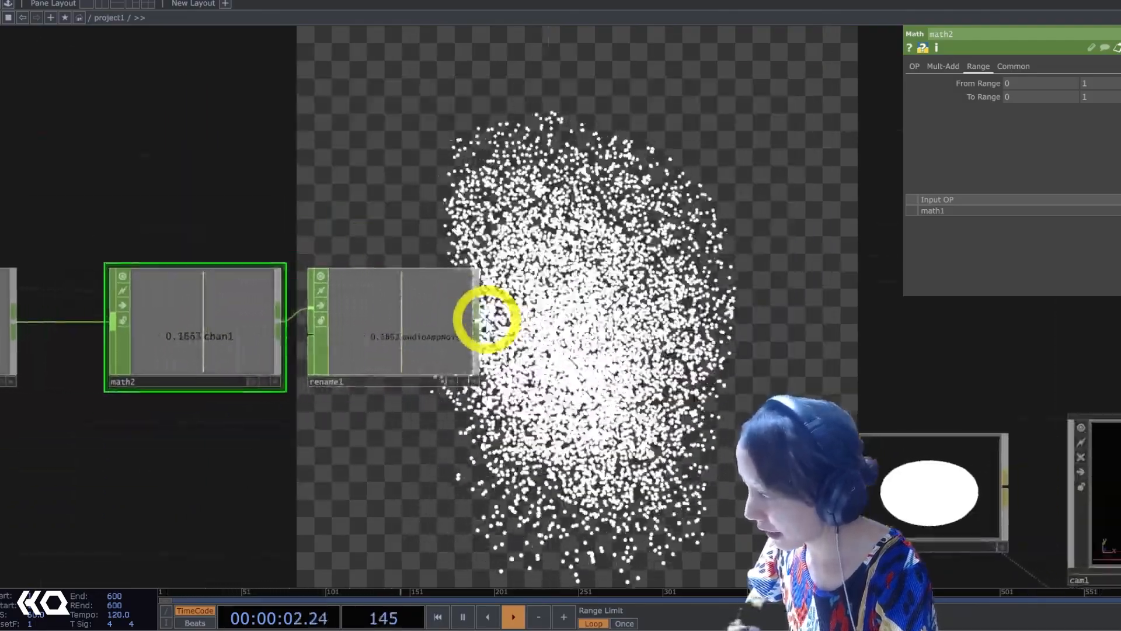
key("Tab")
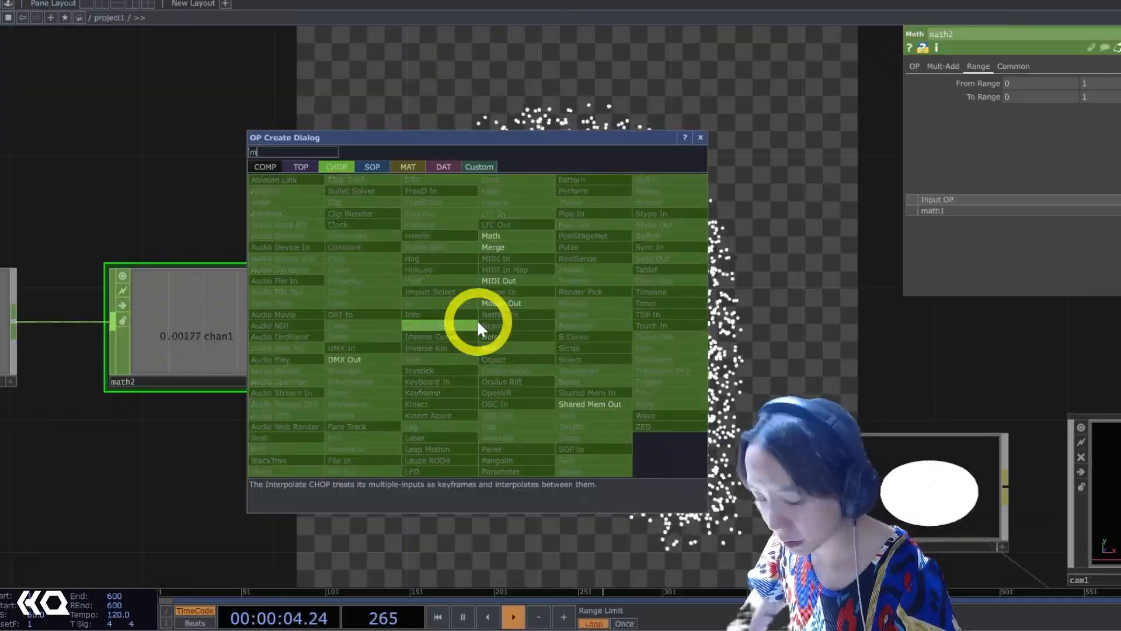
left_click(494, 247)
left_click(604, 457)
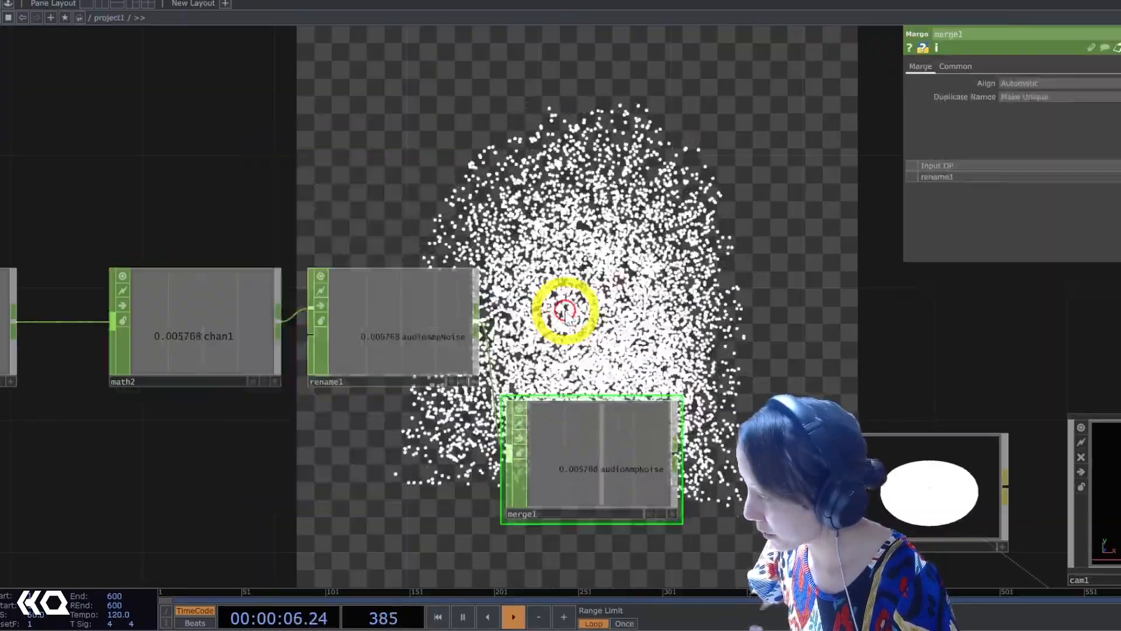
Append a Null CHOP to the output of the Merge CHOP.
scroll(658, 243, "down", 4)
right_click_drag(462, 309, 203, 148)
left_click_drag(236, 273, 67, 105)
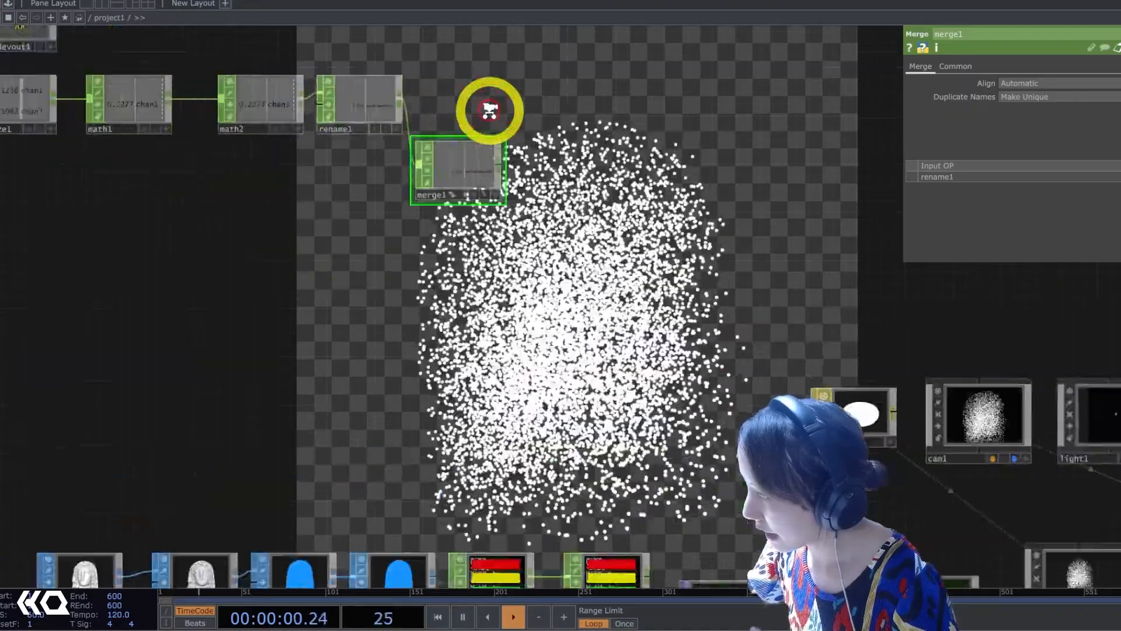
scroll(489, 108, "up", 5)
right_click(521, 278)
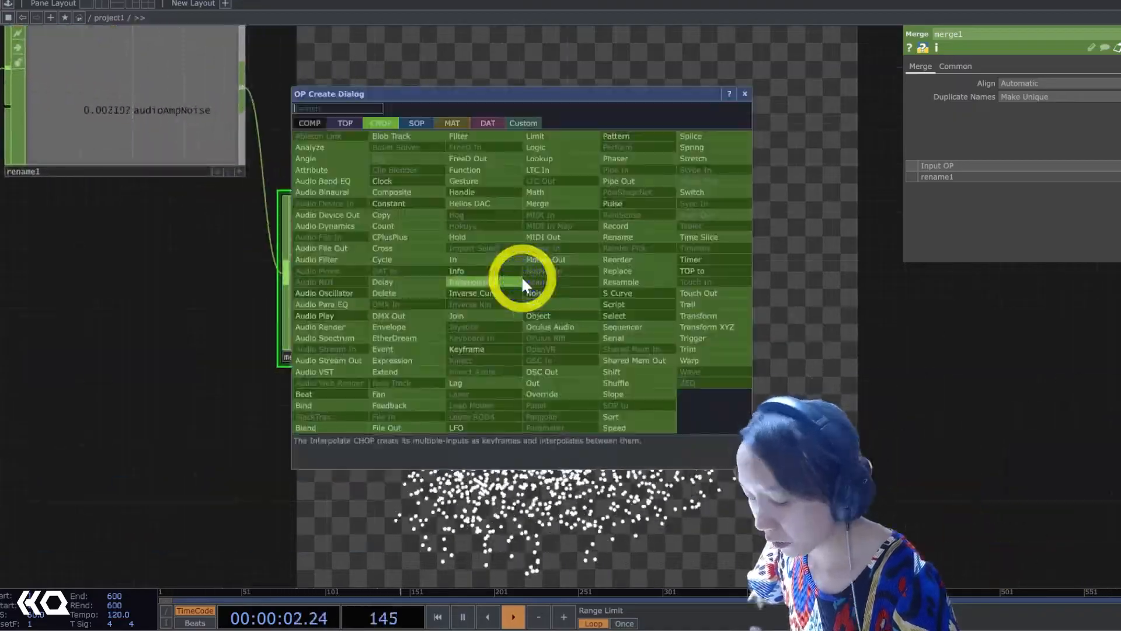
type("nul")
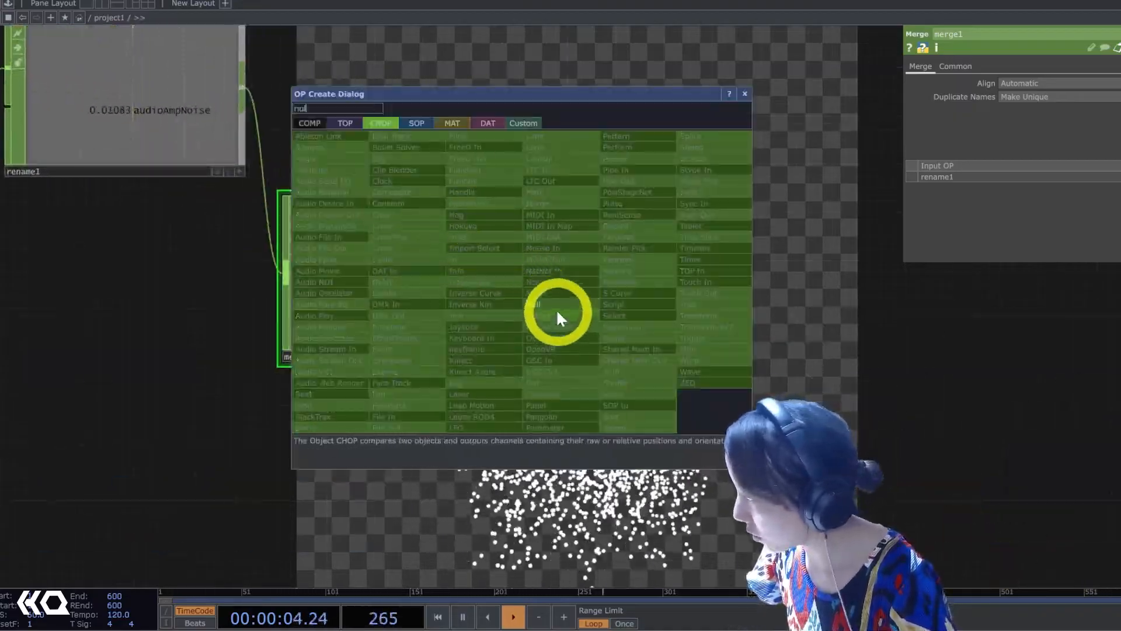
left_click(558, 316)
left_click(776, 324)
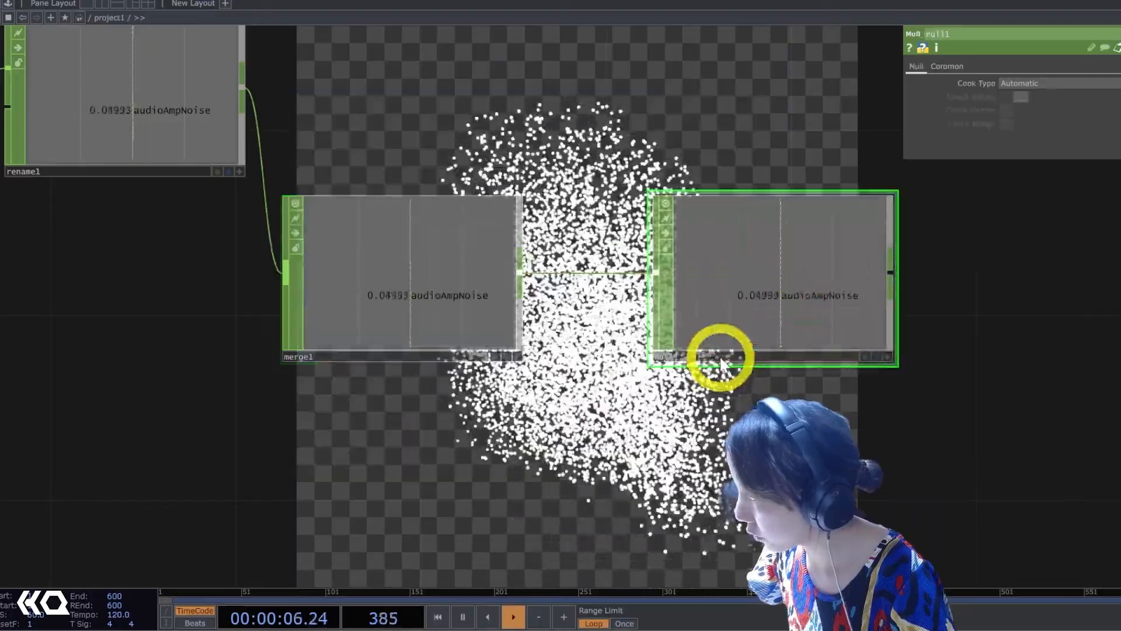
Rename the new Null CHOP to chopRef.
left_click(721, 357)
type("chop")
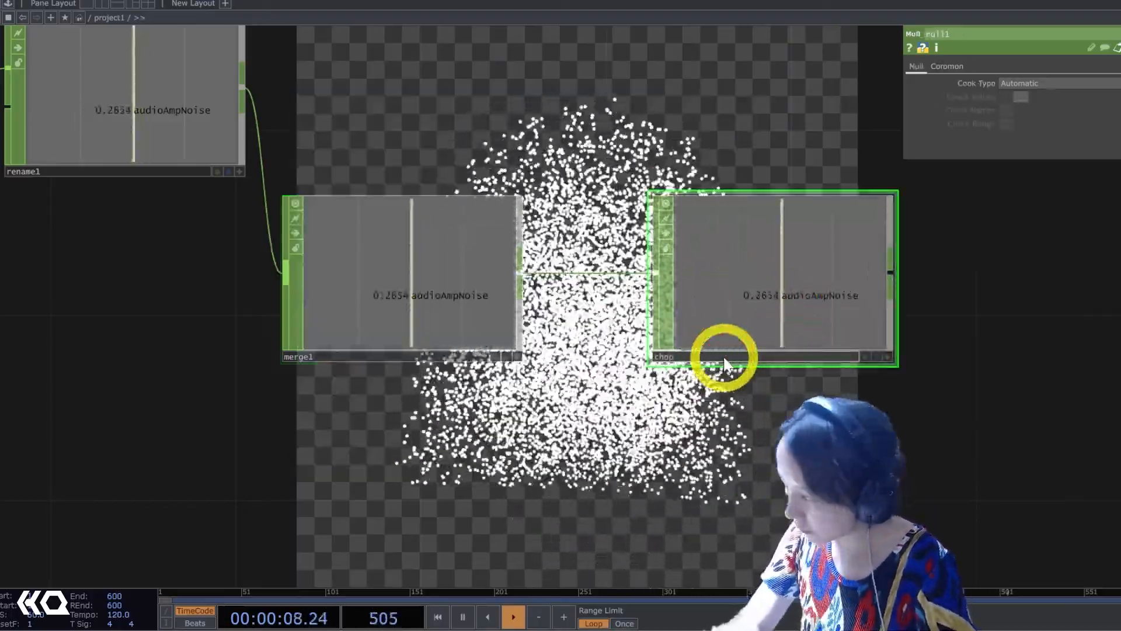
type("Ref")
key("Return")
Link the audioAmpNoise channel of chopRef to the Amplitude parameter of the Noise TOP.
scroll(722, 355, "up", 5)
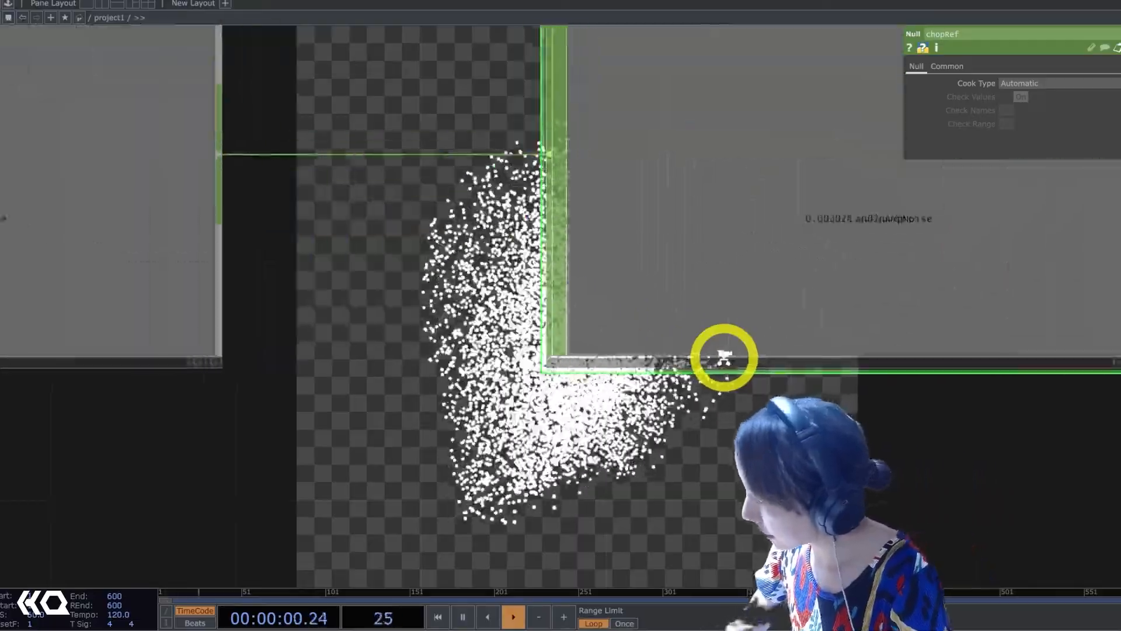
scroll(722, 355, "down", 10)
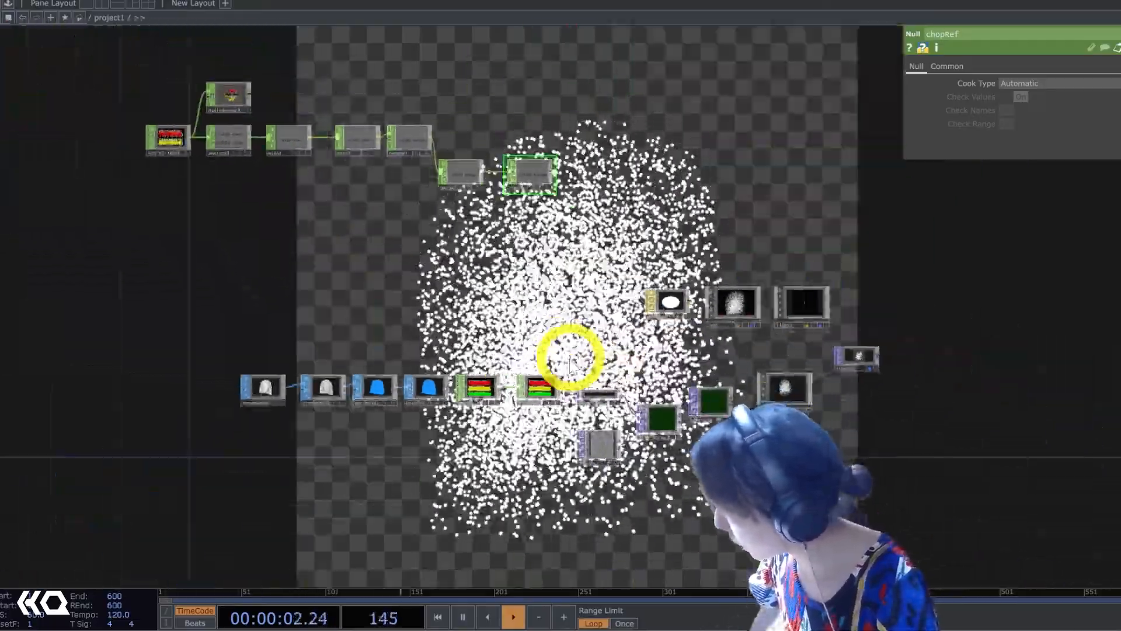
scroll(570, 359, "up", 5)
left_click_drag(562, 362, 602, 292)
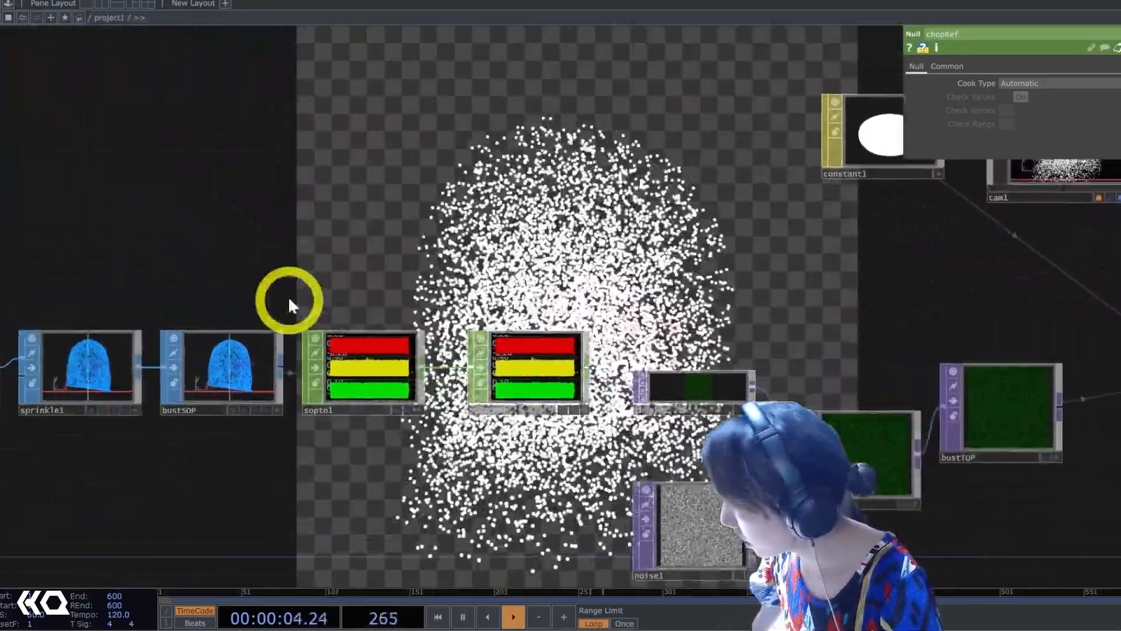
left_click(645, 496)
scroll(607, 298, "up", 4)
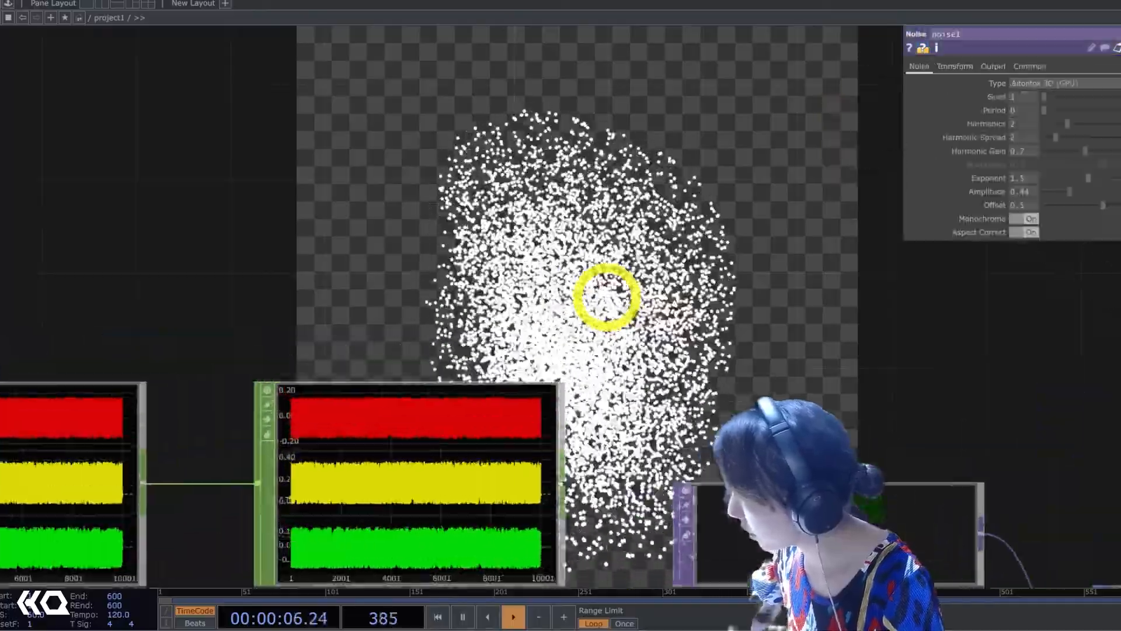
scroll(607, 298, "down", 6)
left_click_drag(586, 233, 527, 315)
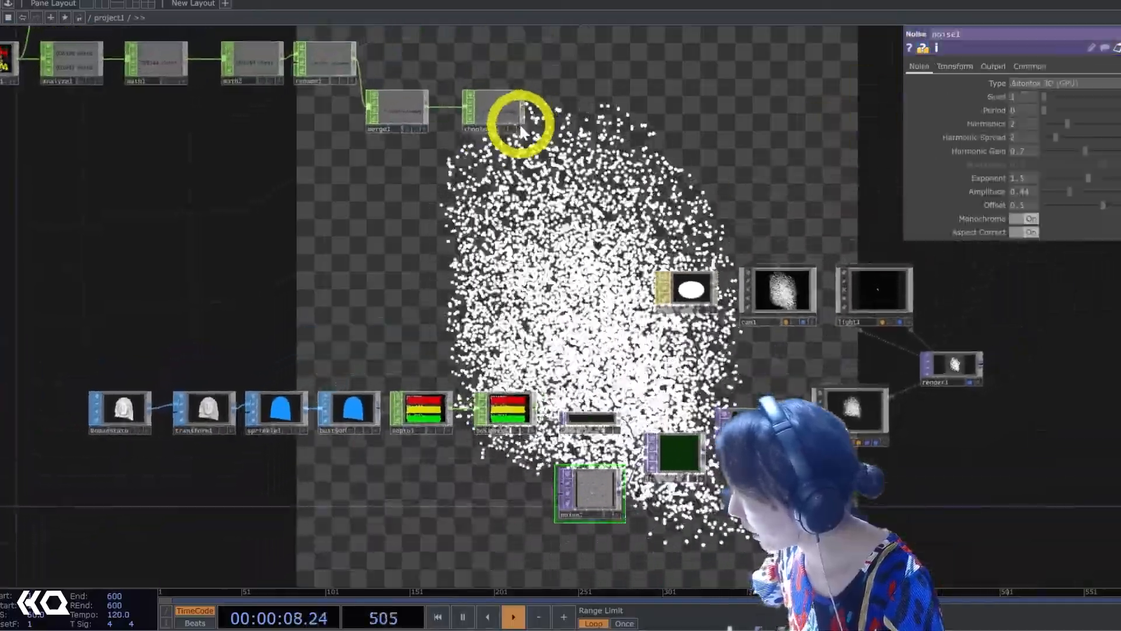
left_click(1025, 232)
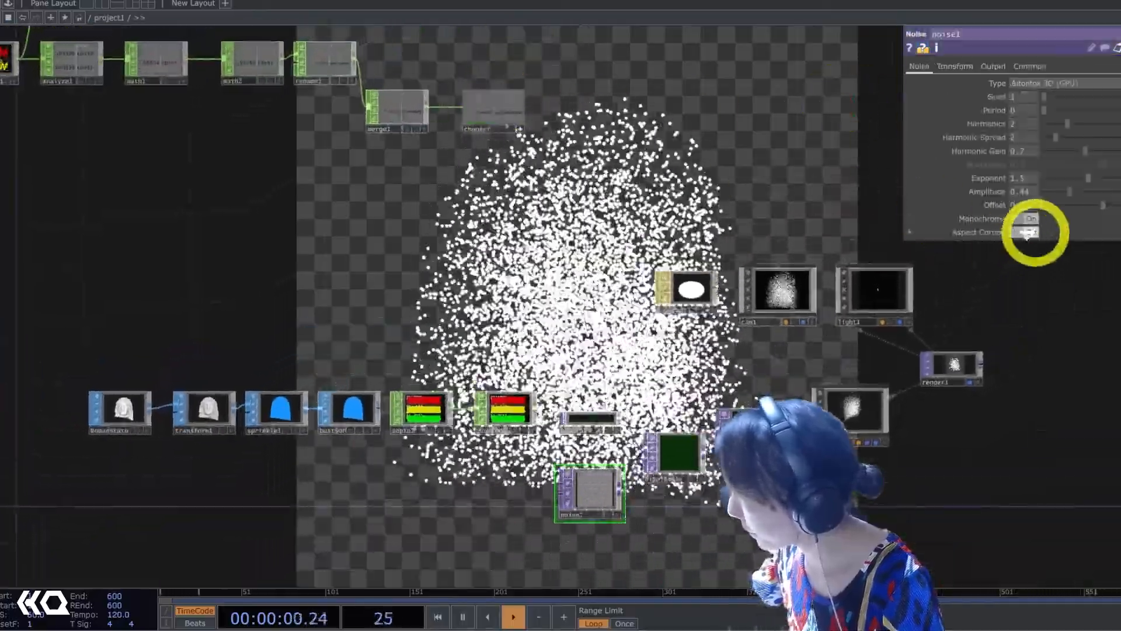
left_click_drag(1026, 233, 1020, 190)
left_click(1021, 185)
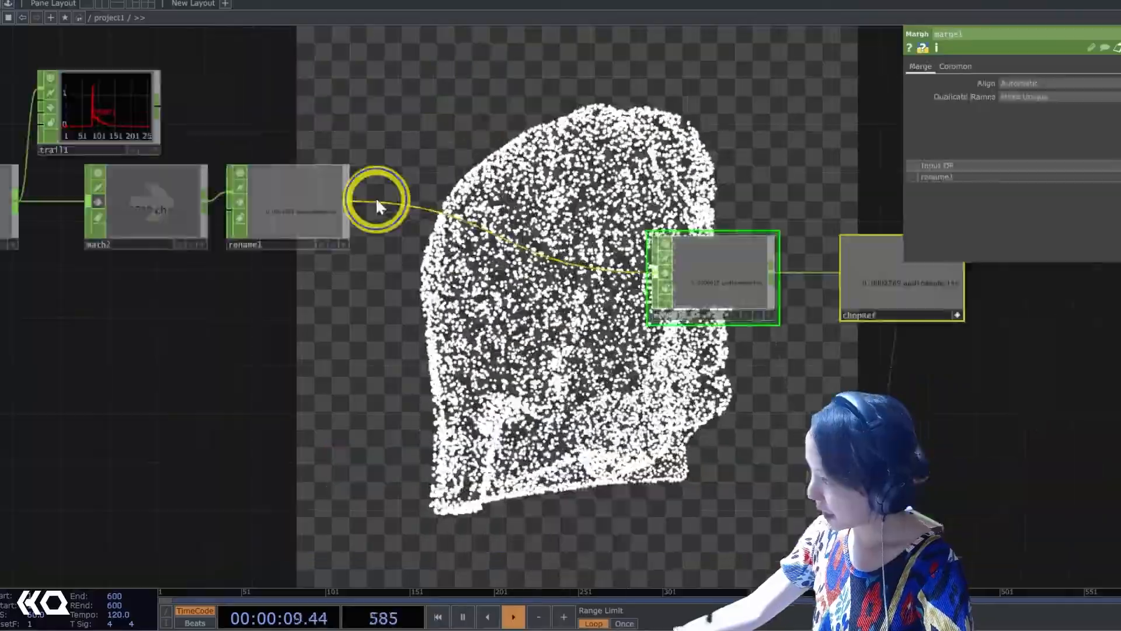
Insert a Lag CHOP between the Rename CHOP and the Merge CHOP, with Lag values of 0.1 and 1.
key("Tab")
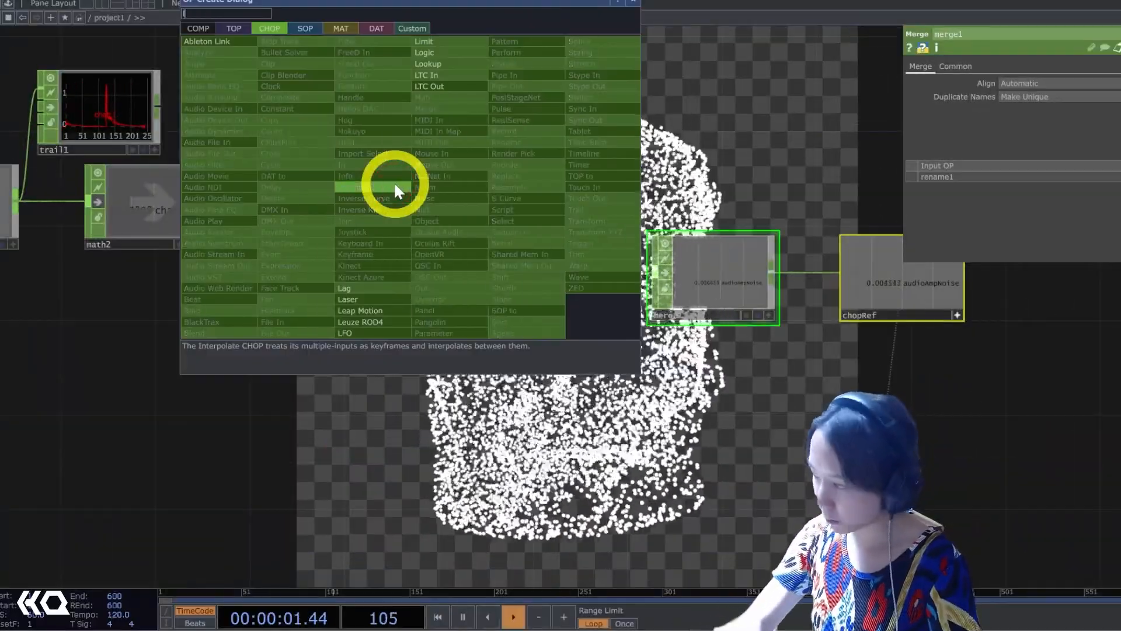
left_click(365, 292)
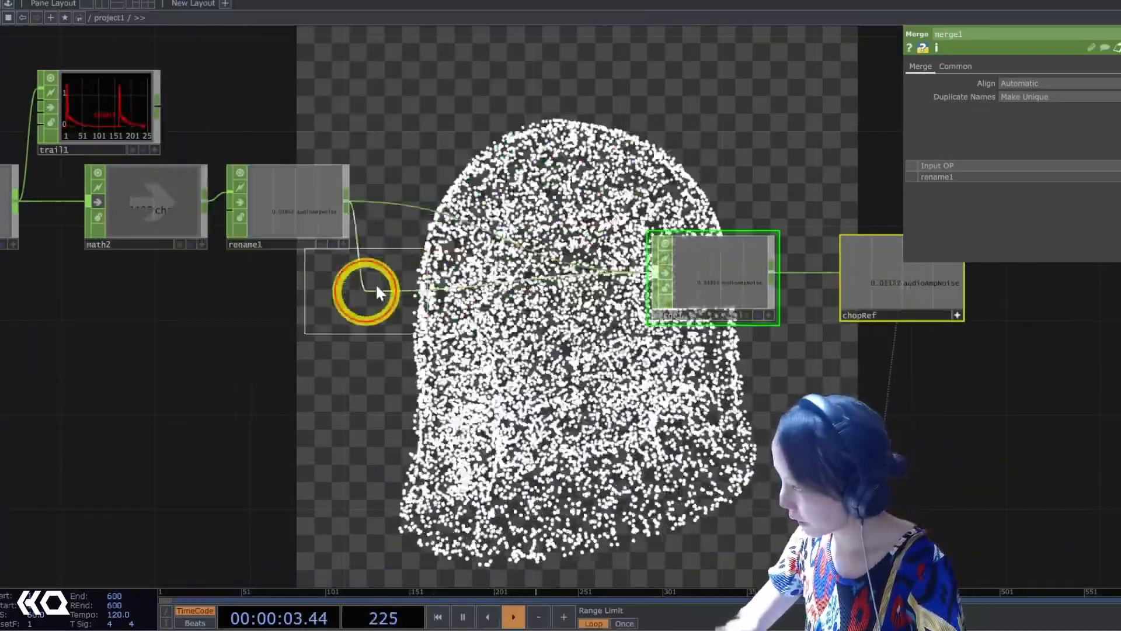
left_click(499, 201)
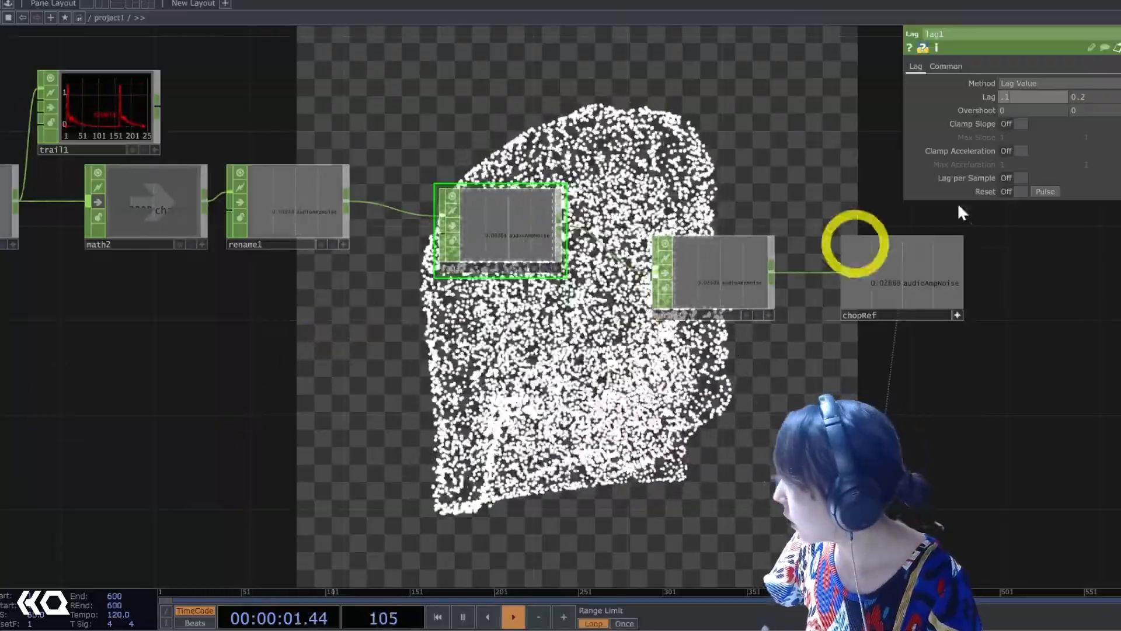
left_click(1098, 95)
type("1")
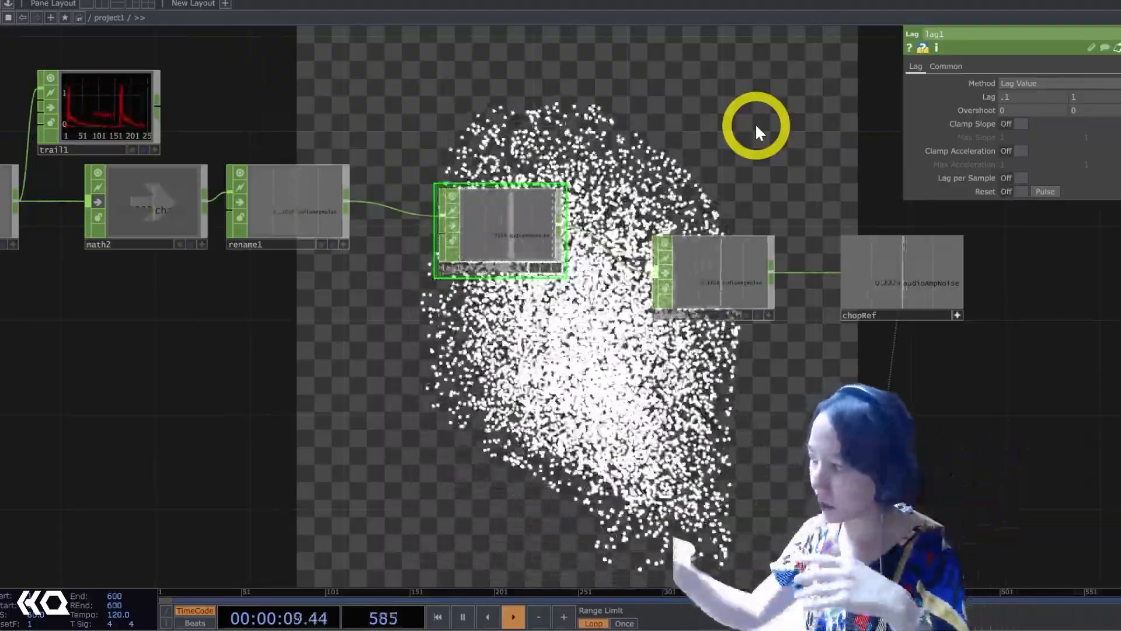
Select the camera and inspect its individual Translate parameters.
left_click_drag(815, 134, 1001, 117)
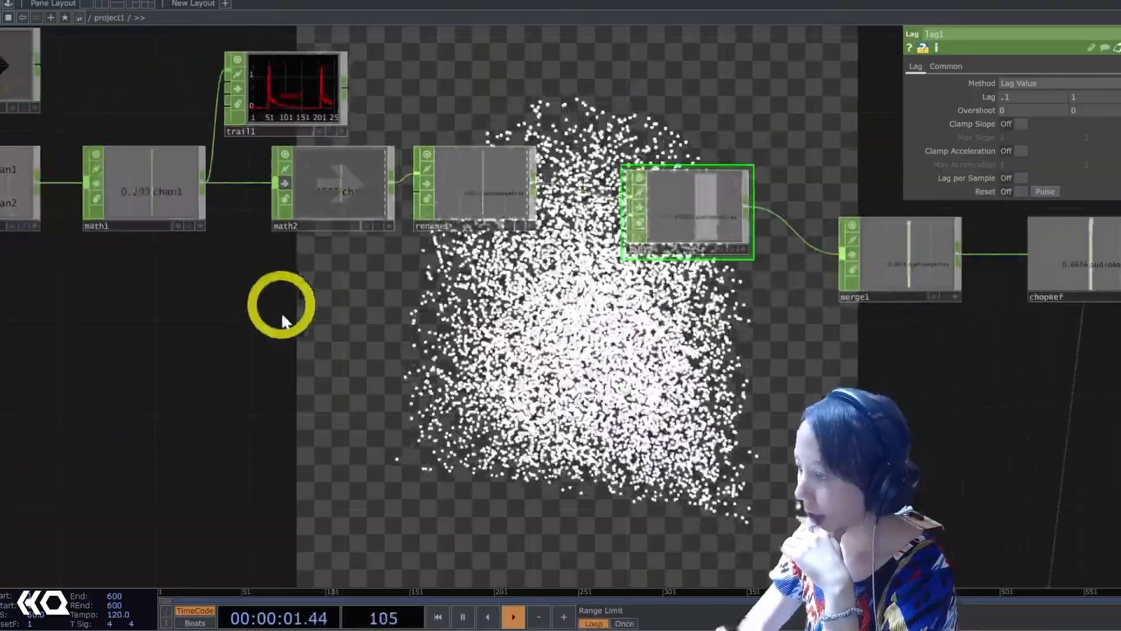
left_click_drag(271, 314, 440, 288)
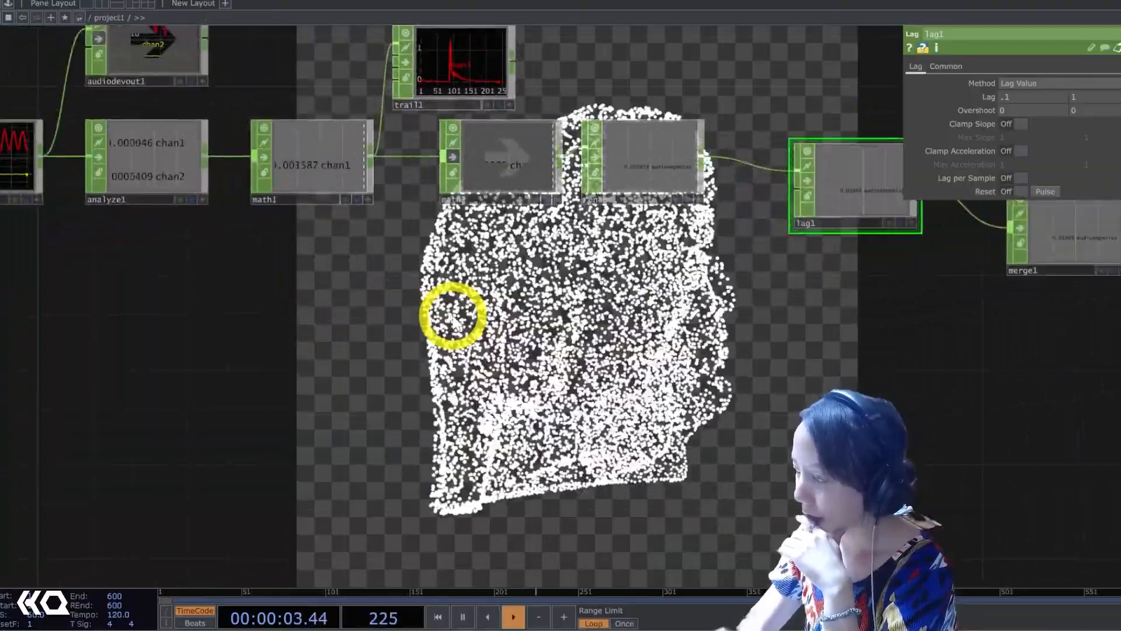
scroll(469, 290, "down", 8)
left_click_drag(543, 369, 343, 286)
scroll(398, 295, "up", 6)
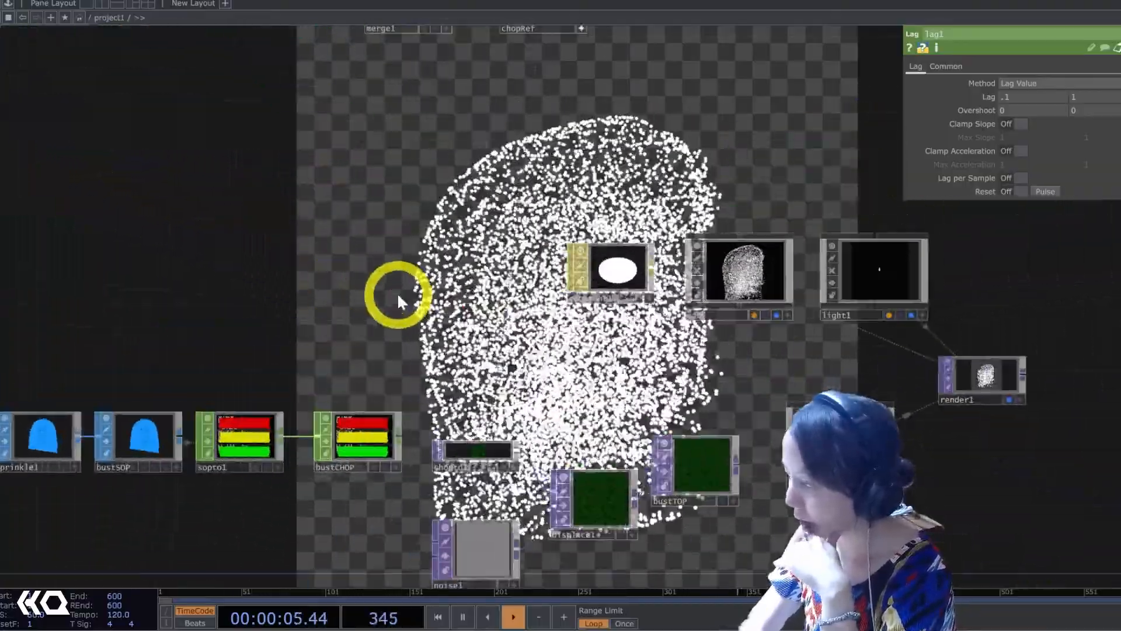
left_click_drag(724, 229, 672, 224)
left_click(676, 290)
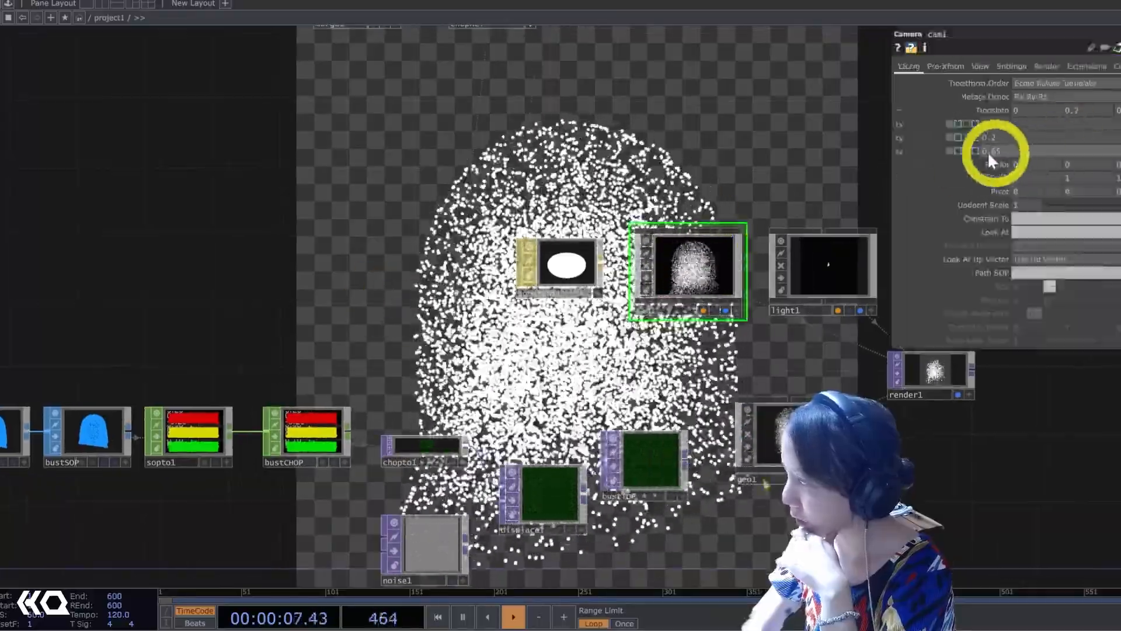
Add a third Math CHOP below the audio chain, fed by the first Math CHOP.
left_click_drag(584, 231, 920, 450)
mouse_move(423, 266)
left_mouse_down()
mouse_move(394, 252)
mouse_move(451, 283)
left_mouse_up()
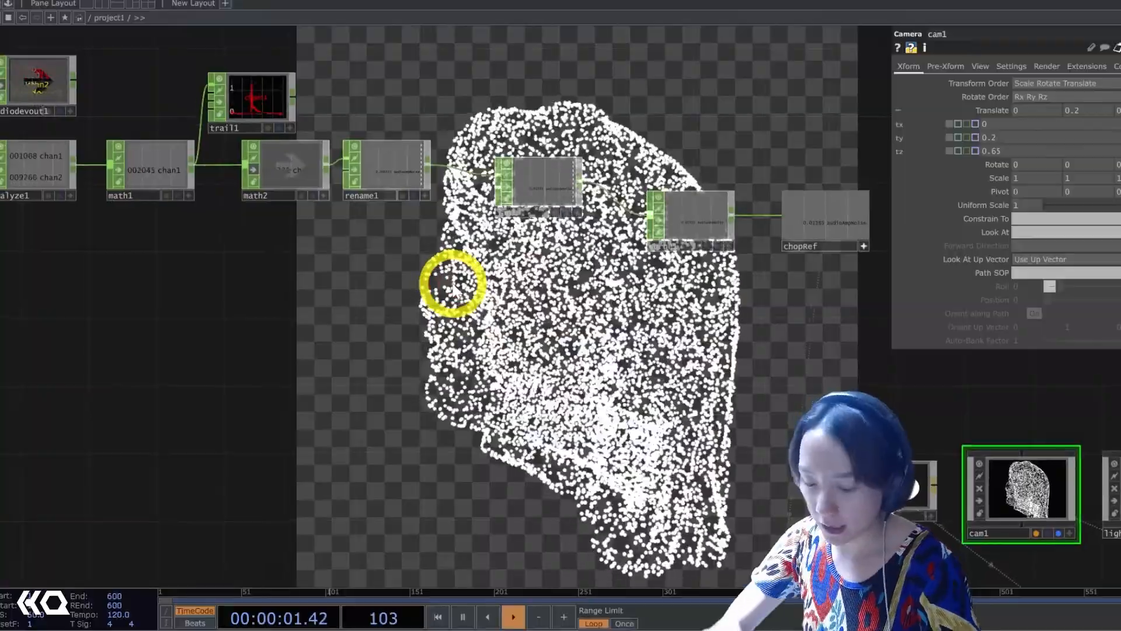
key("Tab")
type("math")
left_click(463, 197)
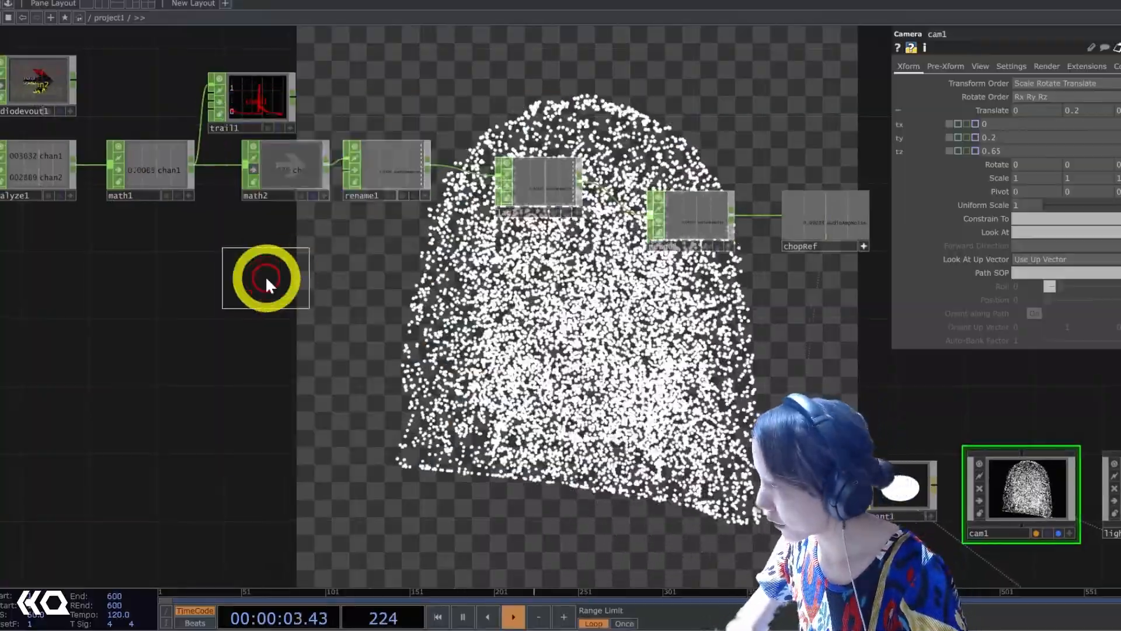
left_click(267, 273)
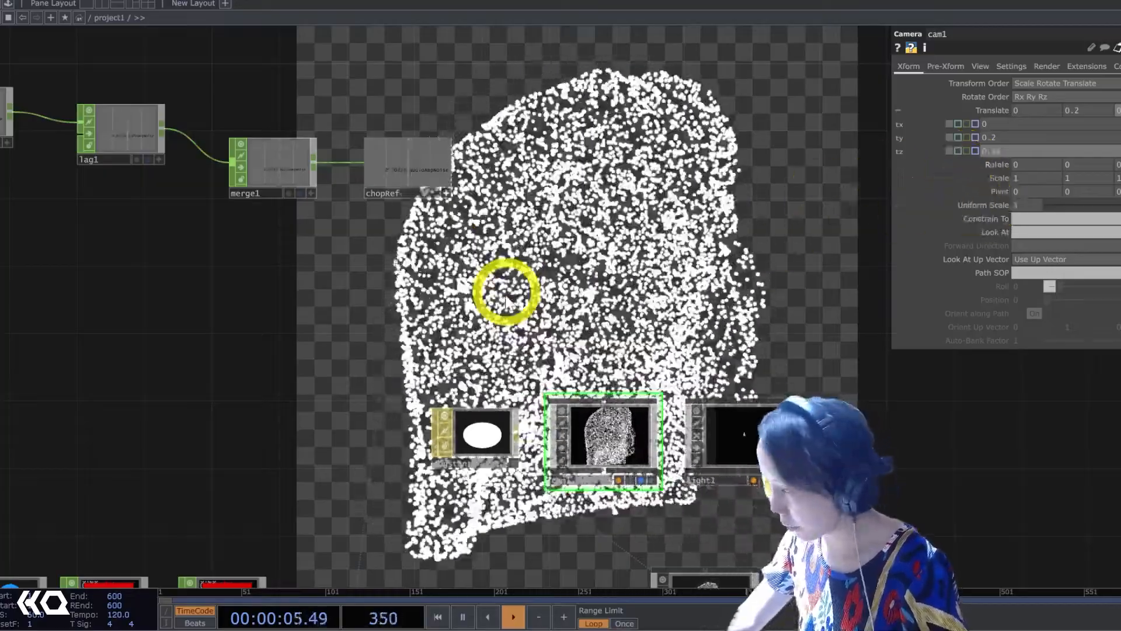
Set the third Math CHOP's To Range to 0.7 and 0.5.
left_click_drag(506, 293, 838, 276)
left_click(171, 209)
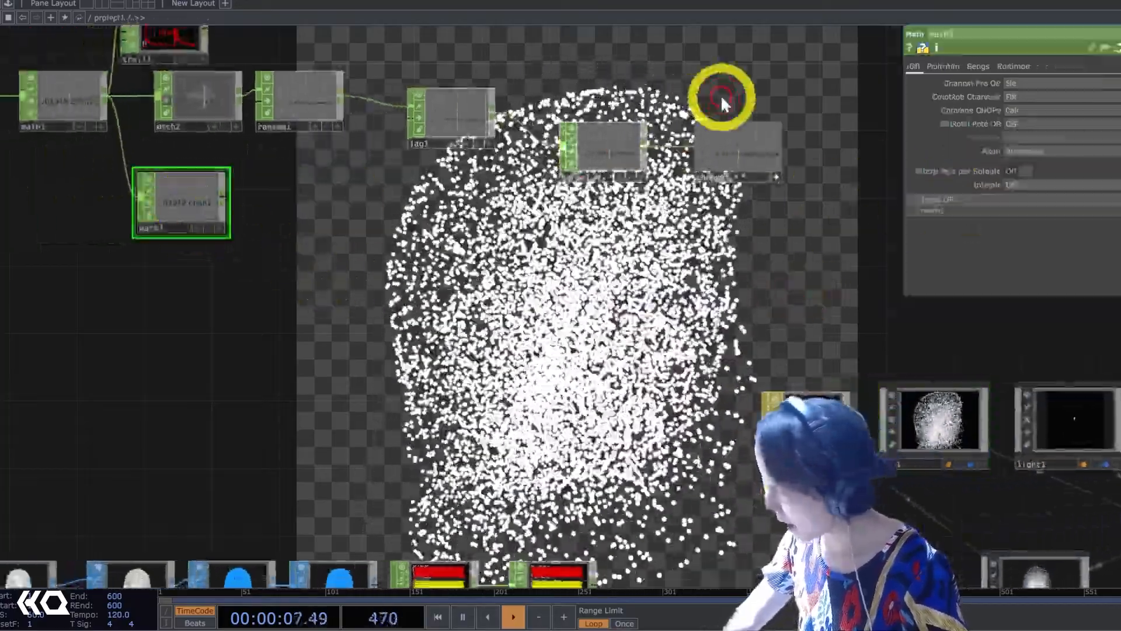
left_click(978, 69)
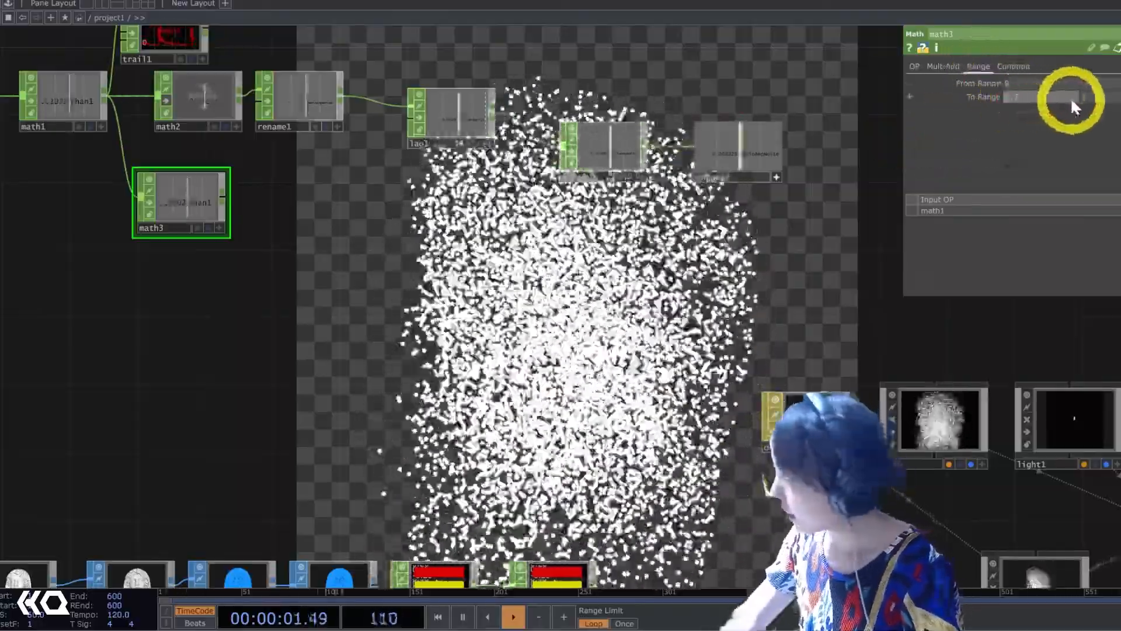
left_click(1094, 102)
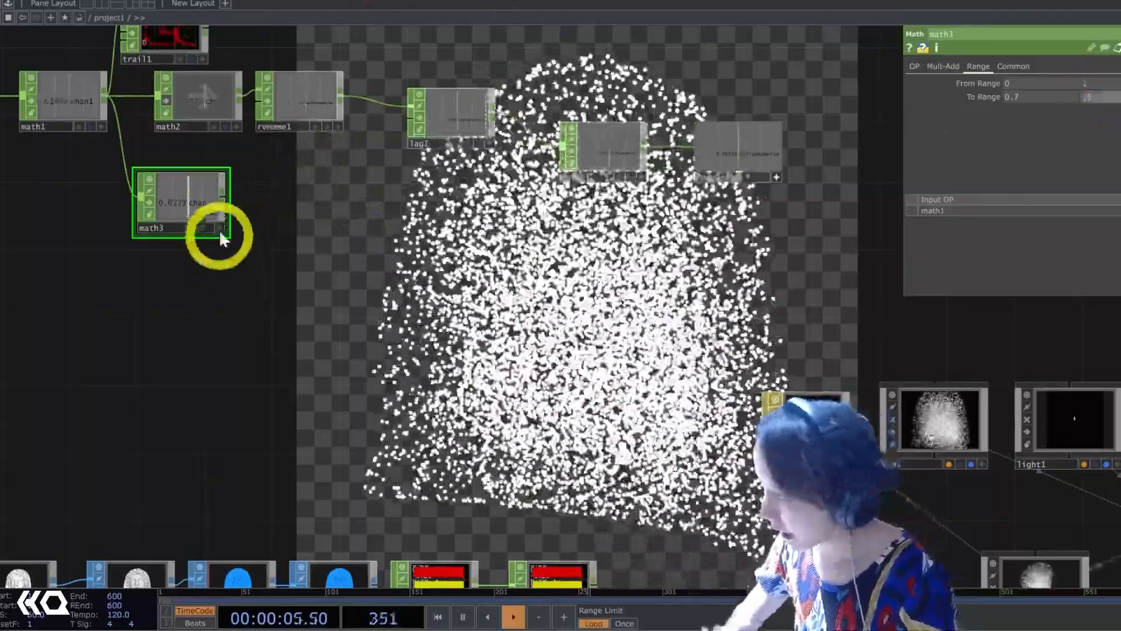
Append a Rename CHOP to the third Math CHOP and rename its channel to camZoom.
right_click(223, 200)
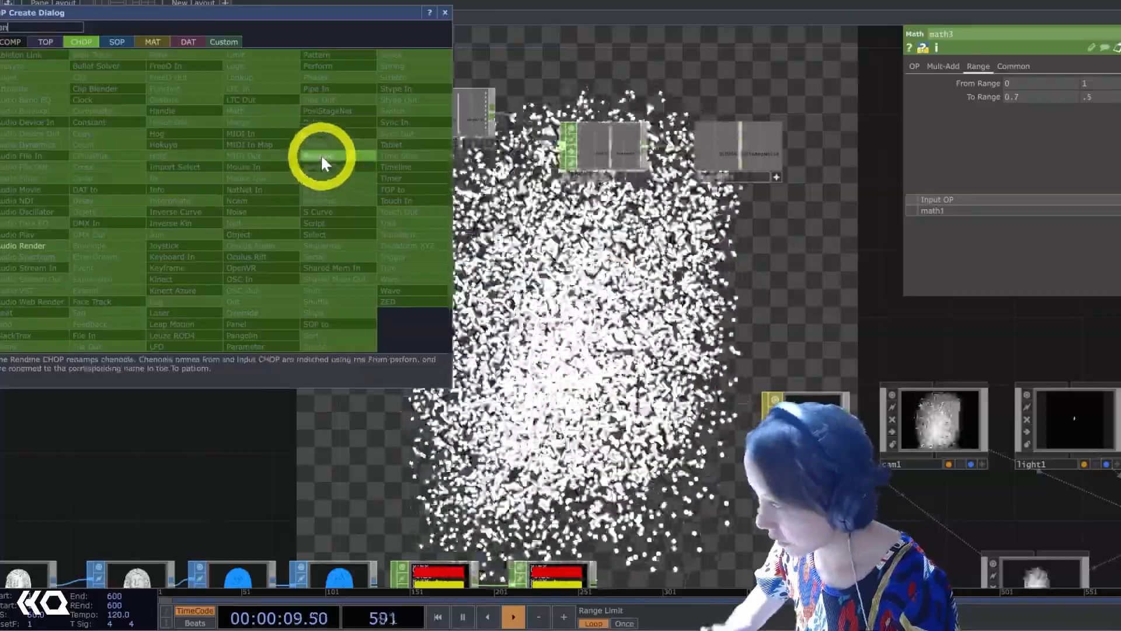
left_click(320, 153)
left_click(280, 197)
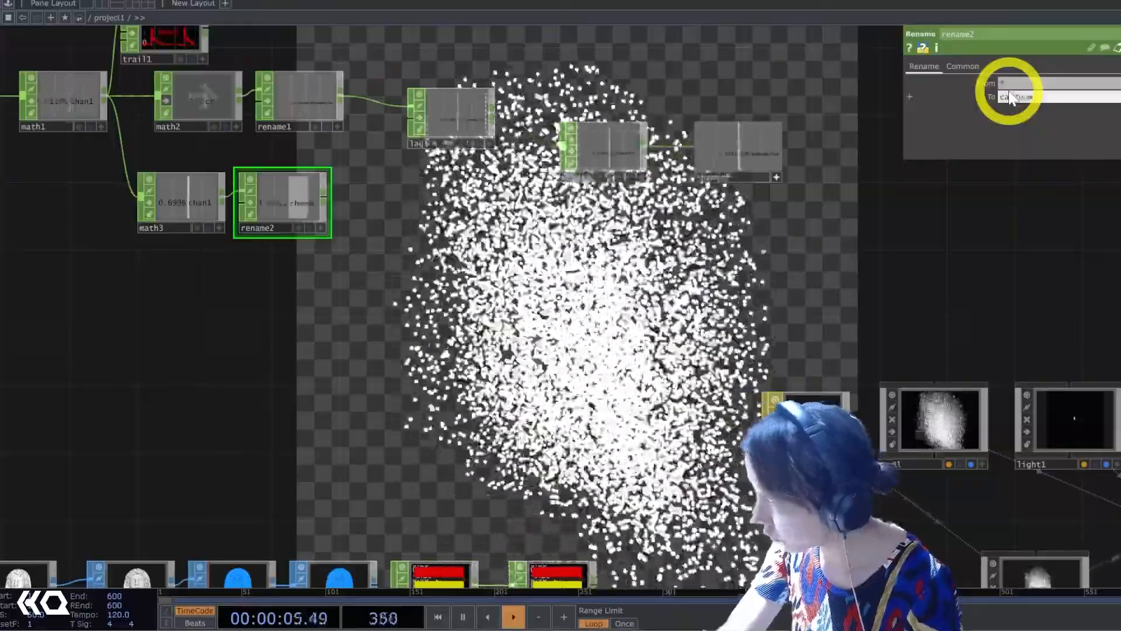
Duplicate the Lag CHOP below the original, feed it from the camZoom Rename CHOP and connect it to the Merge CHOP.
left_click(467, 116)
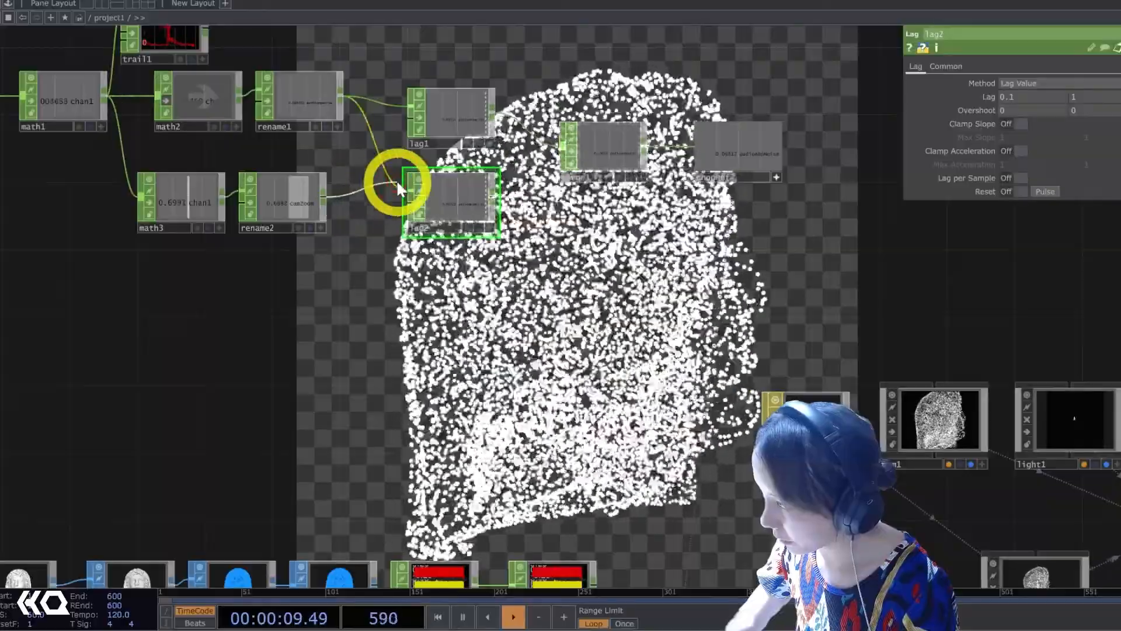
middle_click_drag(497, 201, 527, 171)
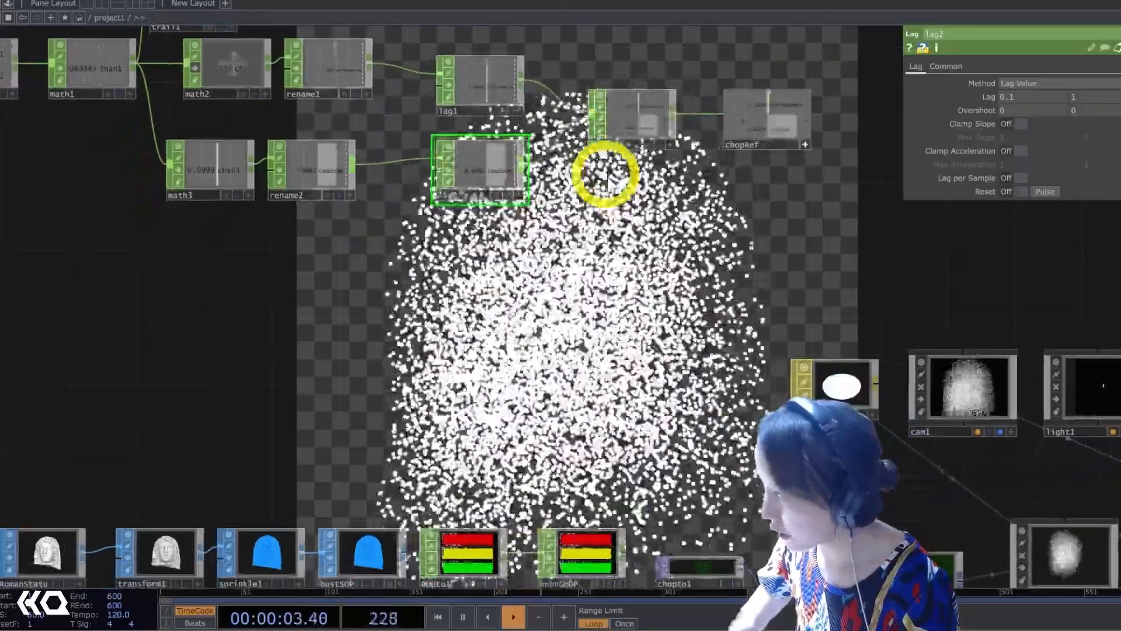
middle_click_drag(606, 174, 263, 192)
Drive the camera's Z translation with a reference to the camZoom channel of chopRef.
left_click(633, 404)
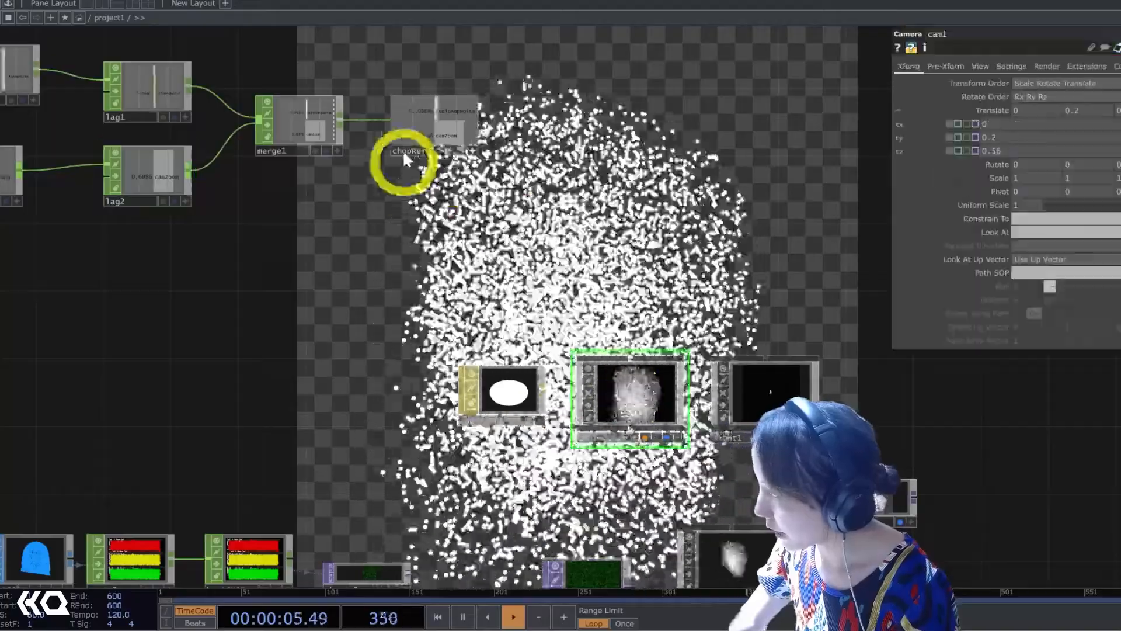
left_click_drag(718, 109, 993, 151)
left_click(997, 141)
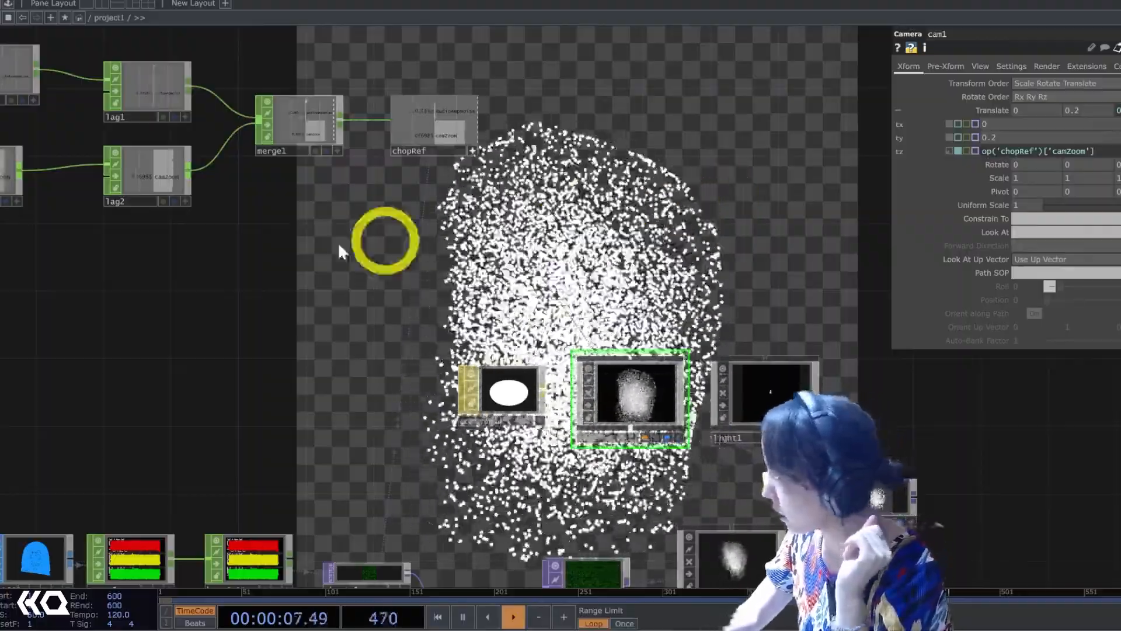
Set the second lag value of the camZoom Lag CHOP to 0.5.
left_click_drag(383, 242, 671, 250)
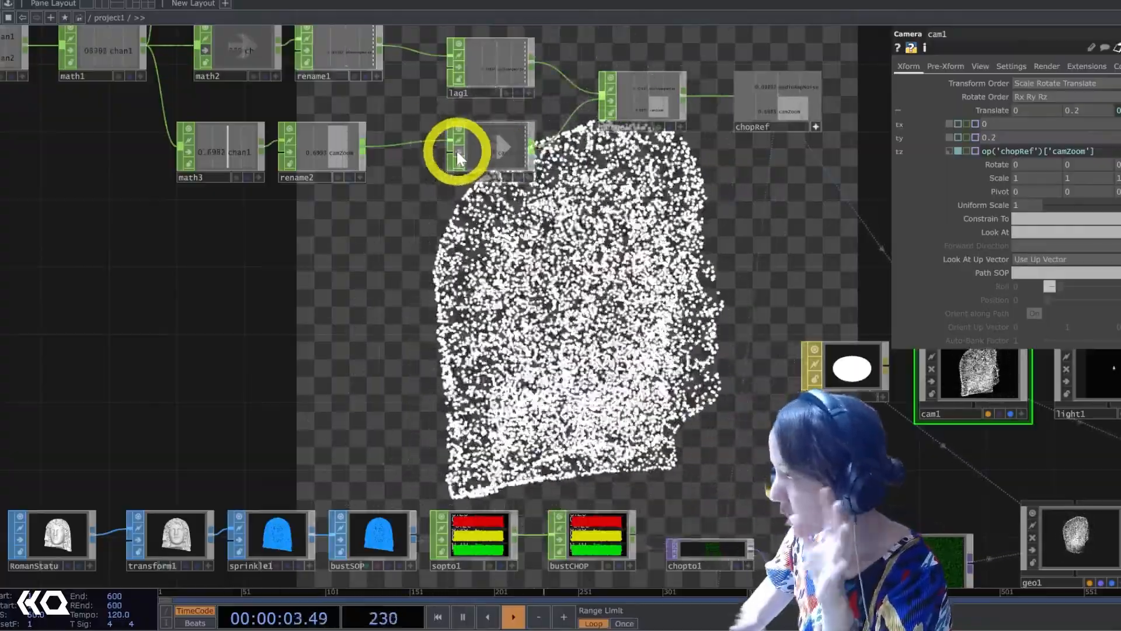
left_click(478, 150)
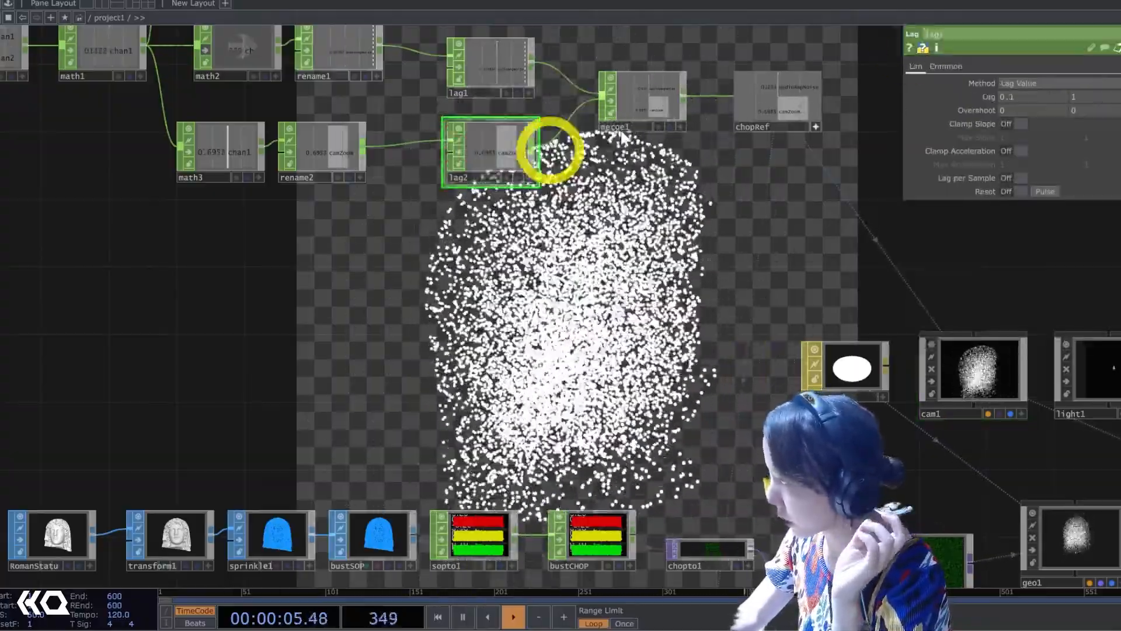
left_click(1039, 99)
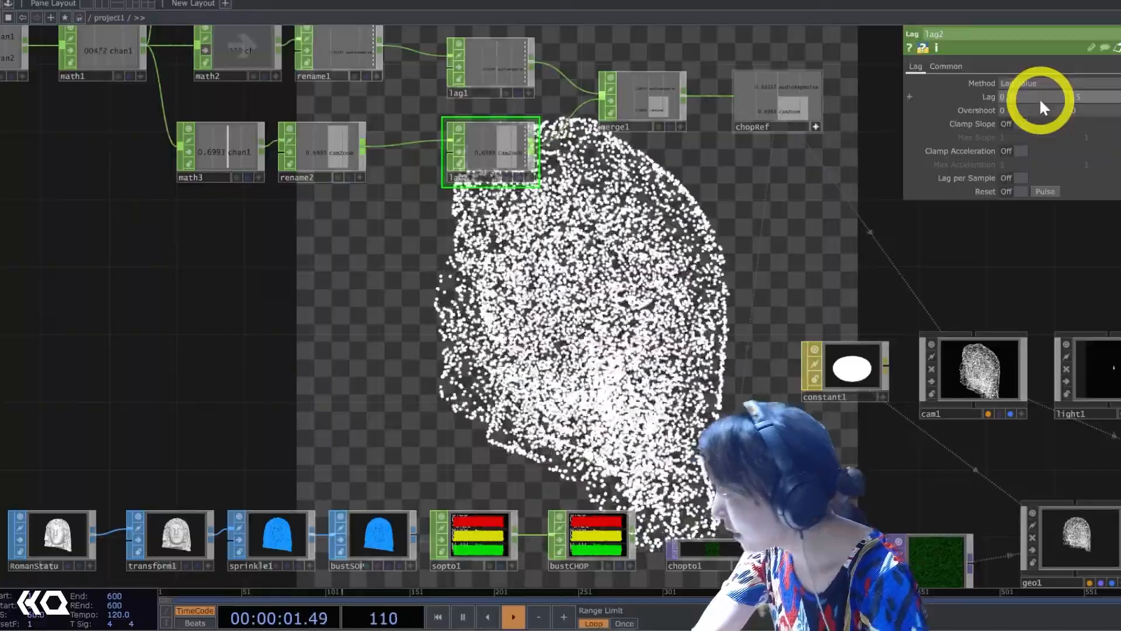
Select the Geometry COMP and examine its individual Rotate parameters.
left_click_drag(601, 283, 416, 251)
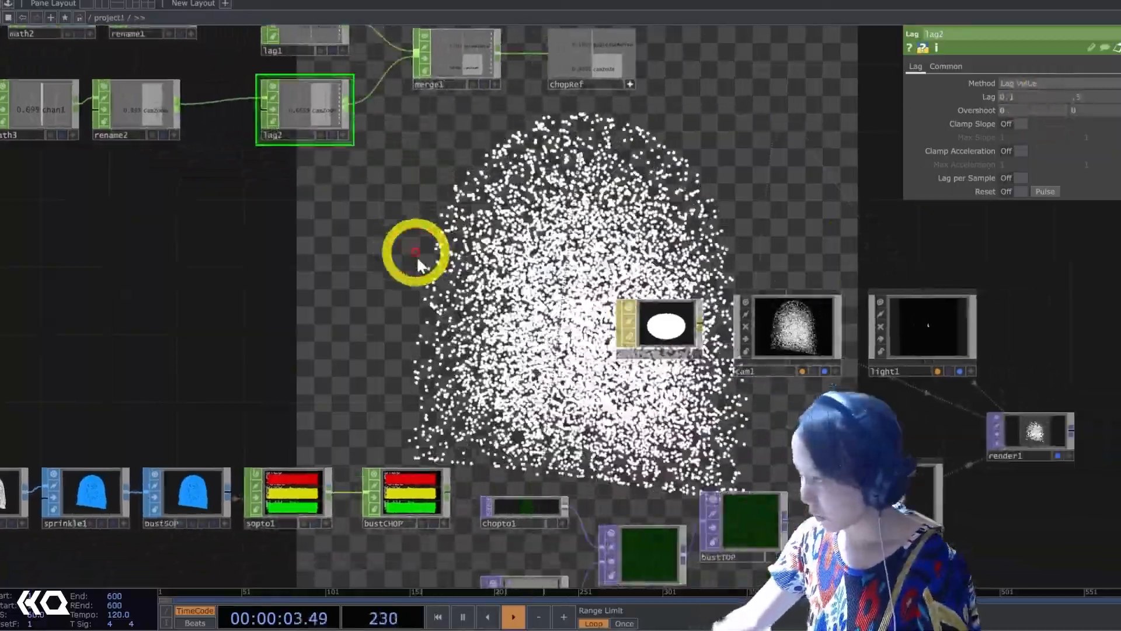
scroll(418, 262, "down", 3)
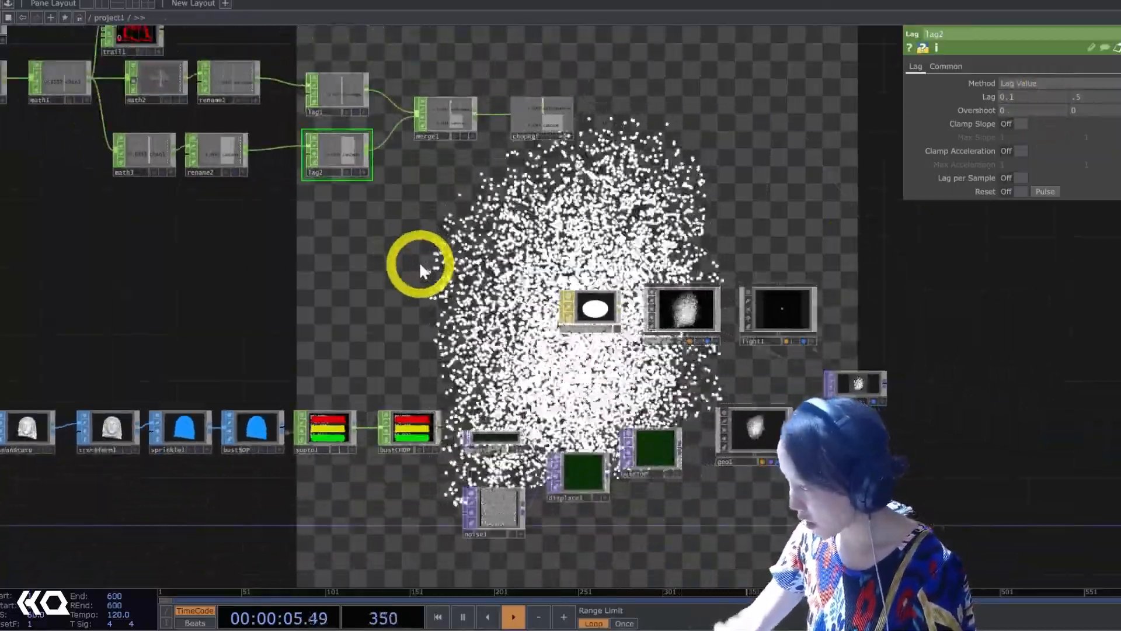
left_click(748, 430)
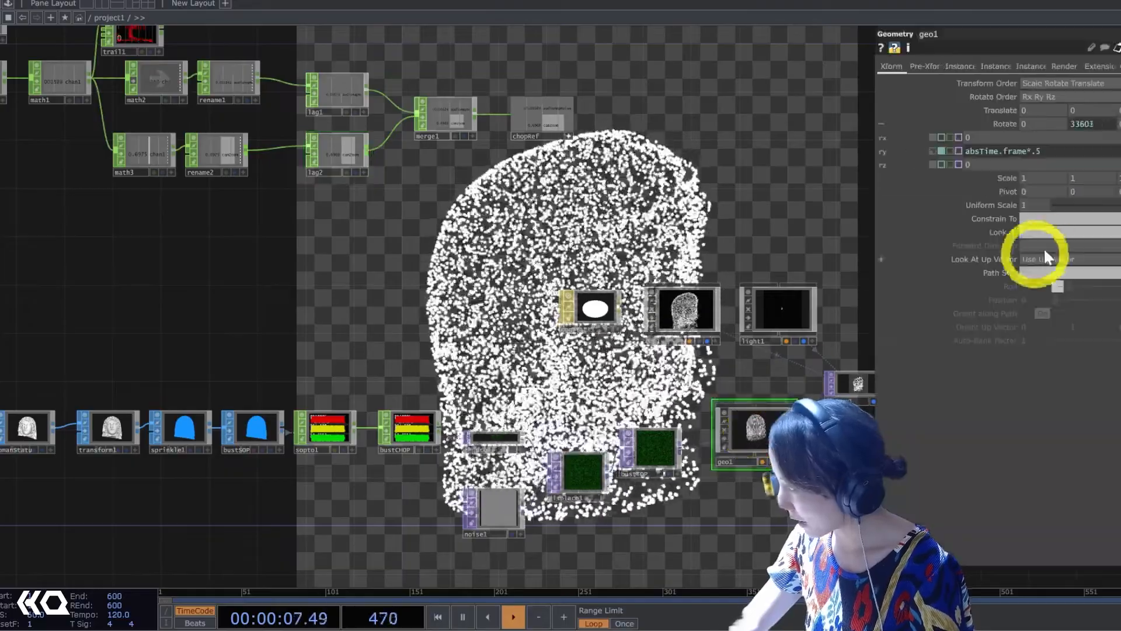
left_click(962, 137)
middle_click_drag(964, 164, 912, 129)
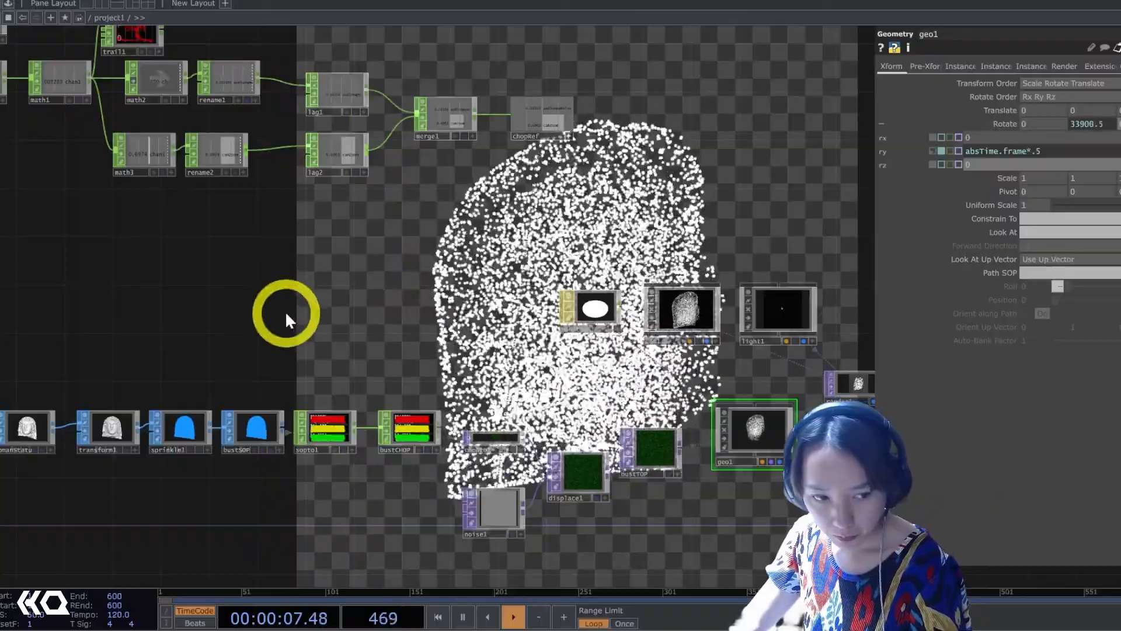
Add an LFO CHOP in the empty space below the camera zoom branch.
left_click_drag(288, 315, 368, 327)
left_click_drag(488, 260, 487, 299)
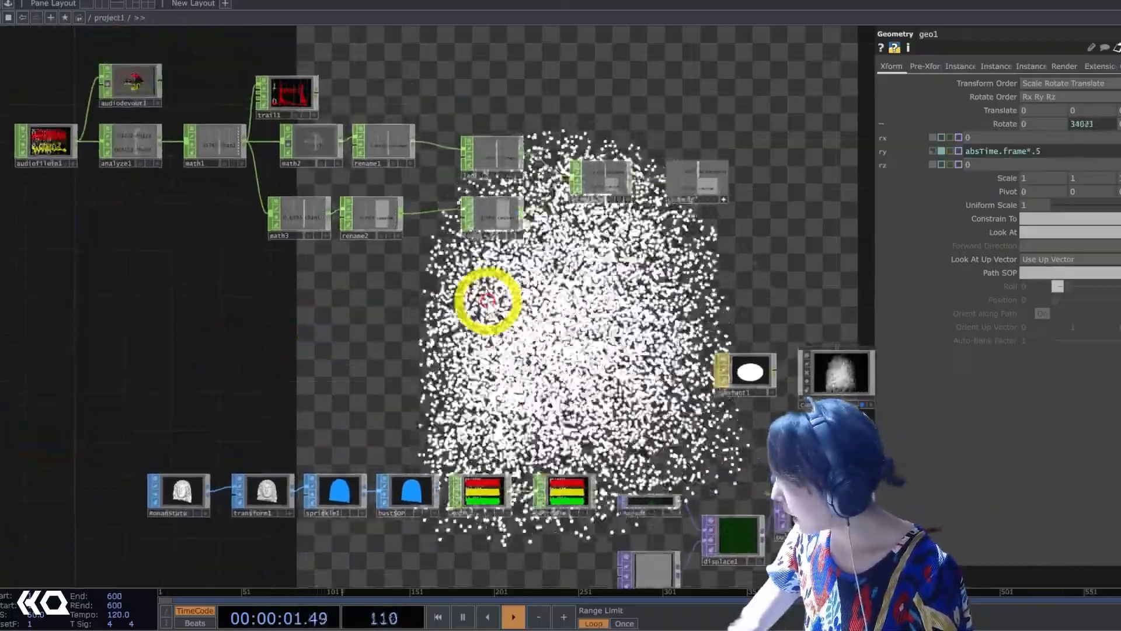
key("Tab")
type("lfo")
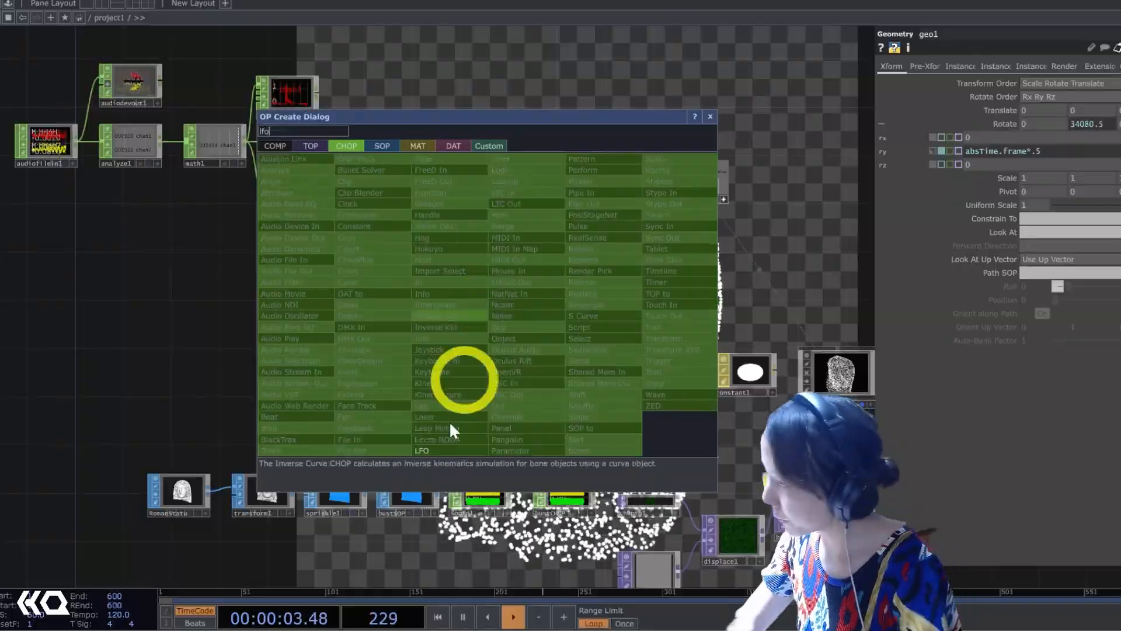
left_click(444, 448)
left_click(338, 333)
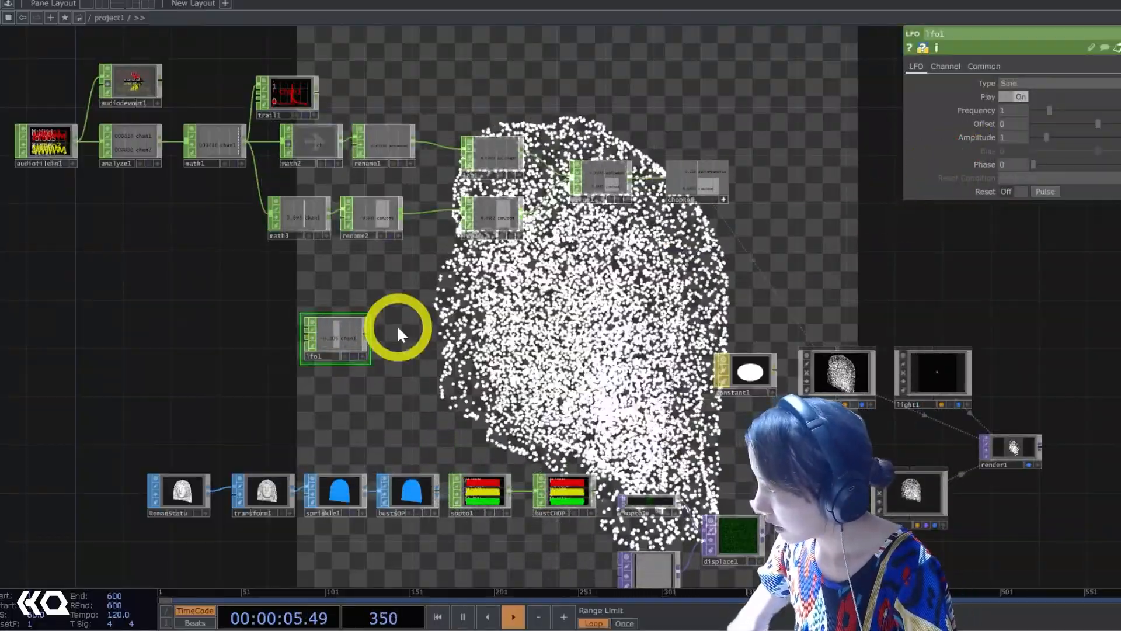
left_click_drag(355, 341, 334, 306)
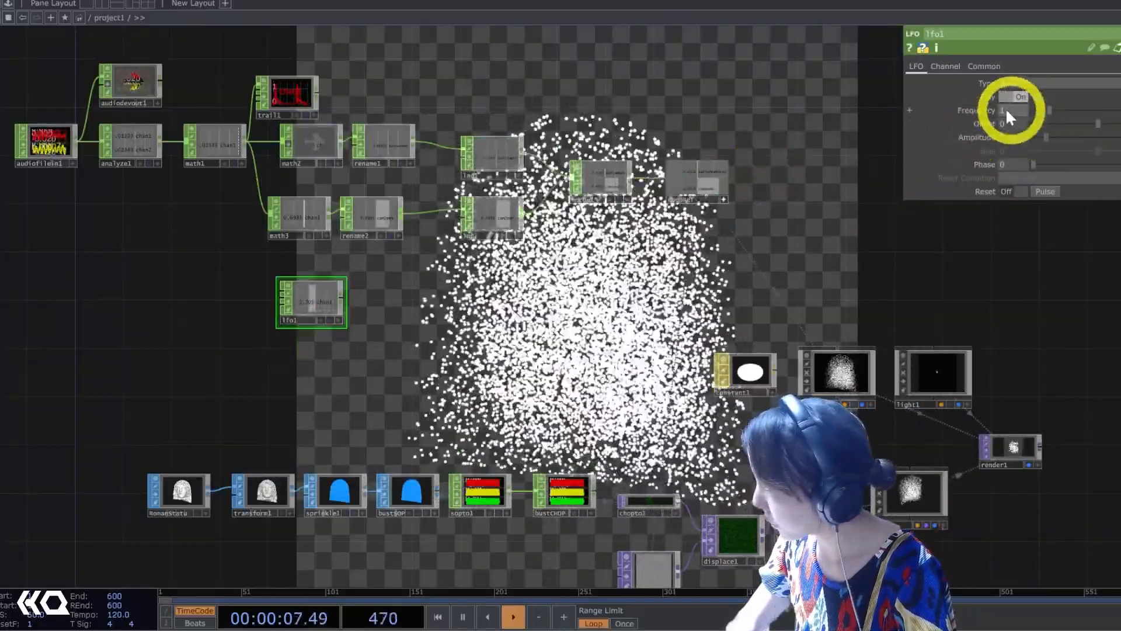
Set the LFO CHOP's frequency to 0.1.
left_click_drag(1007, 110, 934, 115)
type(".1")
key("Return")
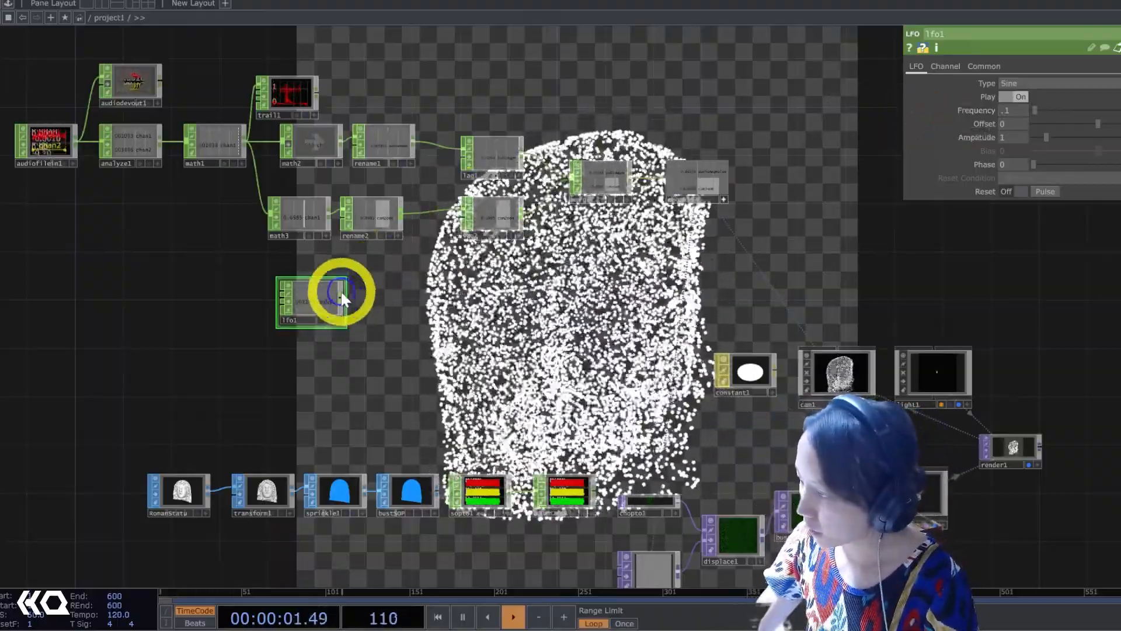
Append a Math CHOP to the LFO CHOP.
left_click(341, 297)
type("math")
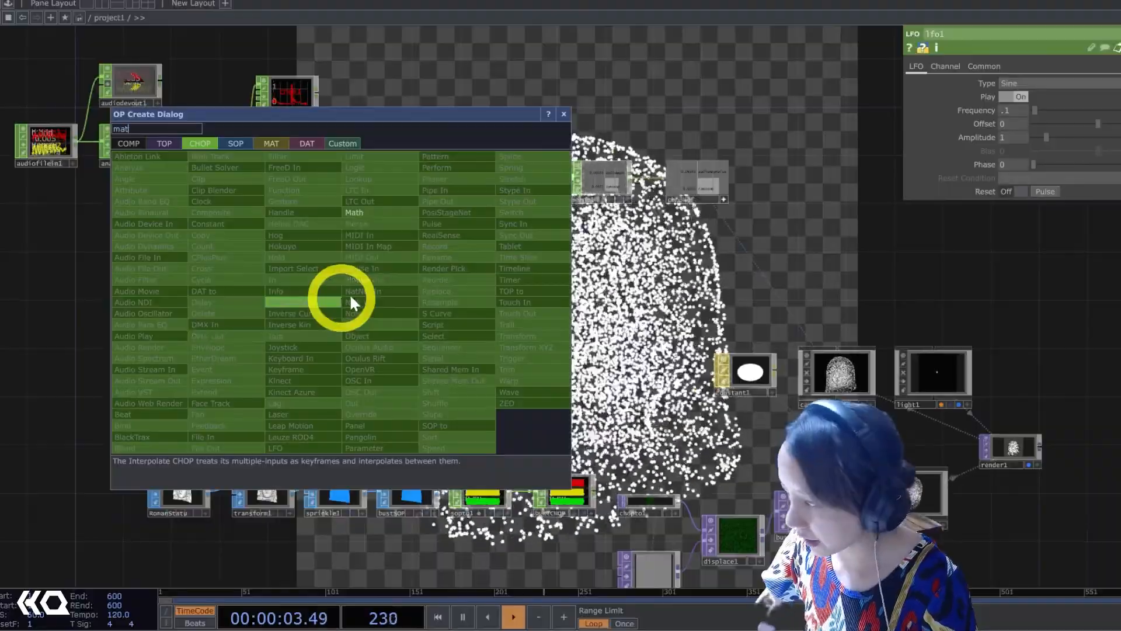
left_click(369, 214)
left_click(409, 292)
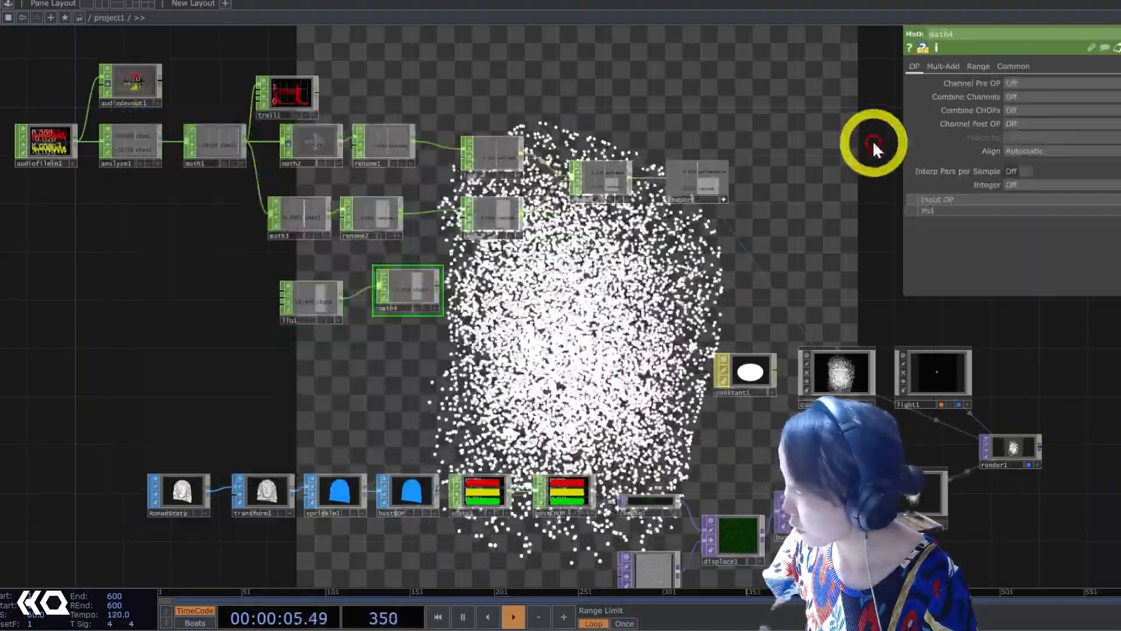
Set the LFO branch's Math CHOP to convert From Range -1 to 1 into To Range -10 to 19.
left_click(977, 66)
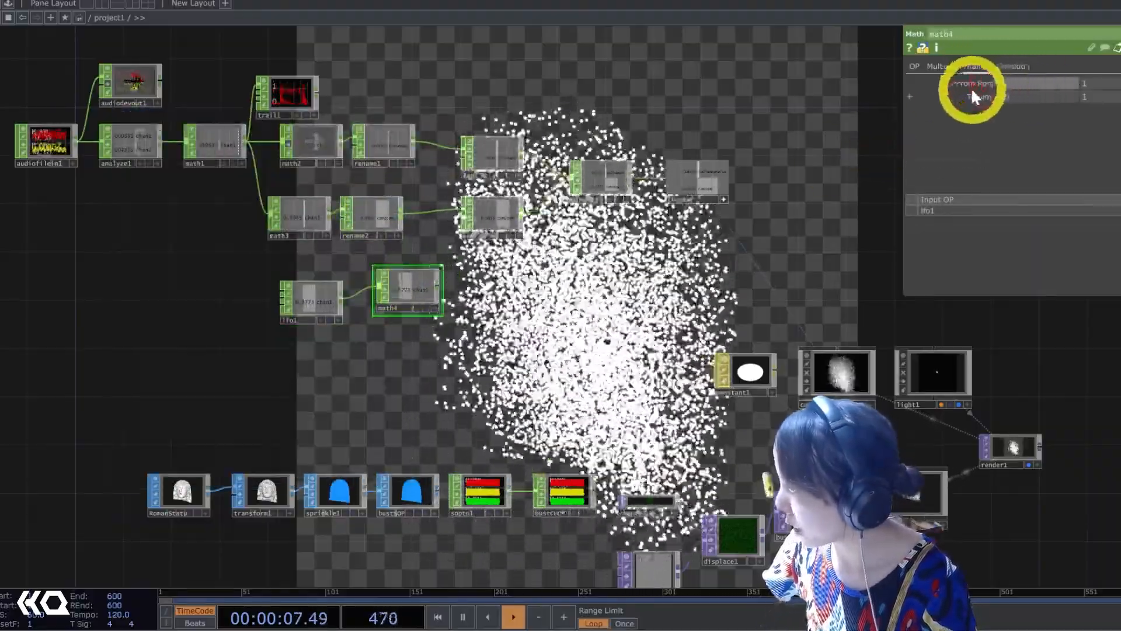
type("-1")
left_click(1005, 95)
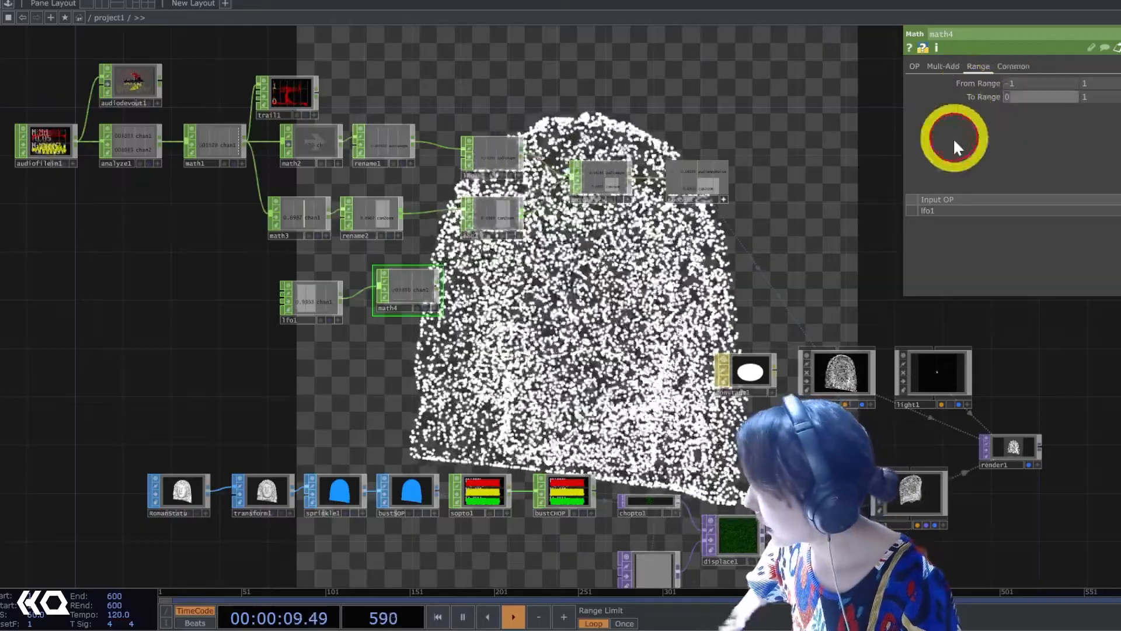
type("-10")
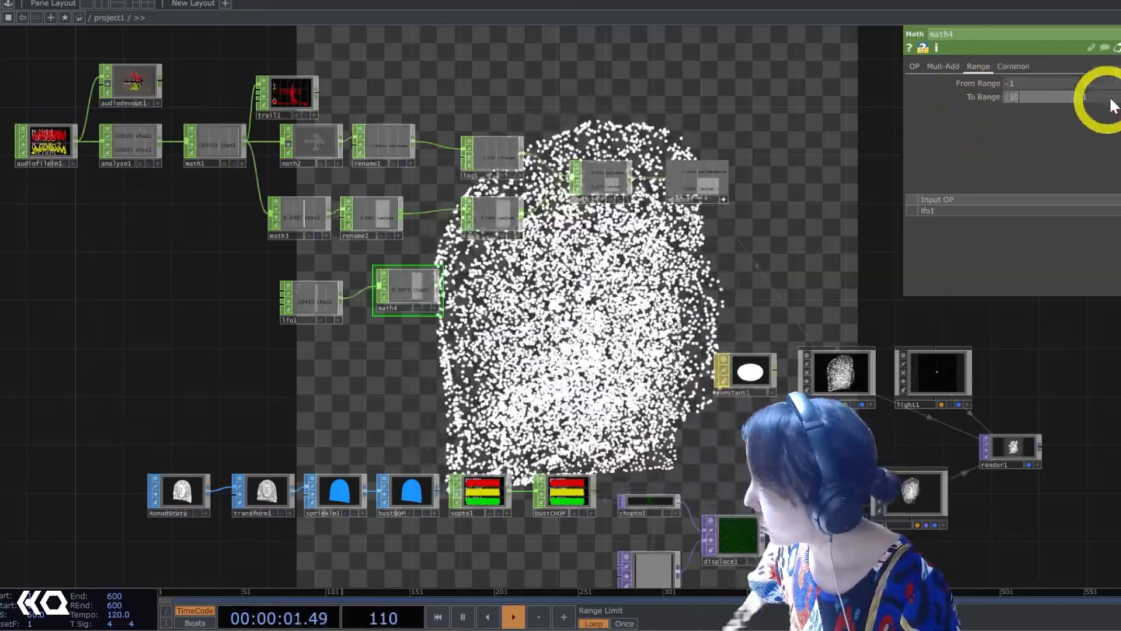
left_click(1111, 99)
type("190")
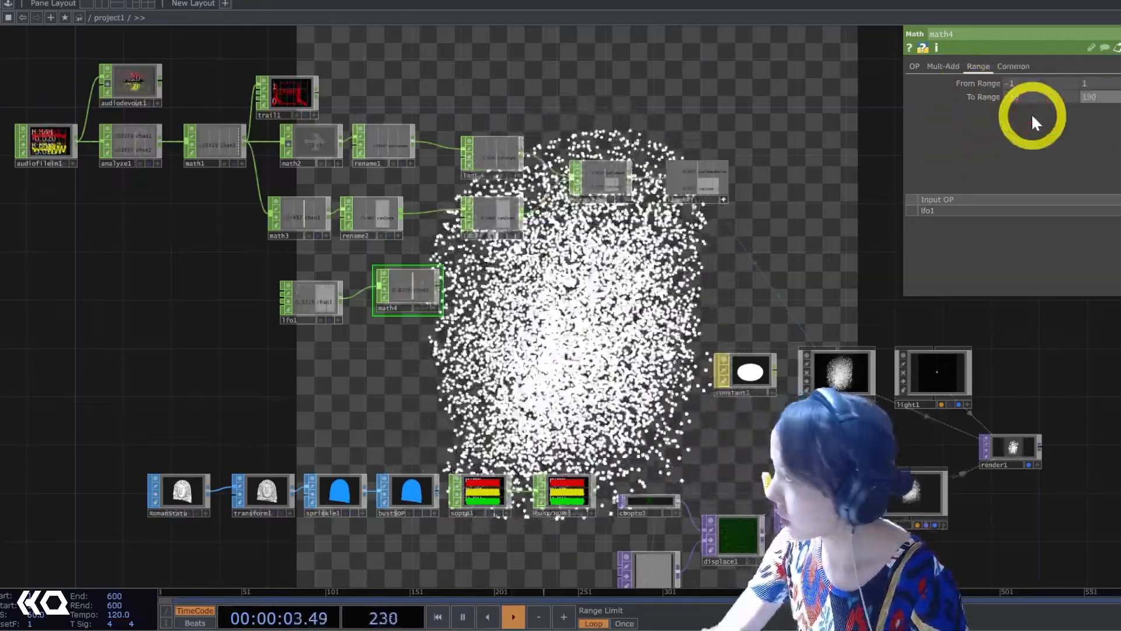
key("BackSpace")
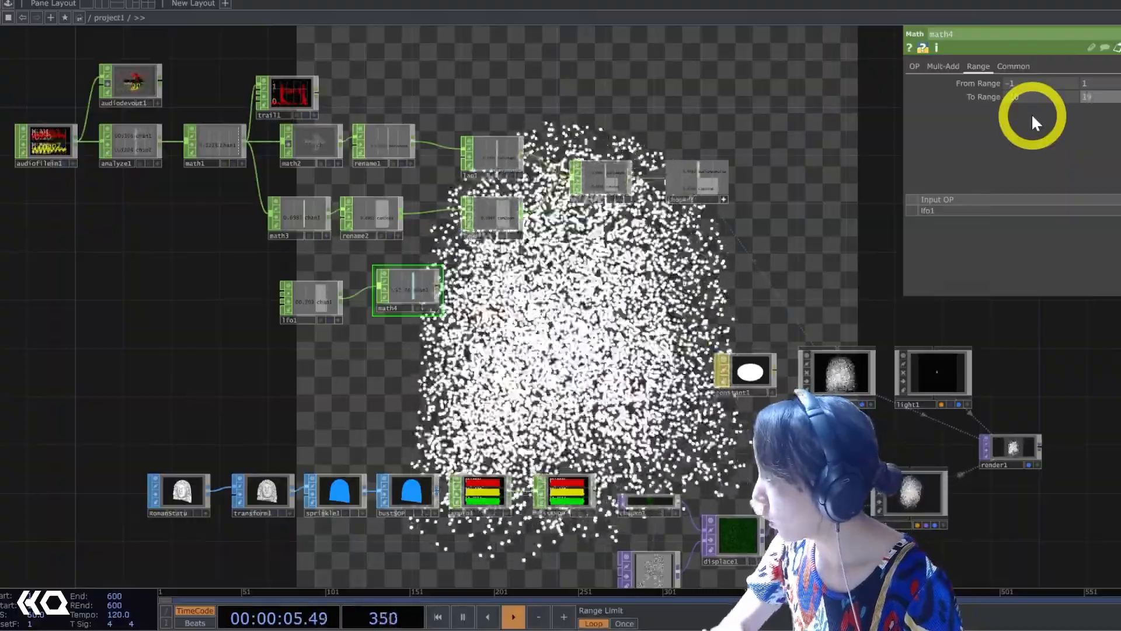
Append a Rename CHOP naming the LFO branch's channel geoTilt, and connect it to the Merge CHOP.
right_click(439, 285)
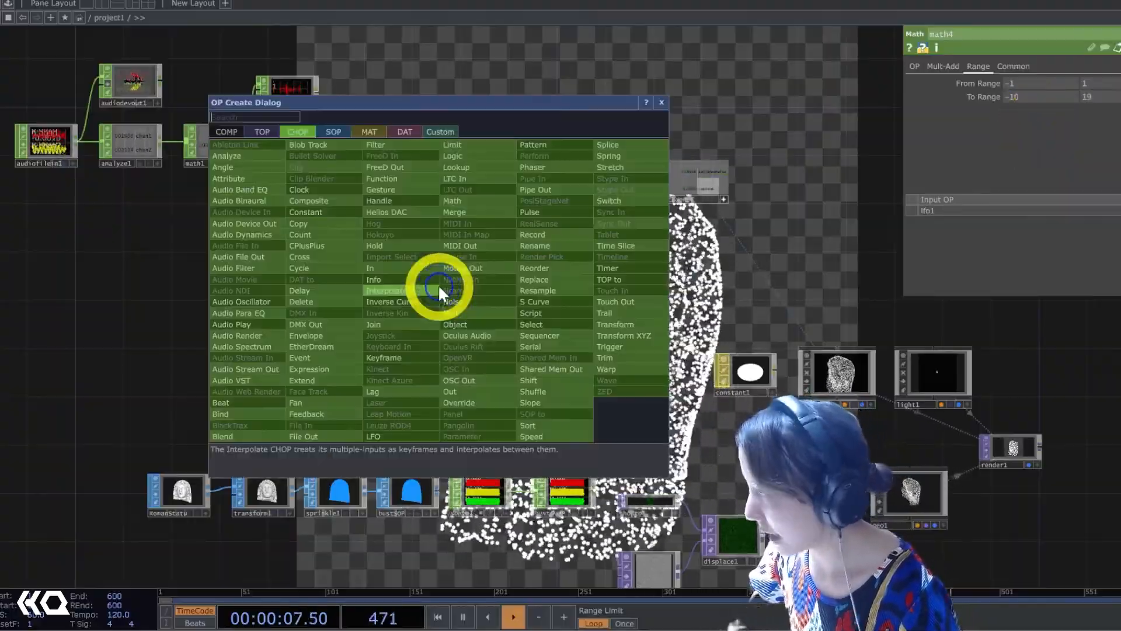
left_click(546, 246)
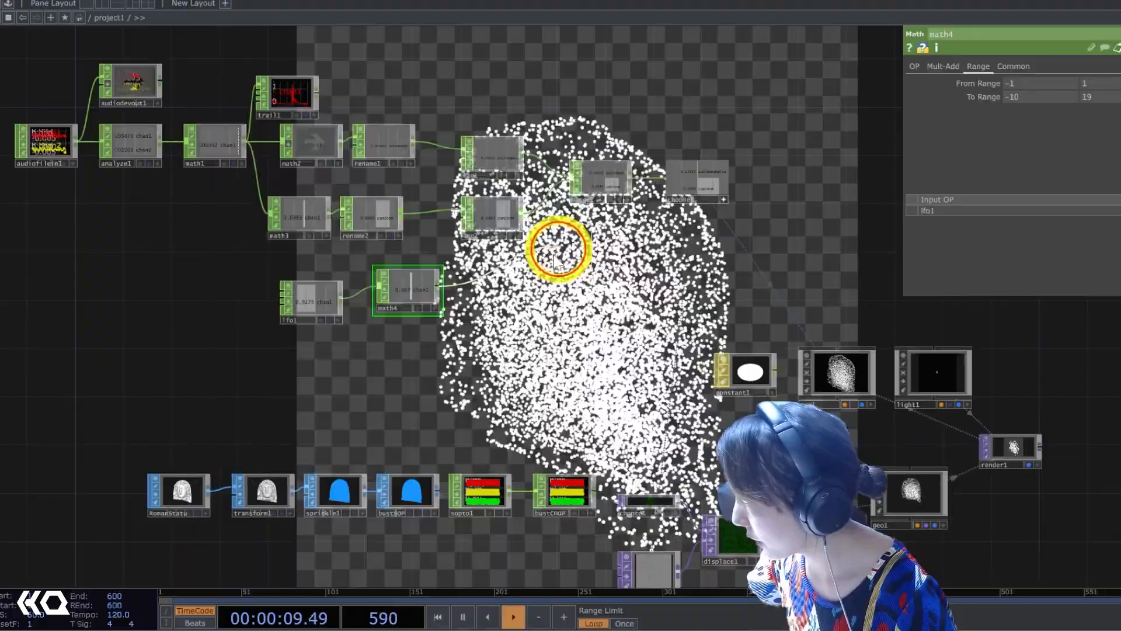
left_click(497, 277)
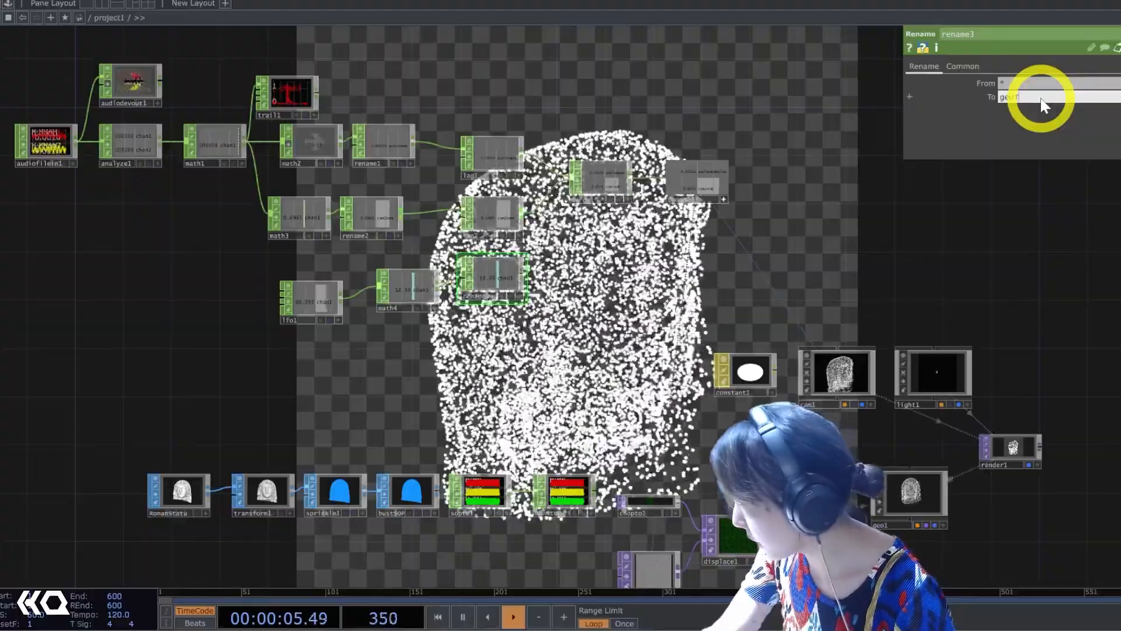
type("geoTur")
type("t")
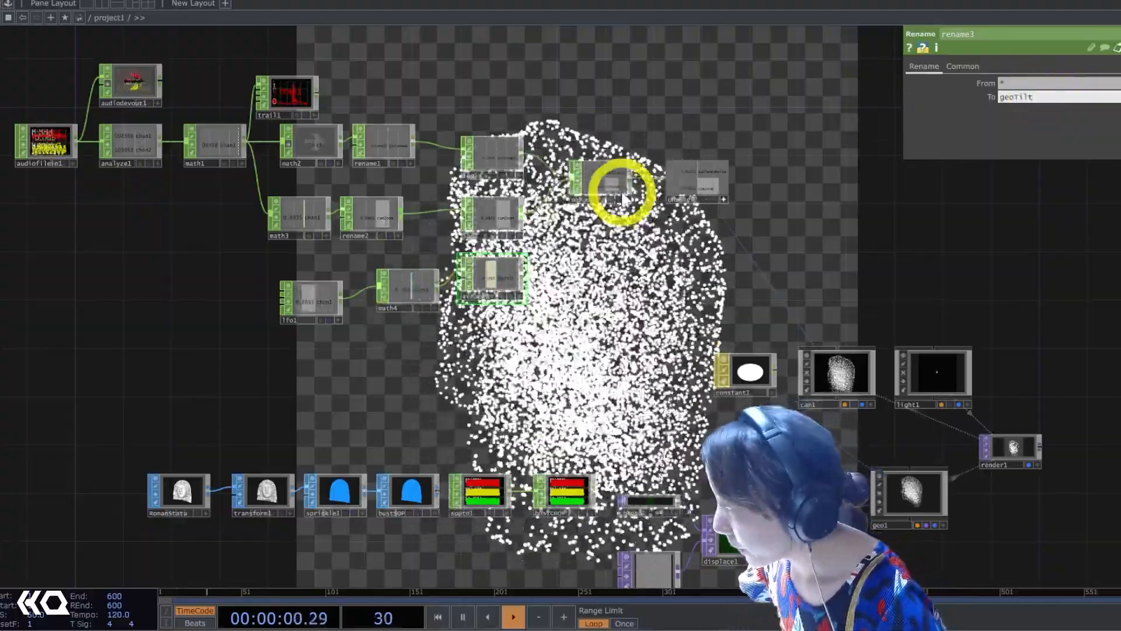
scroll(536, 246, "up", 3)
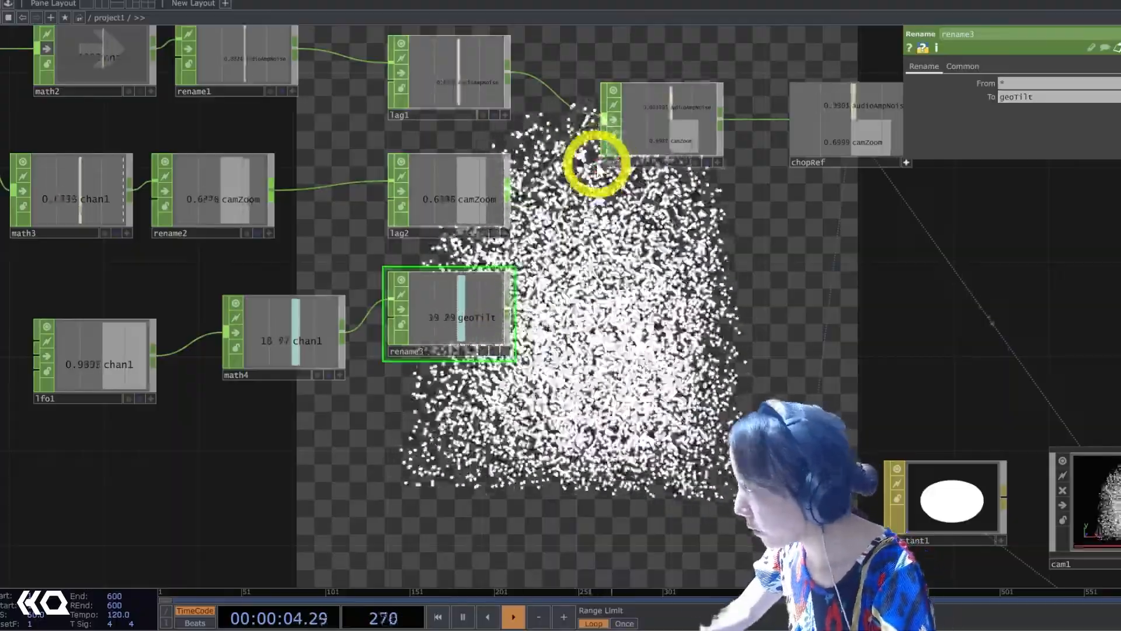
scroll(411, 234, "down", 5)
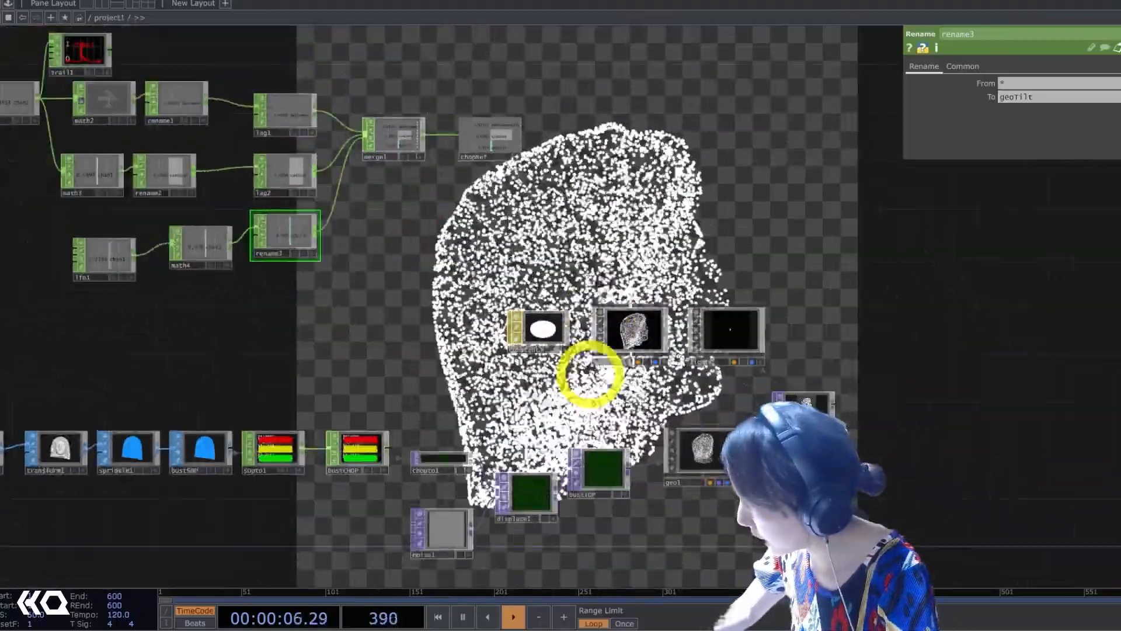
Drive the Geometry COMP's Z rotation with a reference to the geoTilt channel of chopRef.
scroll(598, 375, "up", 5)
left_click(769, 507)
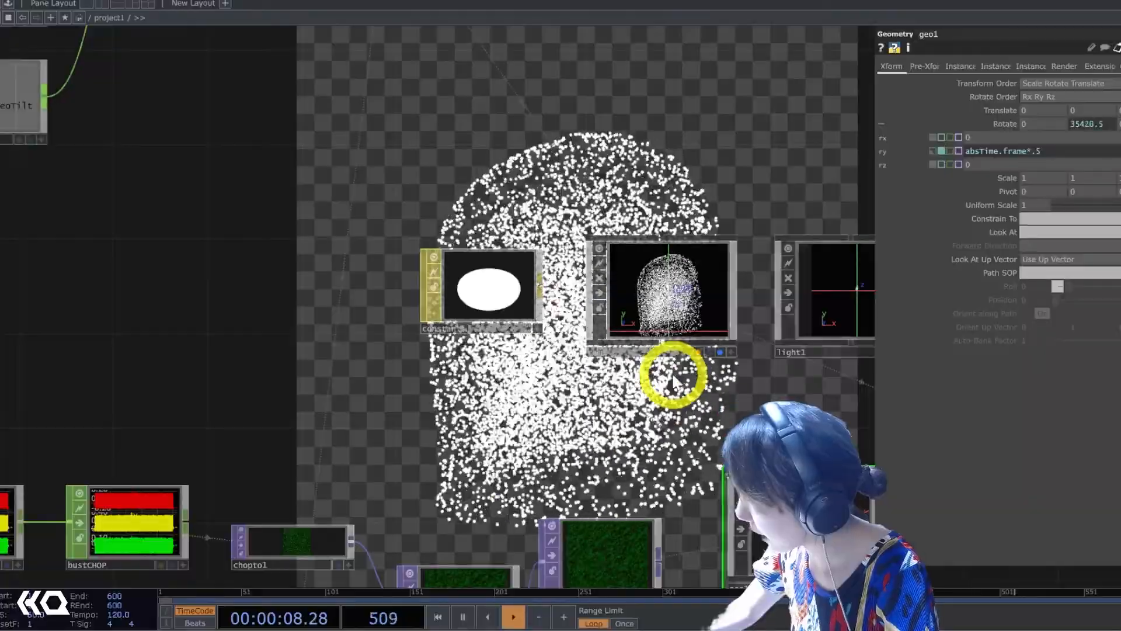
scroll(672, 377, "down", 5)
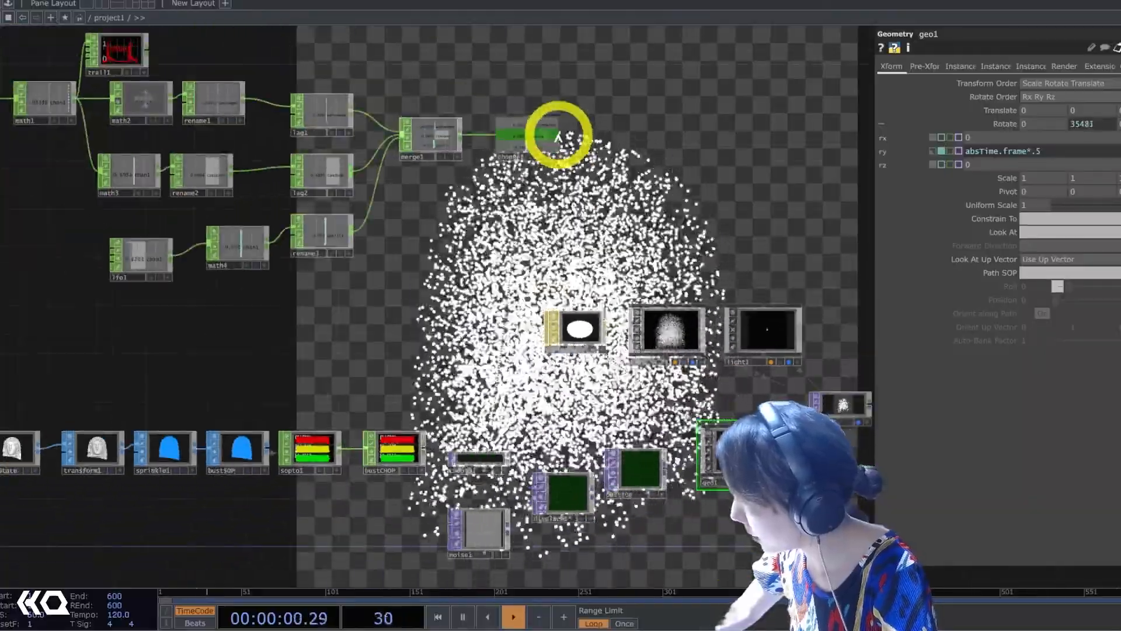
scroll(609, 146, "up", 3)
scroll(609, 146, "up", 3)
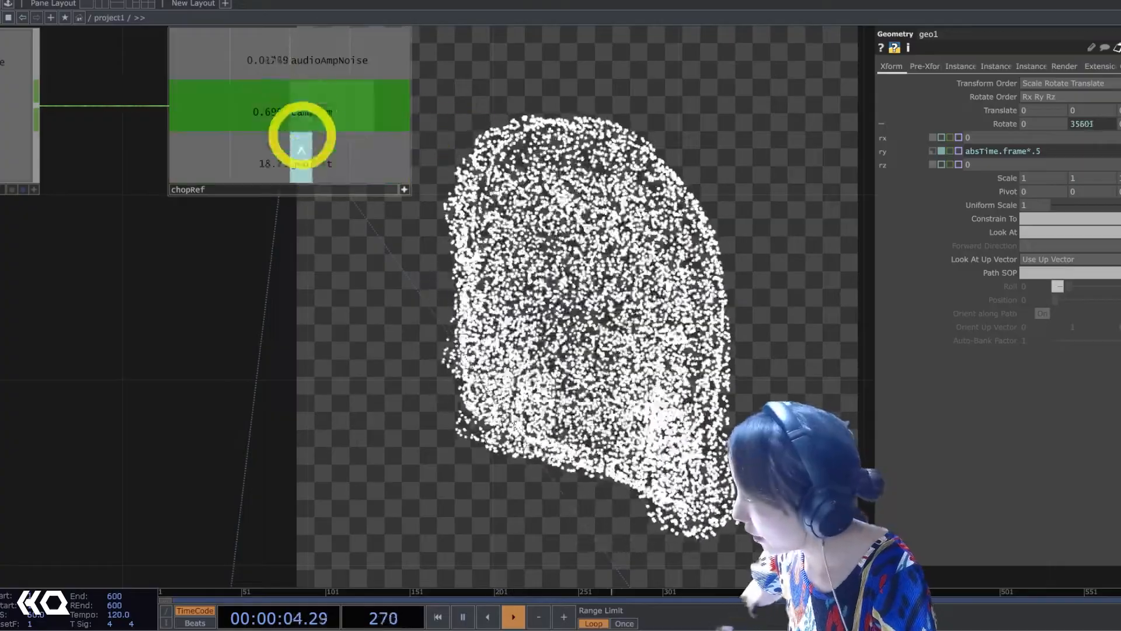
left_click_drag(961, 62, 985, 153)
left_click(984, 155)
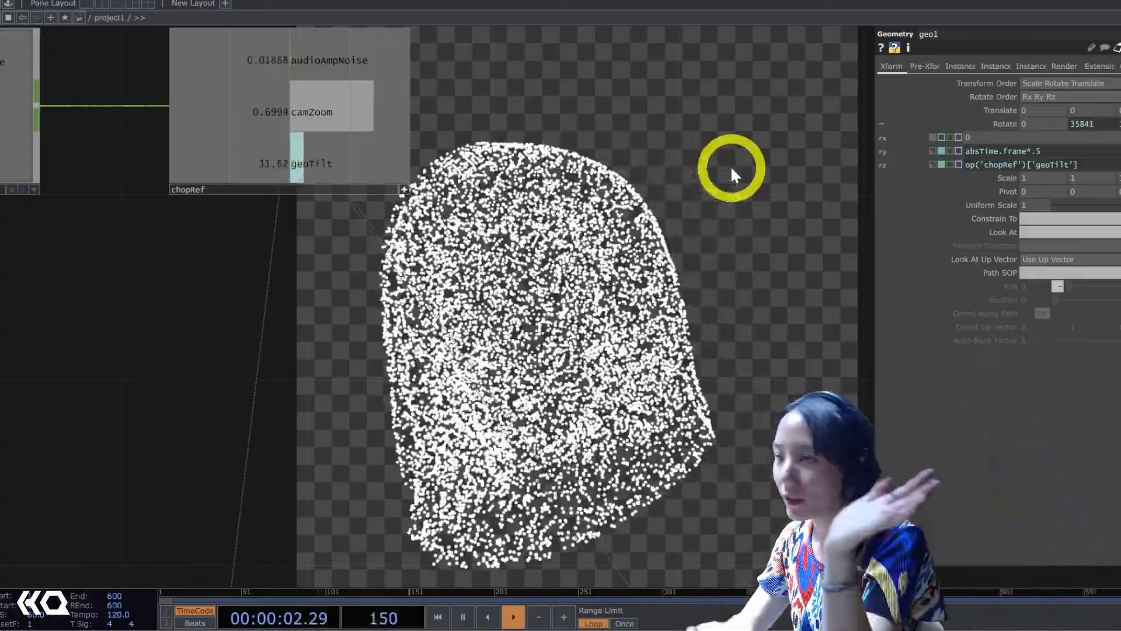
Append a Null TOP to the Render TOP and rename it out.
scroll(732, 168, "down", 1)
scroll(734, 172, "down", 5)
left_click_drag(738, 195, 357, 133)
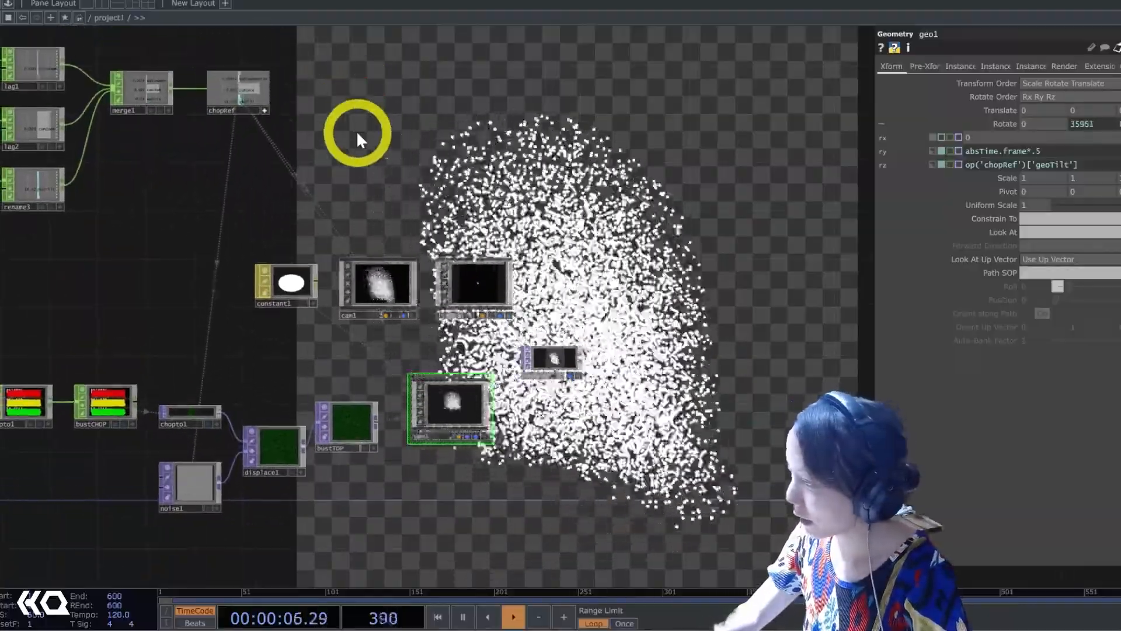
scroll(575, 345, "up", 6)
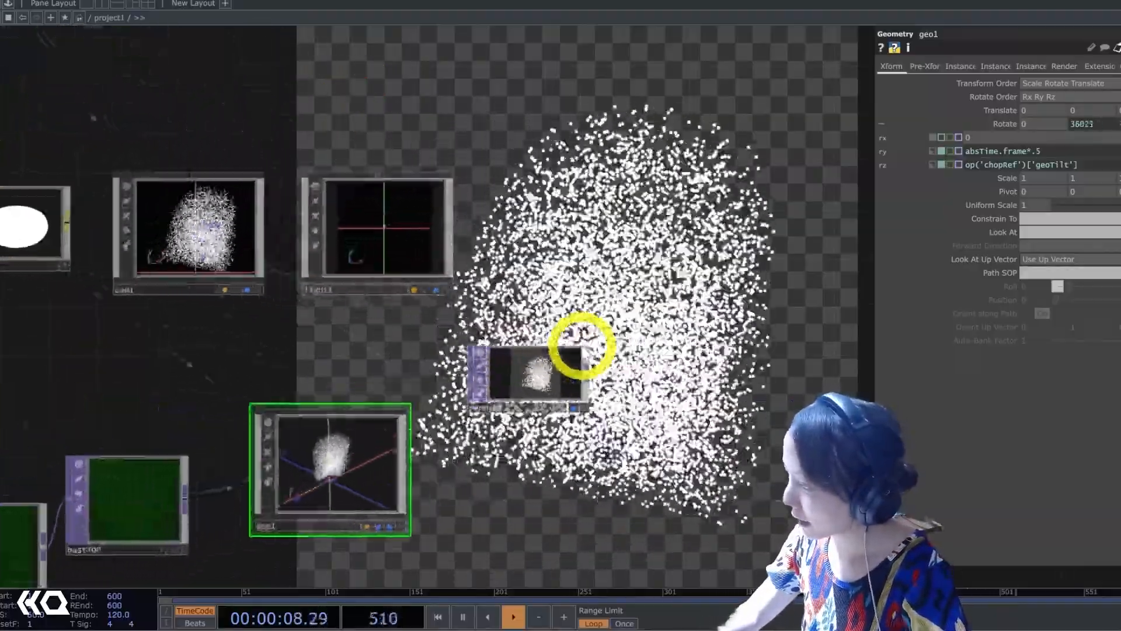
left_click_drag(624, 184, 461, 117)
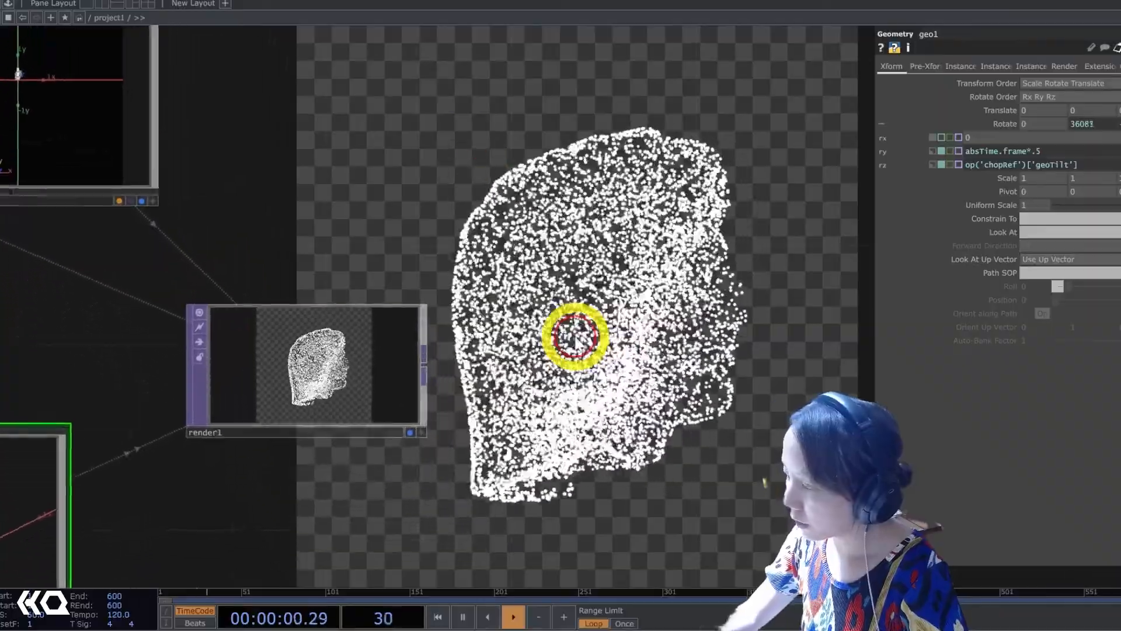
left_click_drag(575, 337, 580, 103)
left_click_drag(543, 502, 533, 493)
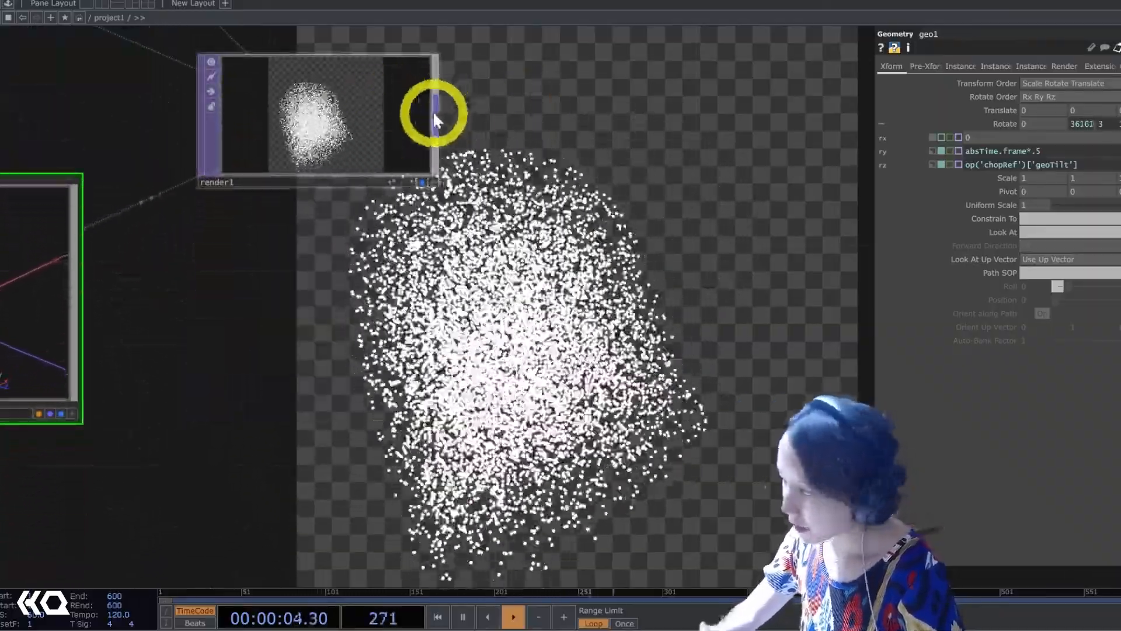
left_click(434, 111)
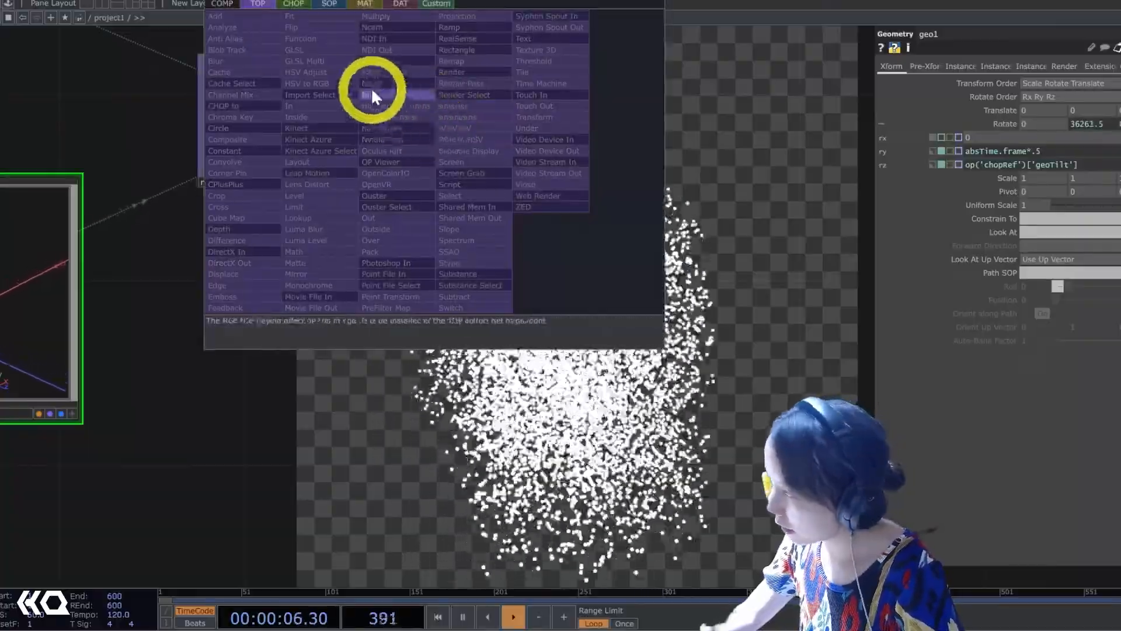
left_click(370, 95)
left_click(730, 139)
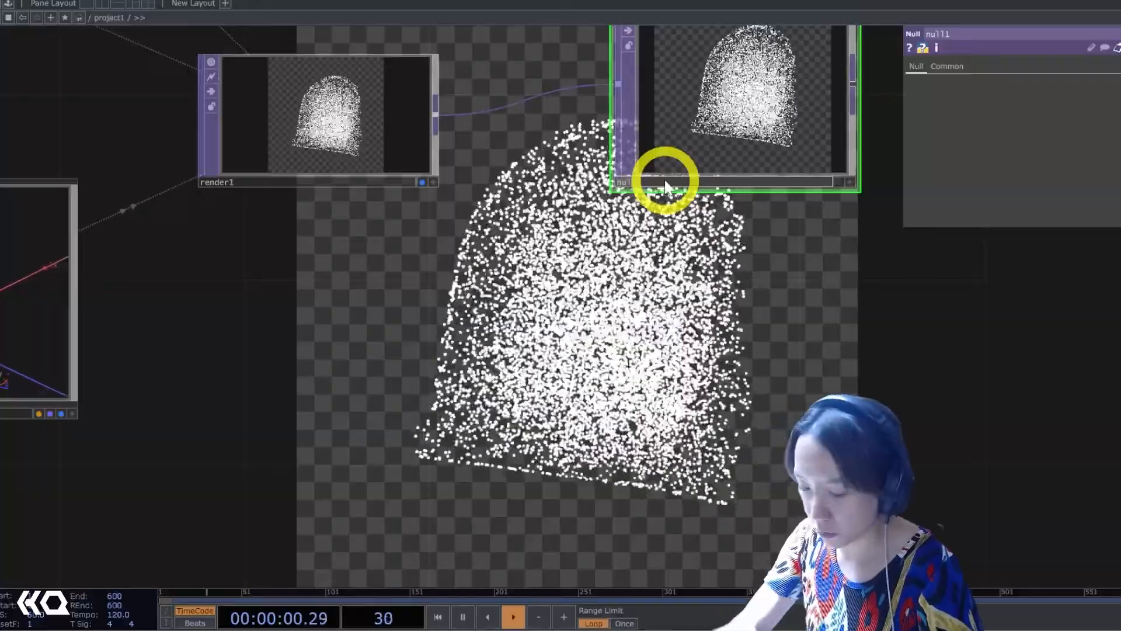
type("out")
key("Return")
Move the out Null farther from the Render TOP and add a Ramp TOP just below the render node.
left_click_drag(503, 342, 299, 253)
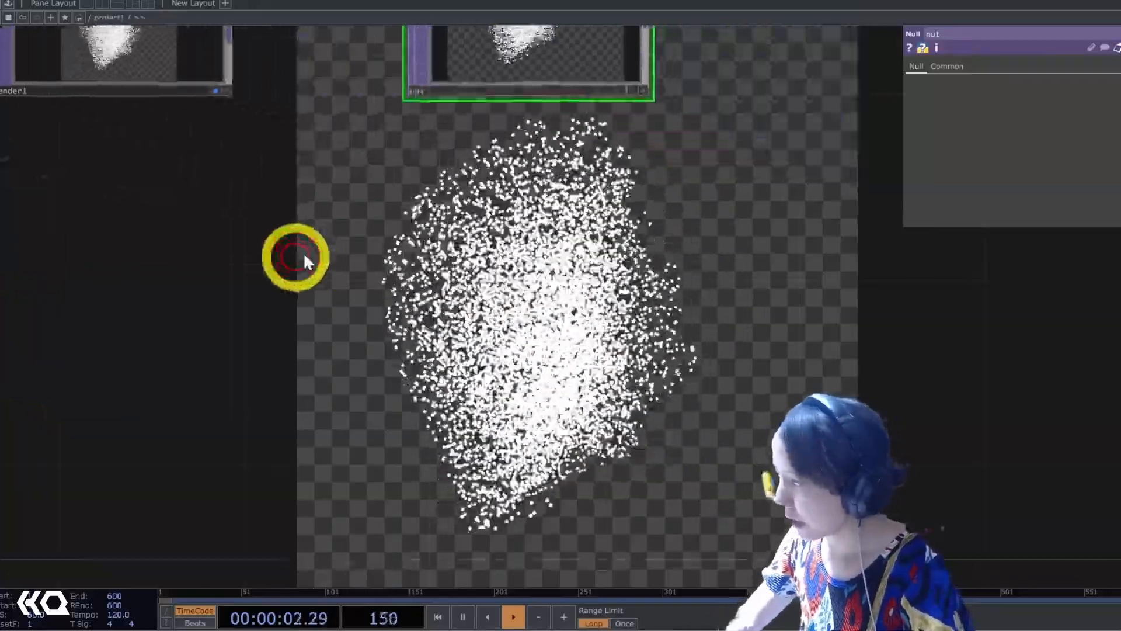
scroll(371, 207, "down", 6)
left_click_drag(461, 106, 698, 105)
key("Tab")
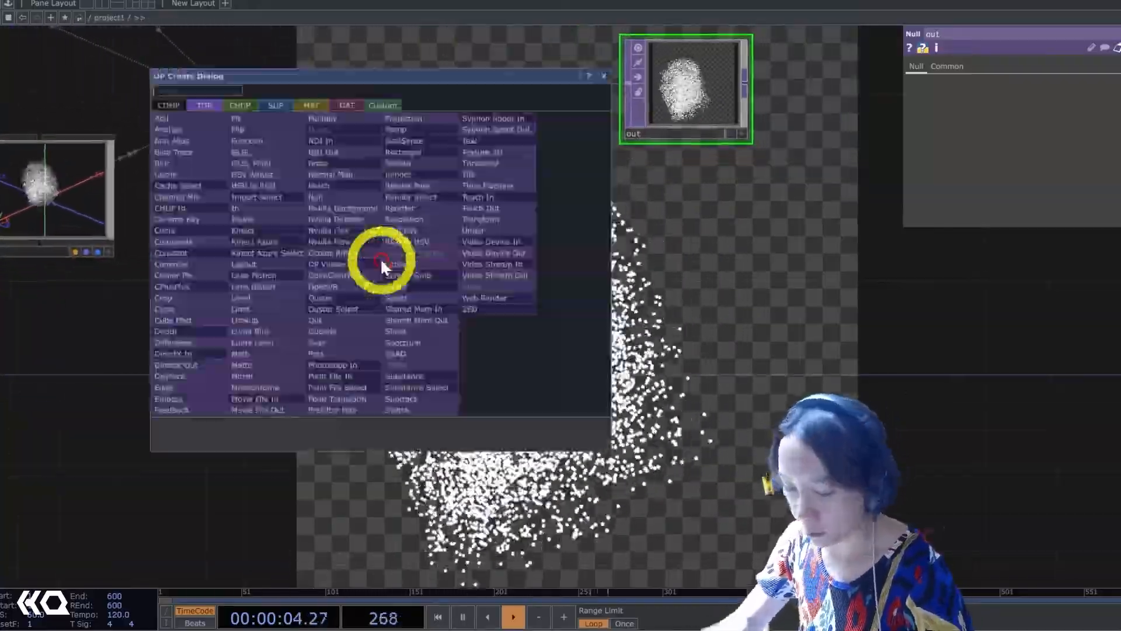
type("ramp")
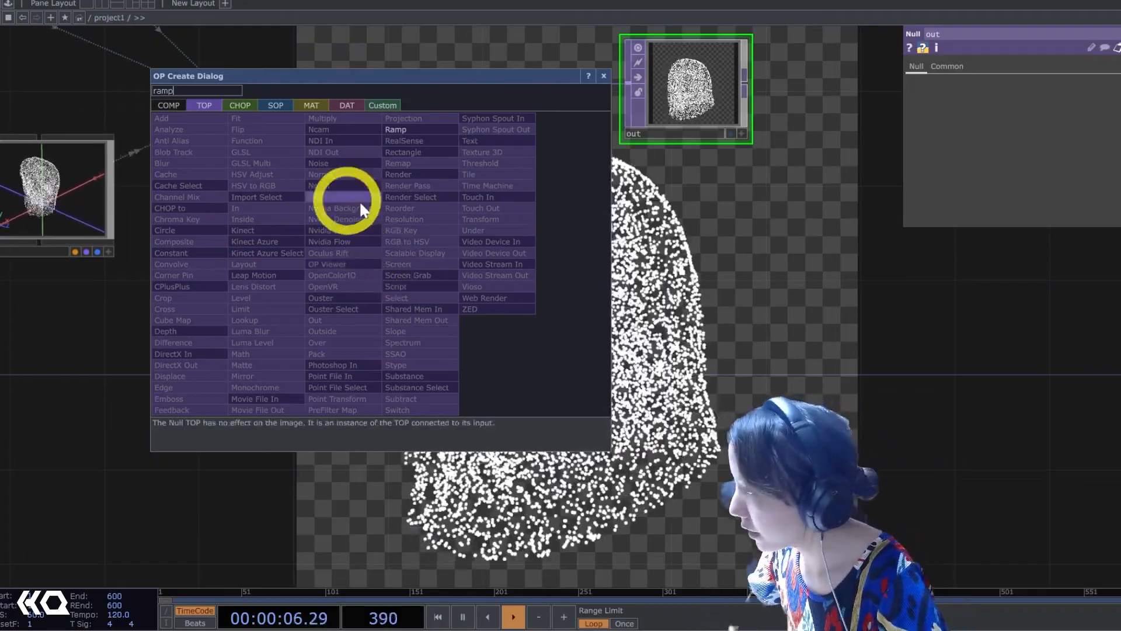
left_click(397, 129)
left_click(305, 222)
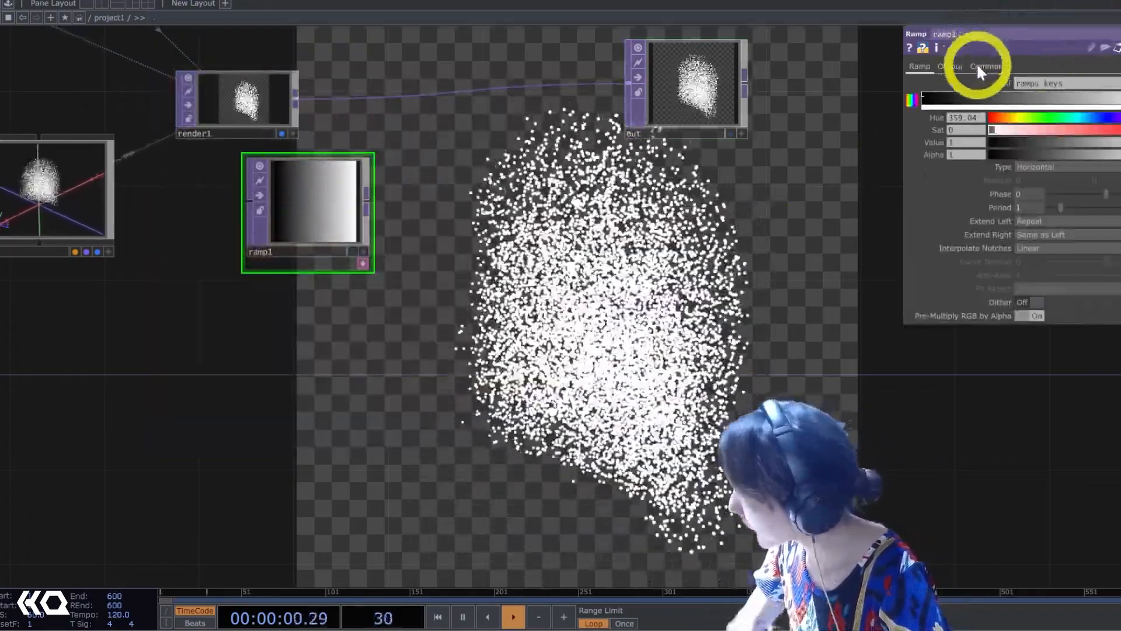
Set the Ramp TOP's resolution to 1000 by 1000.
left_click(982, 67)
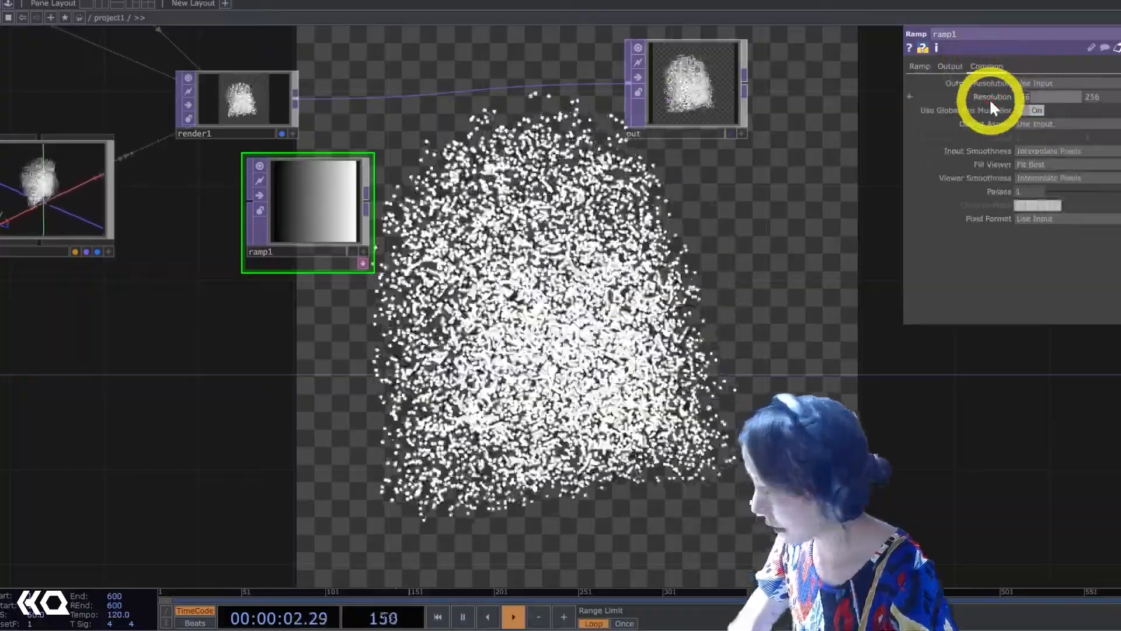
type("1000")
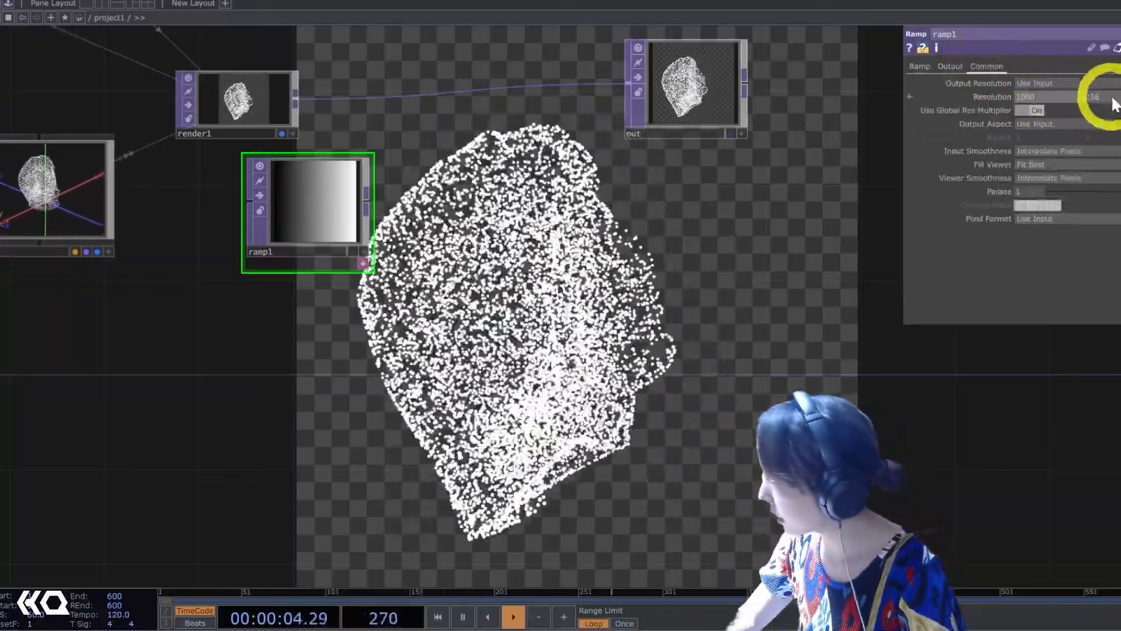
left_click(1103, 97)
type("100")
key("Return")
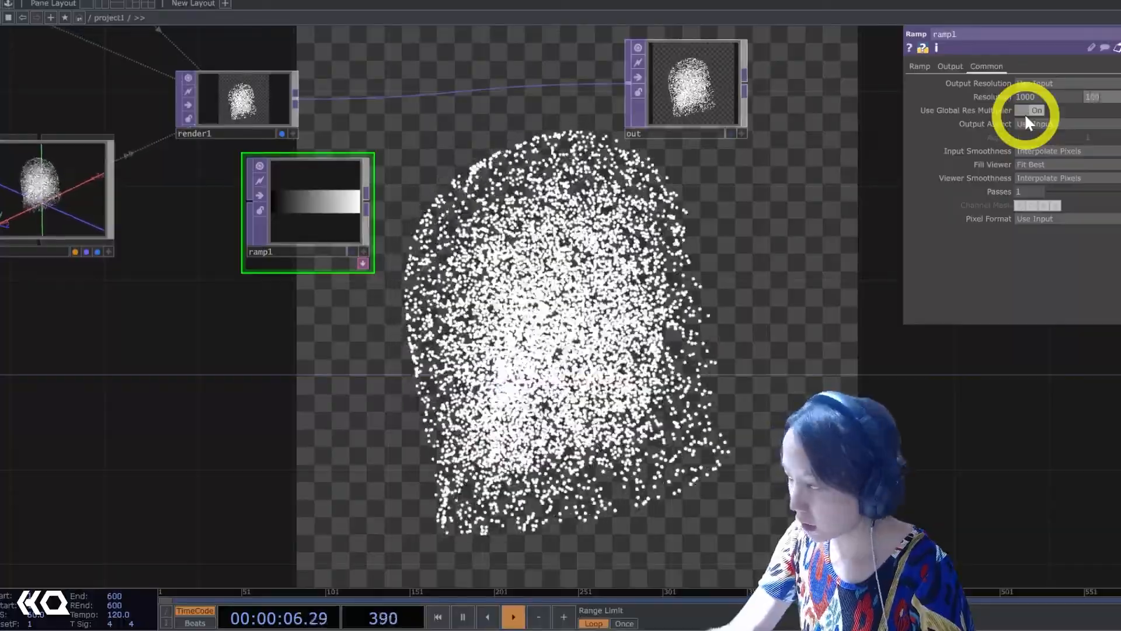
type("0")
key("Return")
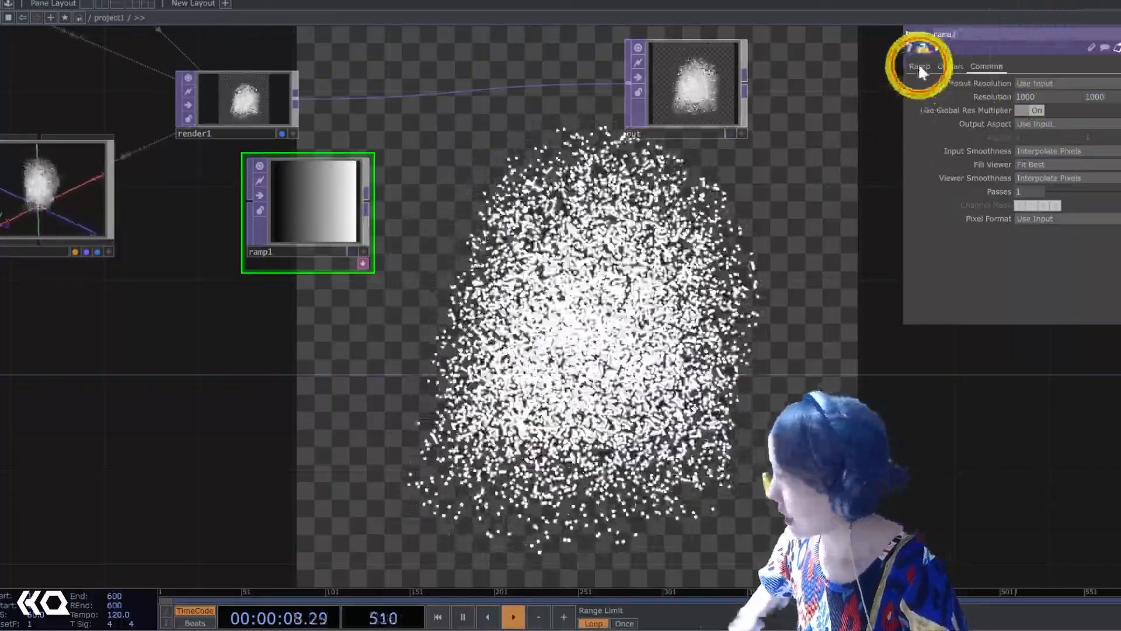
Make the ramp Circular with a period of 1.76, coloured from magenta at the centre to blue (hue 234) at the edge.
left_click(919, 66)
left_click(1036, 170)
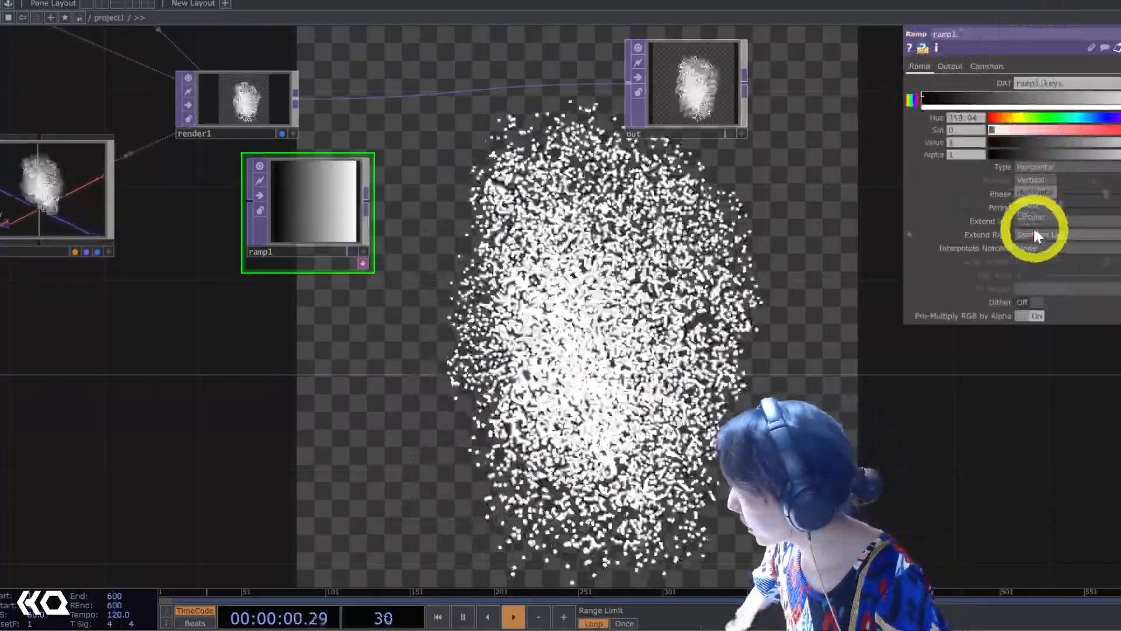
left_click(1034, 218)
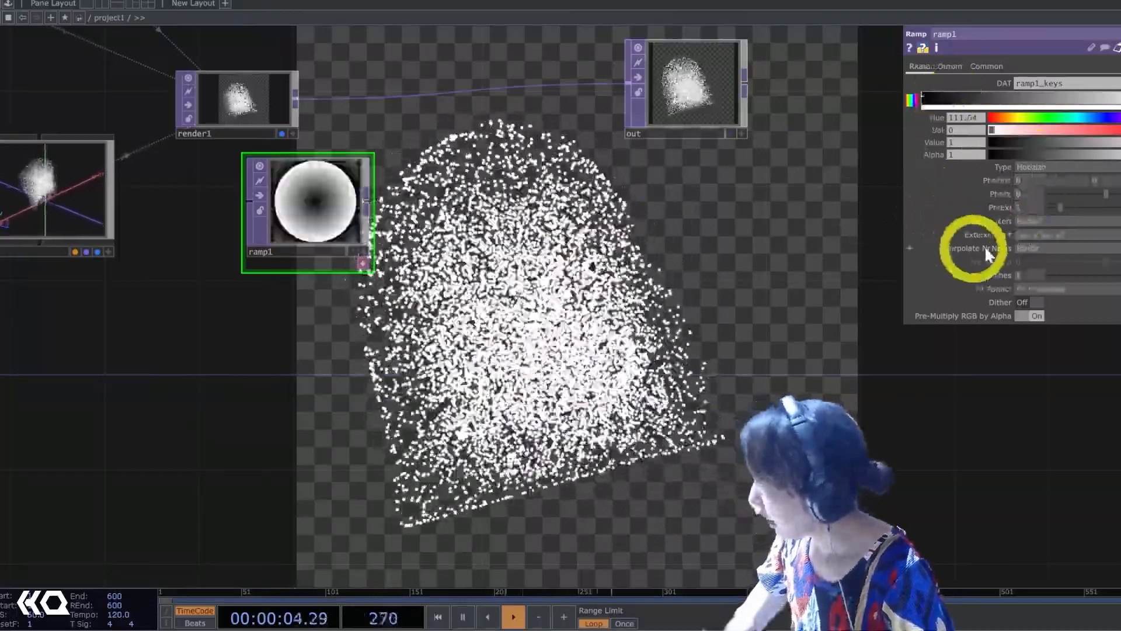
left_click_drag(1064, 208, 1071, 203)
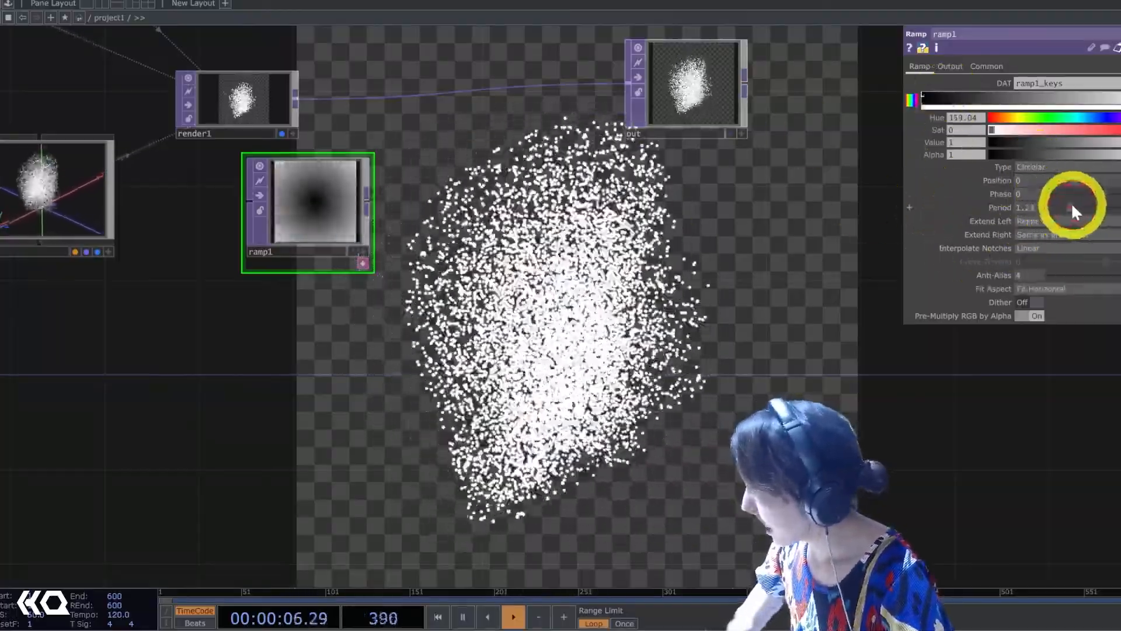
left_click_drag(306, 208, 306, 231)
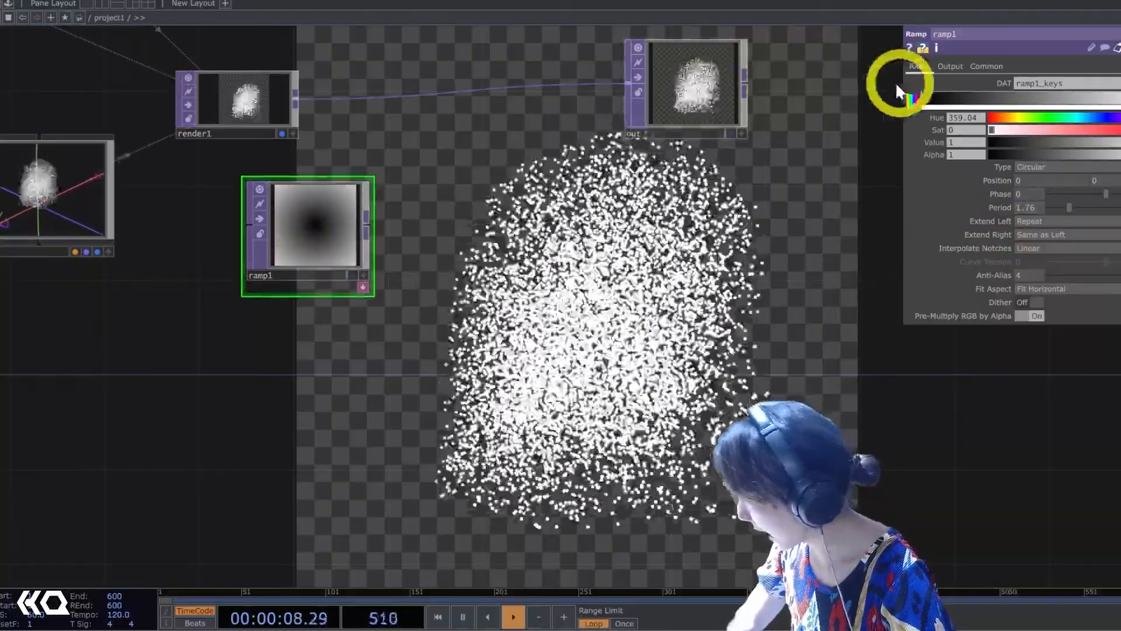
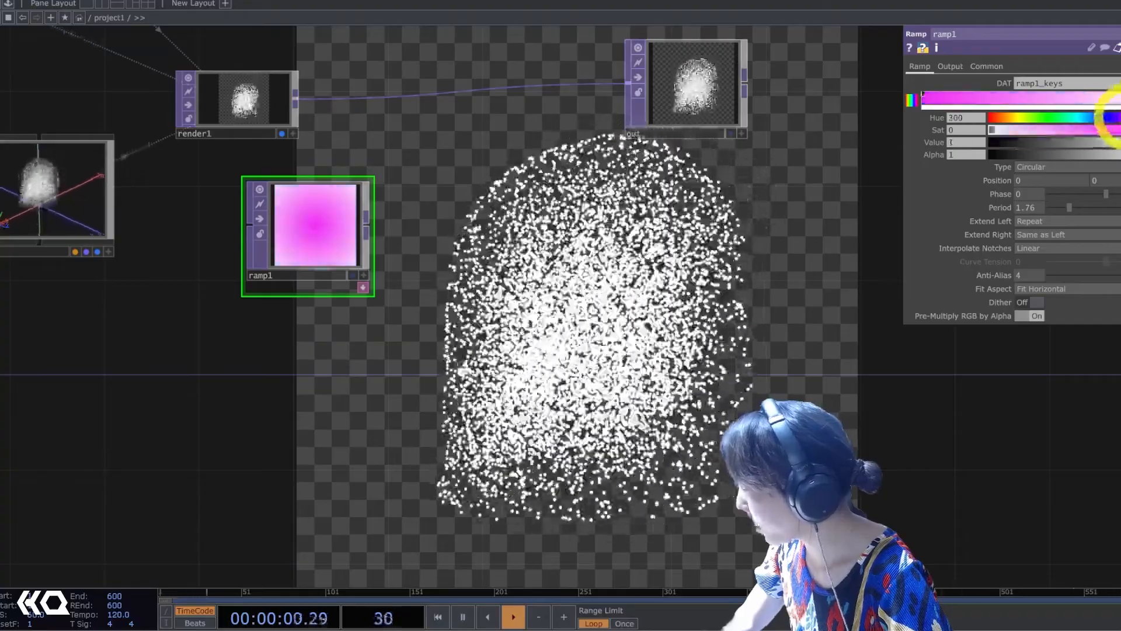
left_click_drag(1119, 139, 1118, 125)
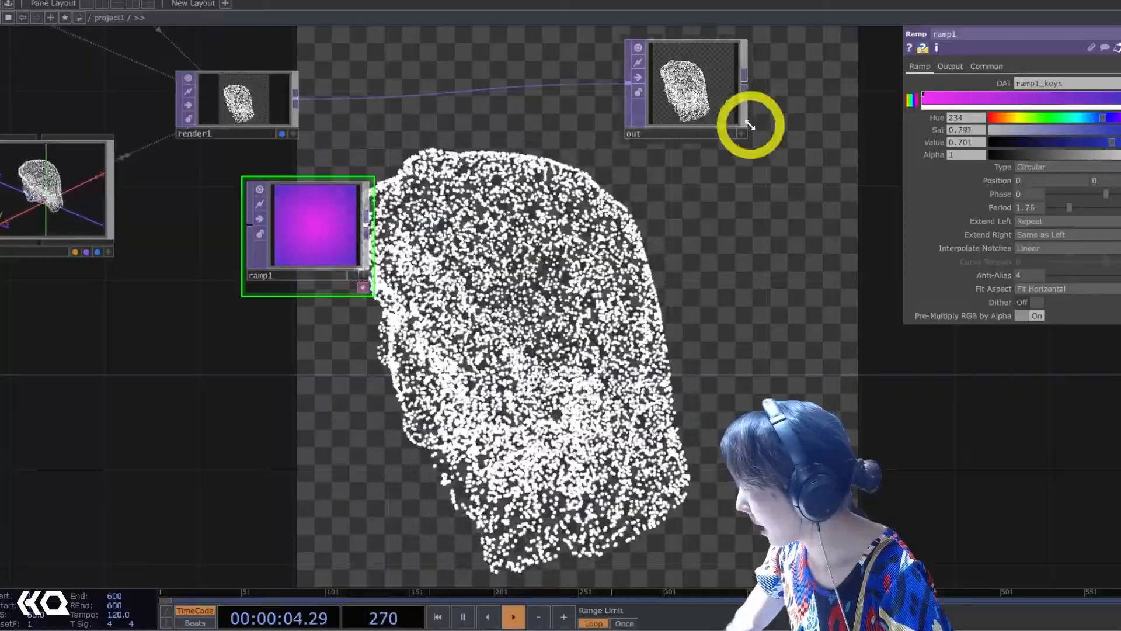
Insert a Multiply TOP between the Render TOP and the out Null, and connect ramp1 to its second input.
left_click_drag(501, 244, 298, 299)
left_click_drag(488, 127, 700, 151)
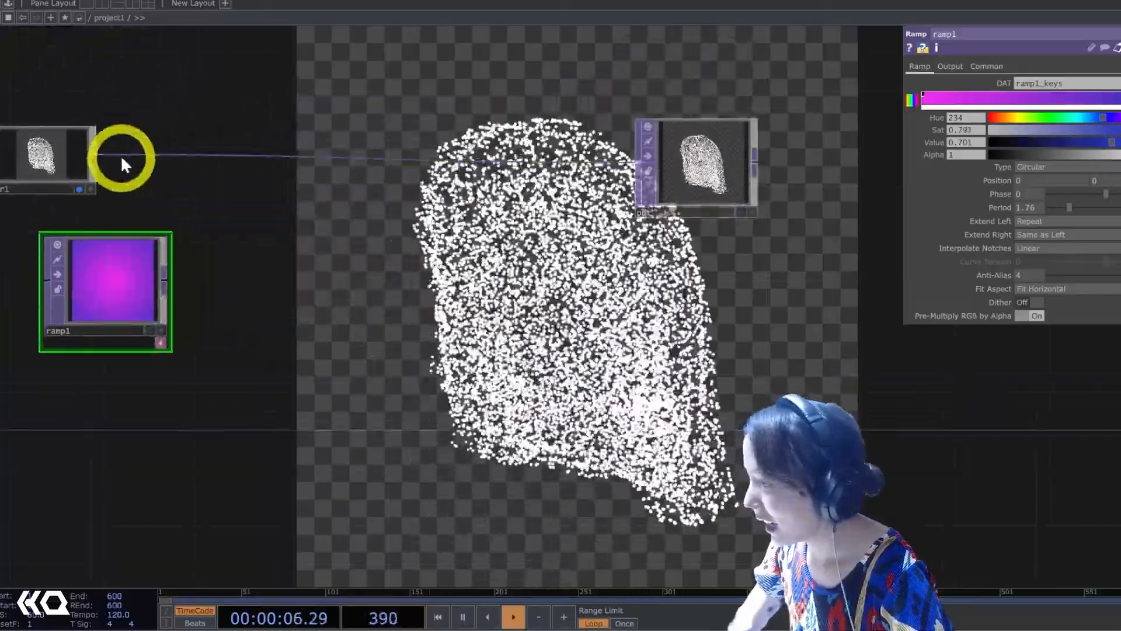
right_click(130, 149)
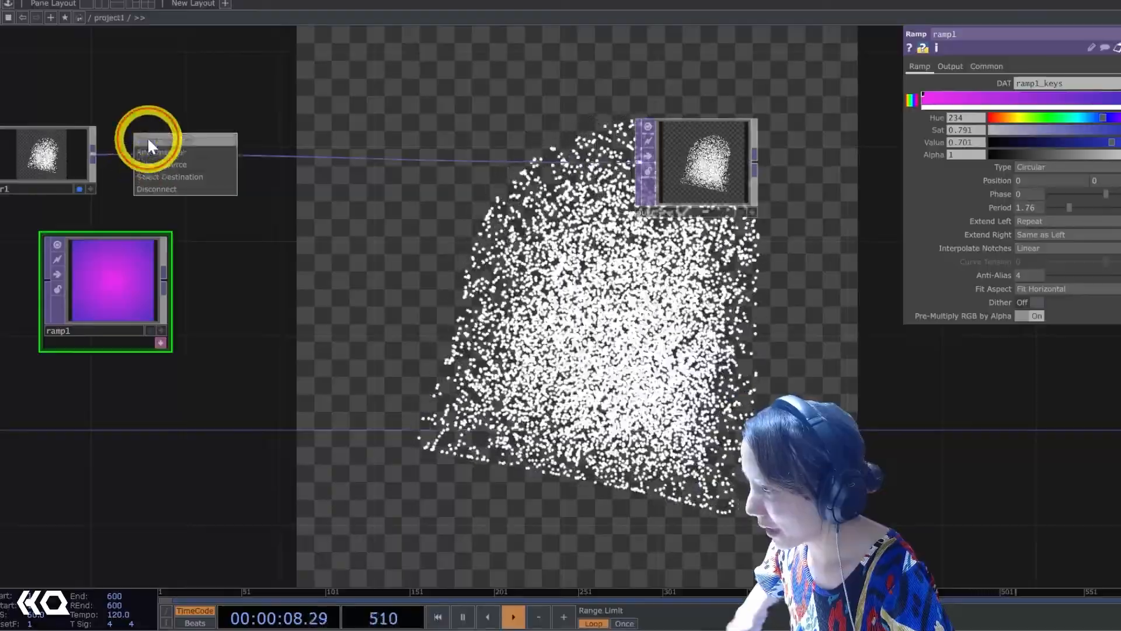
left_click(148, 141)
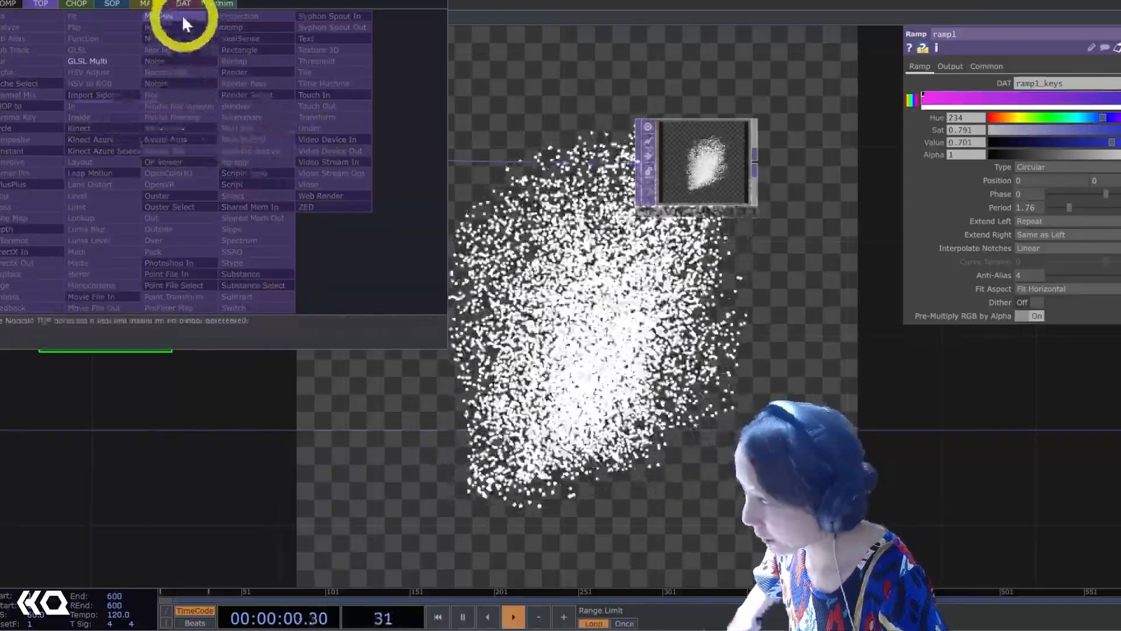
left_click(182, 18)
left_click(245, 166)
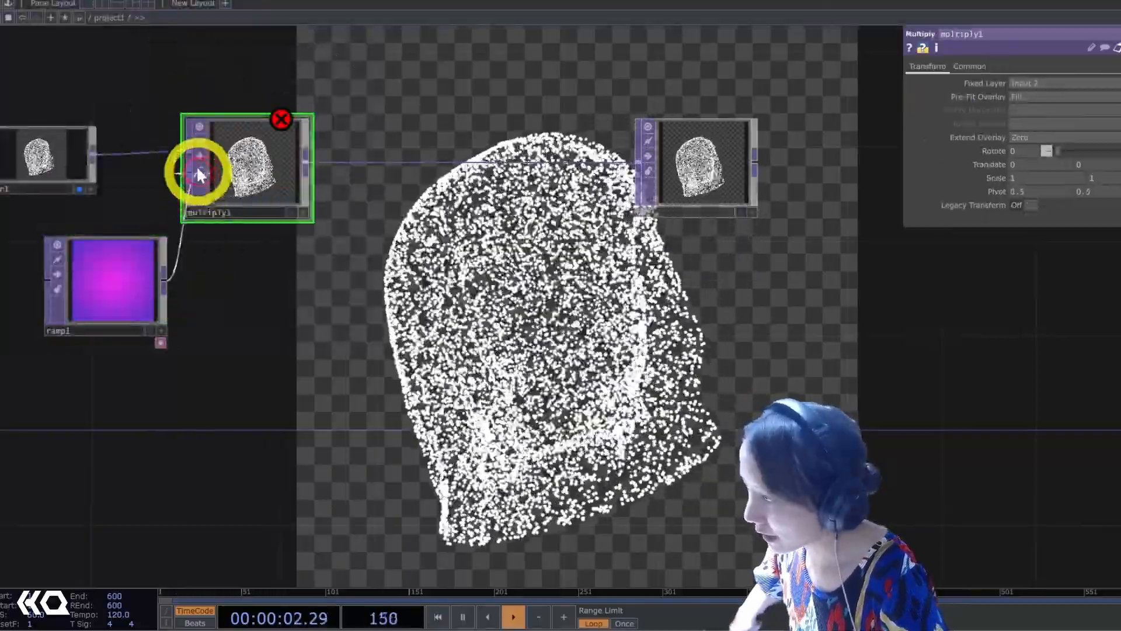
left_click(197, 174)
Display the out Null in the network background instead of the Render TOP.
left_click(113, 272)
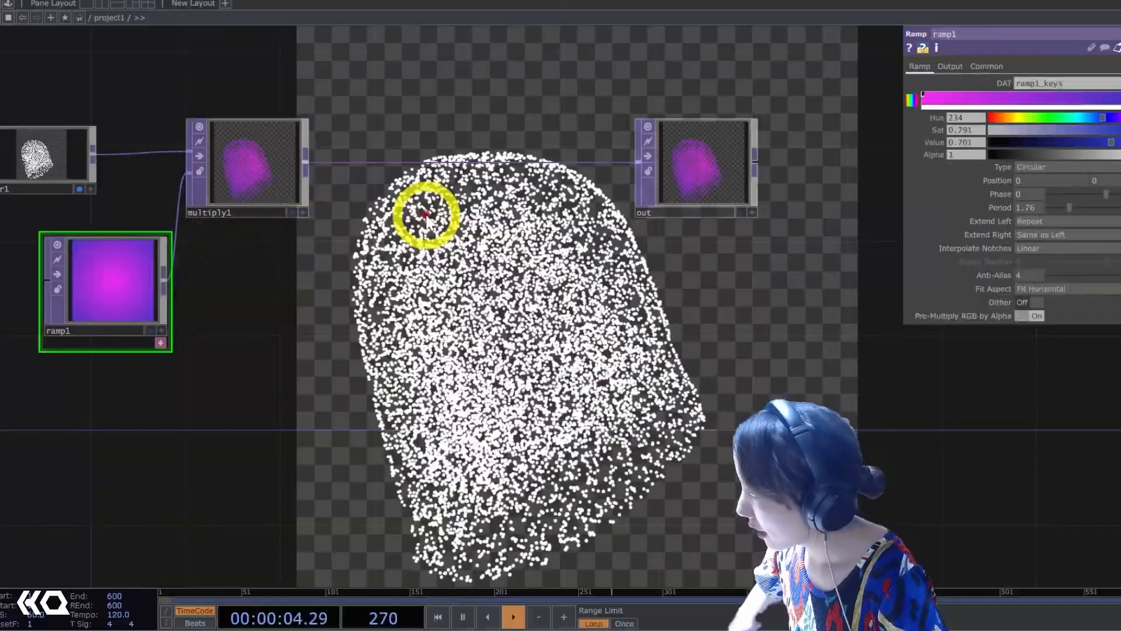
scroll(726, 185, "down", 1)
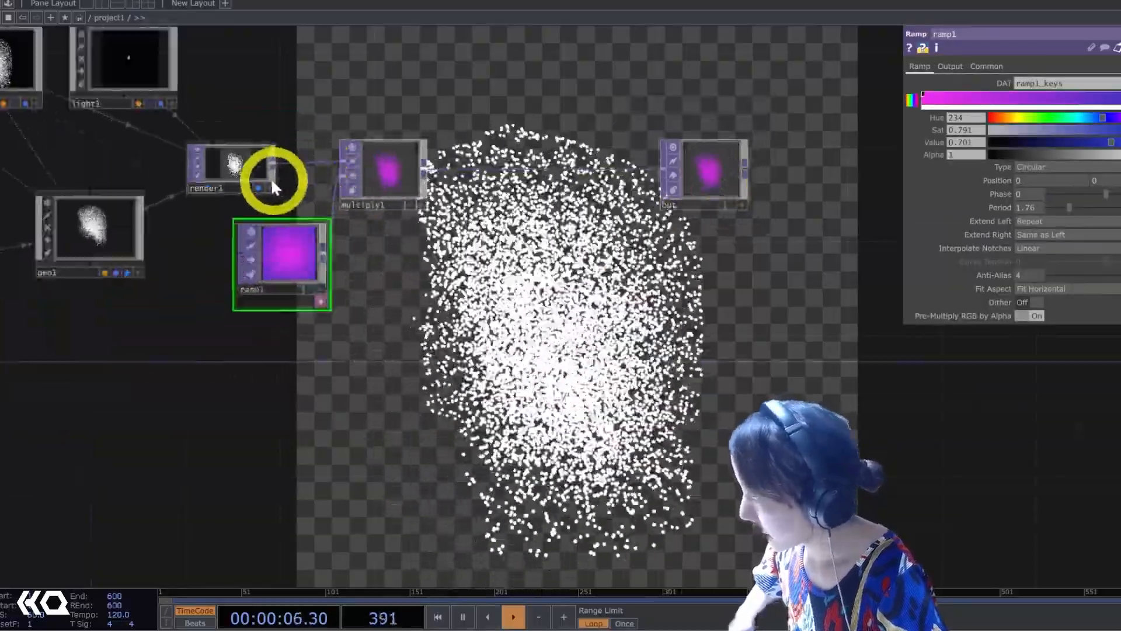
left_click(256, 186)
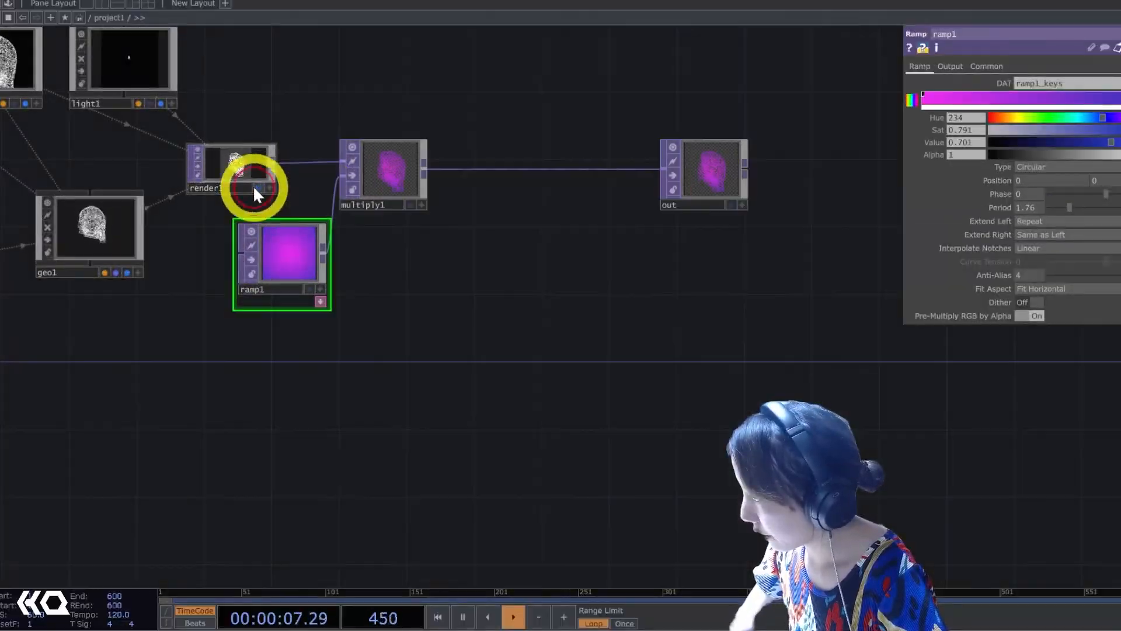
left_click(731, 205)
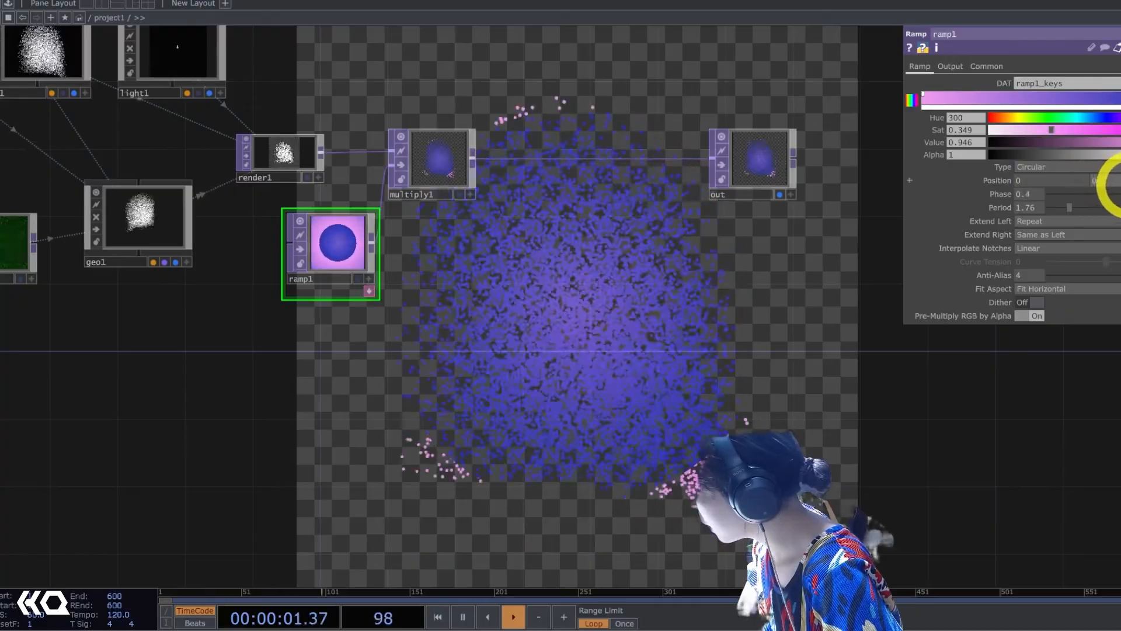
Set ramp1's phase to -0.08 and period to 2.39, and move the out Null farther from the Multiply TOP.
left_click_drag(1116, 194, 1077, 198)
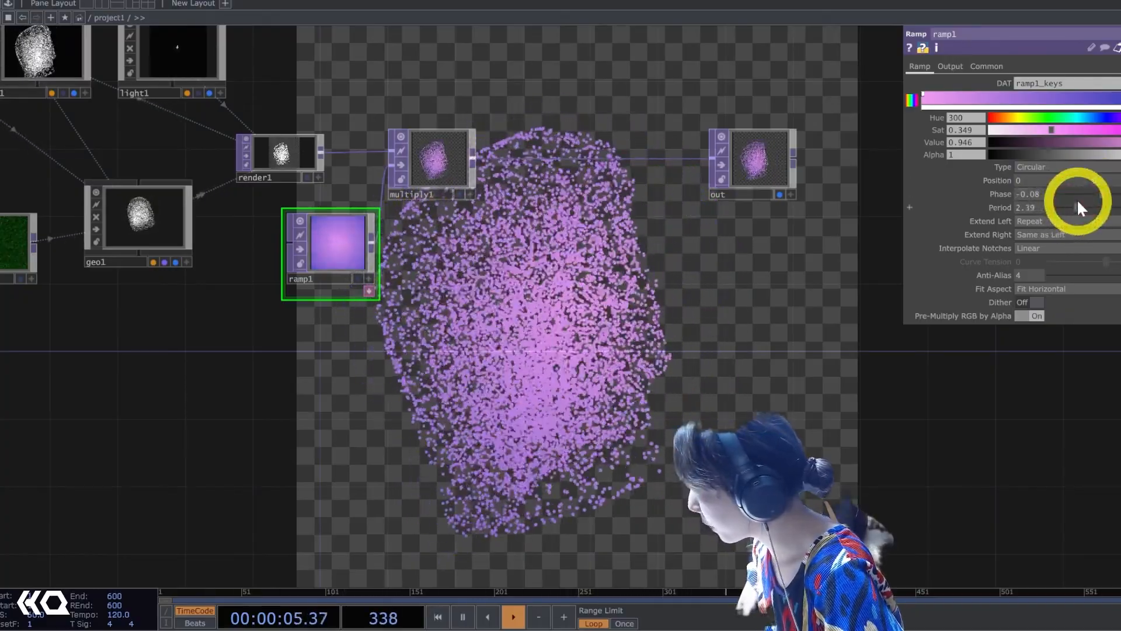
left_click_drag(748, 244, 506, 305)
left_click_drag(510, 225, 645, 207)
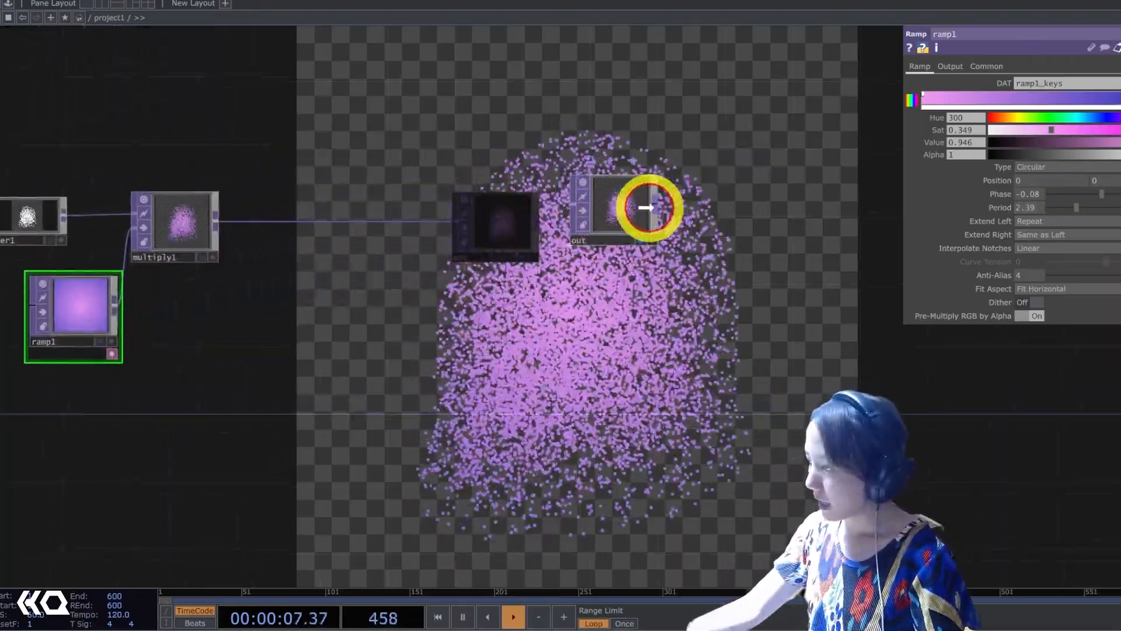
Duplicate ramp1, place the copy below the Multiply TOP, and set the copy's ramp type to Vertical.
key("Tab")
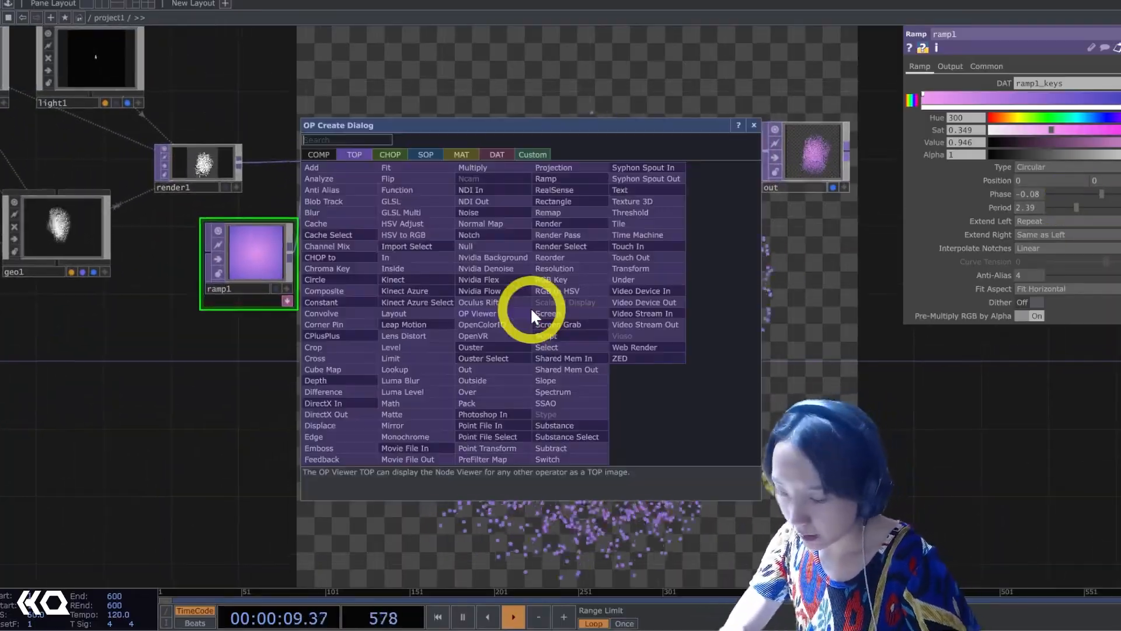
left_click(652, 98)
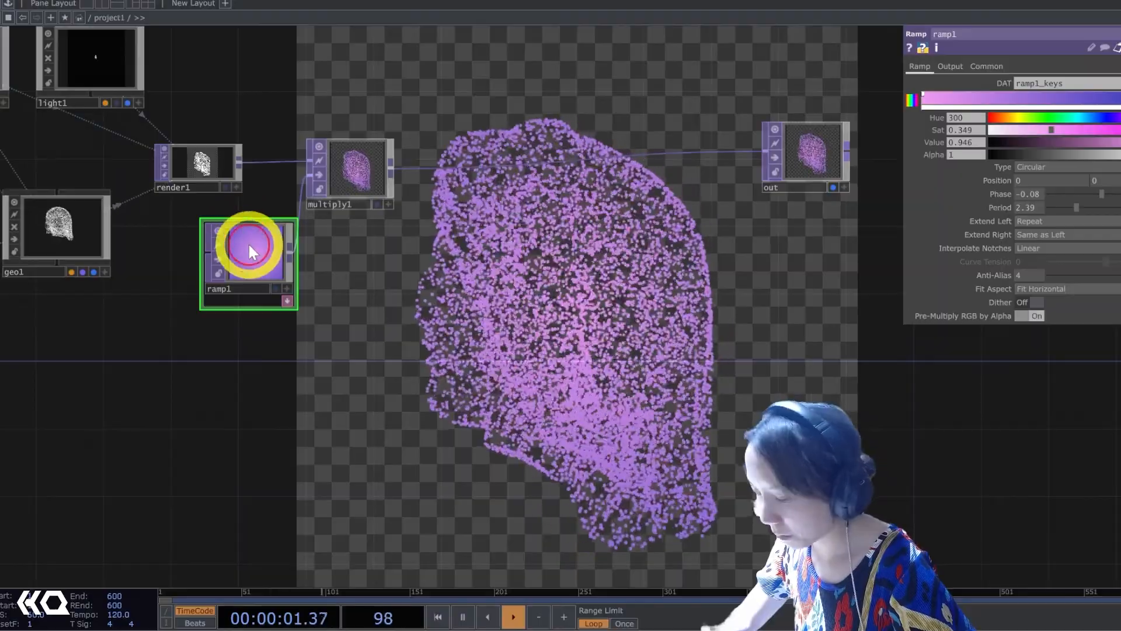
key("ctrl+c")
key("ctrl+v")
left_click(411, 363)
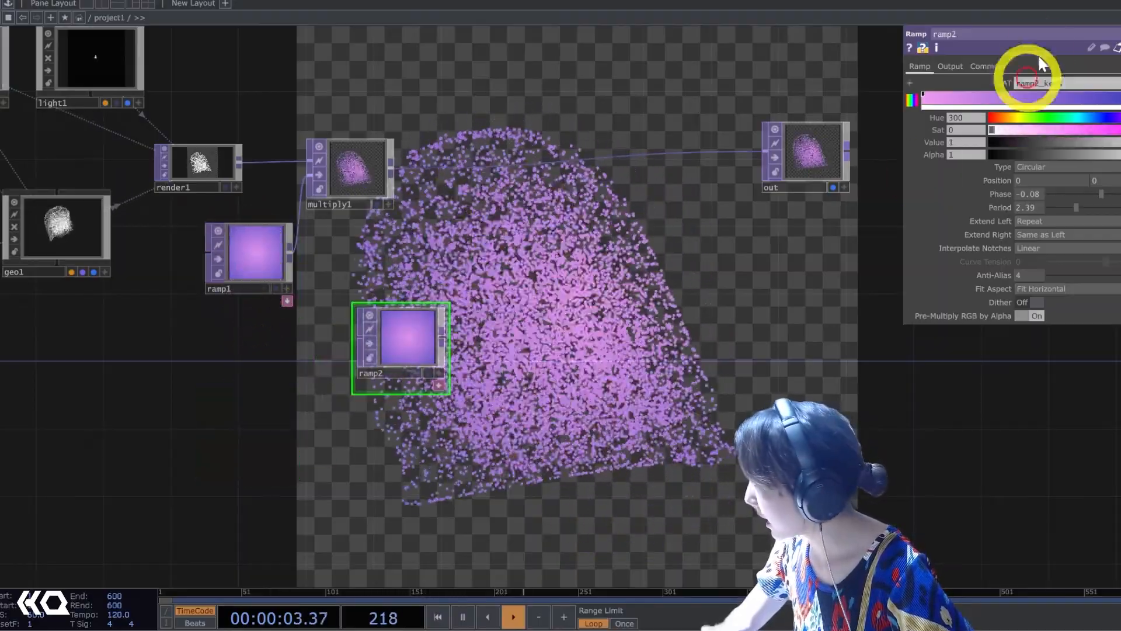
left_click(1068, 166)
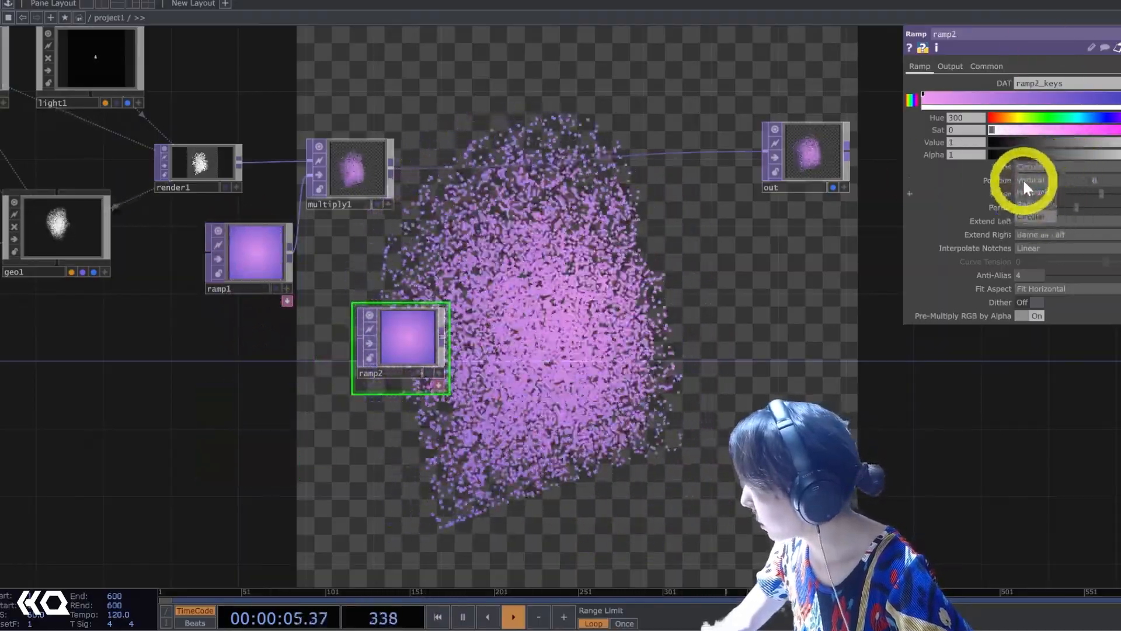
left_click(1023, 177)
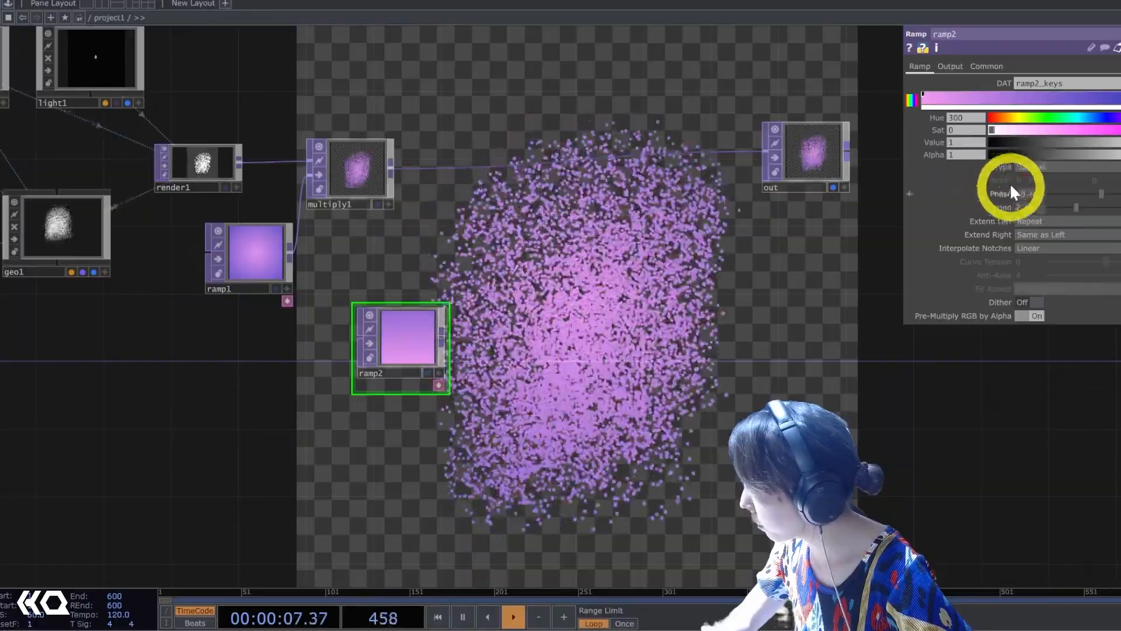
Set ramp2's first colour key to hue 190, saturation 0.716 and value 0.946, and move ramp2 farther below ramp1.
mouse_move(1107, 117)
left_mouse_down()
mouse_move(1101, 130)
mouse_move(1092, 119)
mouse_move(1120, 130)
left_mouse_up()
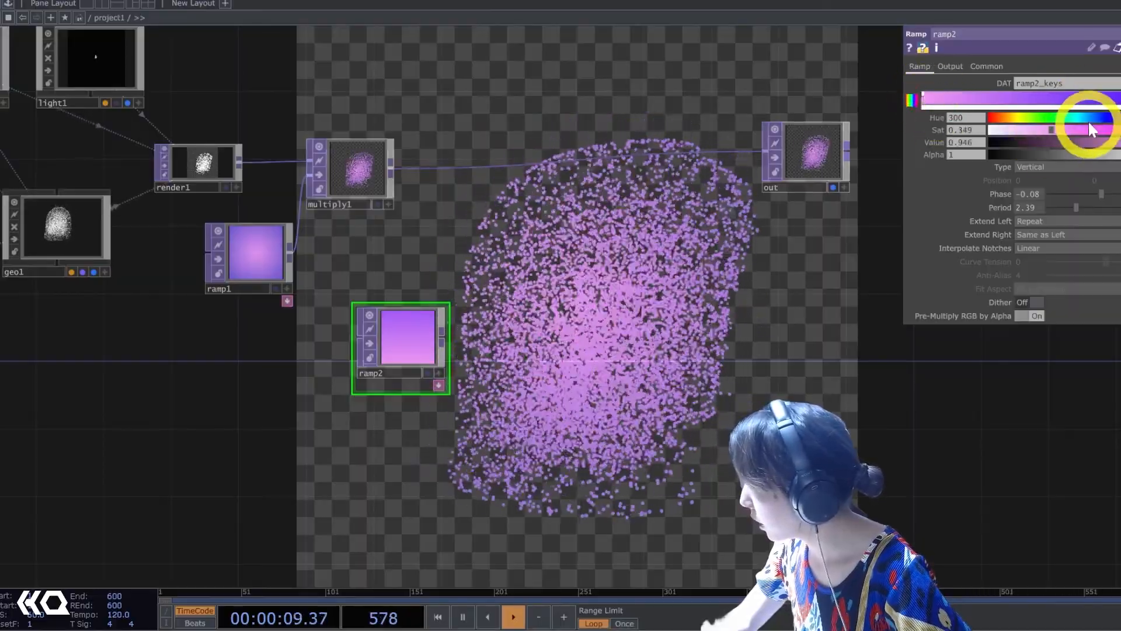
mouse_move(1085, 118)
left_mouse_down()
mouse_move(1120, 125)
mouse_move(1101, 130)
left_mouse_up()
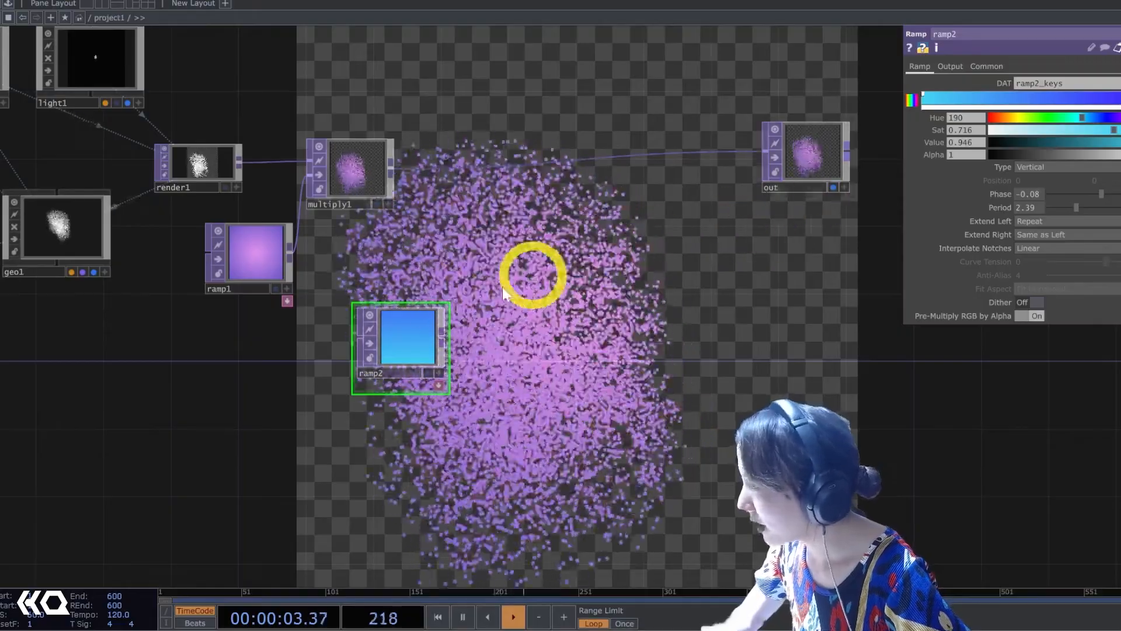
left_click_drag(439, 314, 439, 365)
left_click_drag(444, 271, 366, 357)
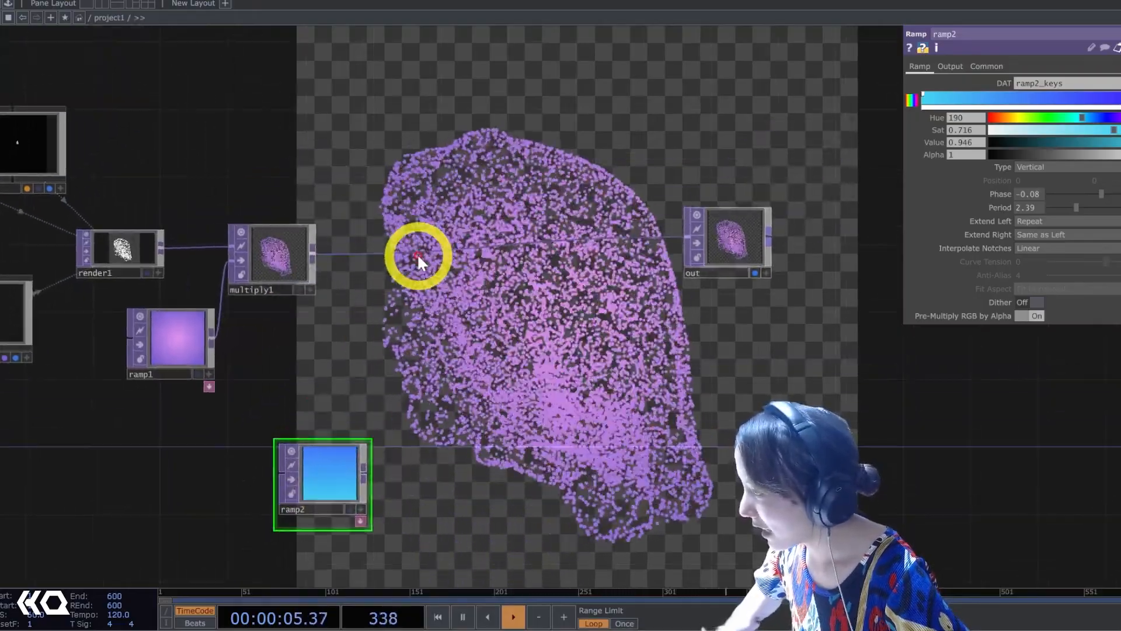
Insert an Over TOP between the Multiply TOP and the out Null, and connect ramp2 to its second input.
right_click(418, 248)
left_click(442, 237)
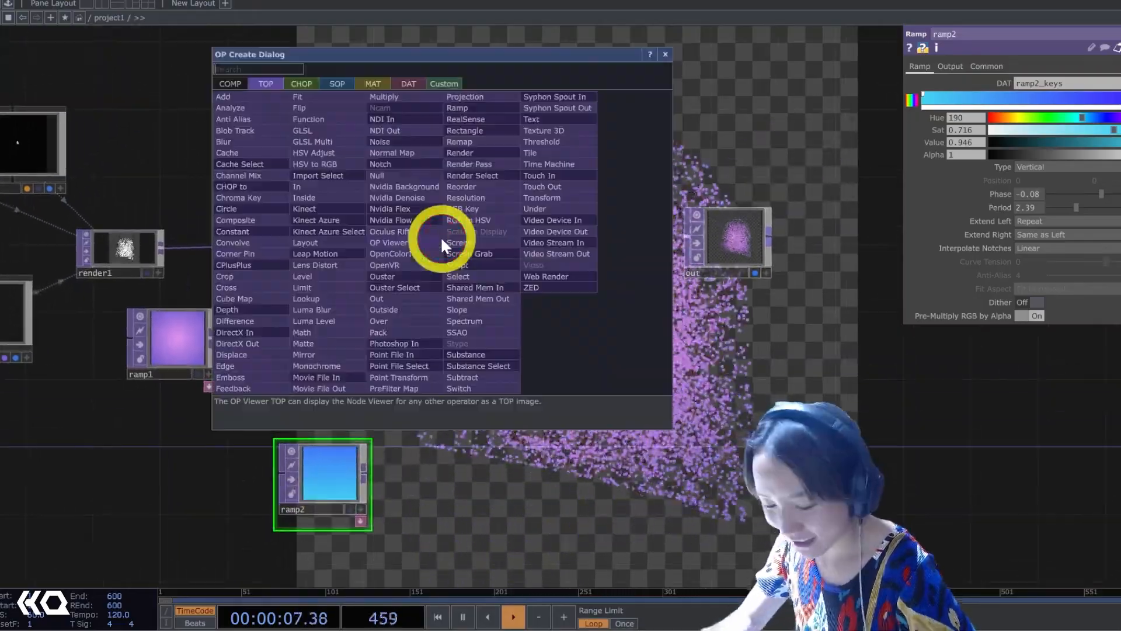
type("over")
left_click(390, 321)
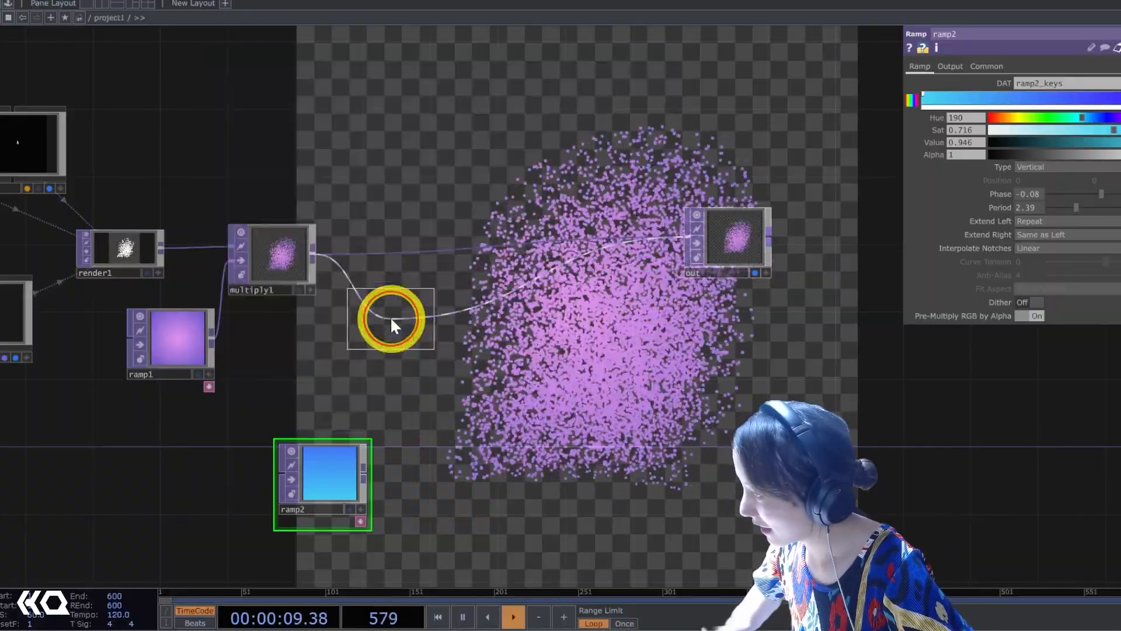
left_click(557, 277)
left_click_drag(365, 472, 518, 272)
left_click_drag(554, 358, 634, 223)
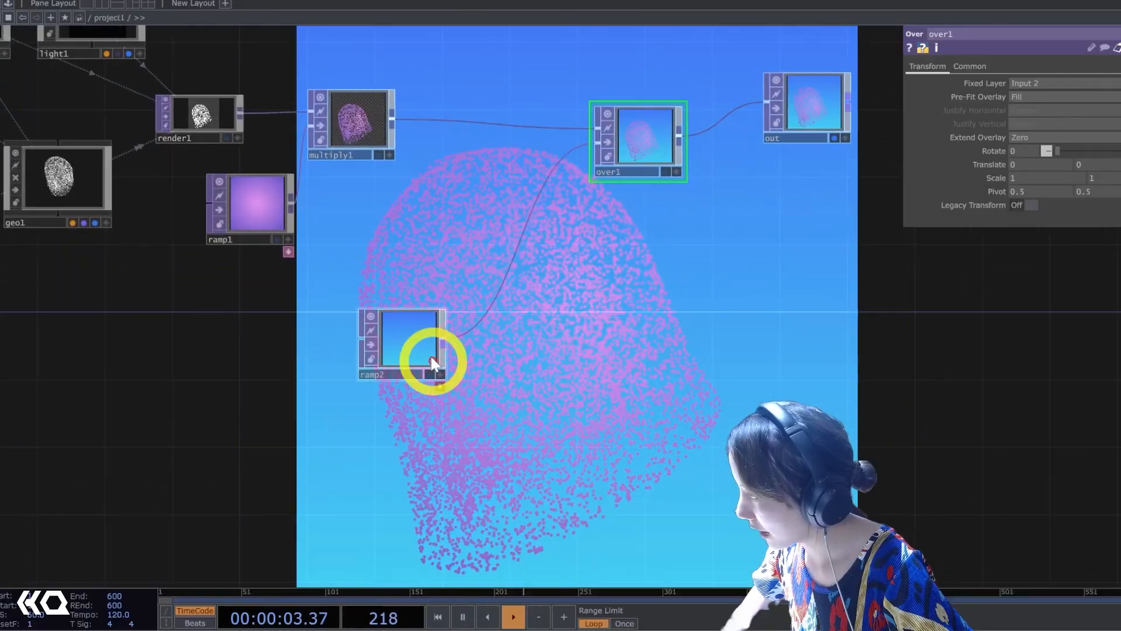
Darken ramp2's first colour key to hue 228, saturation 0.608 and value 0.338.
left_click(432, 363)
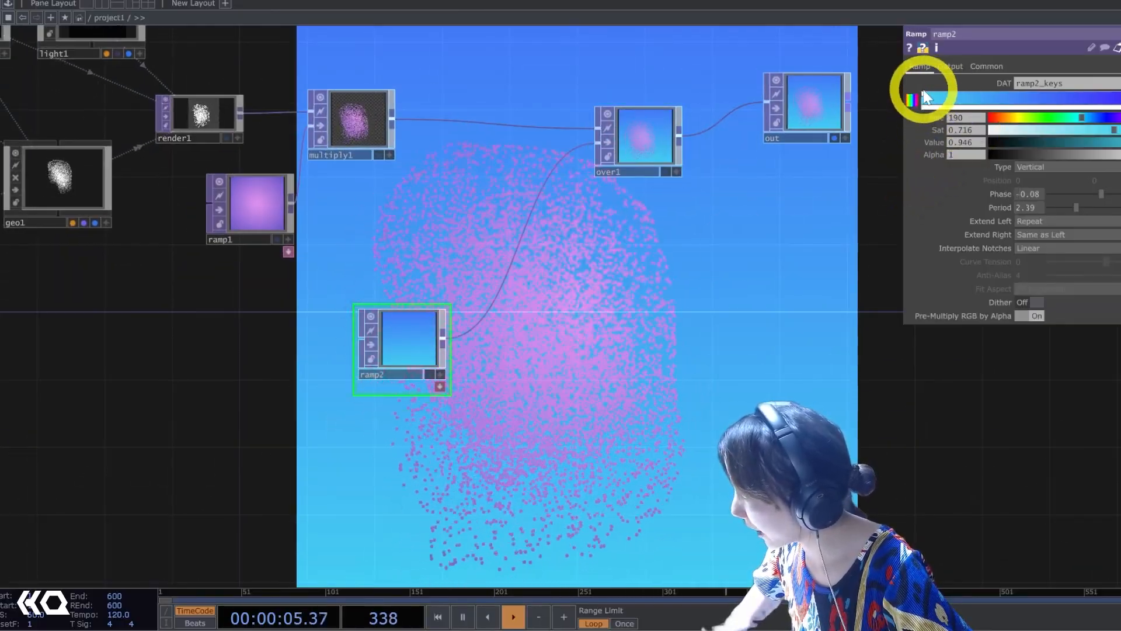
left_click_drag(1078, 135, 1046, 143)
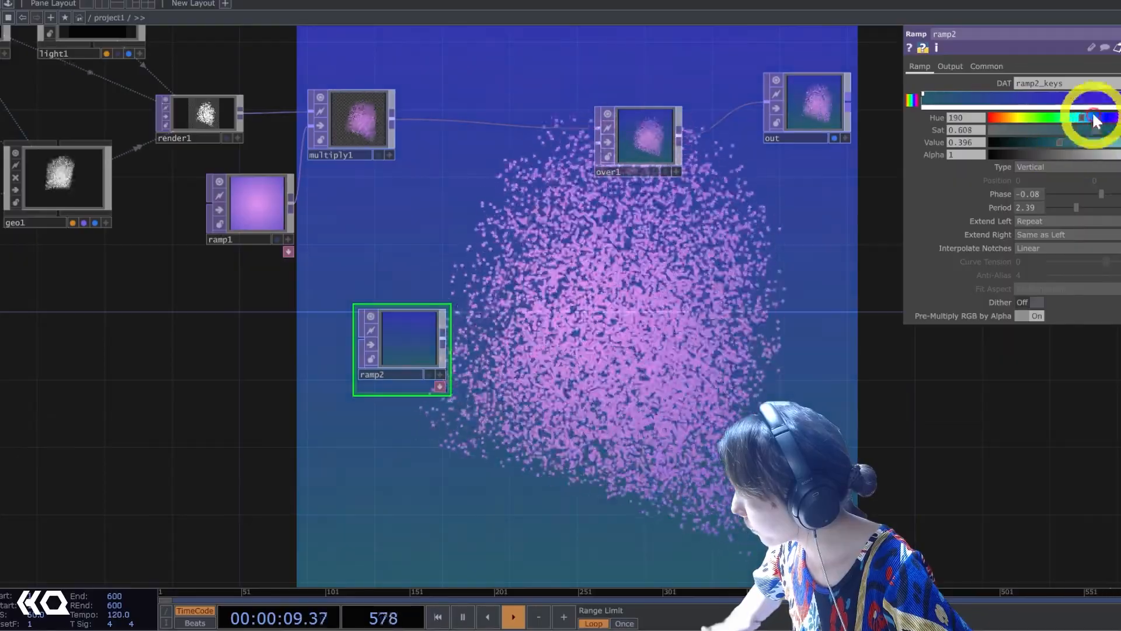
left_click_drag(1077, 120, 1053, 141)
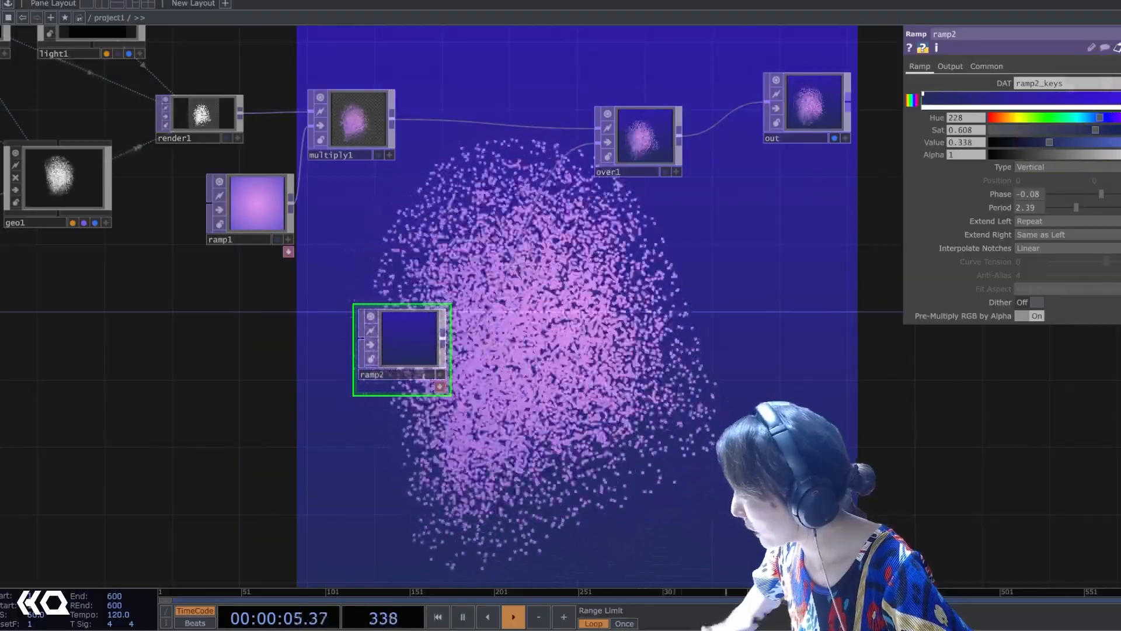
Change ramp2's end colour key to teal and move ramp2 lower, and reduce the first key saturation of ramp1 to 0.068.
left_click(1120, 97)
mouse_move(1113, 119)
left_mouse_down()
mouse_move(1051, 130)
mouse_move(1099, 134)
left_mouse_up()
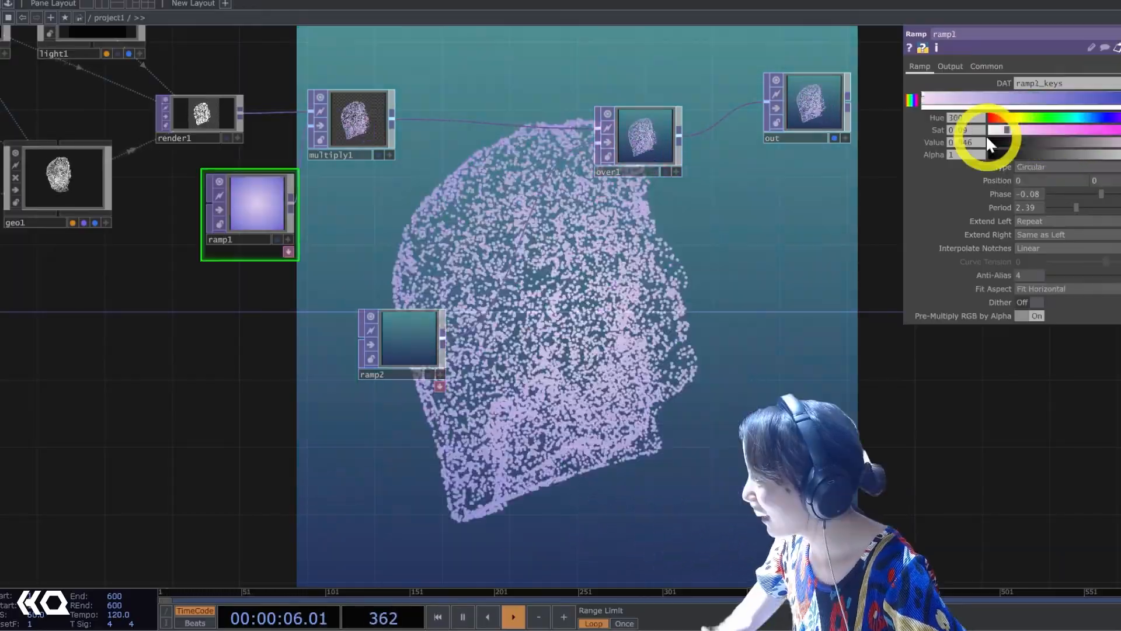
left_click_drag(435, 344, 418, 446)
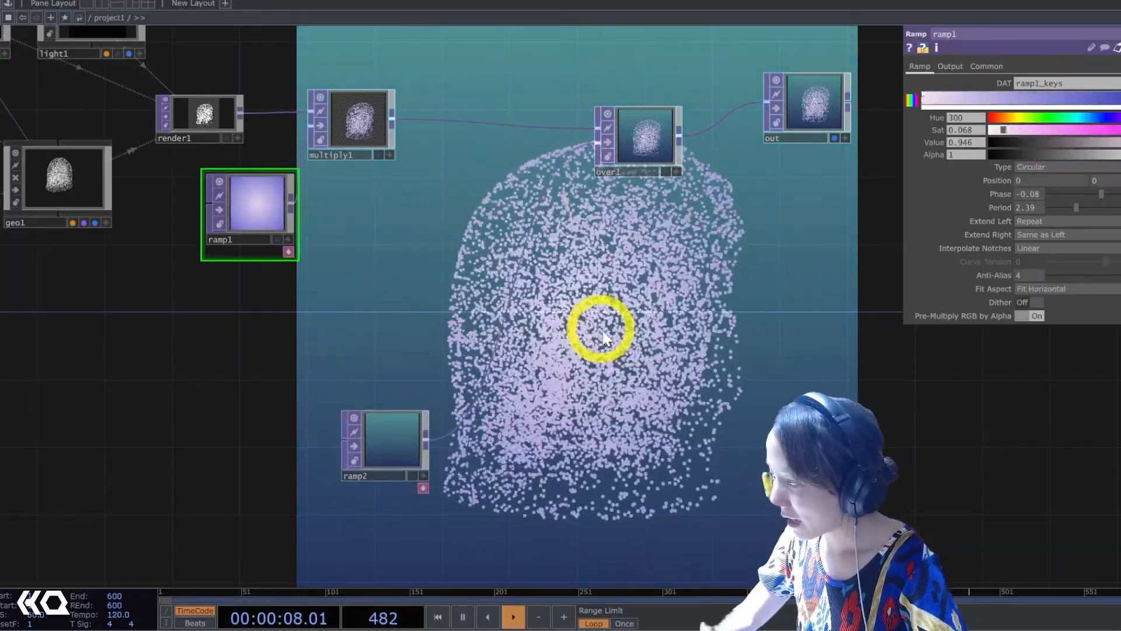
Add a Noise TOP in the free space below geo1.
left_click_drag(583, 358, 823, 341)
left_click_drag(533, 340, 576, 338)
key("Tab")
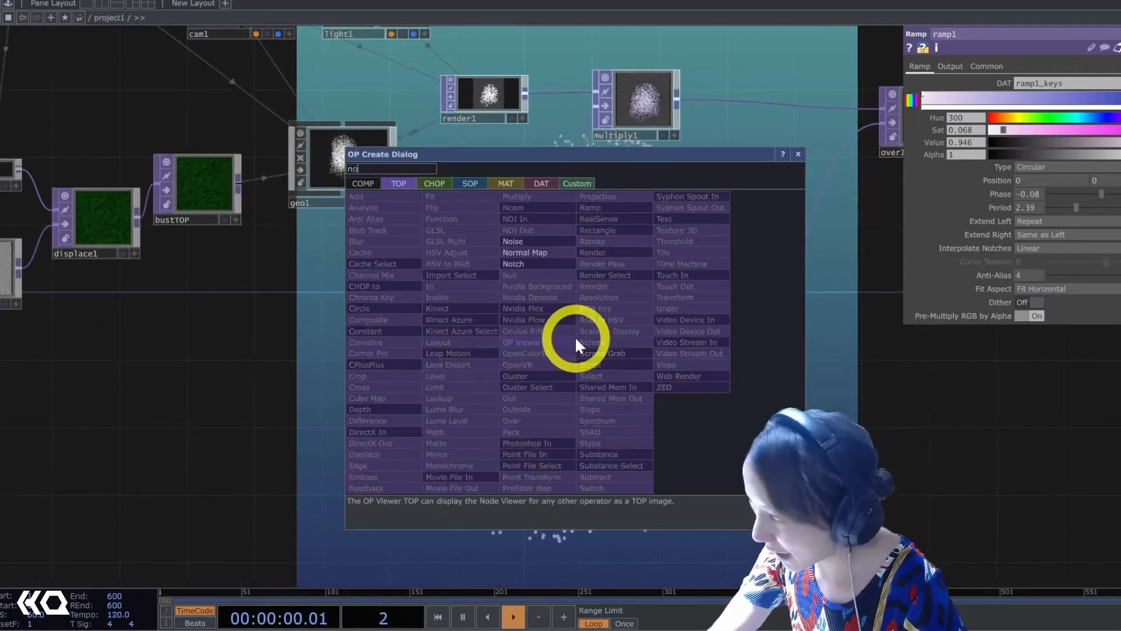
type("noise")
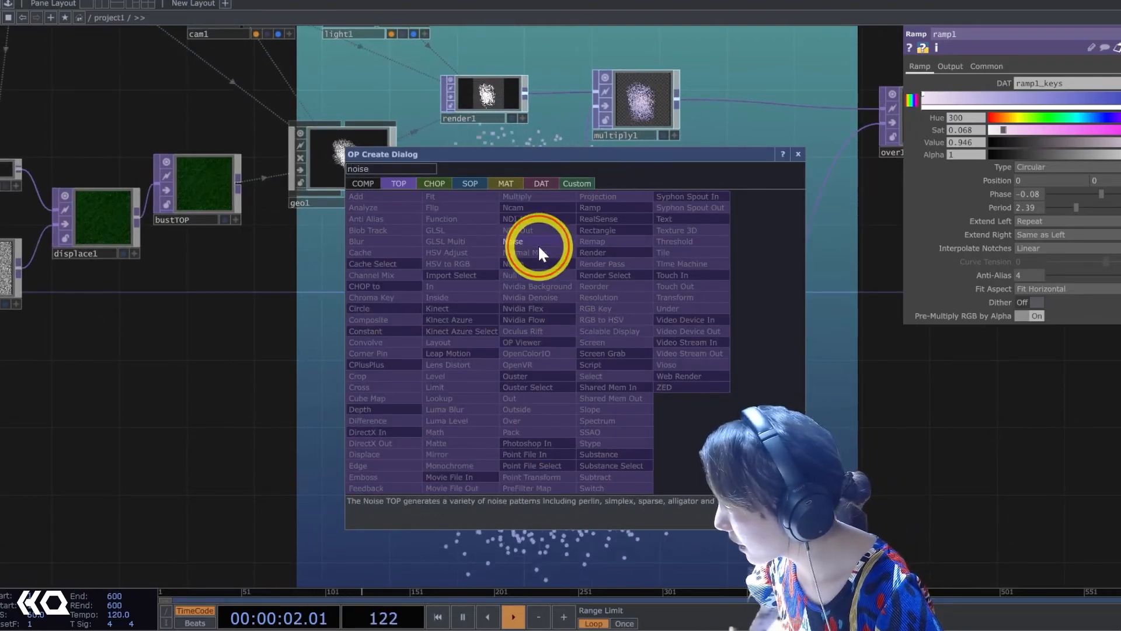
left_click(514, 241)
left_click(435, 315)
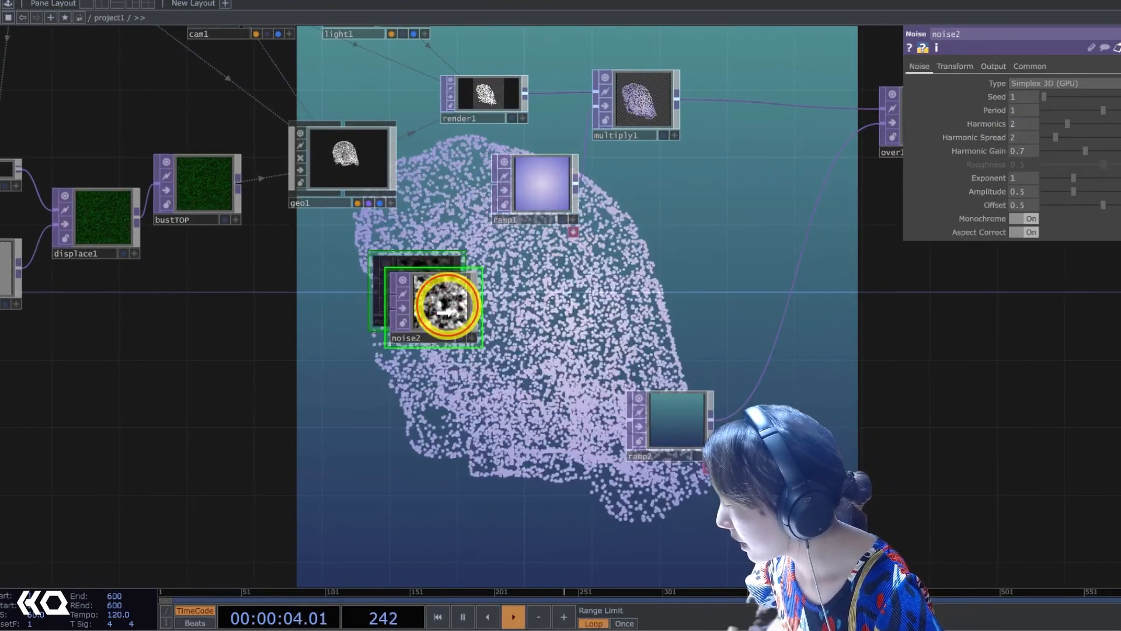
Set the new Noise TOP's resolution to 1000 by 1000 and its type to Random.
left_click(1047, 66)
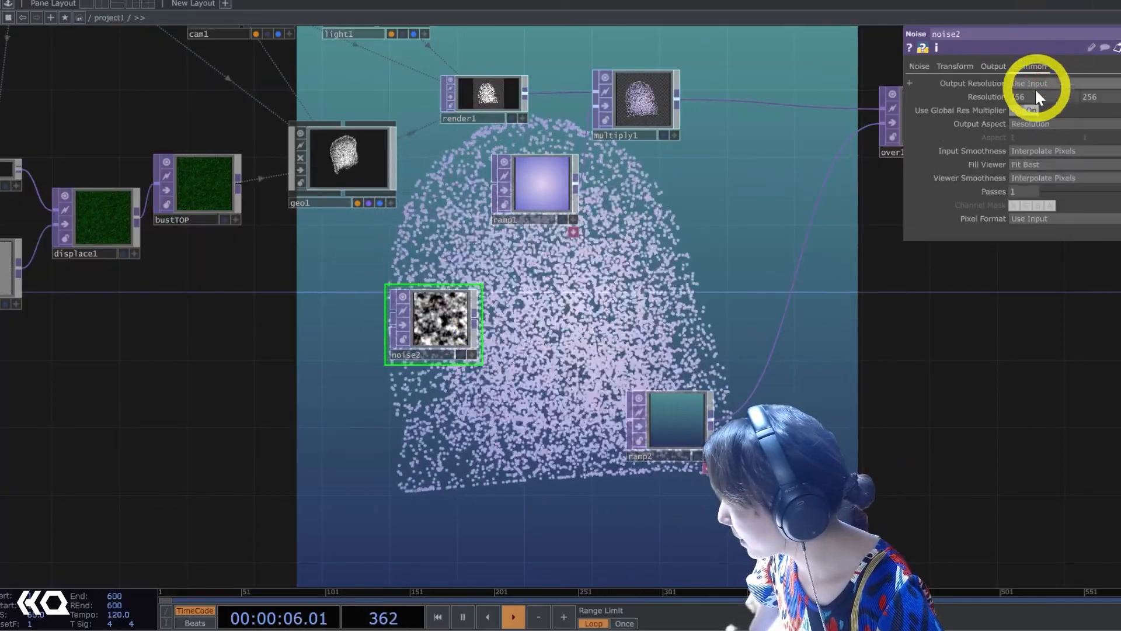
type("100")
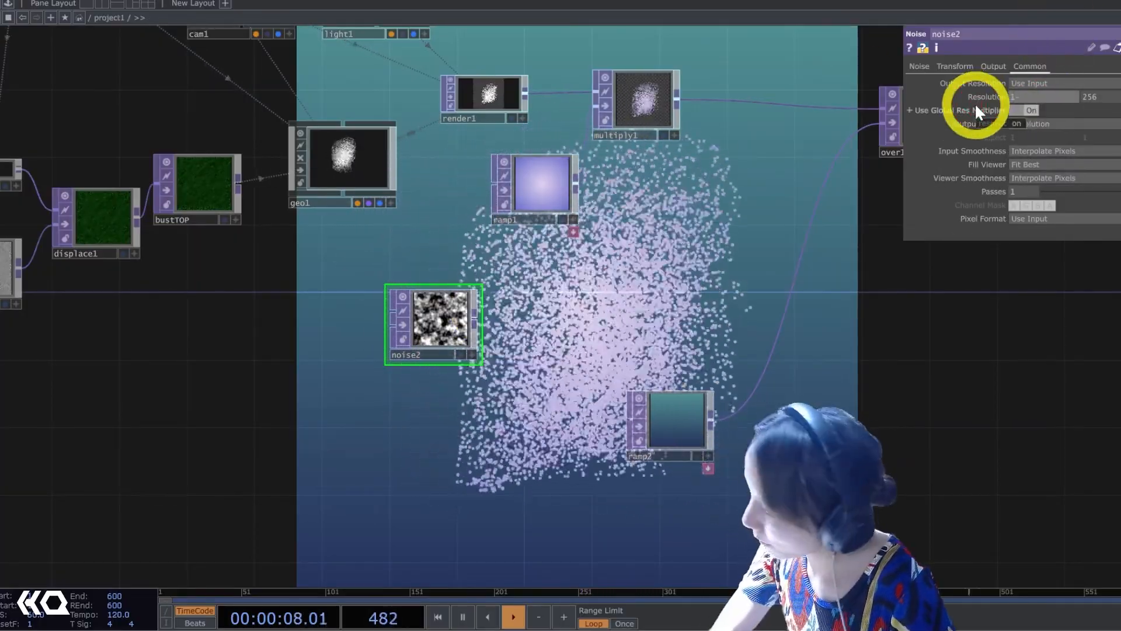
type("0")
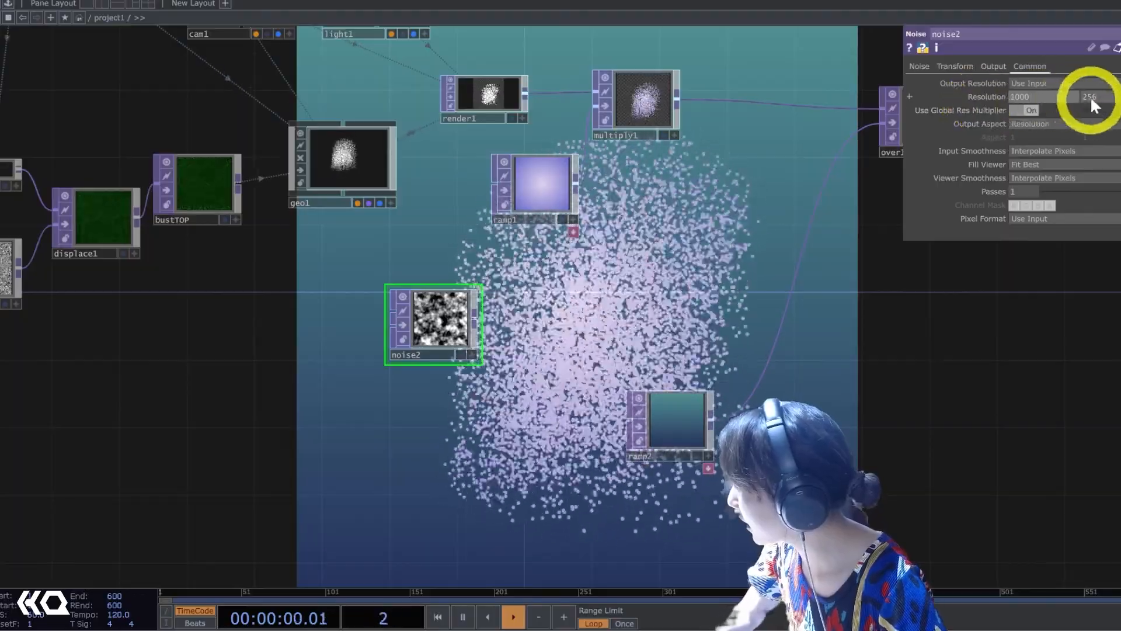
left_click(1091, 98)
type("1000")
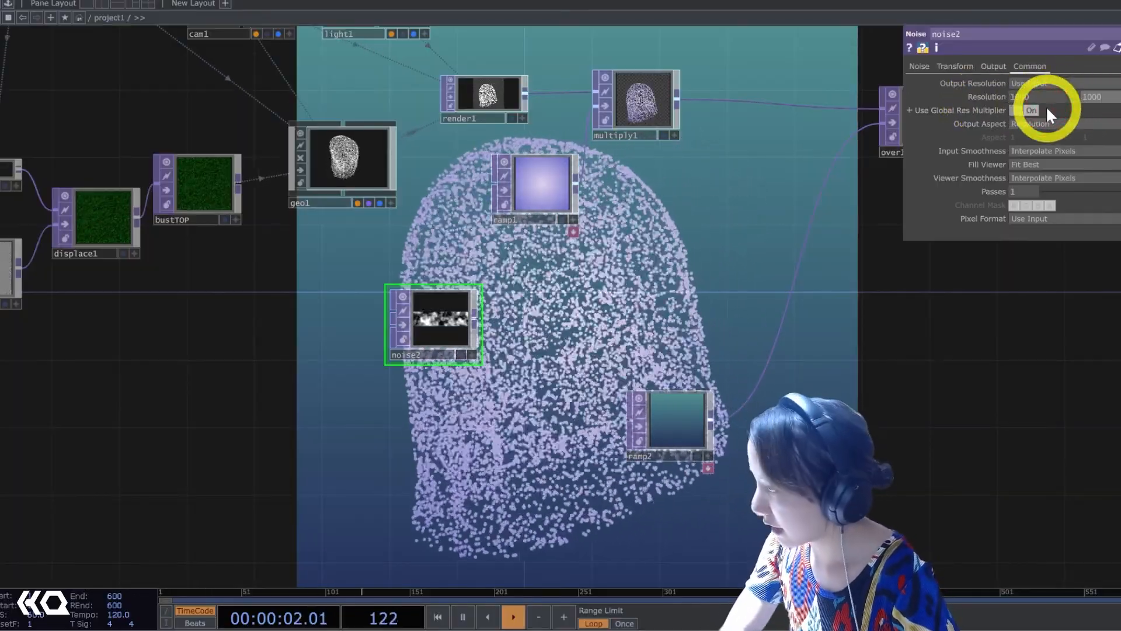
key("Return")
left_click(918, 67)
left_click(1021, 84)
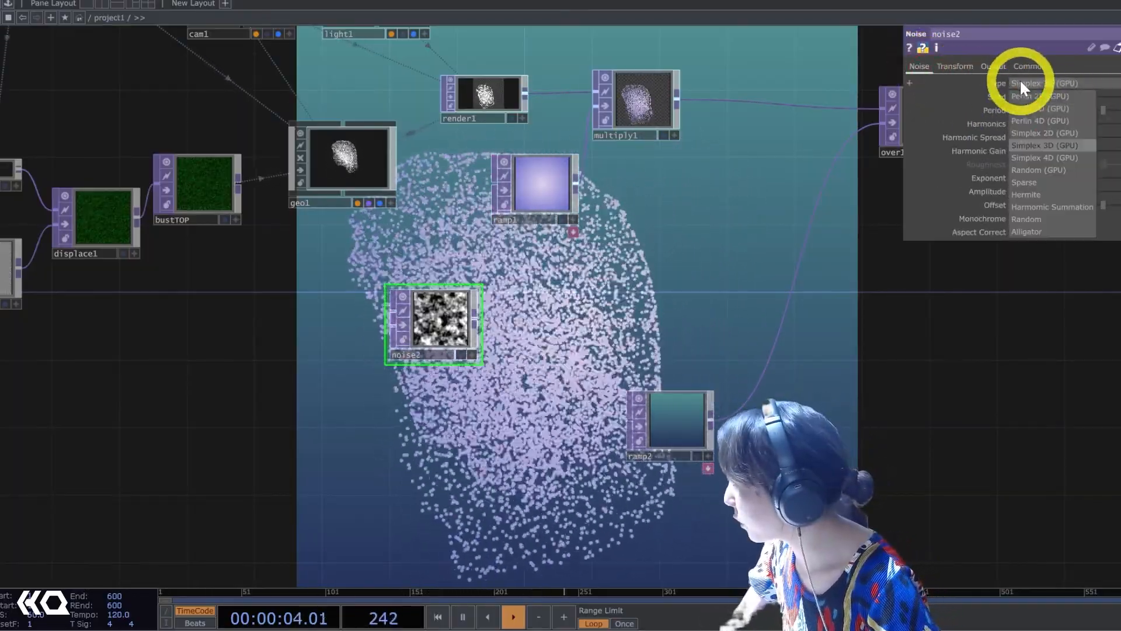
left_click(1028, 219)
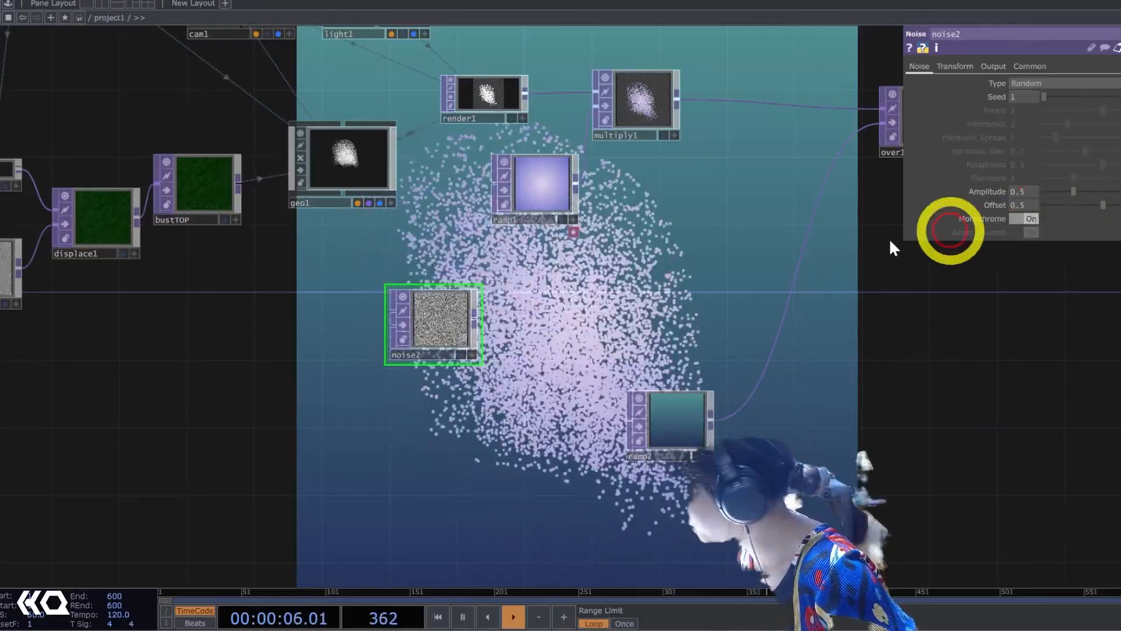
Append a Level TOP to the output of noise2.
scroll(430, 337, "up", 5)
left_click_drag(560, 287, 329, 333)
right_click(453, 310)
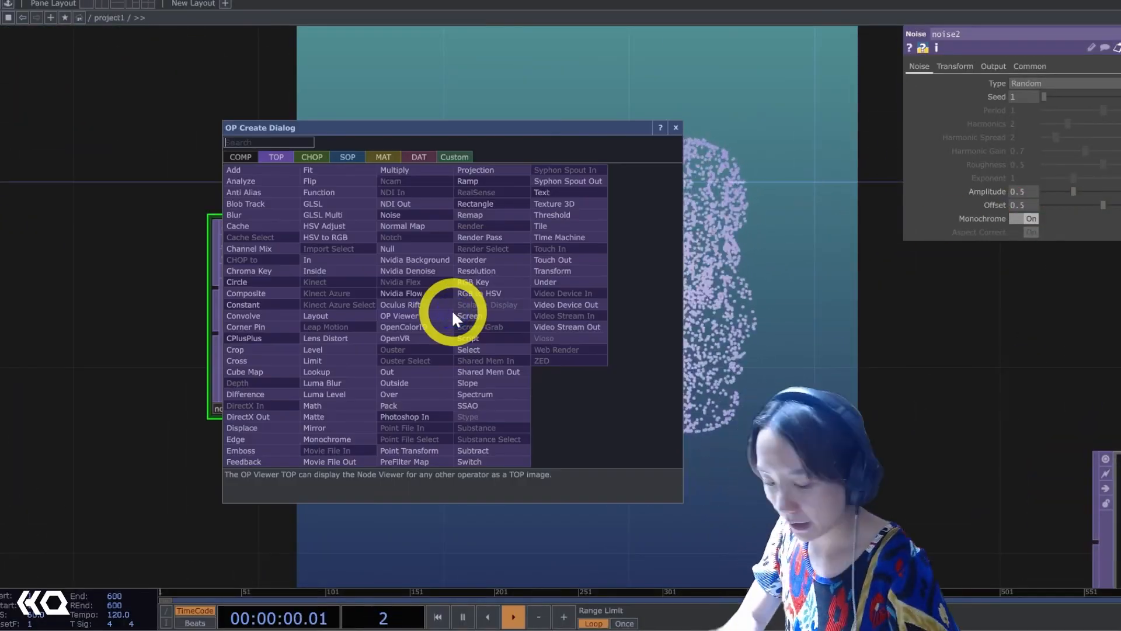
type("level")
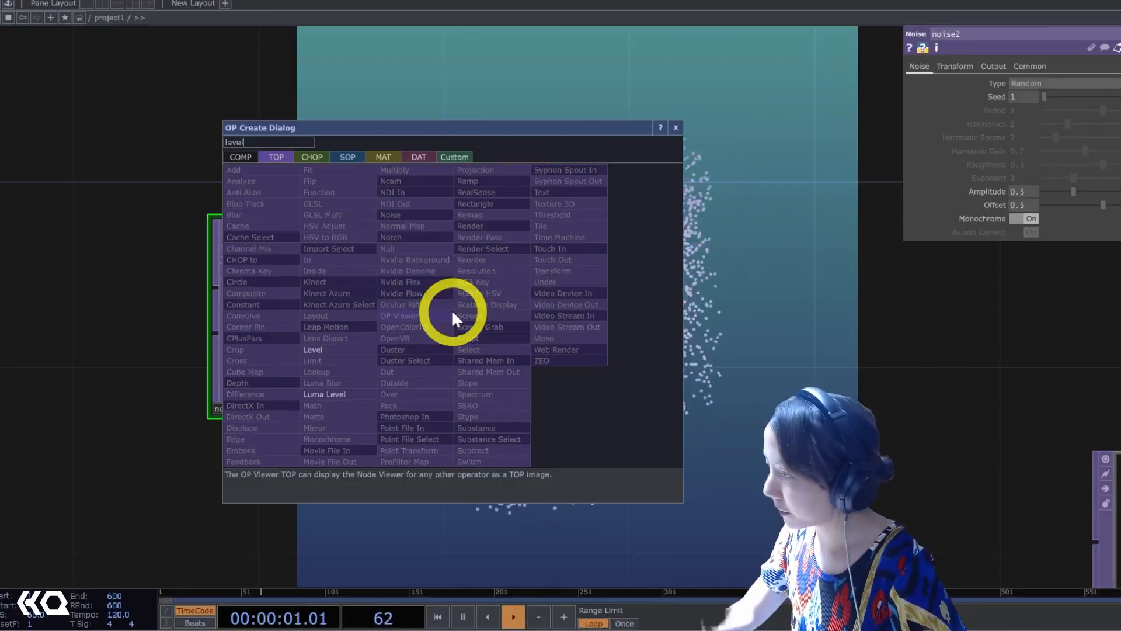
left_click(345, 351)
left_click(723, 192)
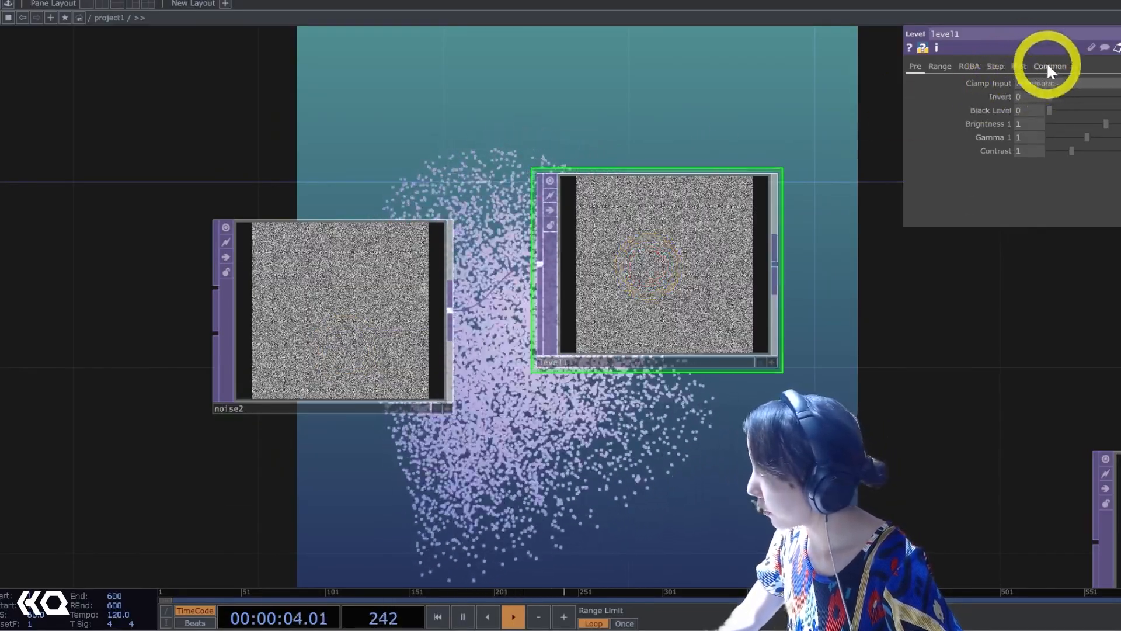
Set the Level TOP's post opacity to 0.2.
left_click(1049, 65)
left_click(1019, 66)
left_click(1010, 68)
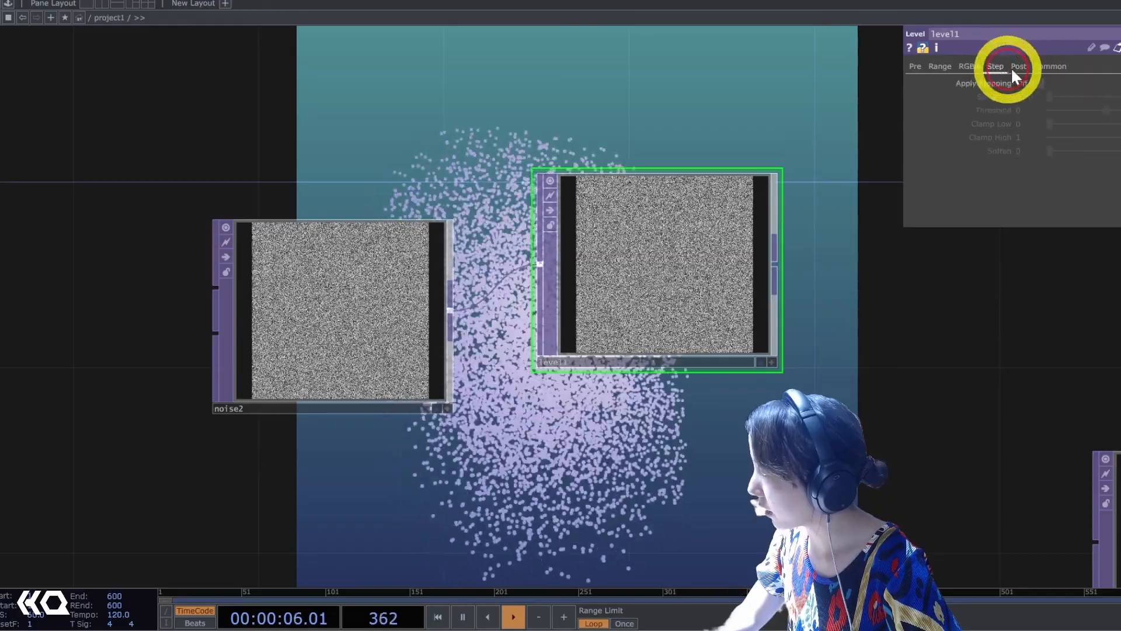
left_click_drag(1024, 94, 976, 112)
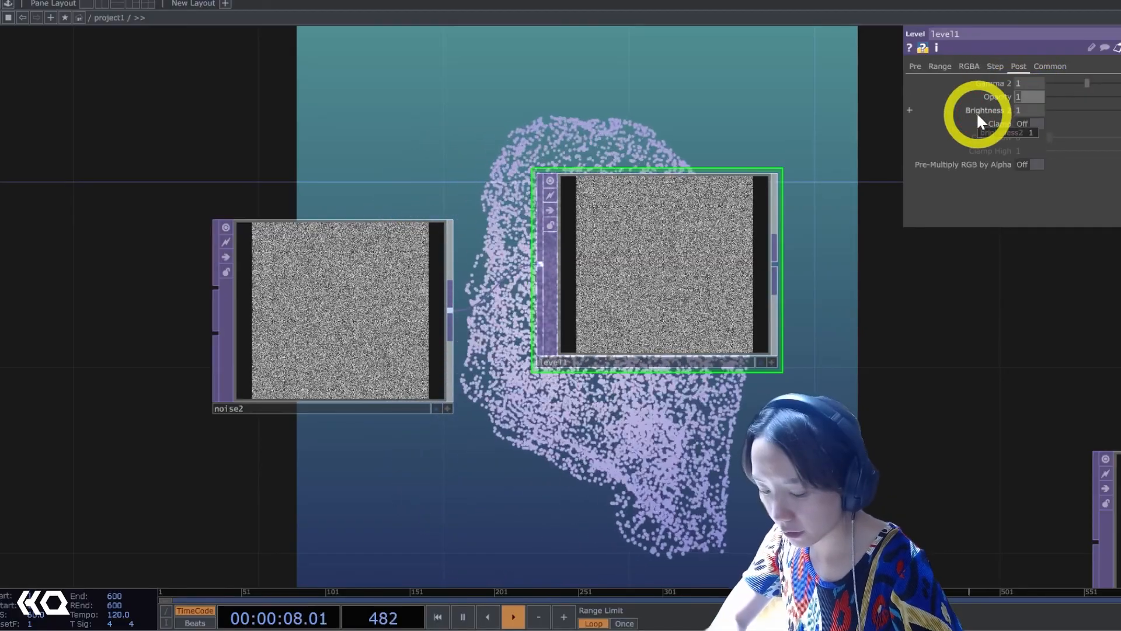
left_click(1028, 94)
left_click(1022, 116)
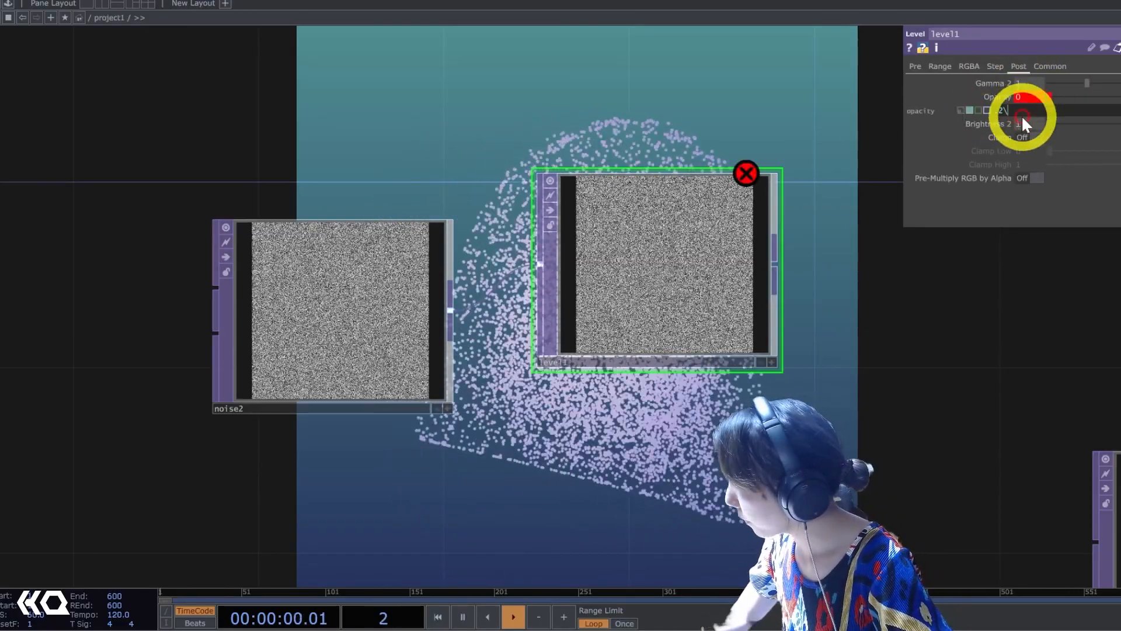
key("Return")
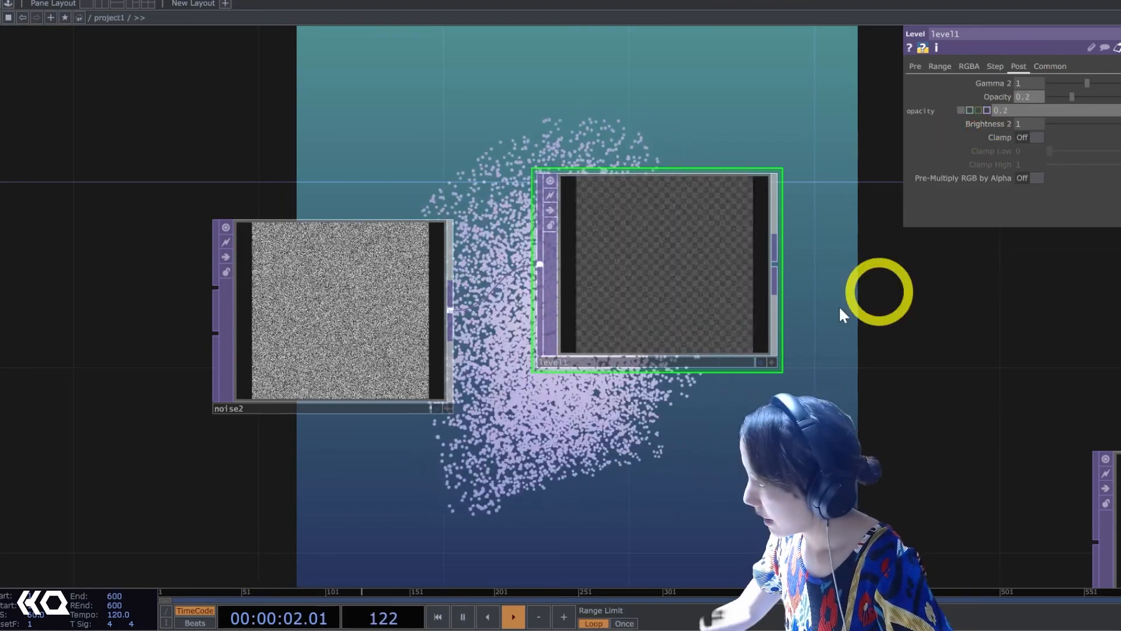
Append an Add TOP to the Level TOP and connect ramp2 to its second input.
scroll(846, 351, "down", 3)
left_click_drag(866, 374, 606, 404)
left_click_drag(745, 486, 605, 533)
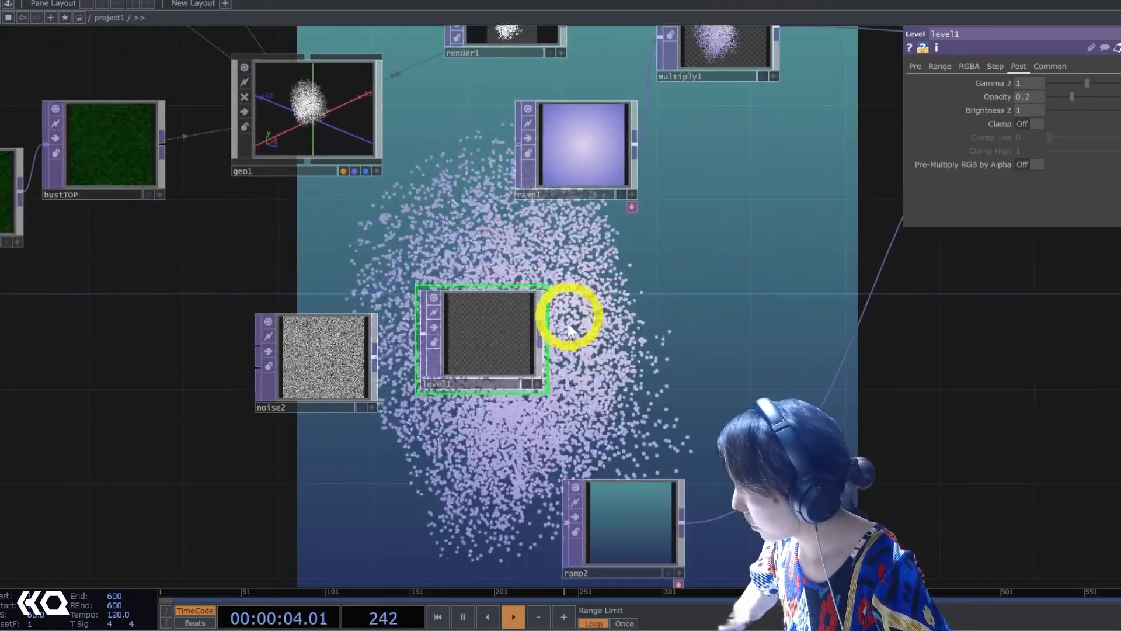
right_click(543, 337)
type("a")
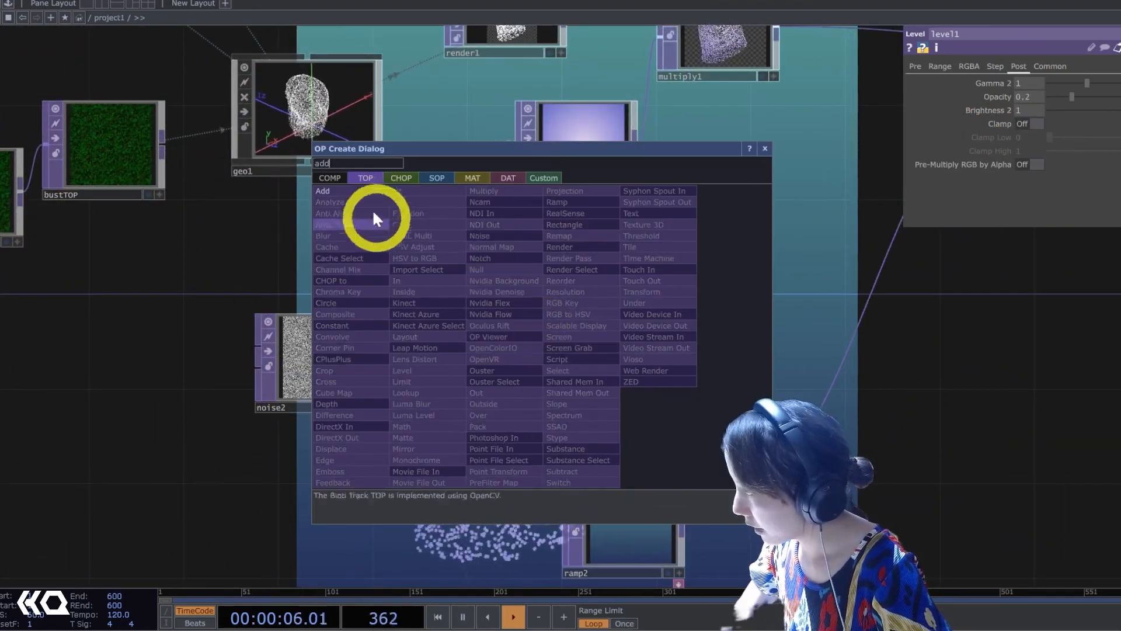
type("dd")
left_click(357, 191)
left_click(701, 327)
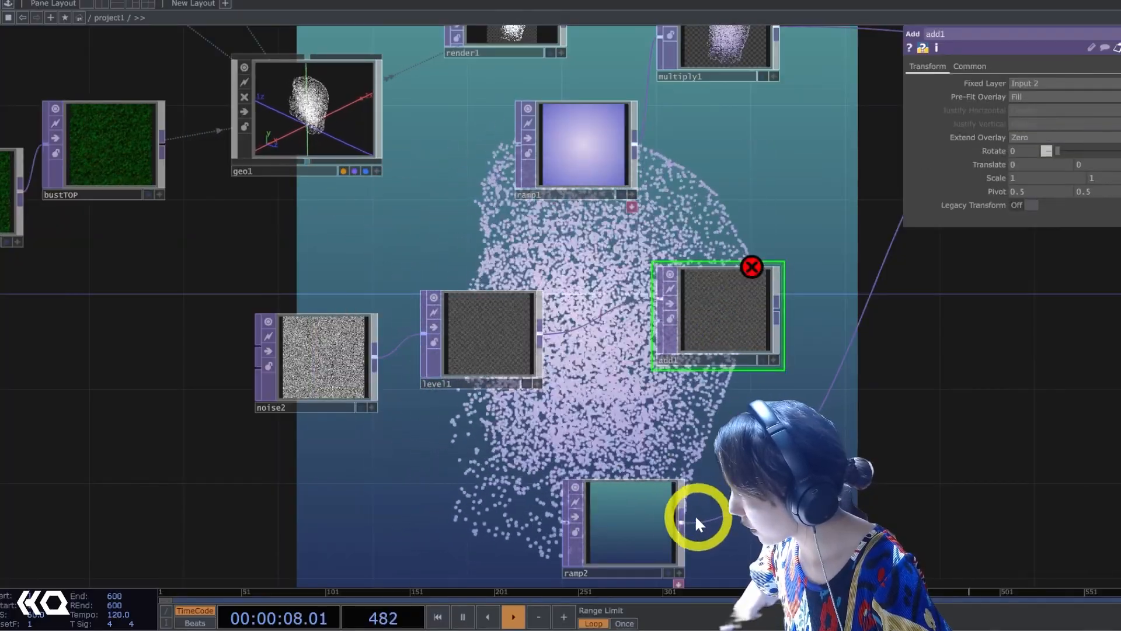
left_click_drag(698, 522, 662, 318)
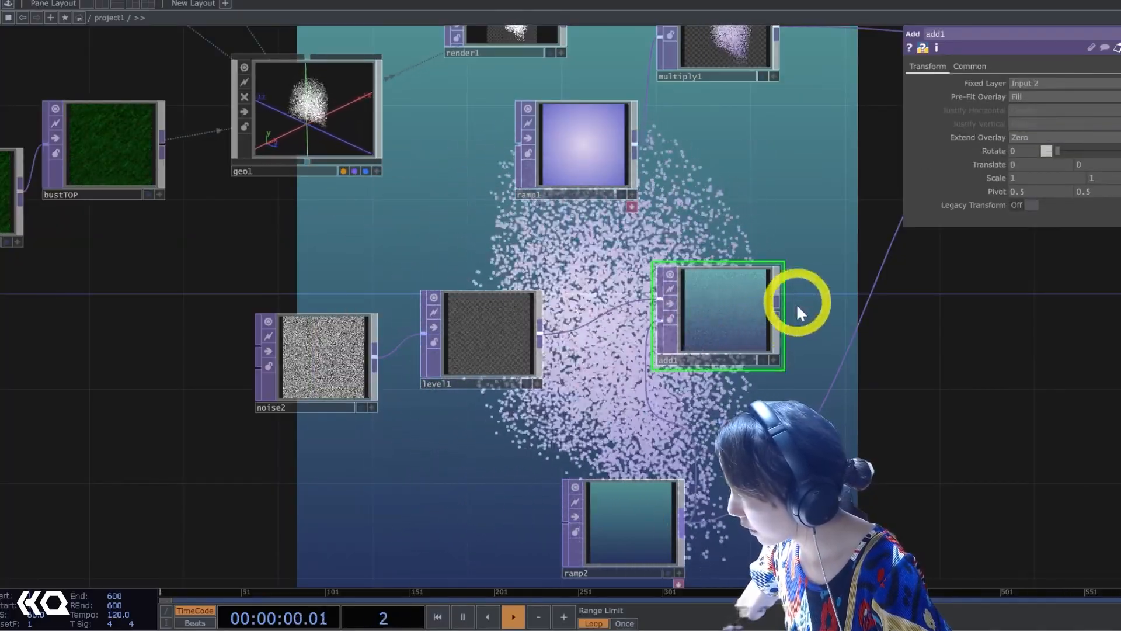
Feed the Add TOP into the Over TOP's second input in place of ramp2, and space out the Over TOP and out Null.
left_click_drag(781, 310, 845, 364)
left_click_drag(766, 334, 915, 459)
scroll(756, 308, "down", 5)
left_click_drag(754, 304, 476, 343)
left_click_drag(909, 313, 696, 382)
right_click_drag(743, 356, 445, 264)
left_click_drag(571, 296, 717, 334)
left_click_drag(506, 292, 404, 284)
left_click_drag(632, 317, 781, 377)
left_click_drag(455, 305, 556, 309)
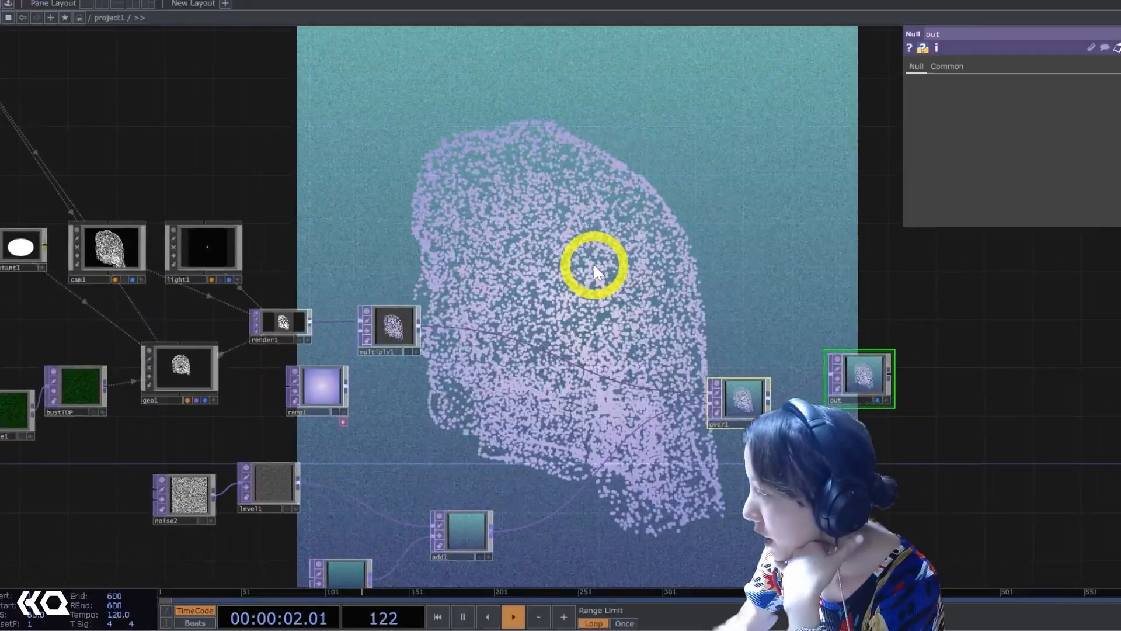
Place the feedback component from the palette's ImageFilters collection above the Multiply TOP.
left_click(8, 18)
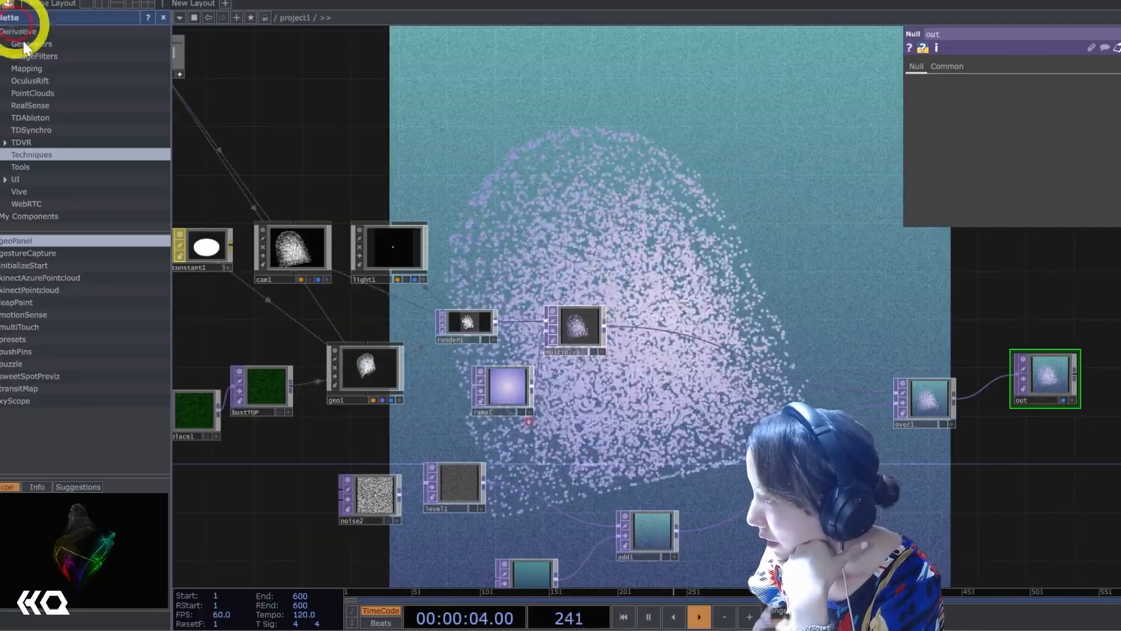
left_click(48, 55)
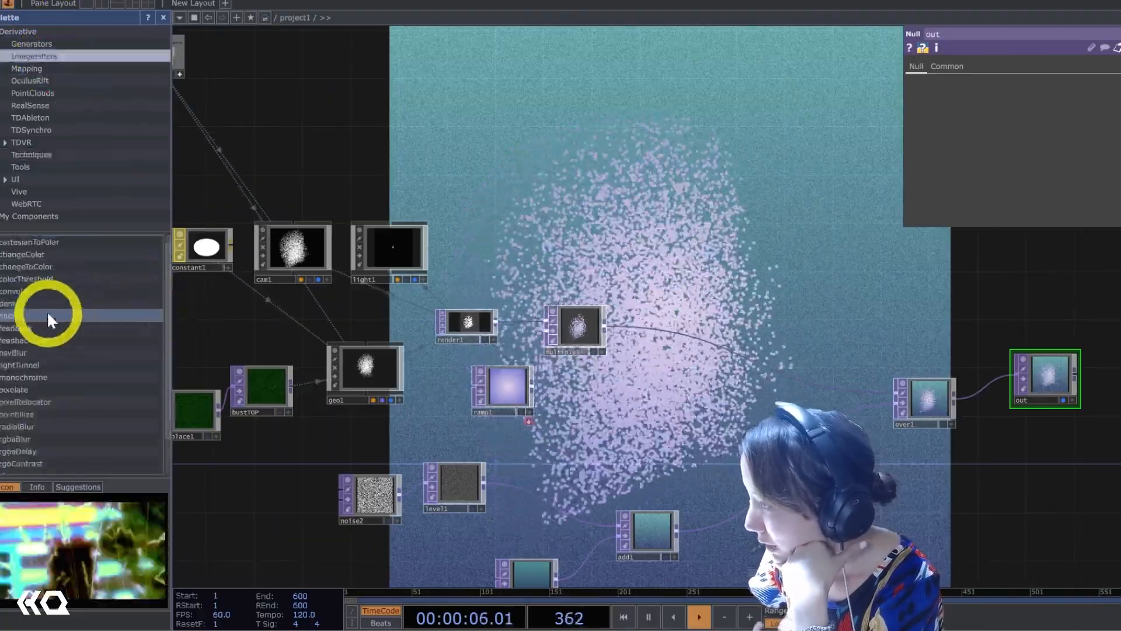
scroll(47, 309, "down", 1)
left_click_drag(14, 304, 583, 251)
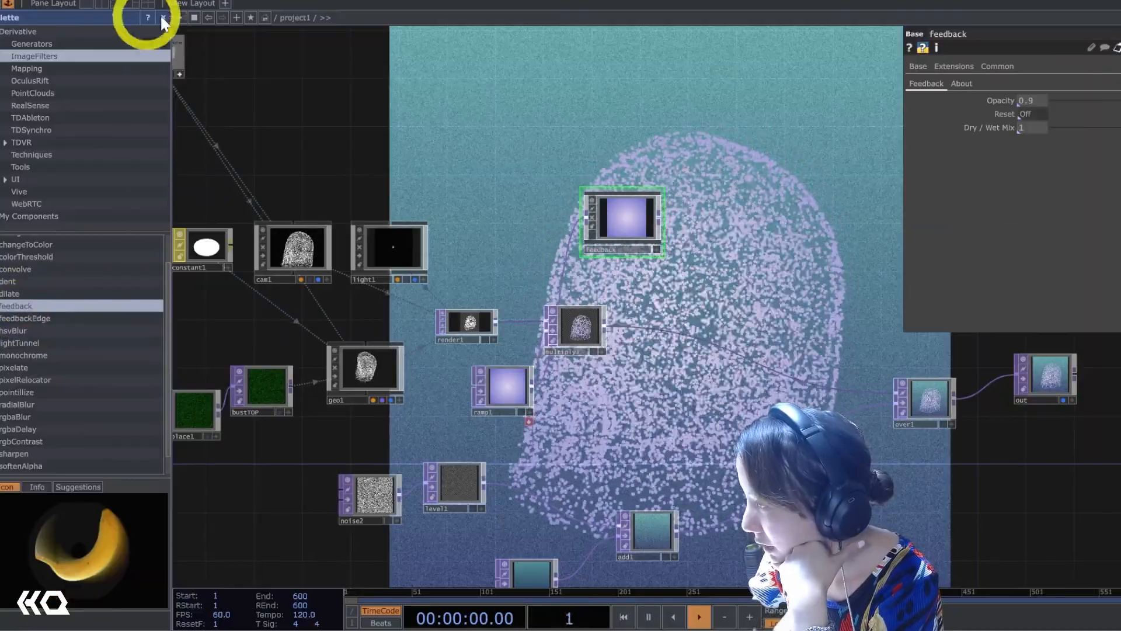
Close the palette and connect the Multiply TOP's output to the feedback component.
left_click(163, 19)
left_click_drag(412, 213, 511, 258)
left_click_drag(486, 293, 395, 352)
scroll(351, 323, "up", 5)
left_click_drag(293, 410, 272, 286)
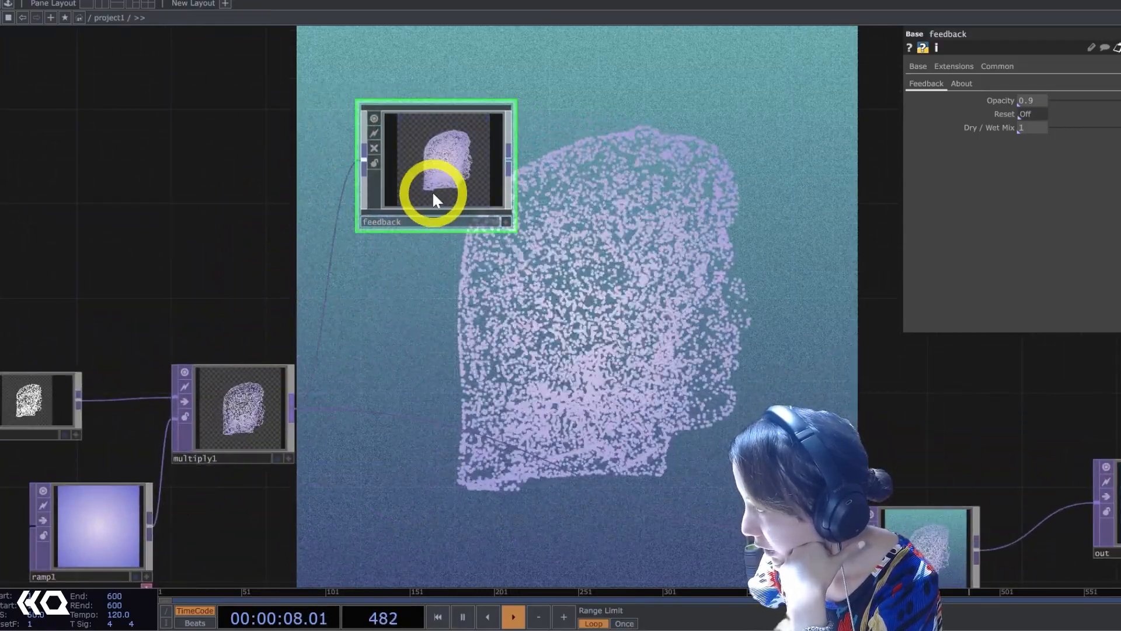
Append a Level TOP to the feedback component's output and place it beside the component.
scroll(432, 191, "up", 5)
scroll(427, 257, "down", 5)
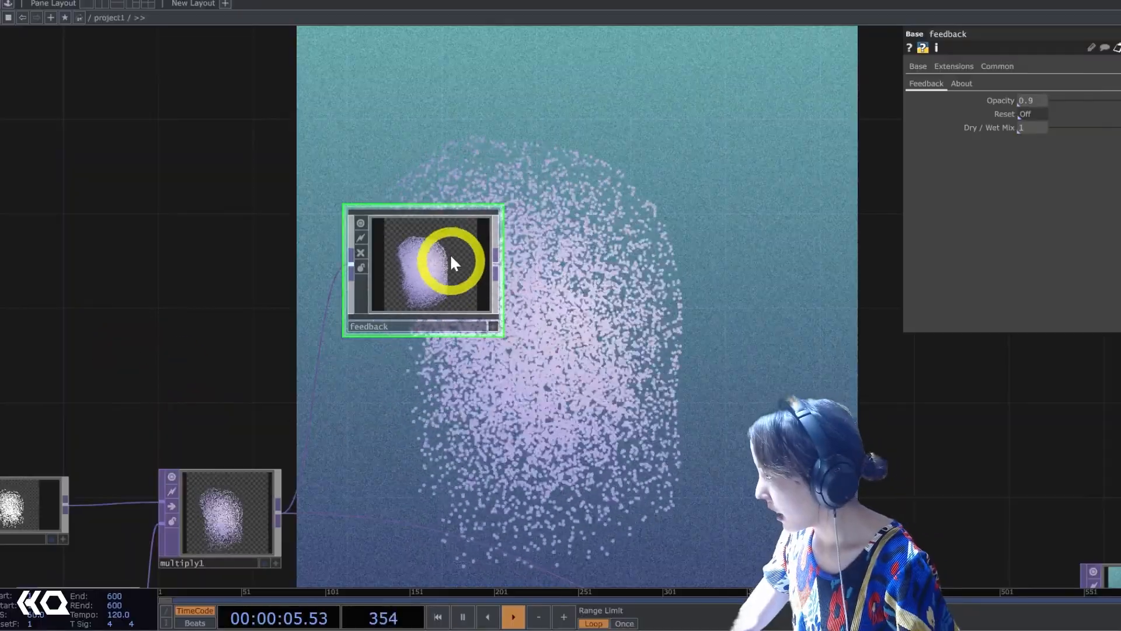
scroll(485, 258, "up", 4)
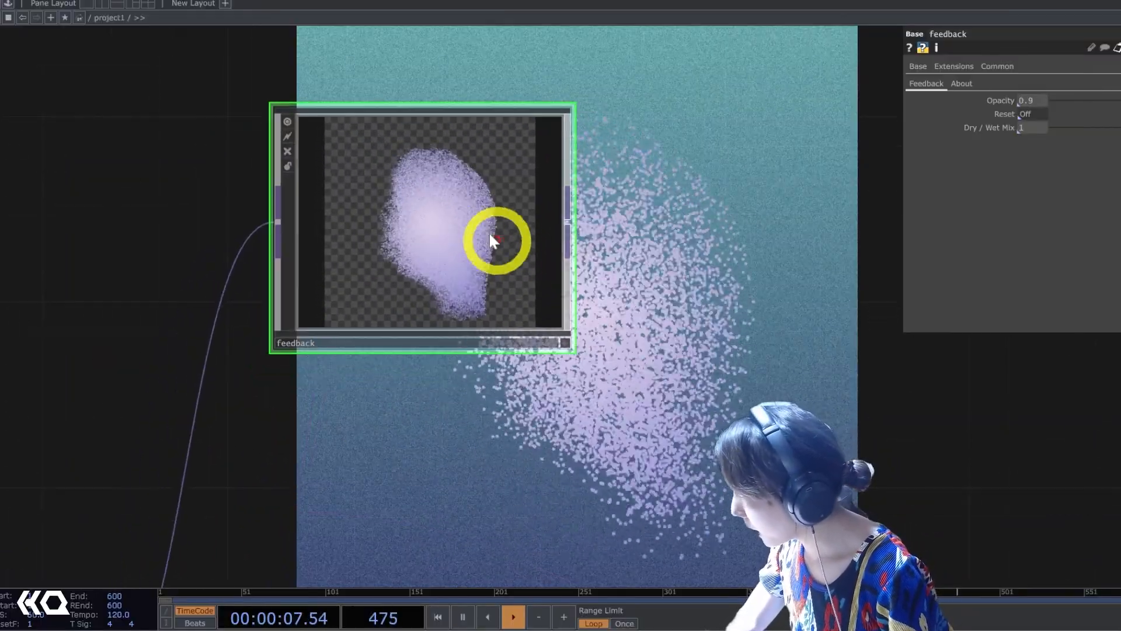
scroll(489, 184, "up", 3)
scroll(492, 184, "down", 2)
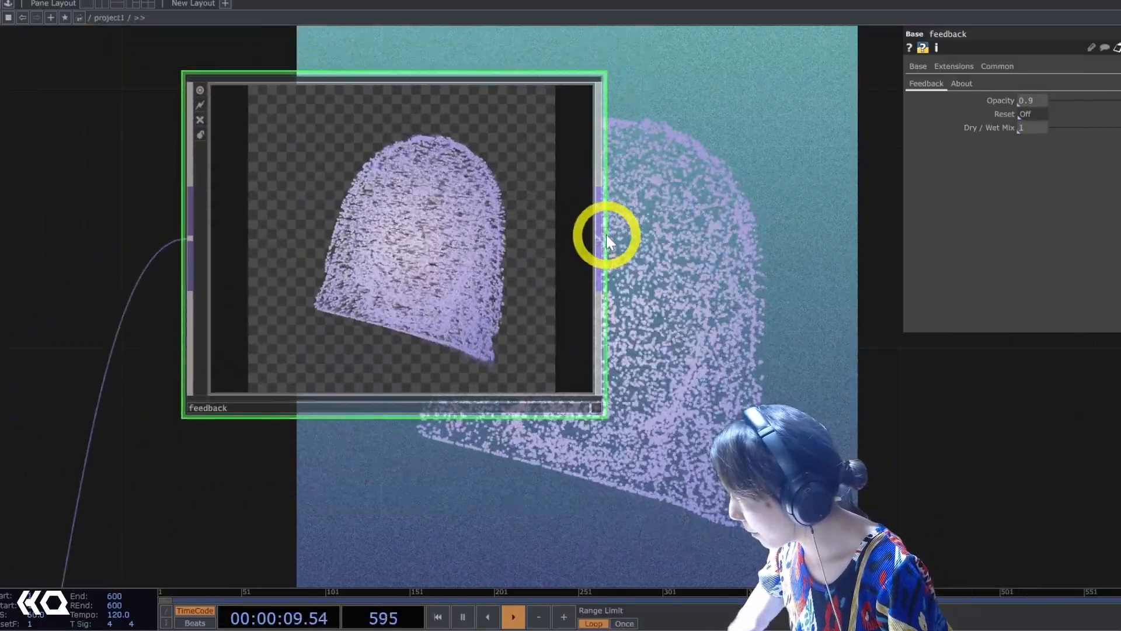
left_click(604, 240)
type("level")
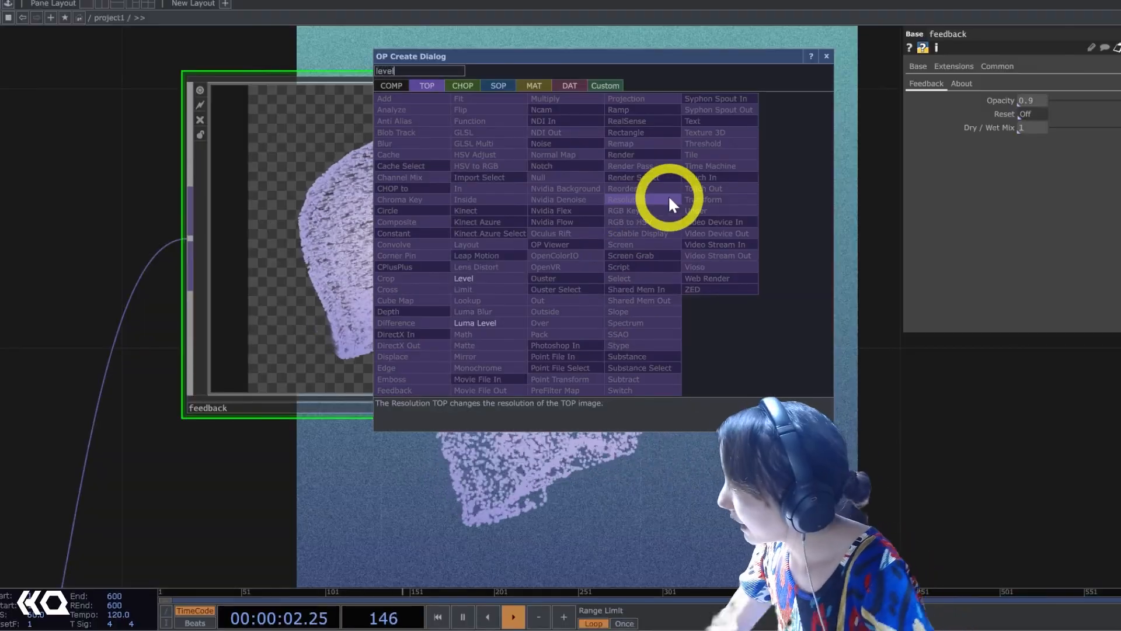
left_click(464, 278)
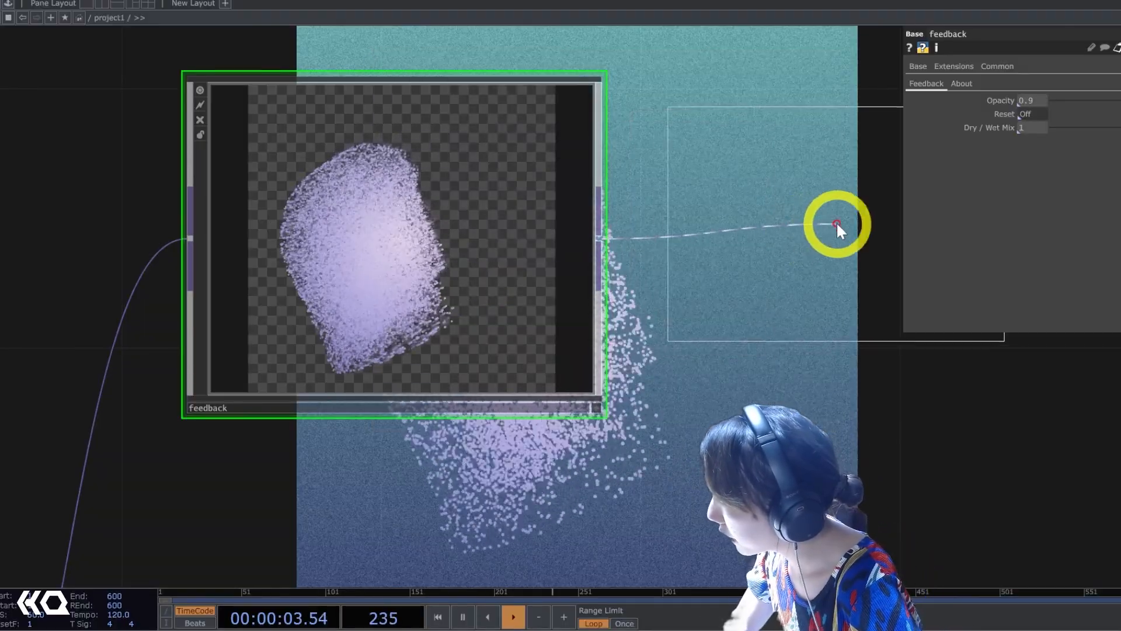
left_click(847, 370)
scroll(846, 371, "down", 3)
left_click_drag(845, 370, 544, 265)
left_click_drag(538, 206, 569, 205)
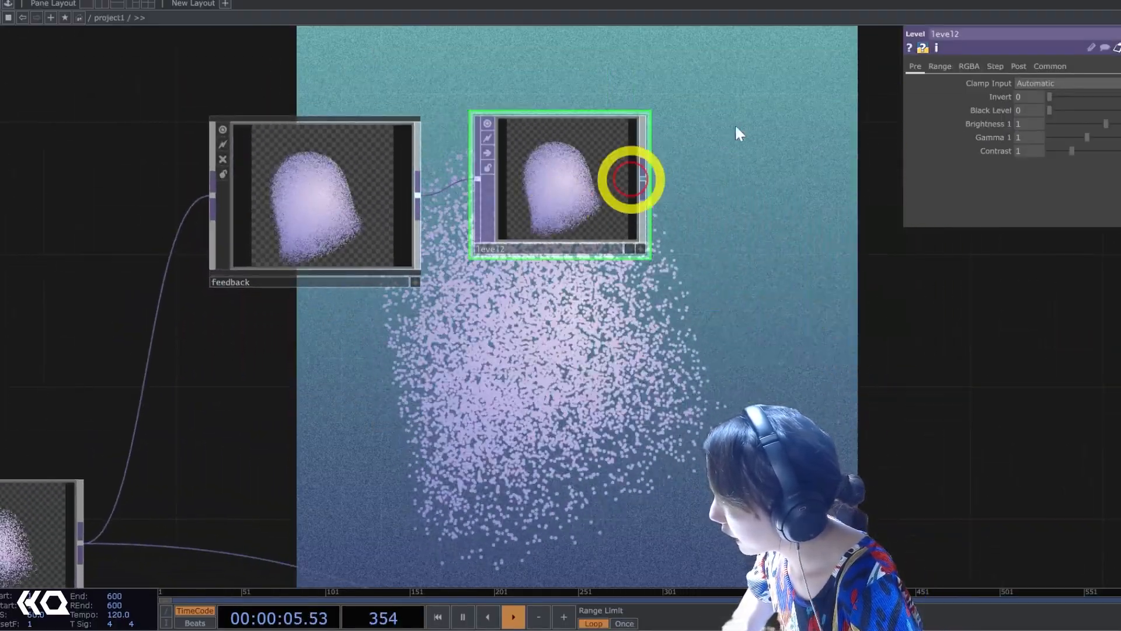
Set the new Level TOP's post opacity to 0.777.
left_click(1016, 66)
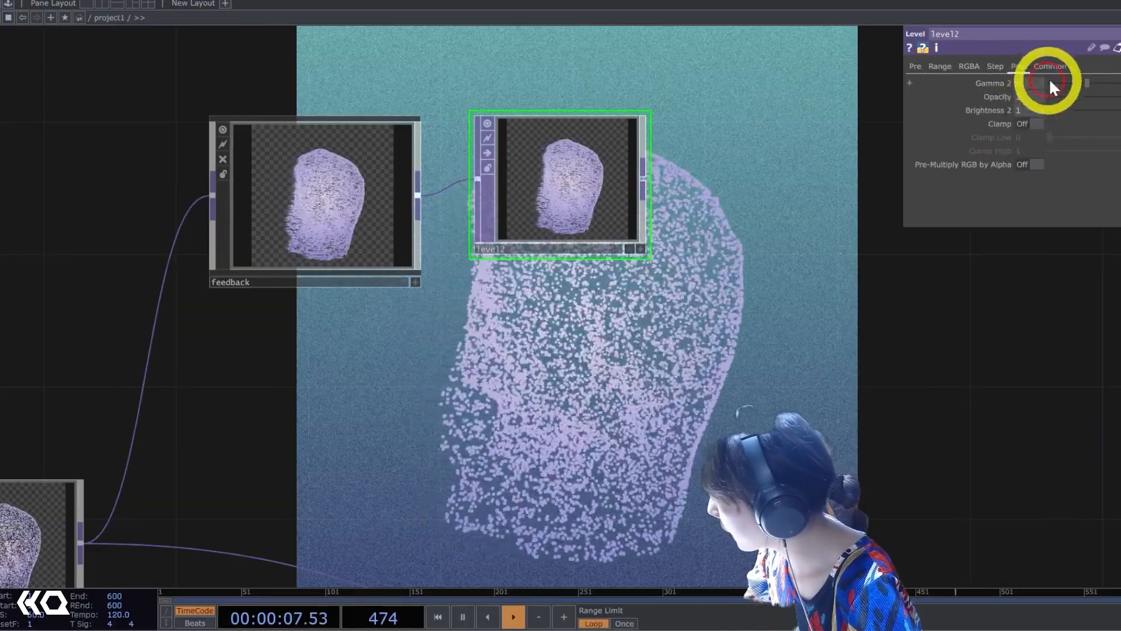
left_click_drag(1120, 95, 1119, 93)
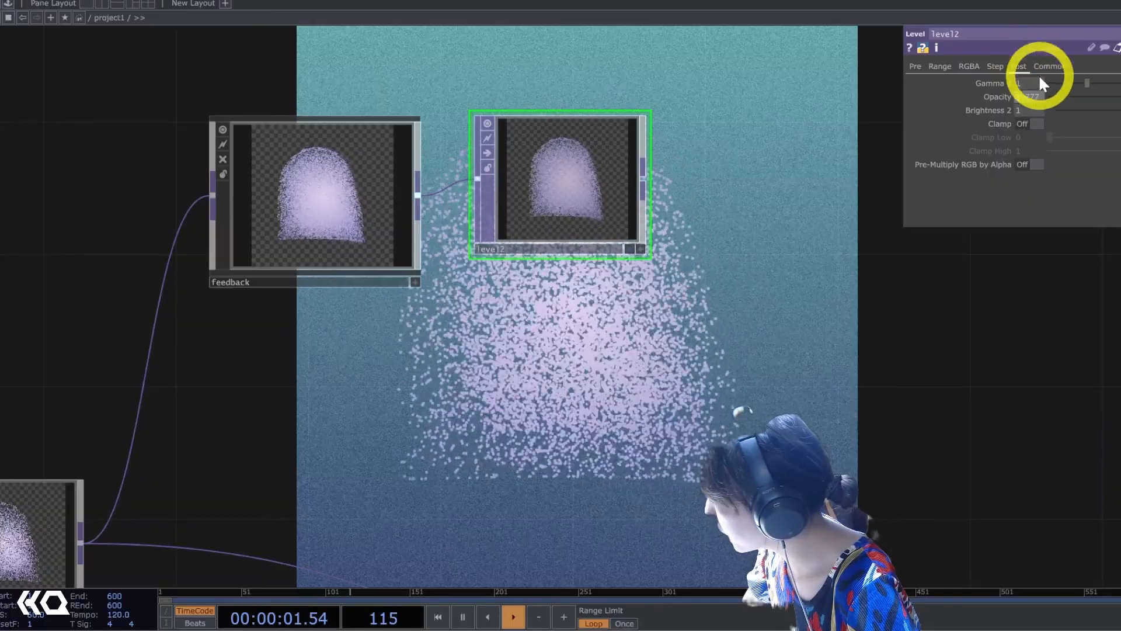
scroll(593, 351, "down", 4)
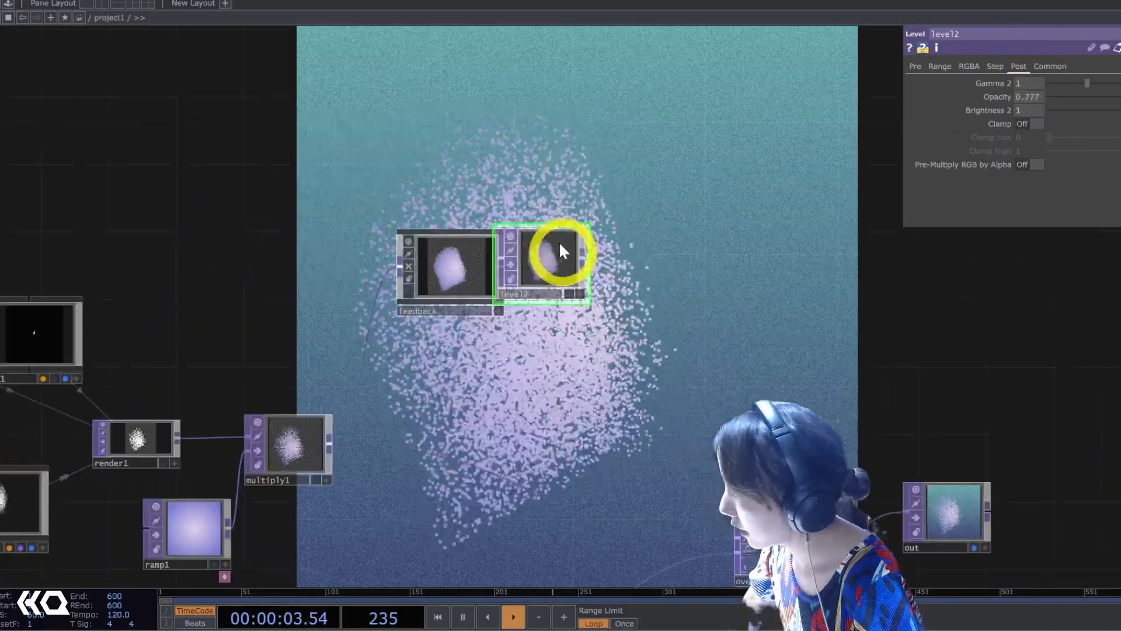
Append a Composite TOP to level2 and connect the Multiply TOP as its second input.
left_click(576, 252)
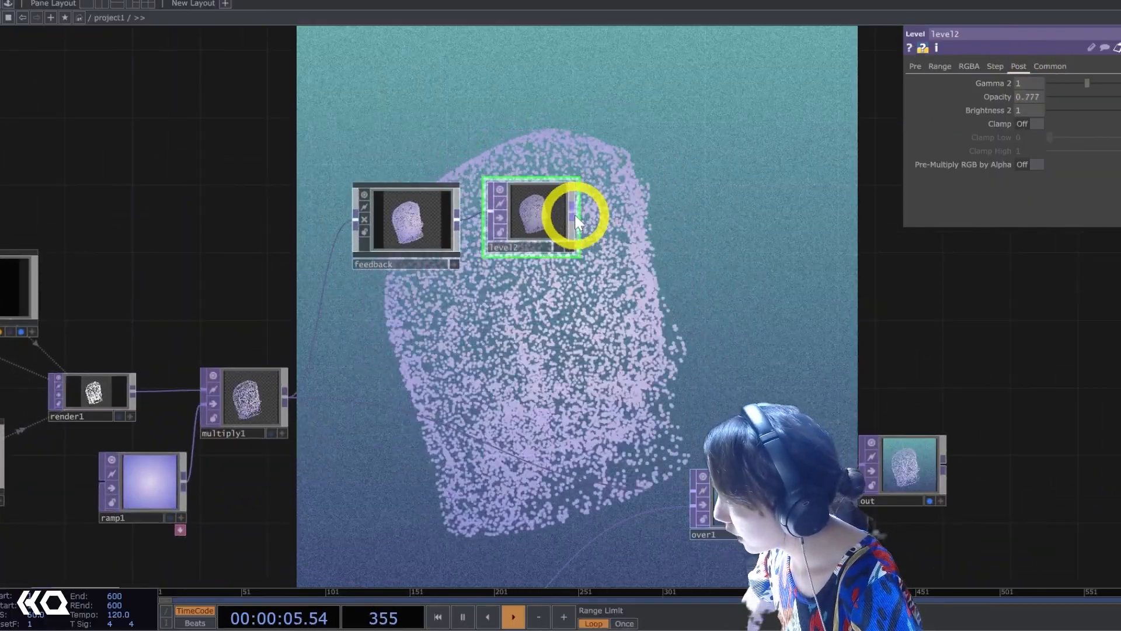
right_click(575, 215)
type("com")
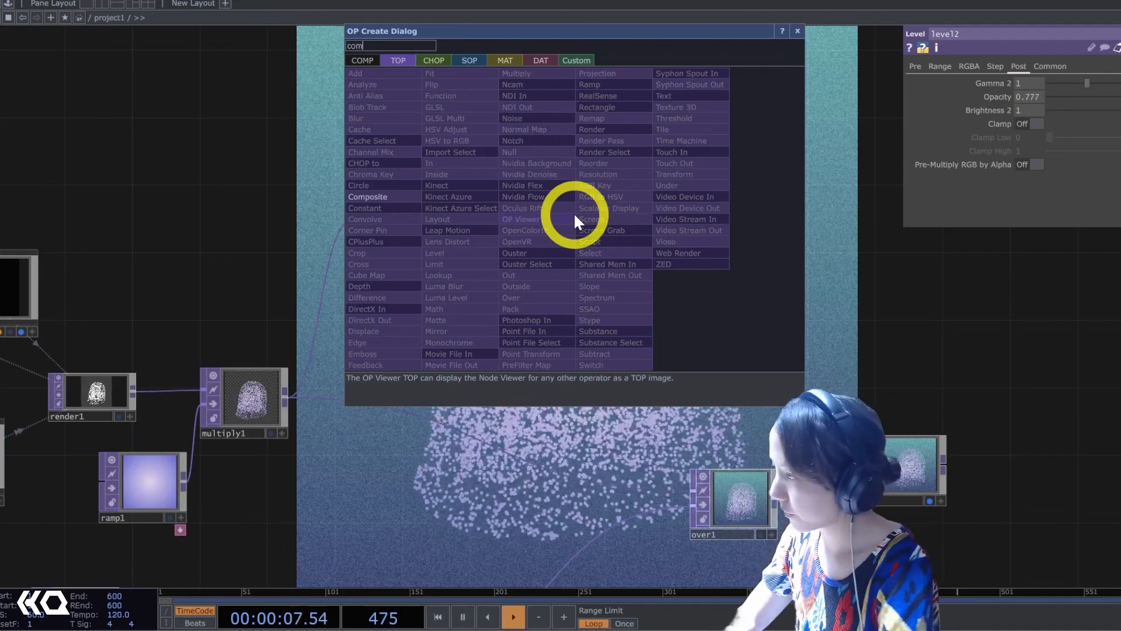
left_click(374, 197)
left_click(657, 391)
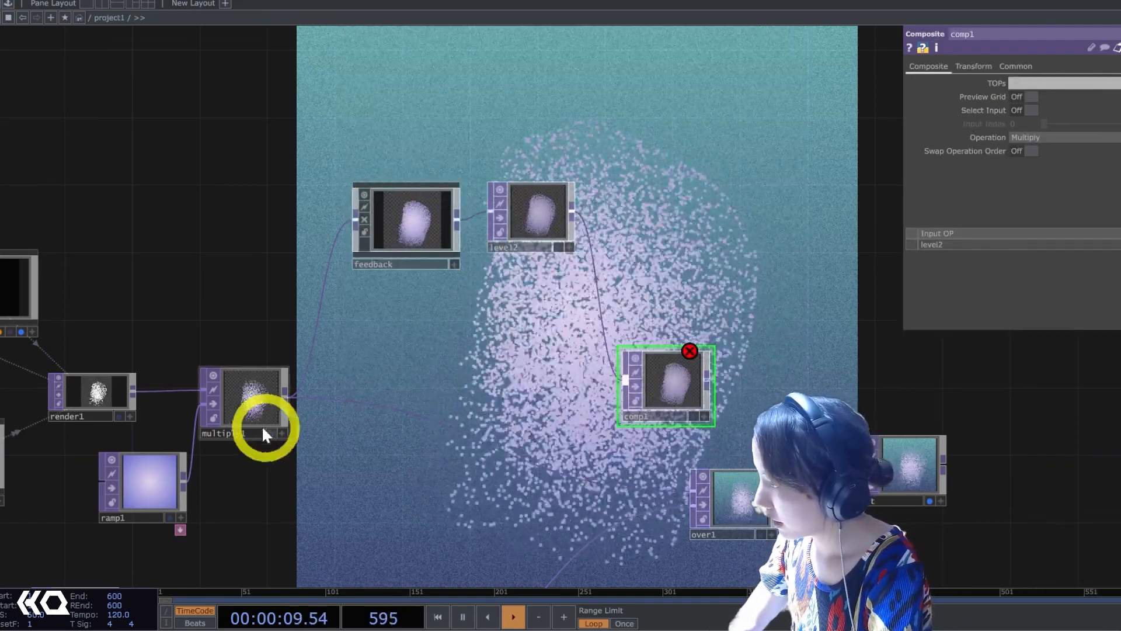
left_click_drag(286, 395, 630, 394)
Set the Composite TOP's operation to Add and feed it into the Over TOP in place of the Multiply TOP.
scroll(683, 374, "up", 6)
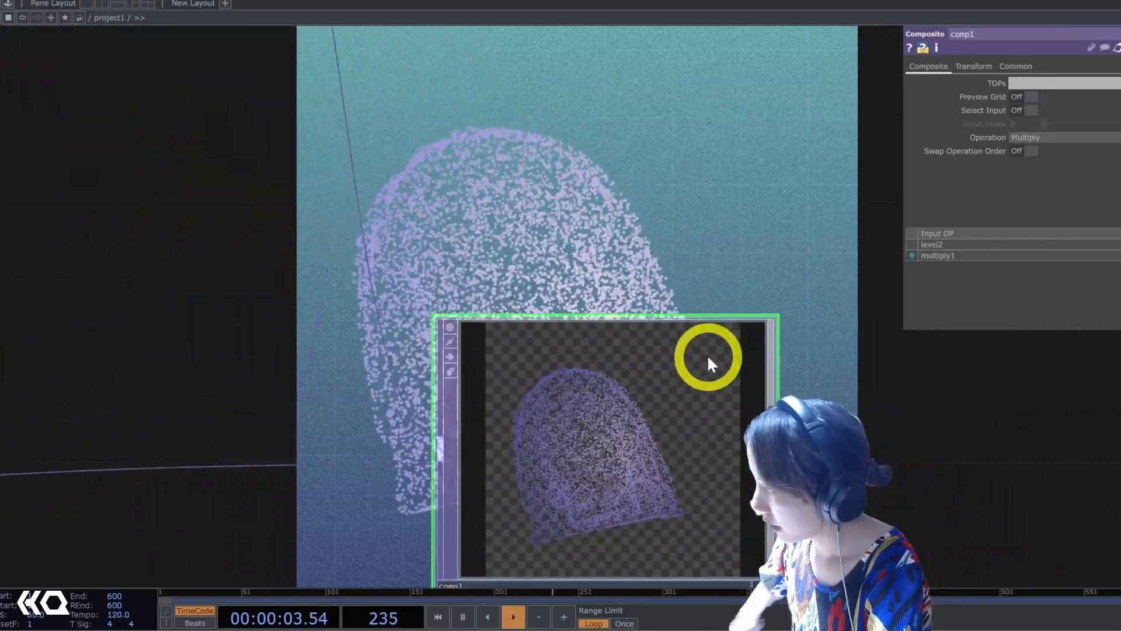
left_click(1055, 134)
left_click(1027, 150)
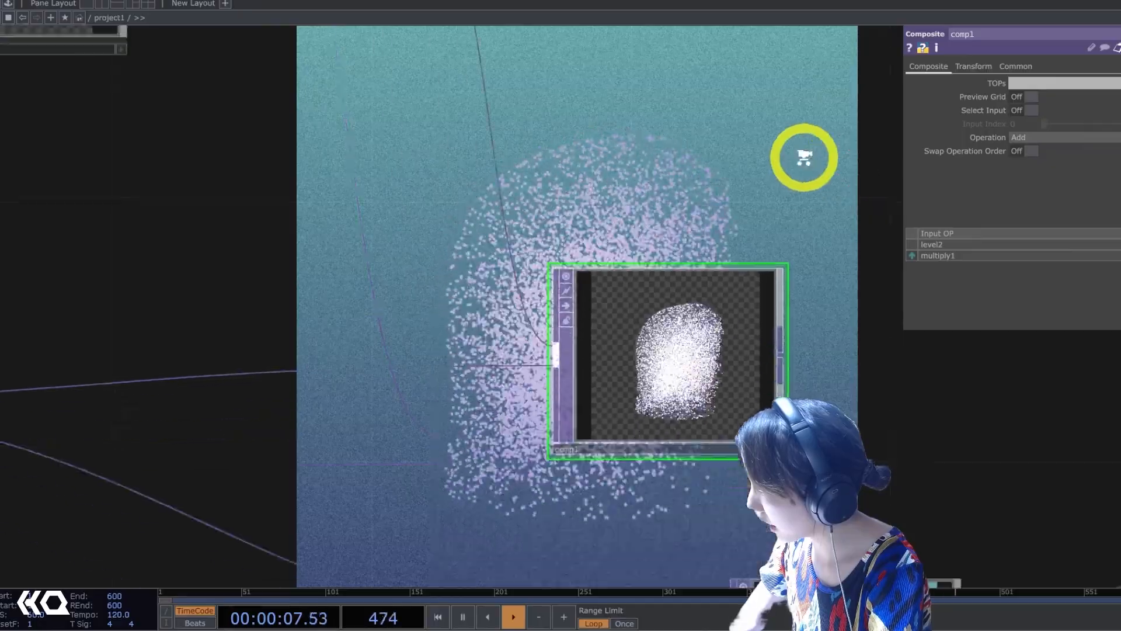
scroll(800, 156, "down", 6)
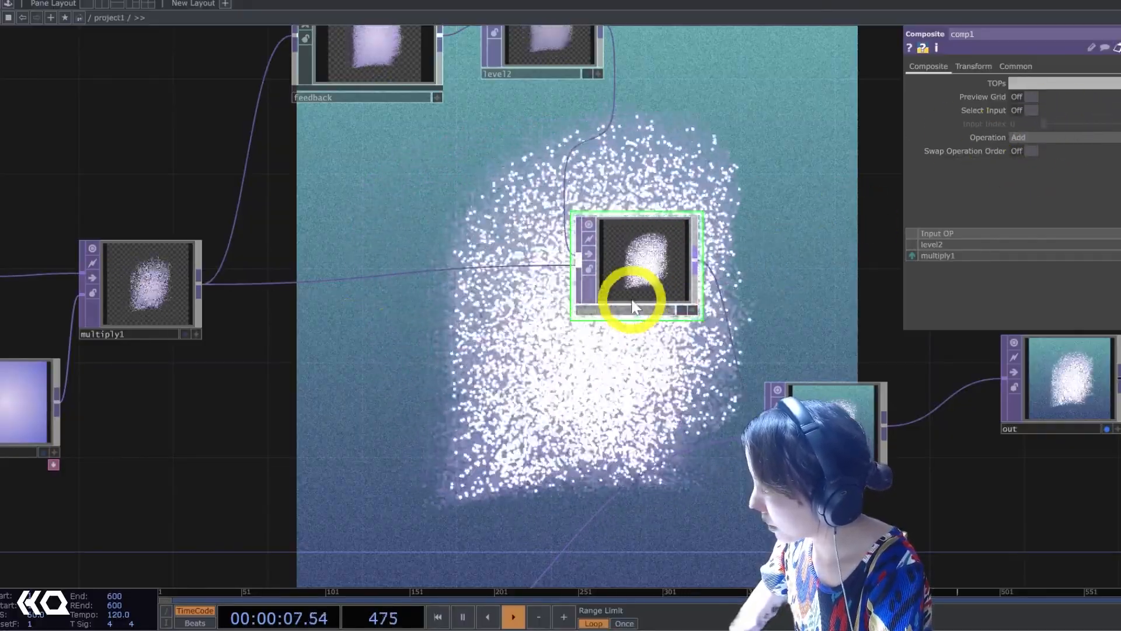
left_click_drag(630, 300, 765, 252)
Insert a Transform TOP between level2 and the Composite TOP and set its scale to 1.03 on both axes.
left_click_drag(589, 193, 496, 373)
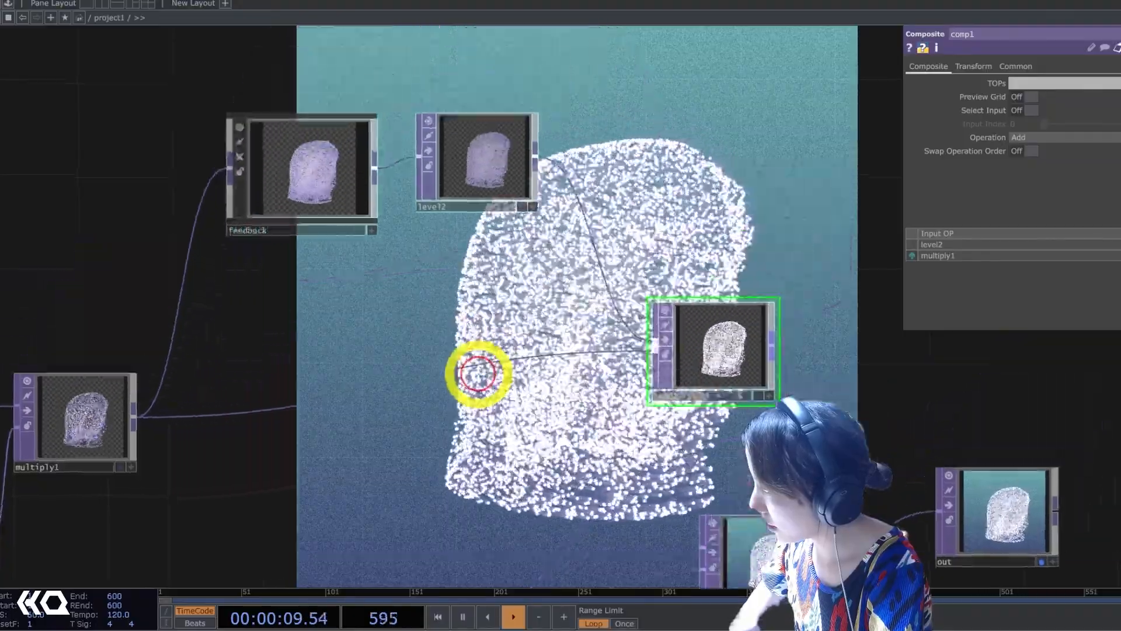
right_click(564, 251)
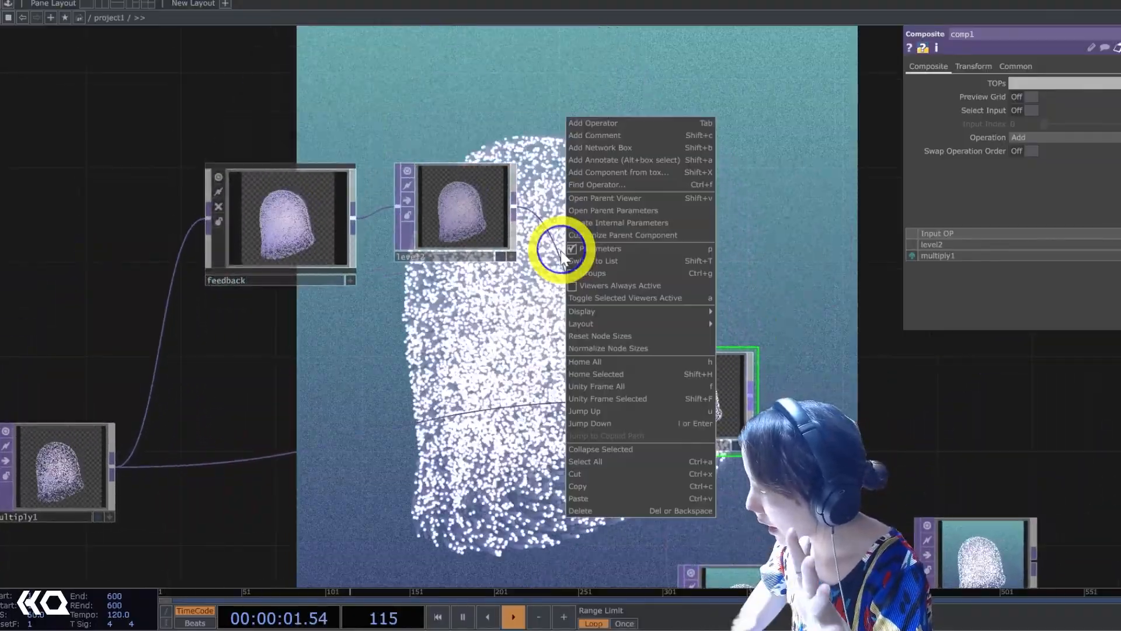
left_click(543, 249)
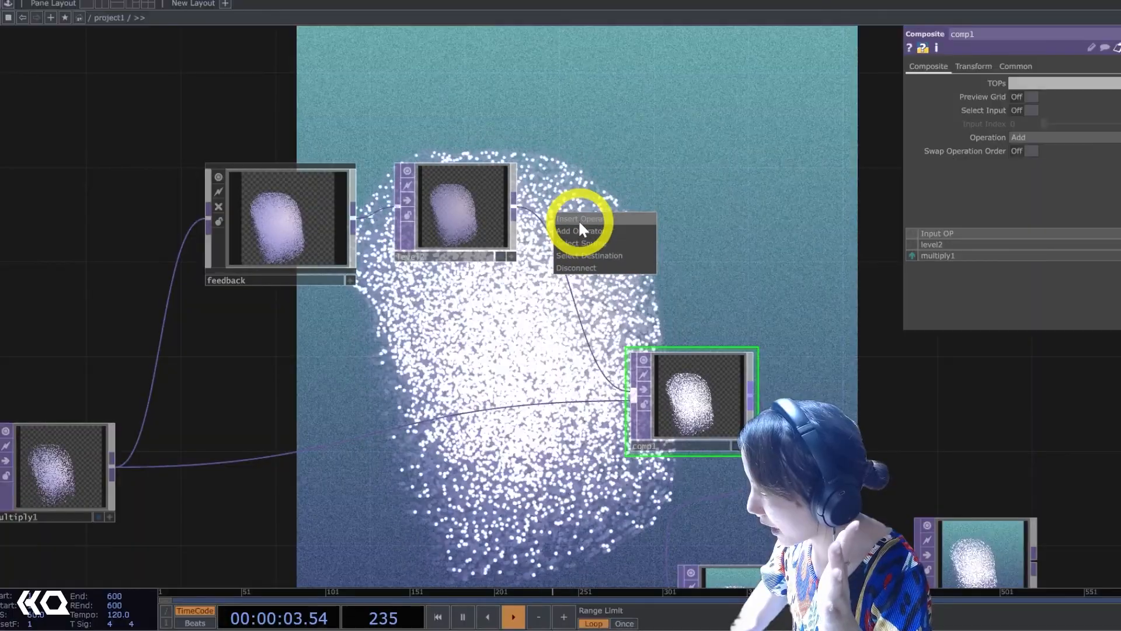
left_click(579, 222)
type("tra")
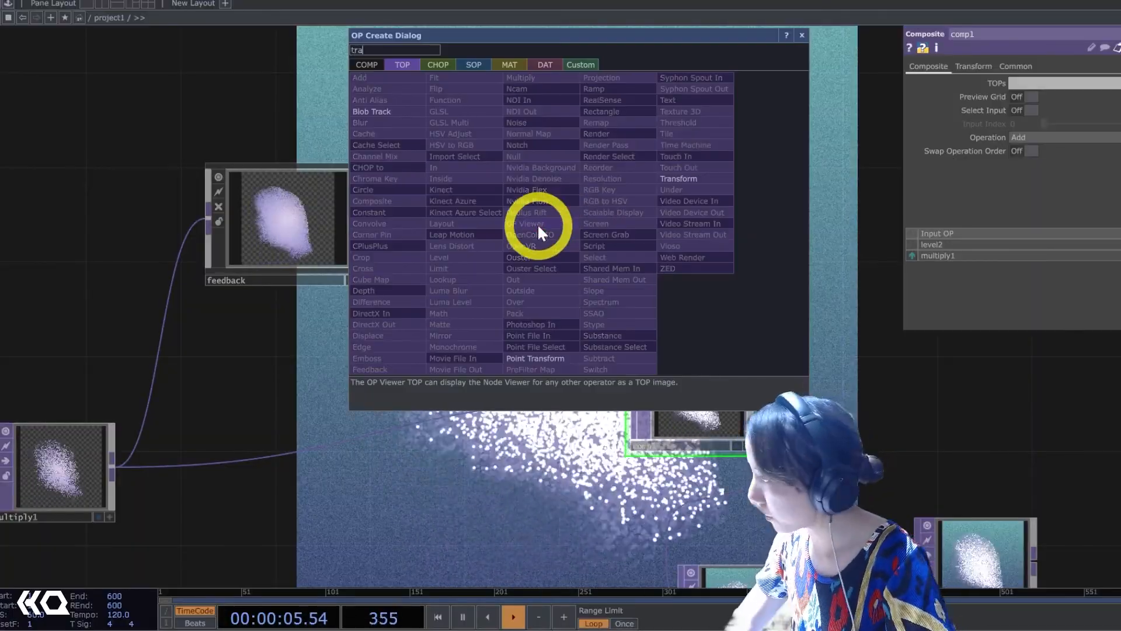
left_click(691, 179)
left_click(633, 245)
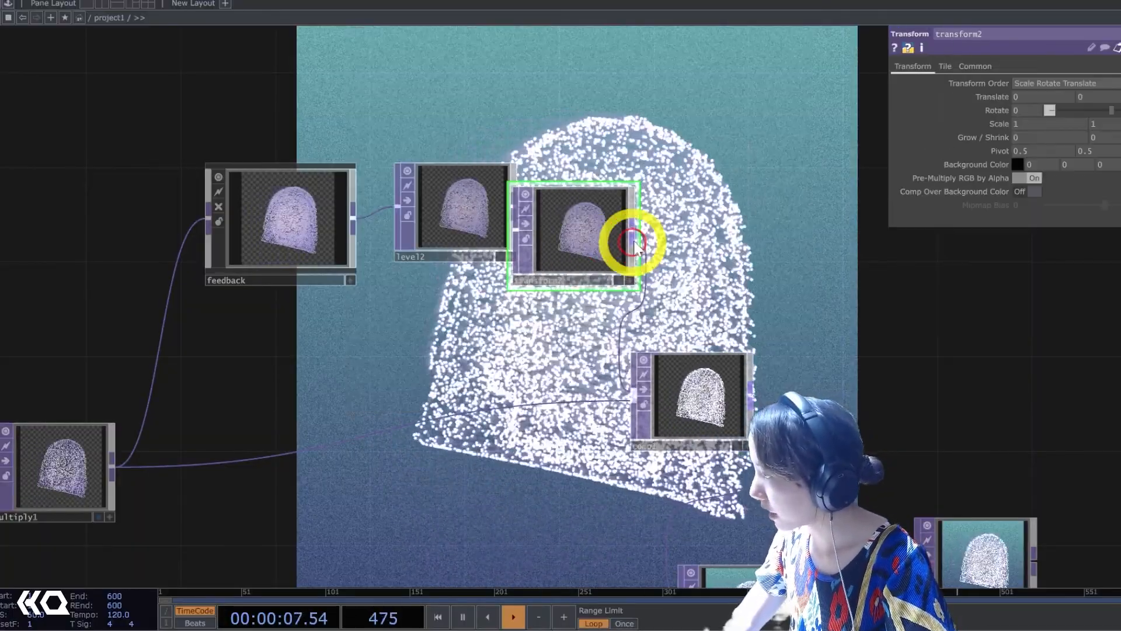
left_click_drag(634, 246, 704, 220)
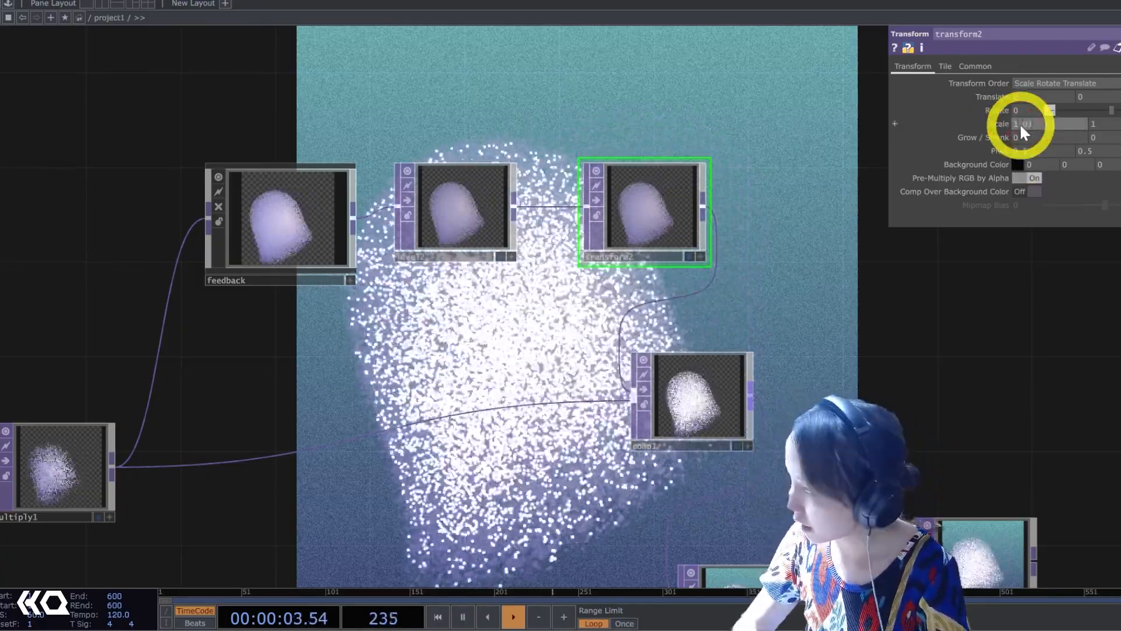
left_click_drag(1020, 124, 1116, 134)
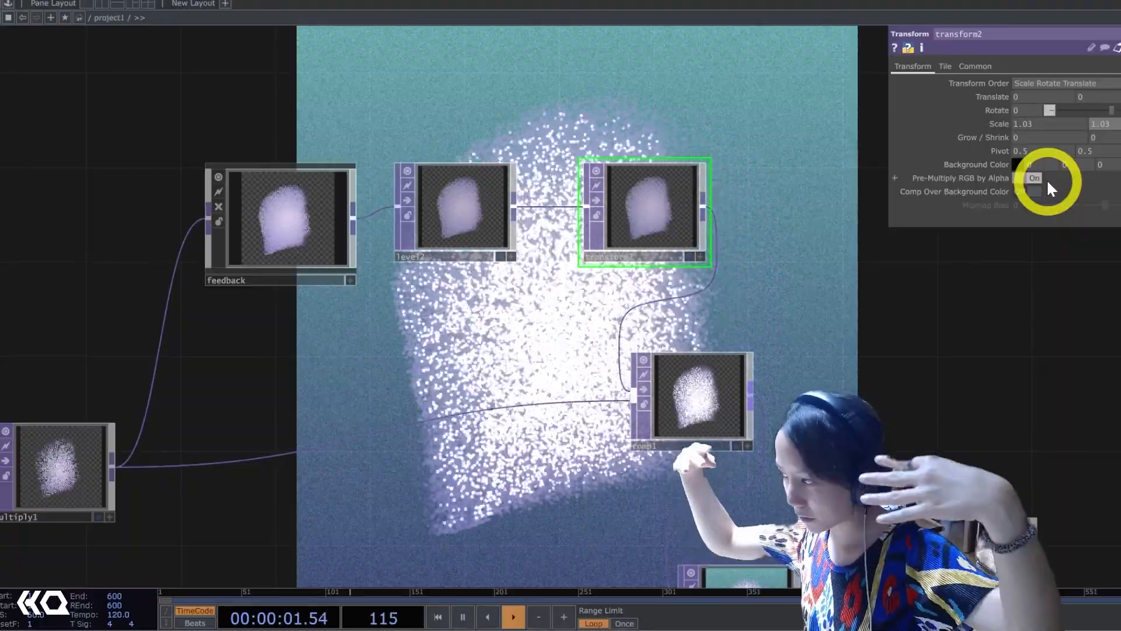
Set level2's post opacity to 0.484 and the feedback component's opacity to 0.877.
left_click(473, 201)
left_click_drag(1120, 97, 1105, 97)
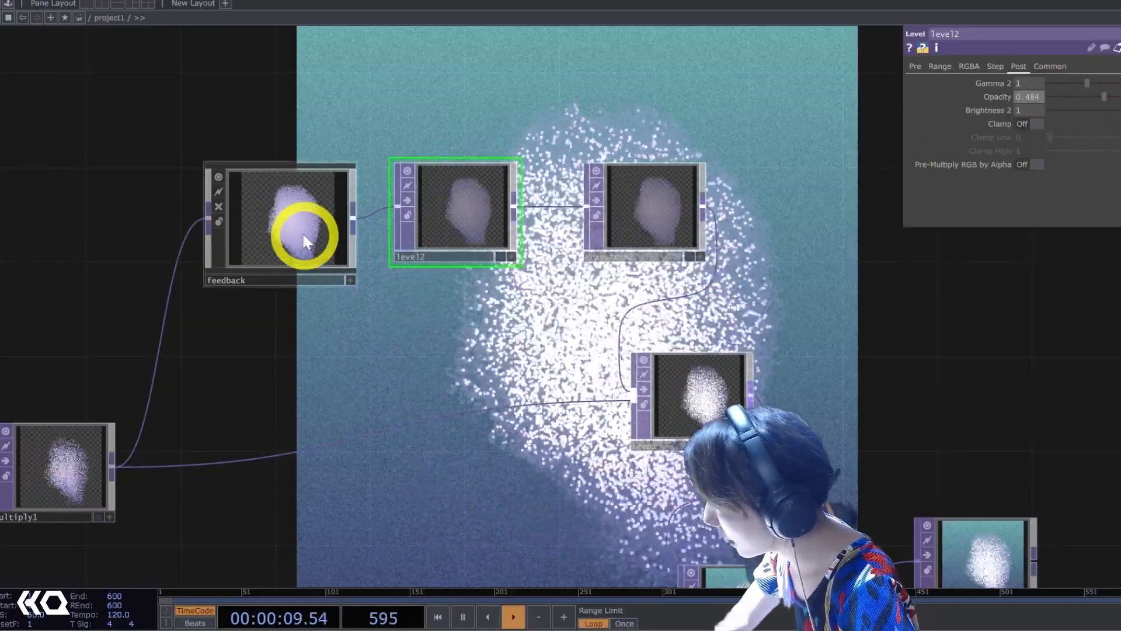
left_click(298, 231)
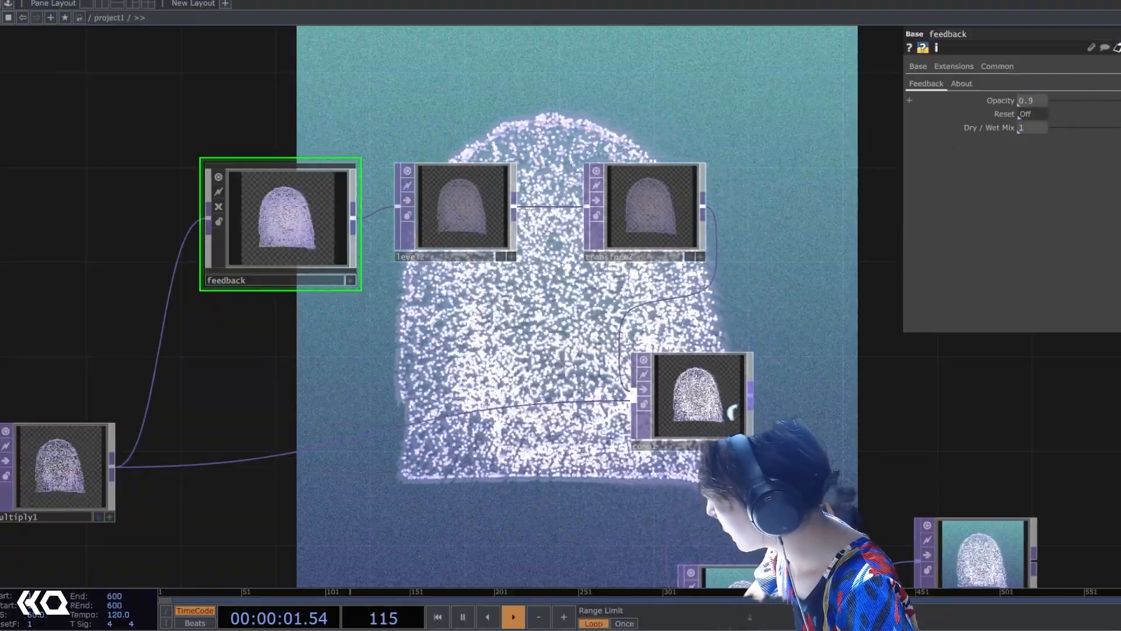
left_click_drag(1120, 100, 1120, 101)
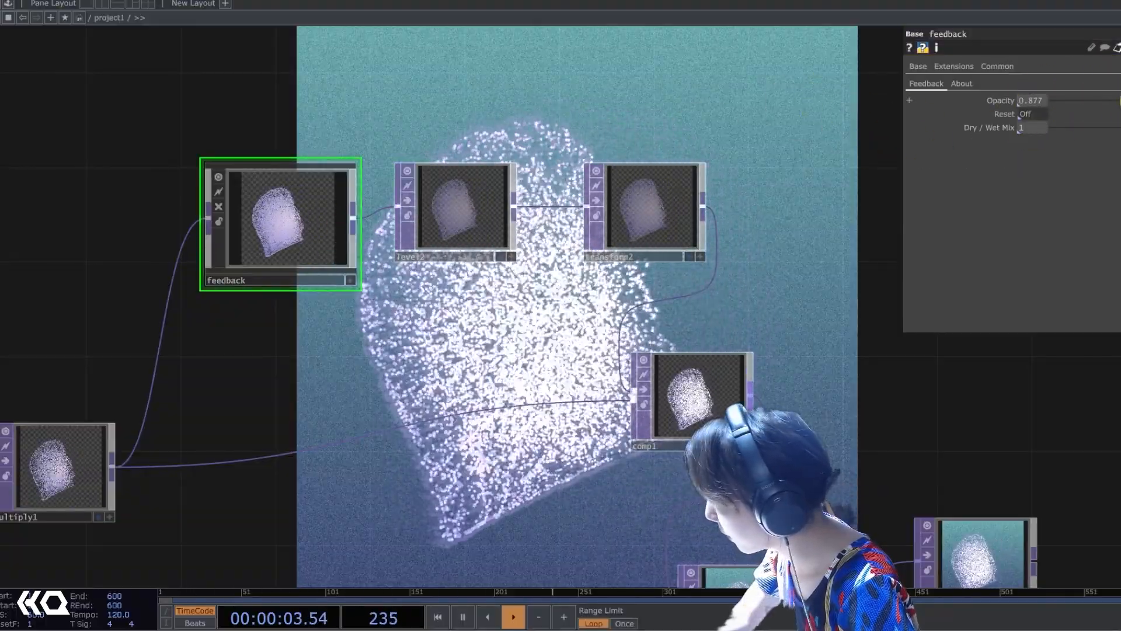
Raise the saturation of ramp1's first colour key to 0.381 for a pink tint.
scroll(823, 156, "down", 5)
scroll(560, 288, "up", 5)
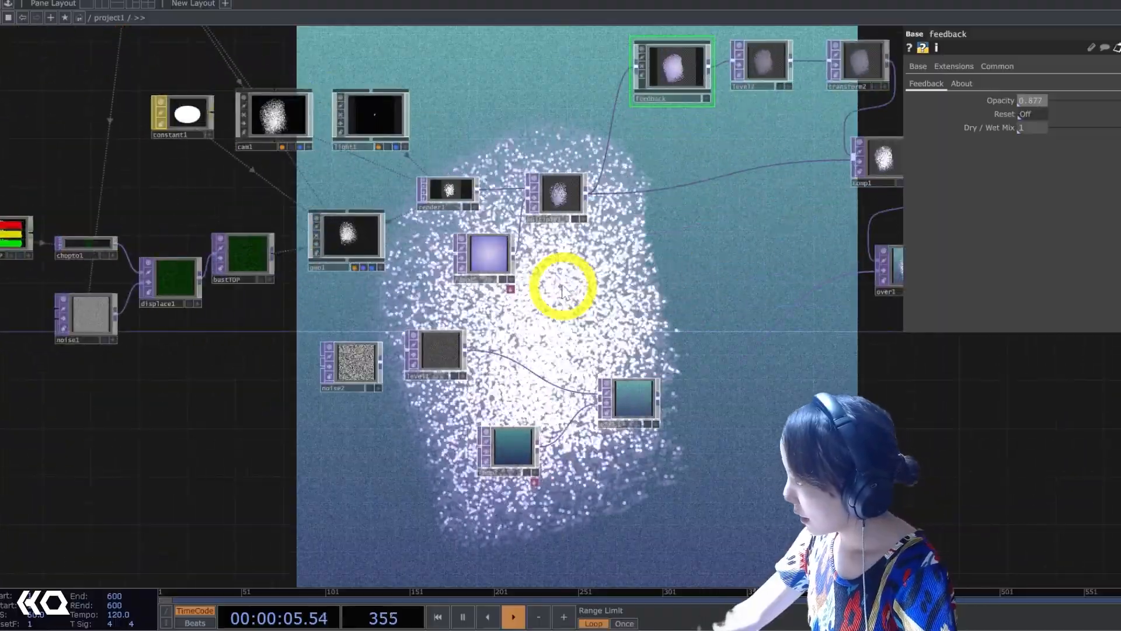
left_click(516, 263)
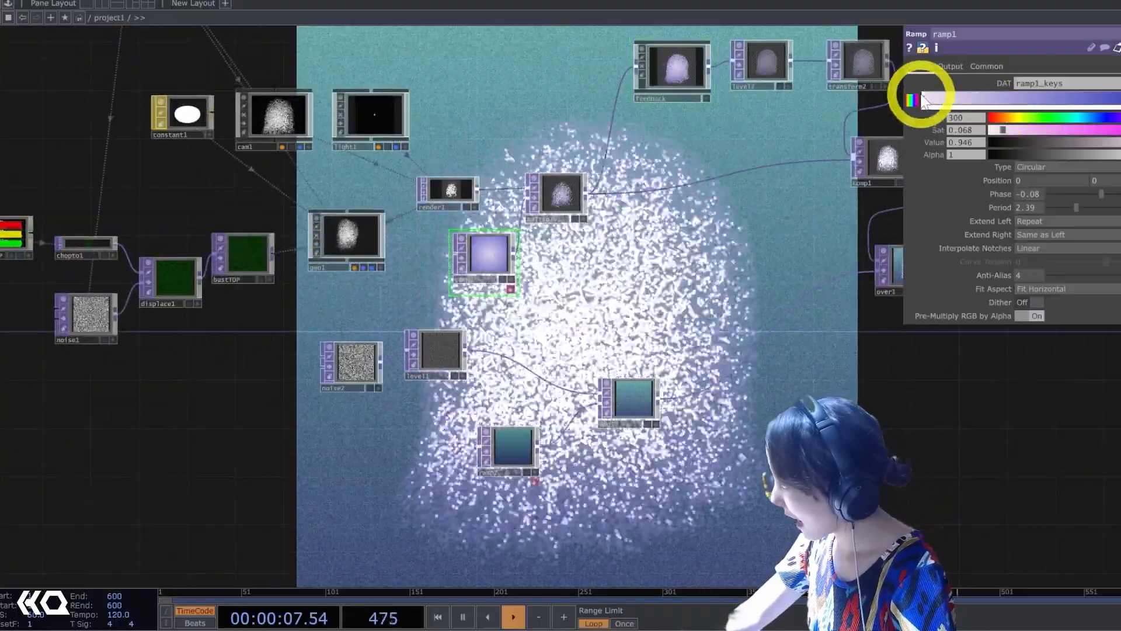
mouse_move(1065, 128)
left_mouse_down()
mouse_move(1091, 128)
mouse_move(1059, 129)
left_mouse_up()
Place an Audio Device In CHOP below the Audio File In CHOP in the audio network.
scroll(689, 255, "down", 3)
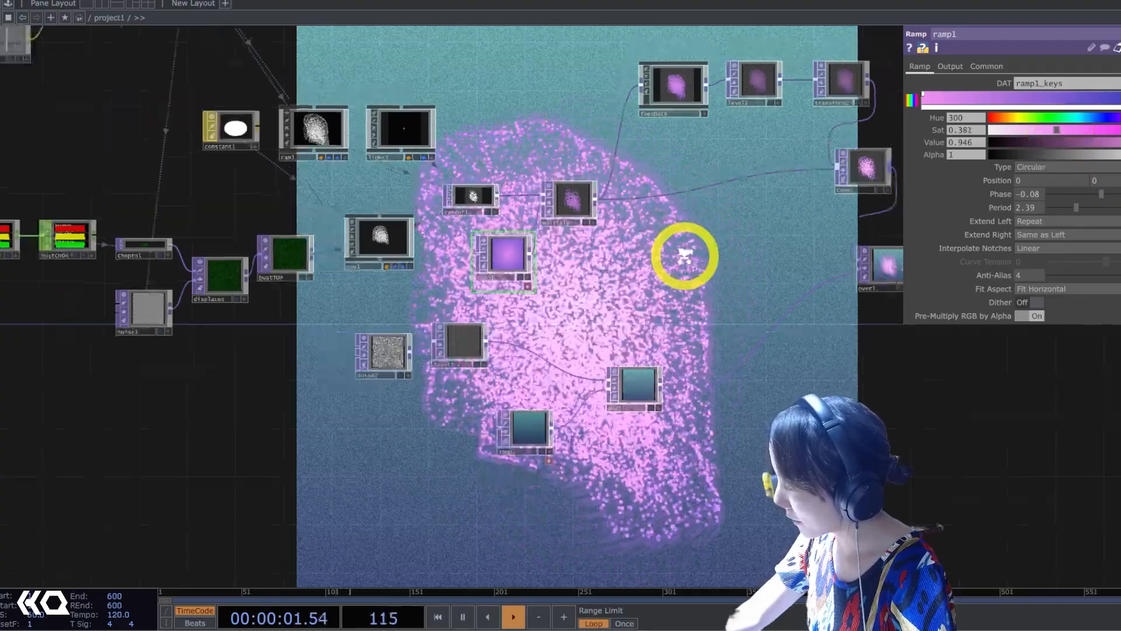
left_click_drag(688, 255, 975, 225)
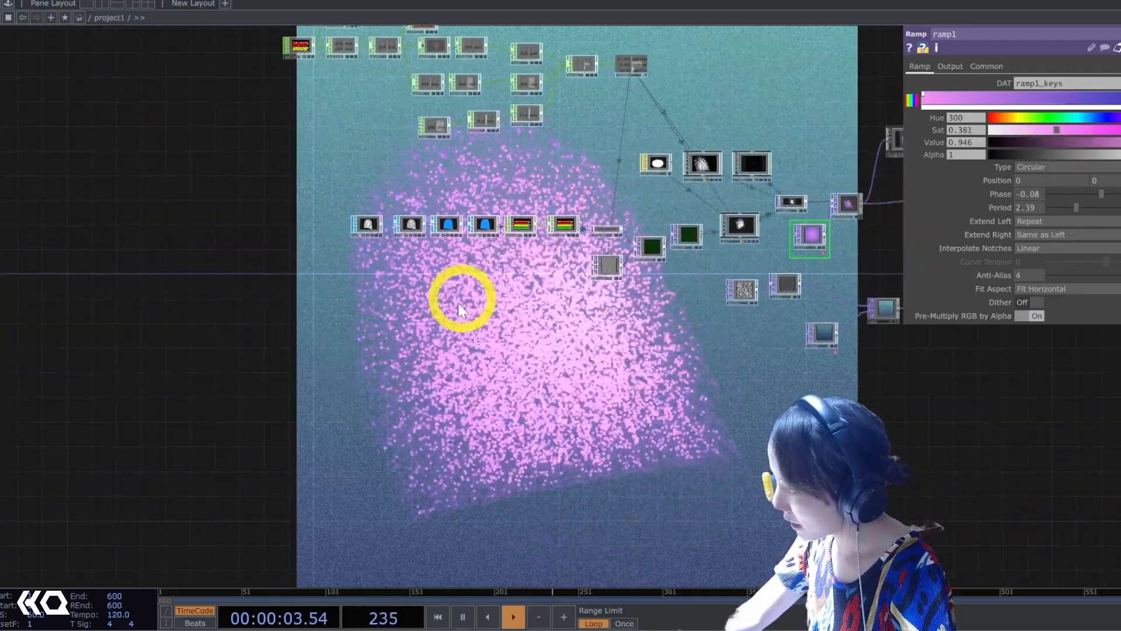
scroll(370, 243, "up", 6)
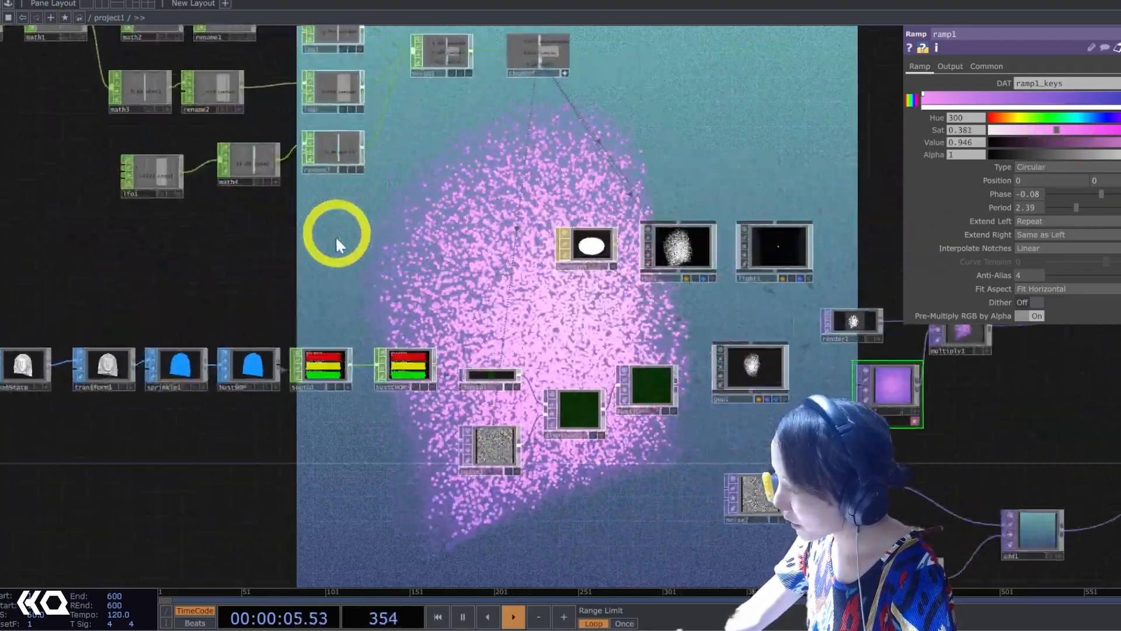
left_click_drag(332, 344, 340, 346)
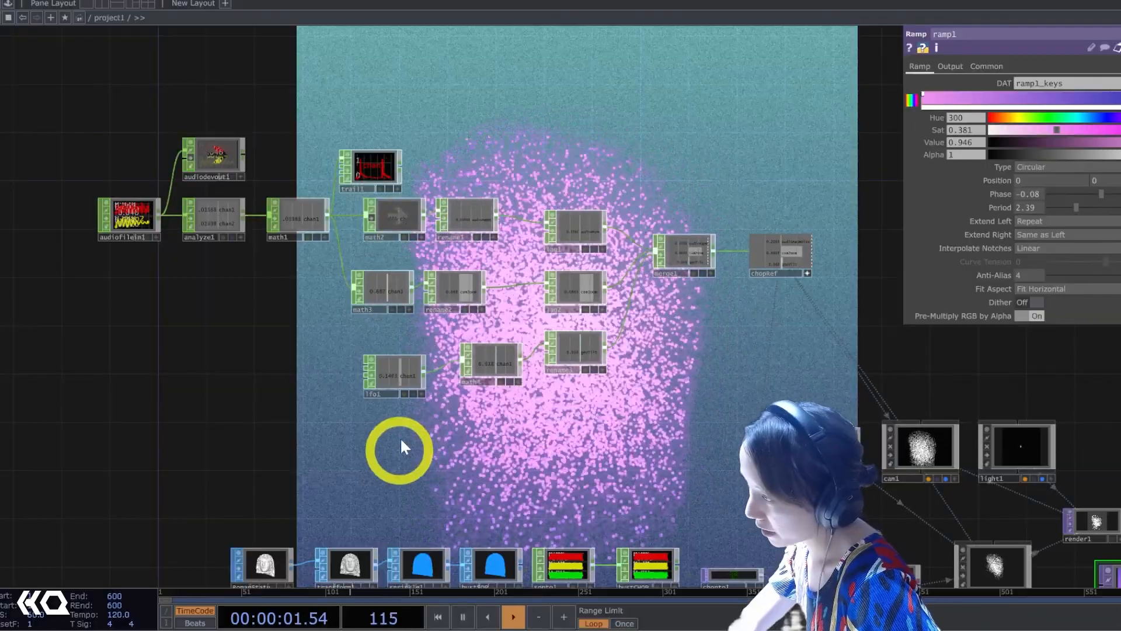
left_click(392, 282)
scroll(432, 298, "up", 5)
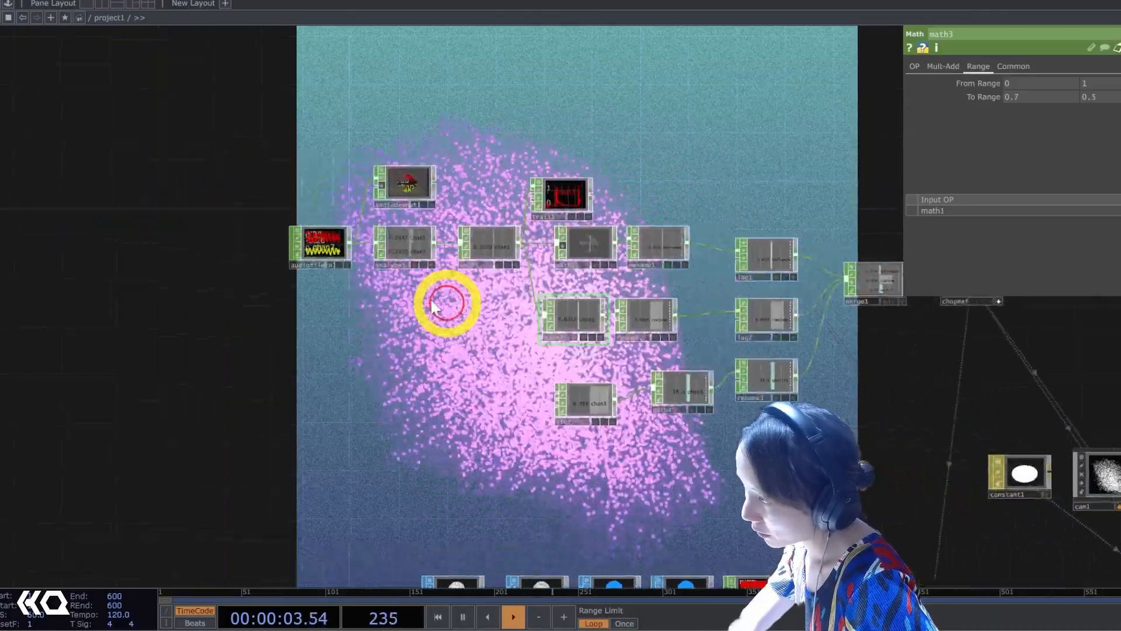
key("Tab")
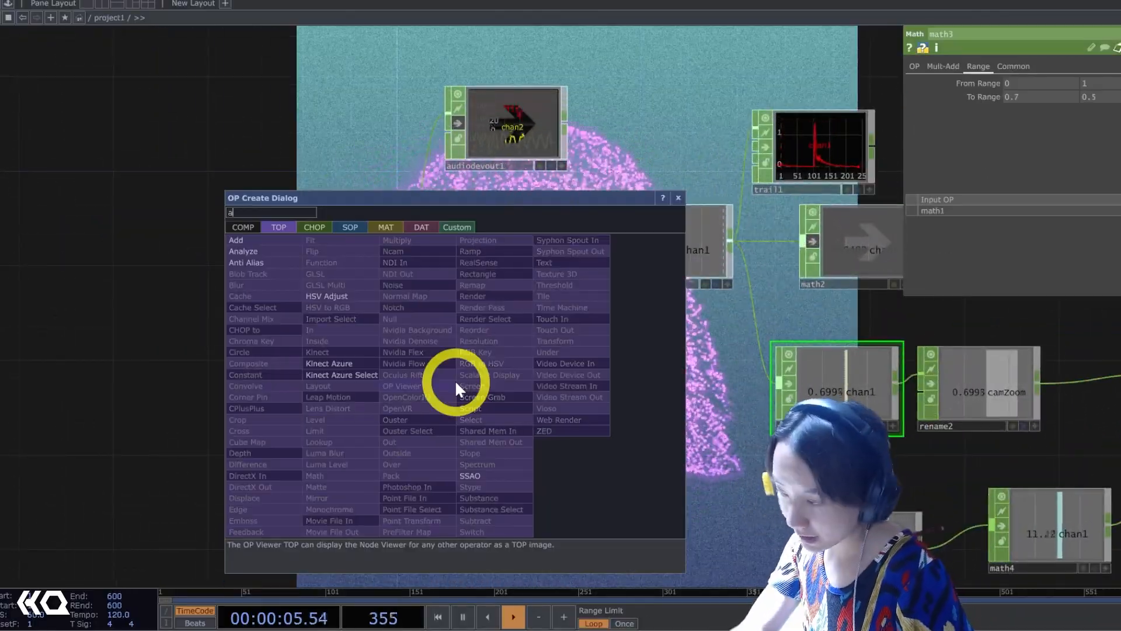
type("aud")
left_click(318, 227)
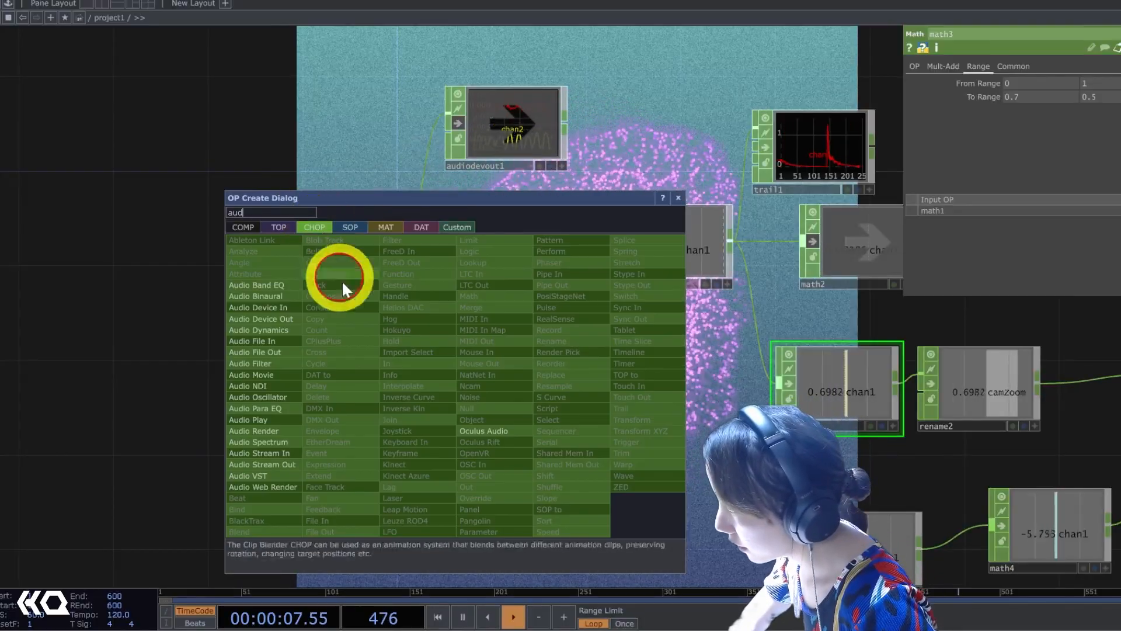
left_click(288, 309)
left_click(331, 377)
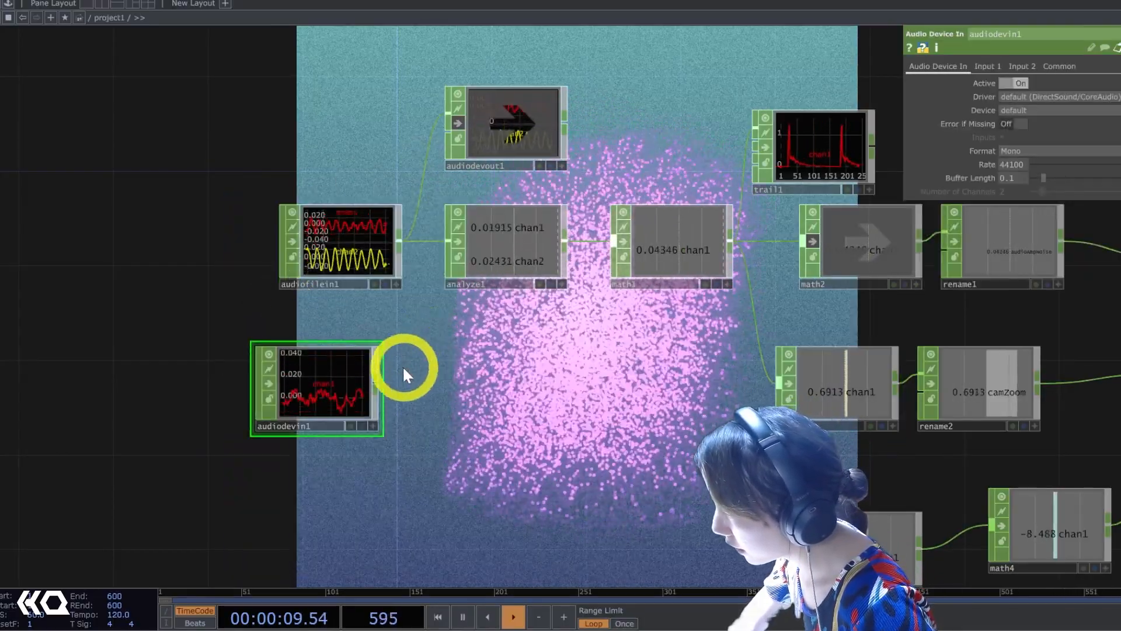
Feed the Audio Device In CHOP into analyze1 in place of the audio file and select the HD Pro Webcam C920 microphone as its device.
left_click_drag(375, 381, 424, 250)
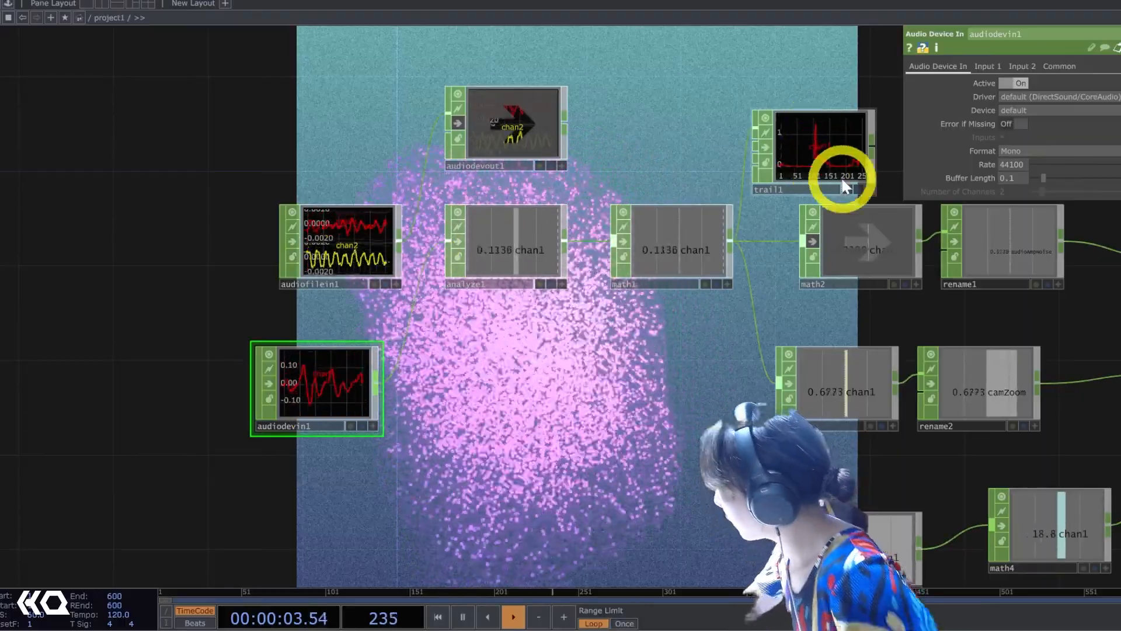
left_click(1035, 110)
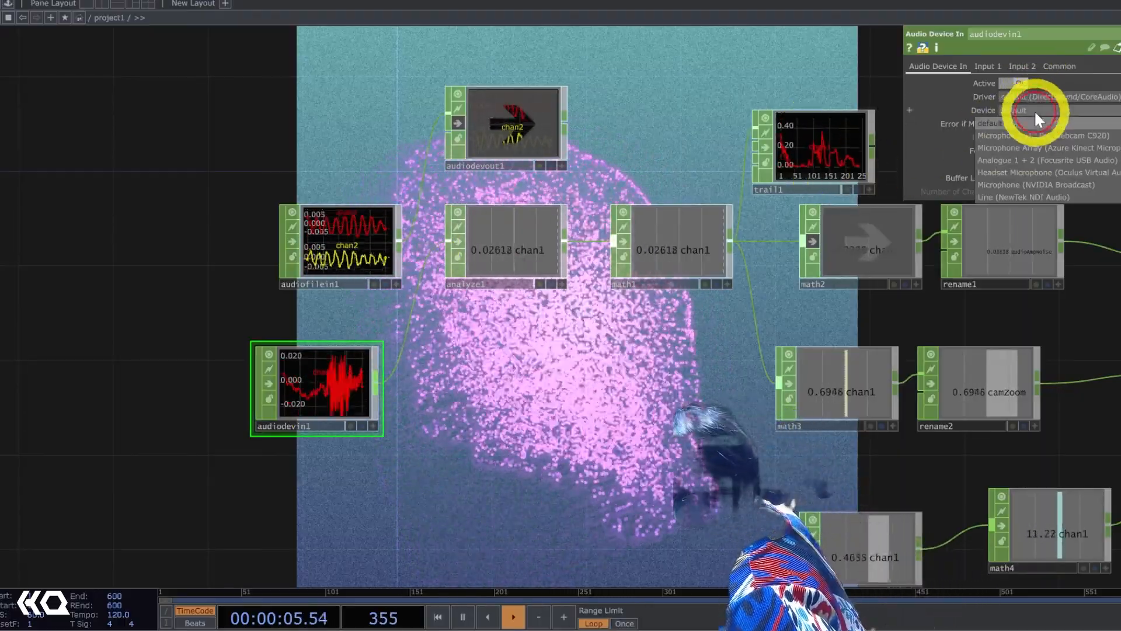
left_click(1103, 136)
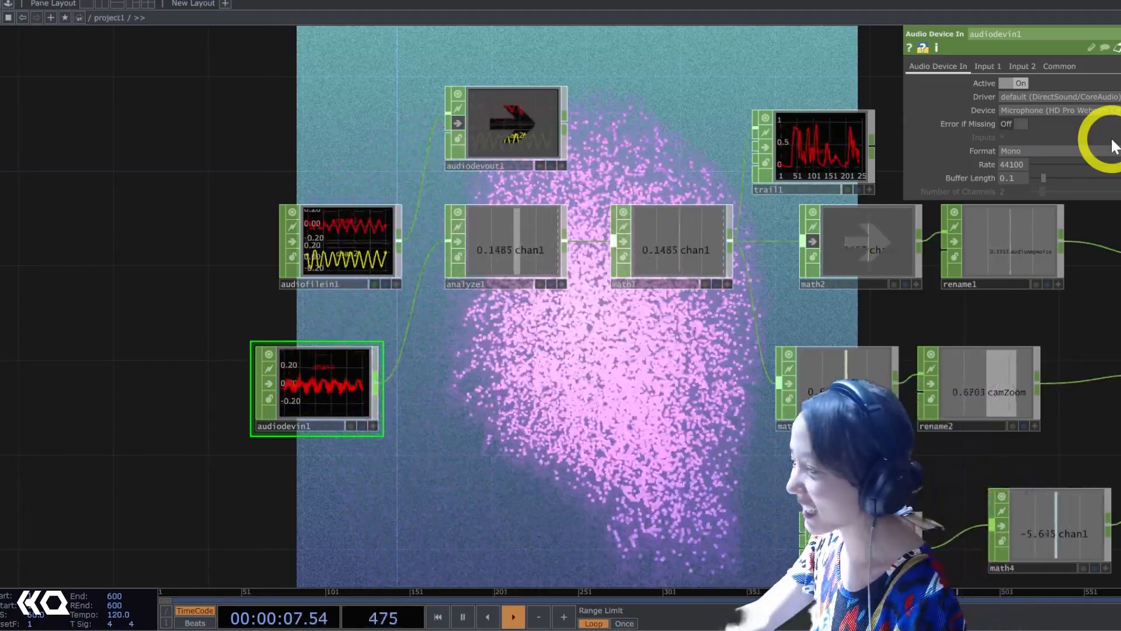
left_click_drag(501, 468, 497, 300)
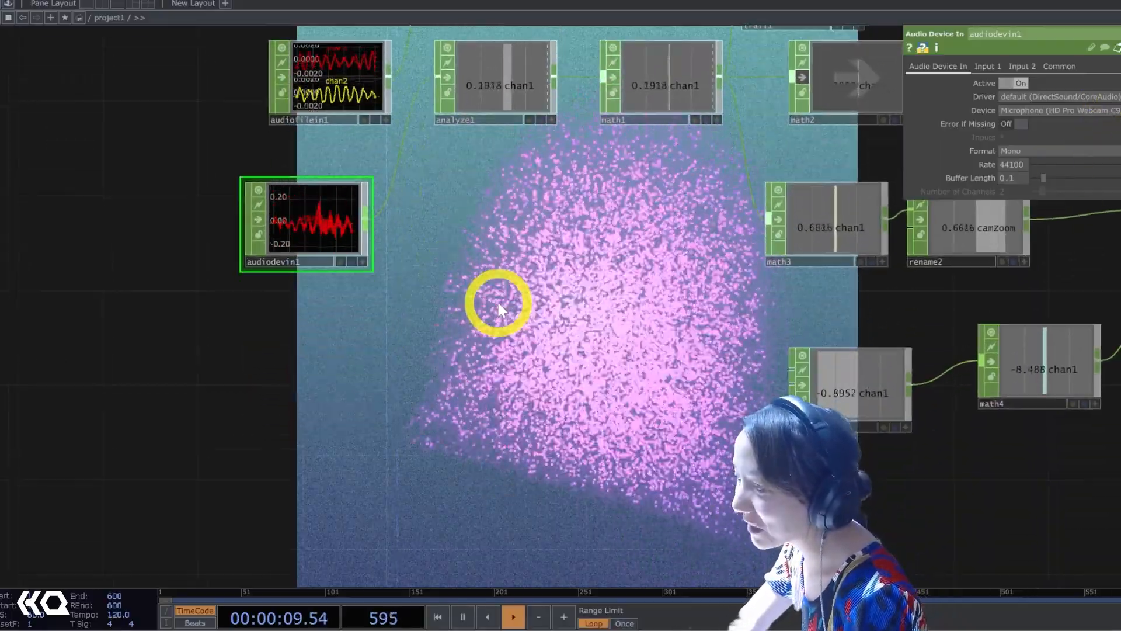